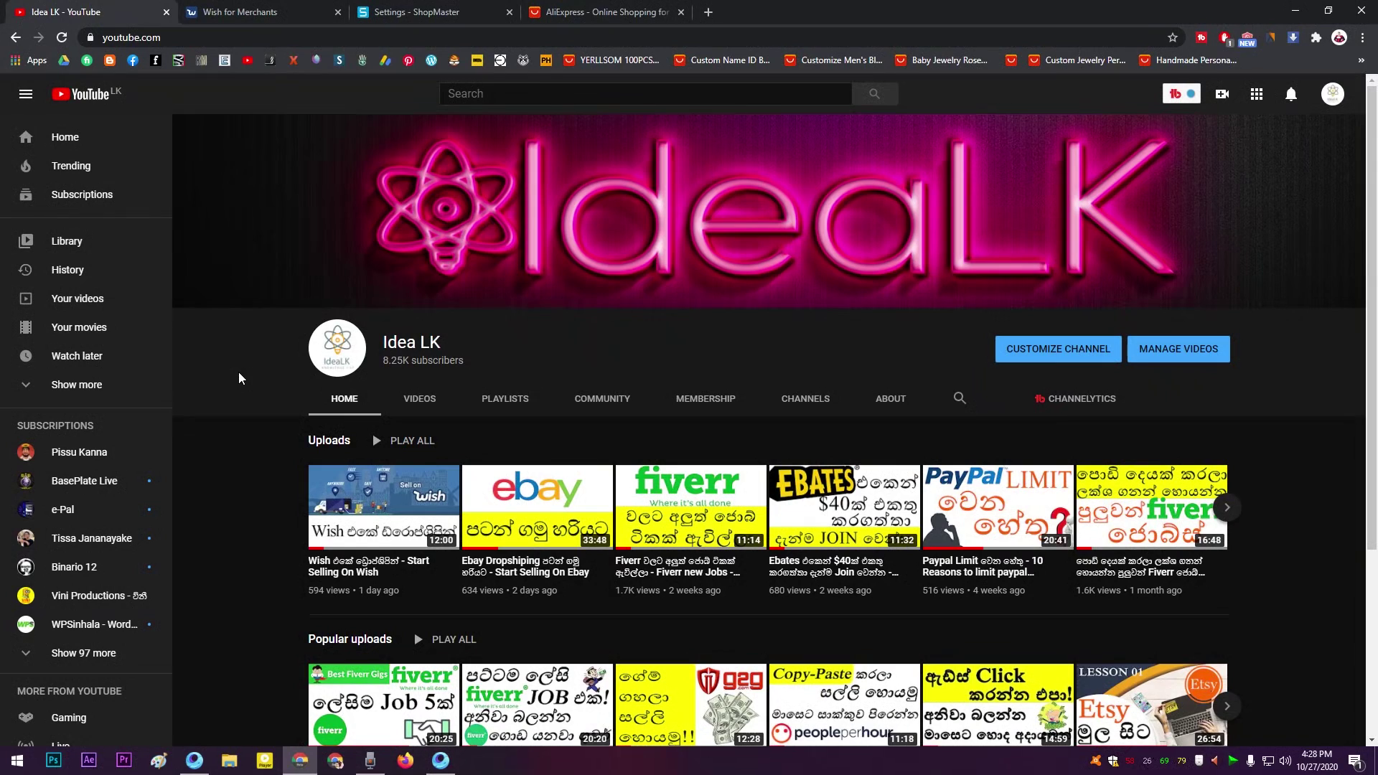
- Switch to the Wish for Merchants site and open its home page
{"action": "key", "text": "ctrl+Tab"}
{"action": "key", "text": "ctrl+Tab"}
{"action": "key", "text": "ctrl+shift+Tab"}
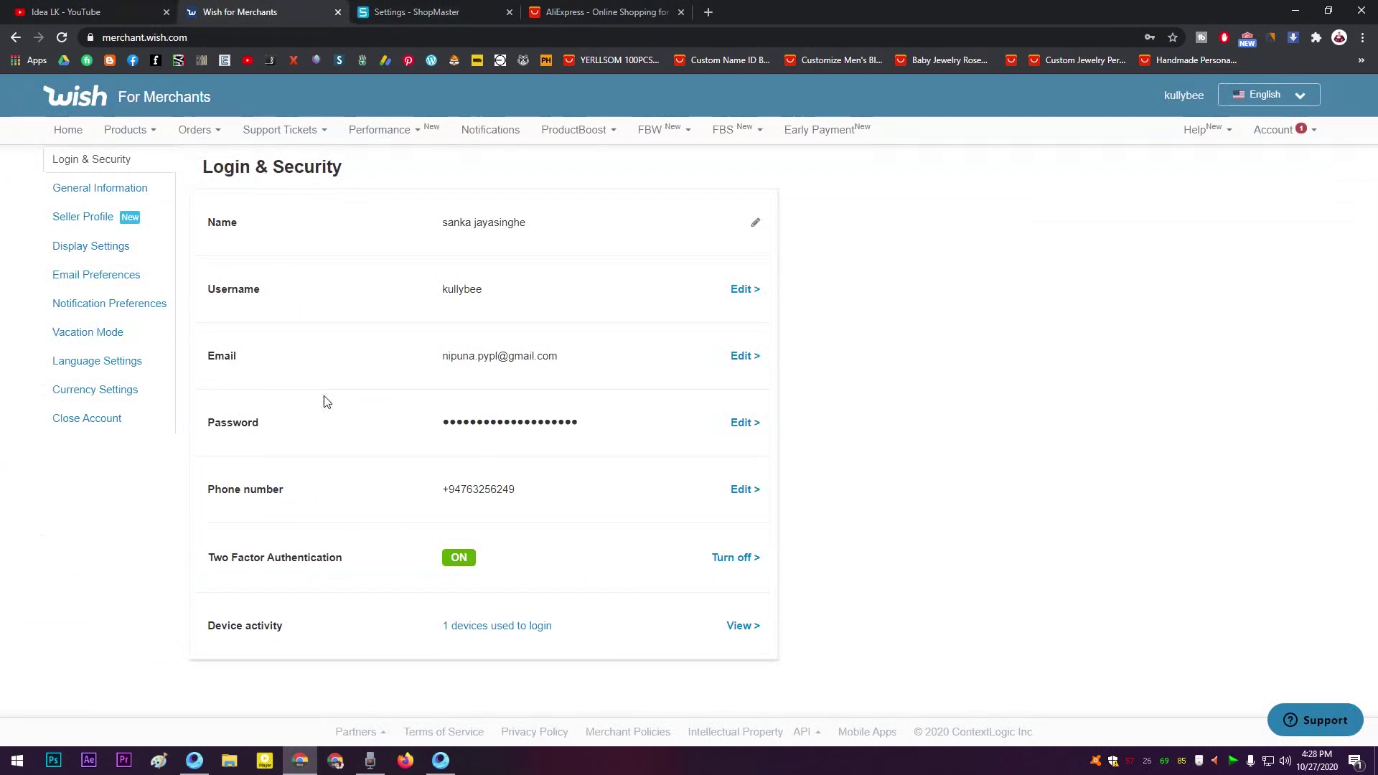
{"action": "left_click", "coordinate": [68, 130]}
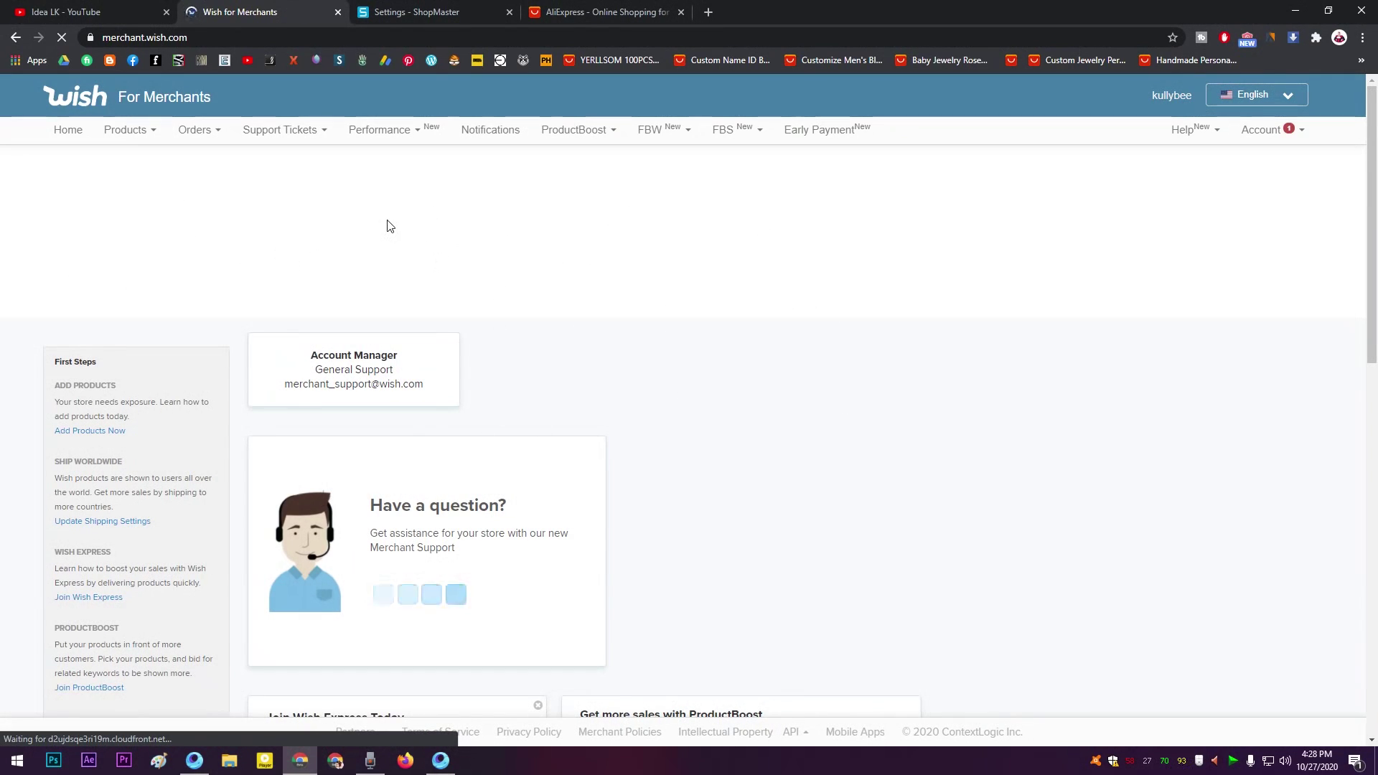
- Review the Wish merchant home page, including the things to do and the fulfillment and shipping guidance
{"action": "scroll", "coordinate": [567, 423], "scroll_direction": "down", "scroll_amount": 6}
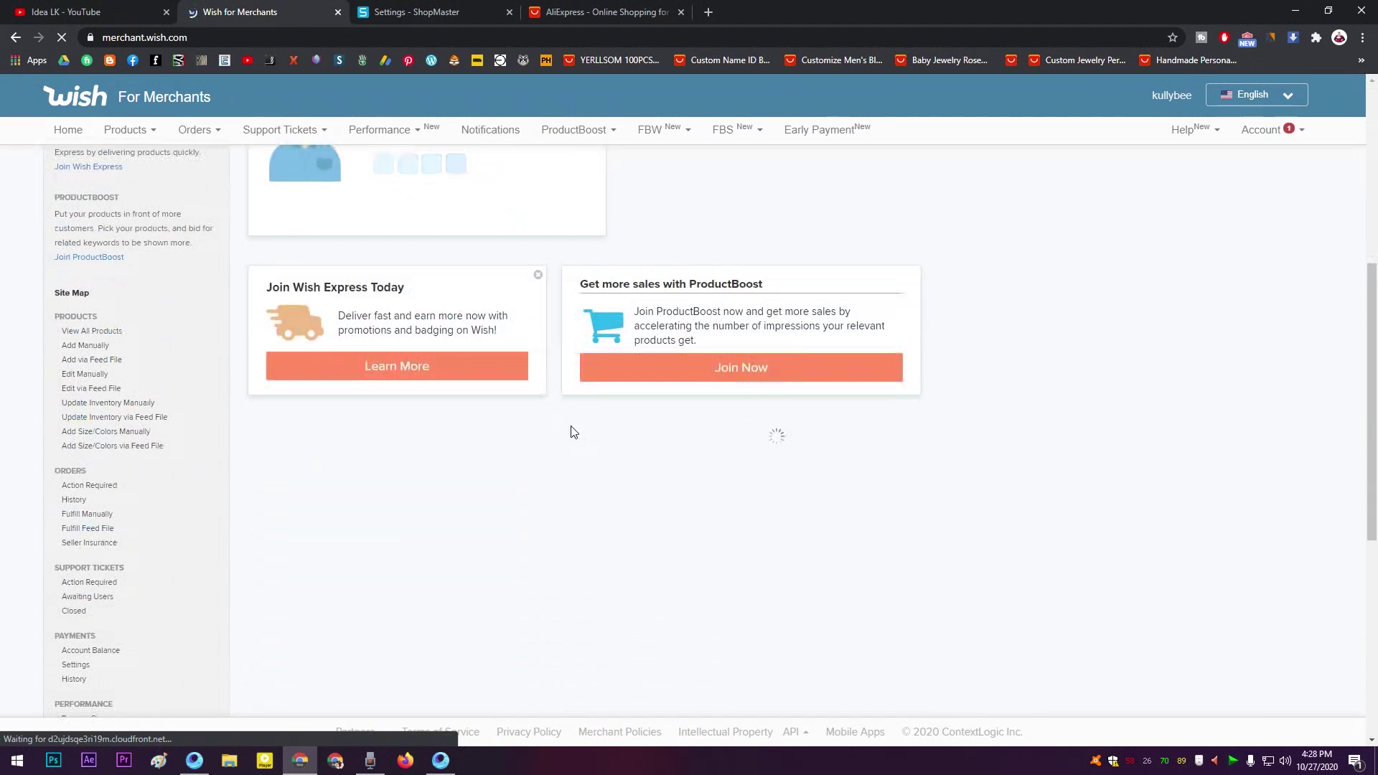
{"action": "scroll", "coordinate": [733, 381], "scroll_direction": "up", "scroll_amount": 5}
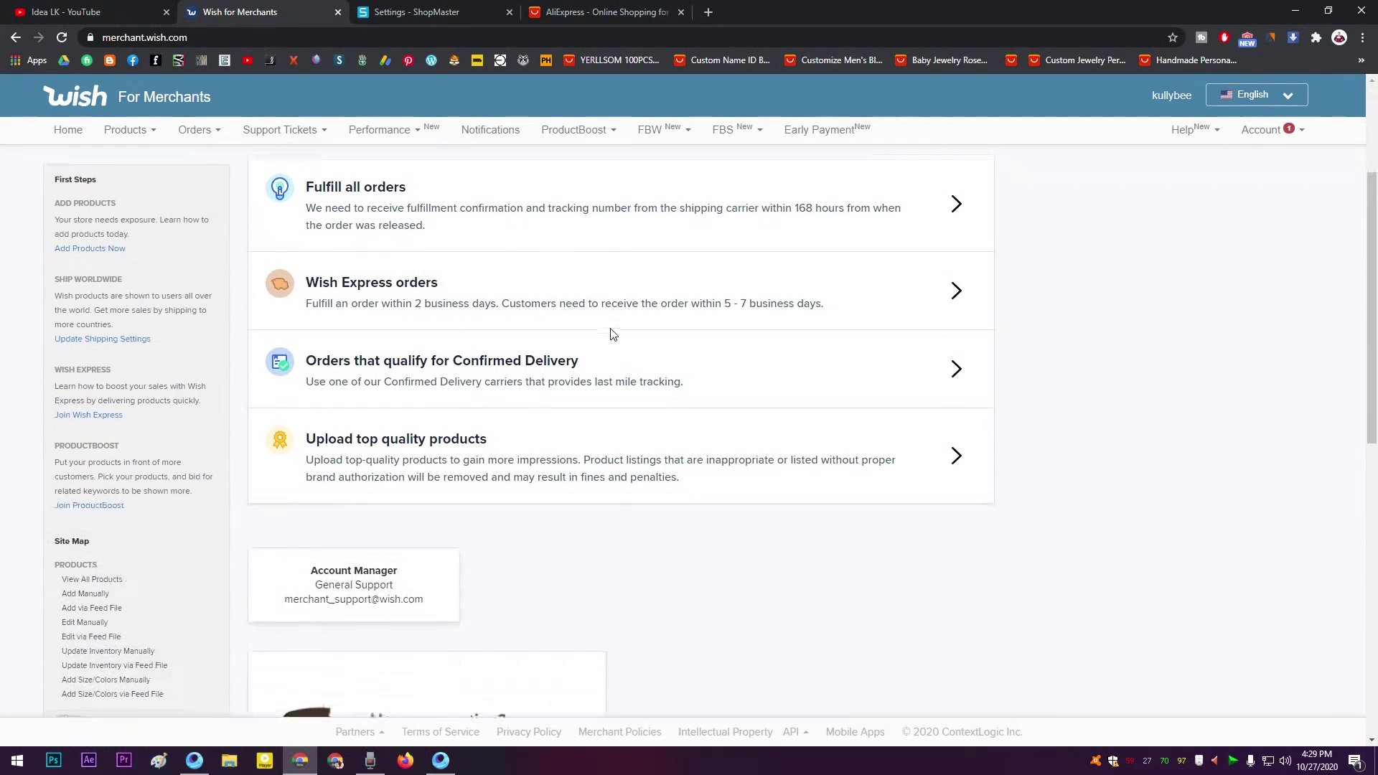
{"action": "scroll", "coordinate": [224, 253], "scroll_direction": "down", "scroll_amount": 2}
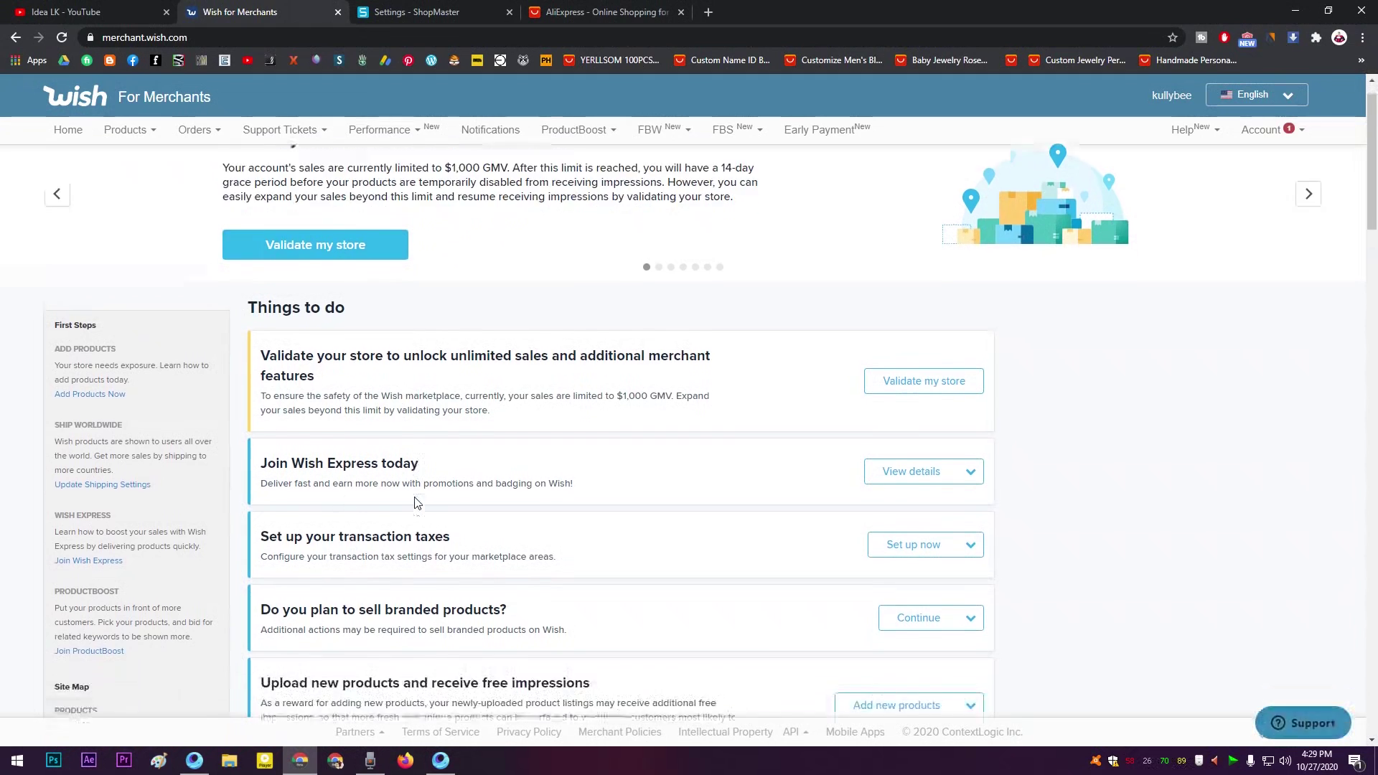
{"action": "scroll", "coordinate": [337, 378], "scroll_direction": "down", "scroll_amount": 3}
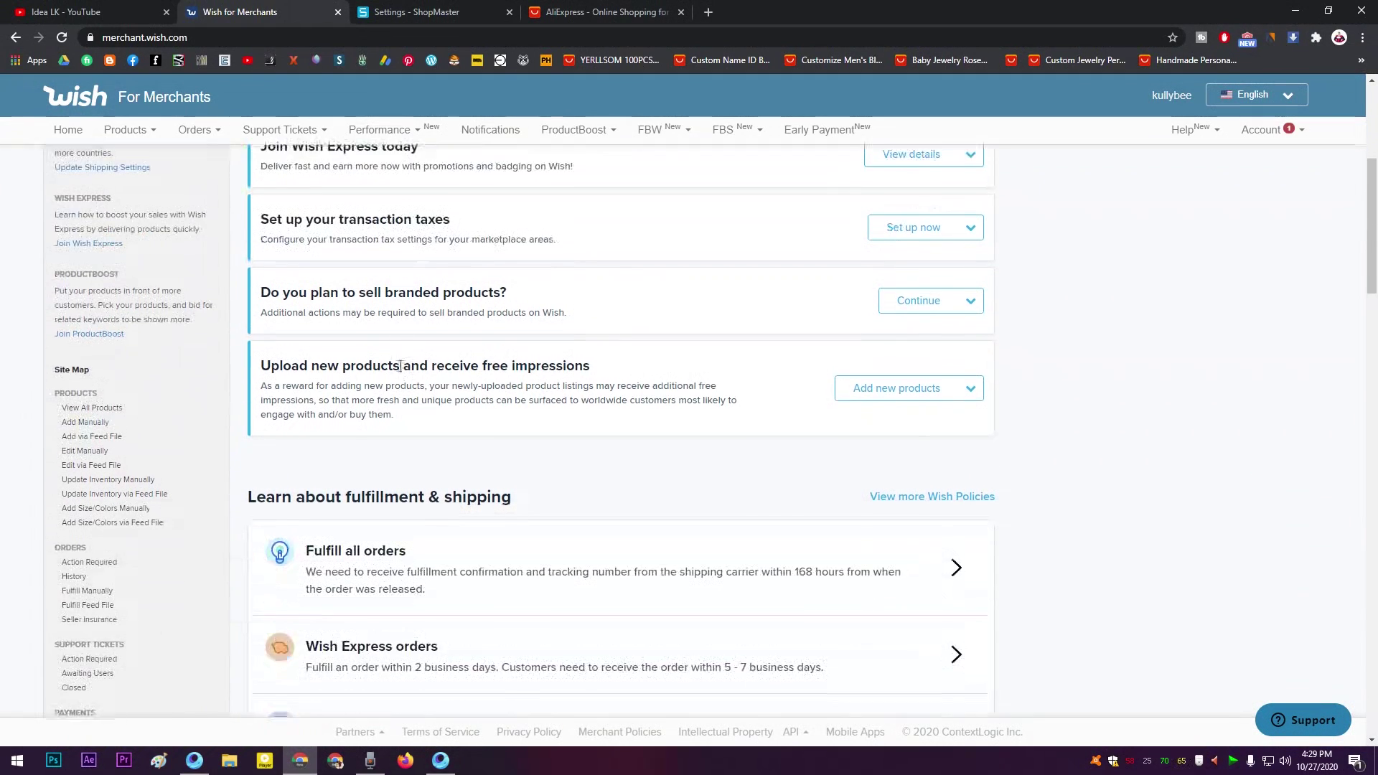
{"action": "scroll", "coordinate": [337, 378], "scroll_direction": "up", "scroll_amount": 3}
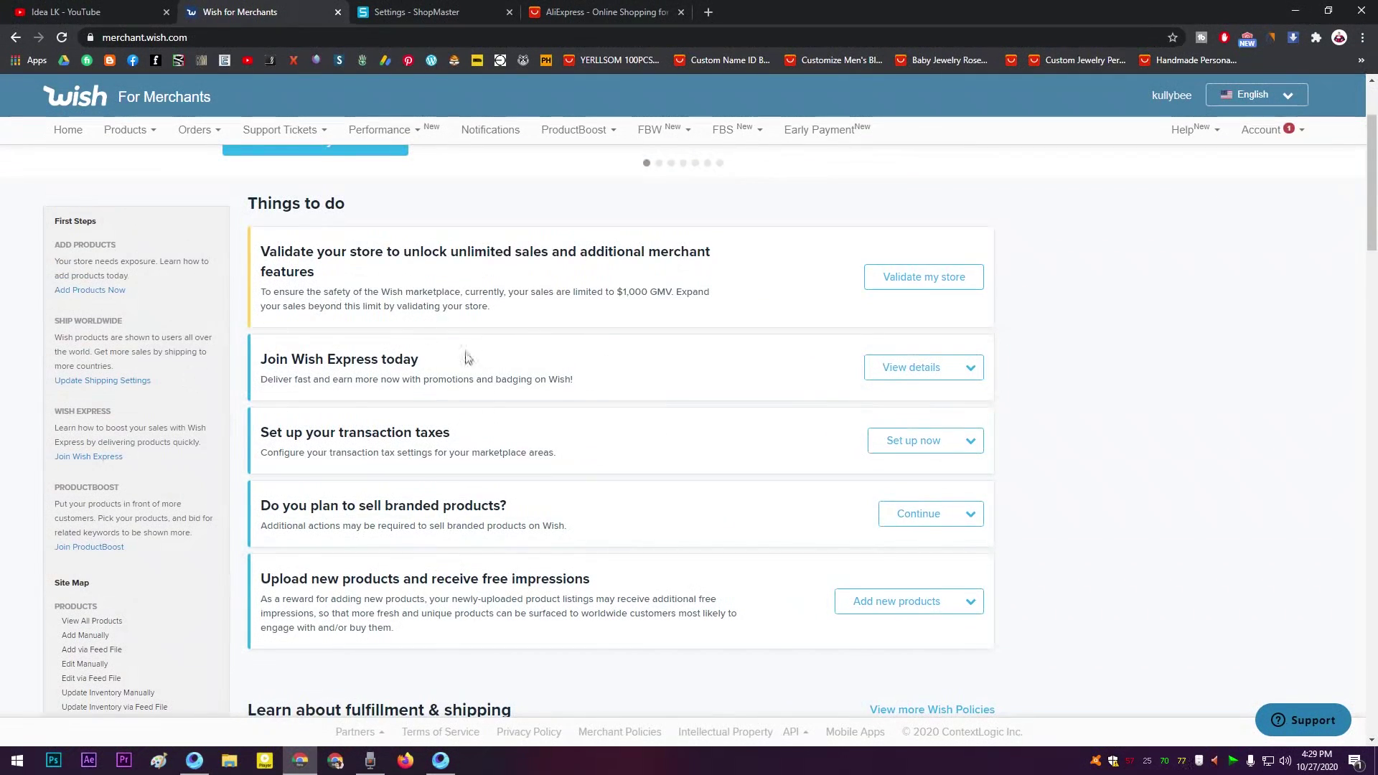
{"action": "scroll", "coordinate": [518, 421], "scroll_direction": "down", "scroll_amount": 10}
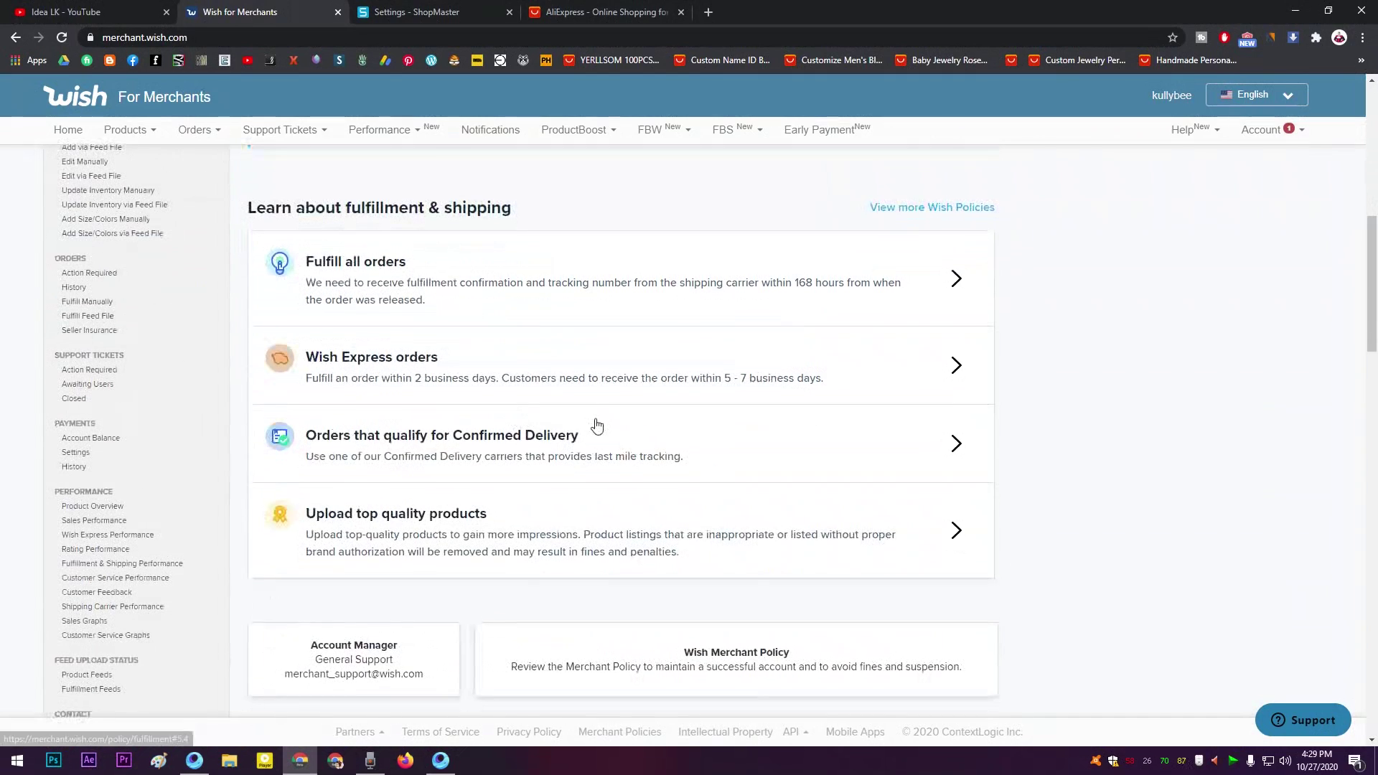
{"action": "scroll", "coordinate": [582, 437], "scroll_direction": "down", "scroll_amount": 1}
{"action": "scroll", "coordinate": [610, 431], "scroll_direction": "up", "scroll_amount": 11}
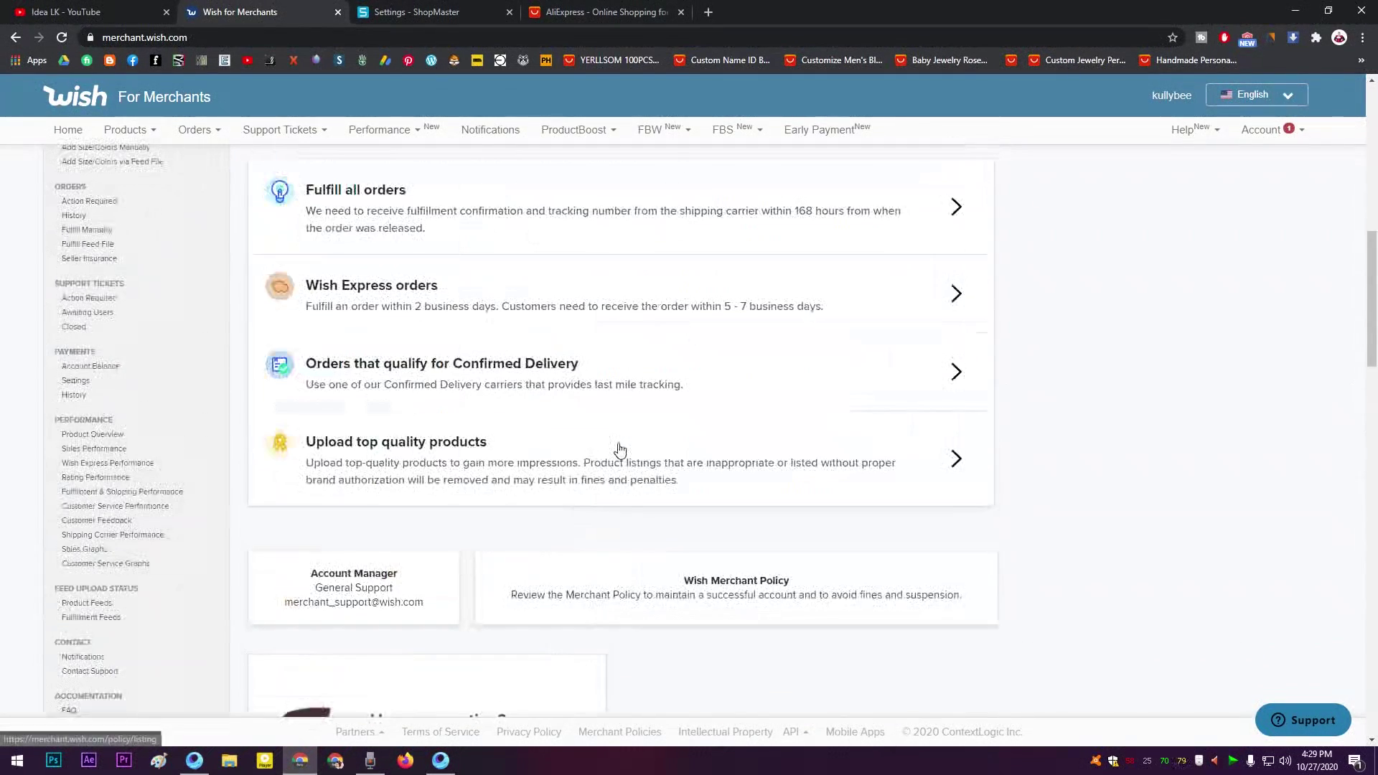
{"action": "scroll", "coordinate": [622, 450], "scroll_direction": "up", "scroll_amount": 5}
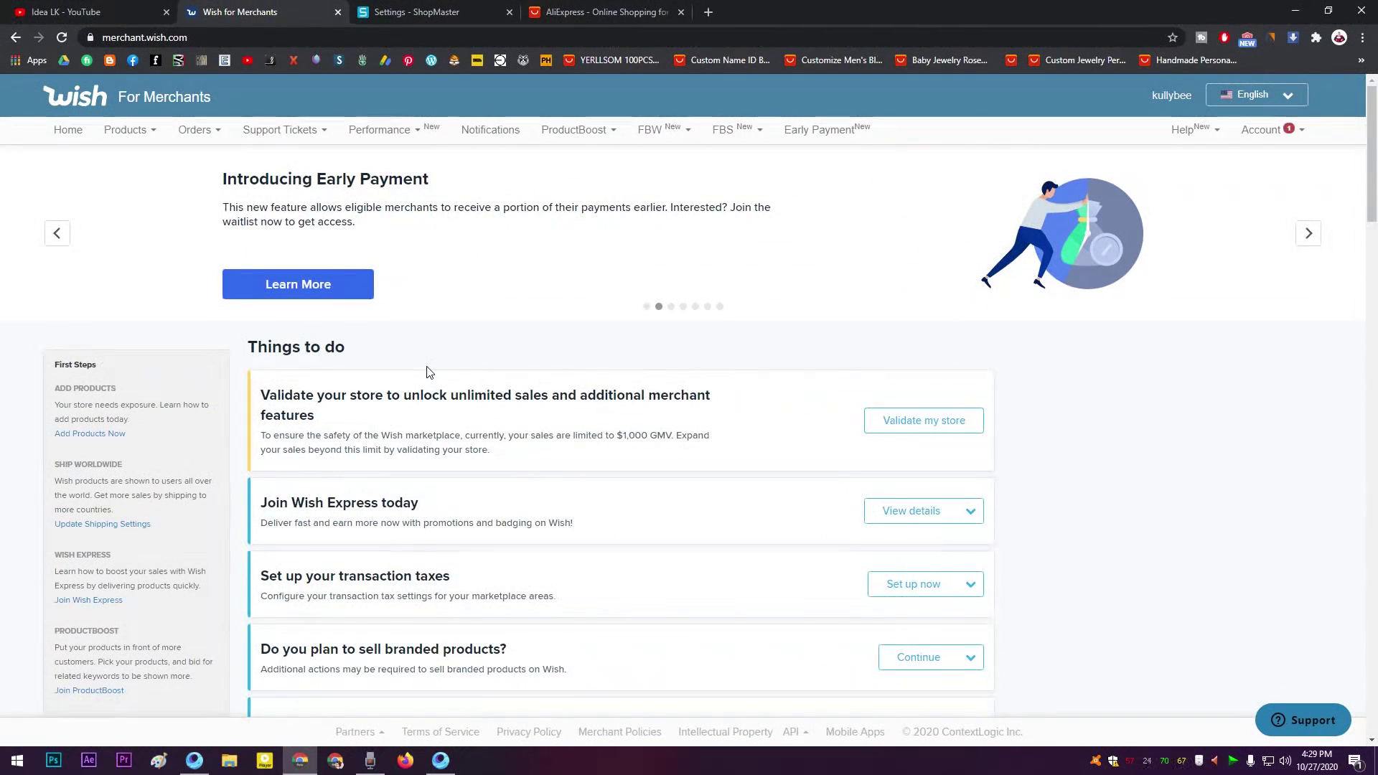
- Open the Wish Add Products form and examine its sections from basic information, images and shipping through logistics, colors, sizing and summary
{"action": "left_click", "coordinate": [89, 435]}
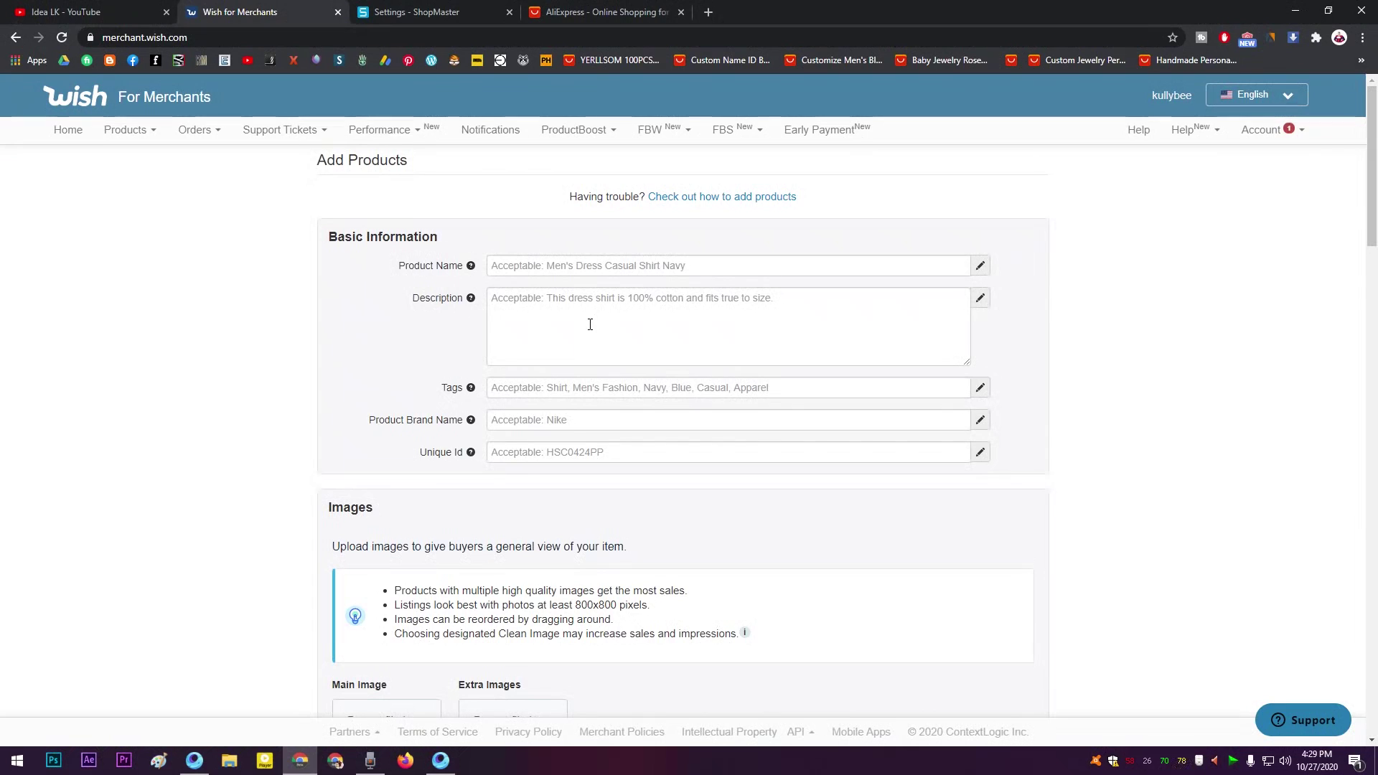
{"action": "scroll", "coordinate": [224, 482], "scroll_direction": "down", "scroll_amount": 11}
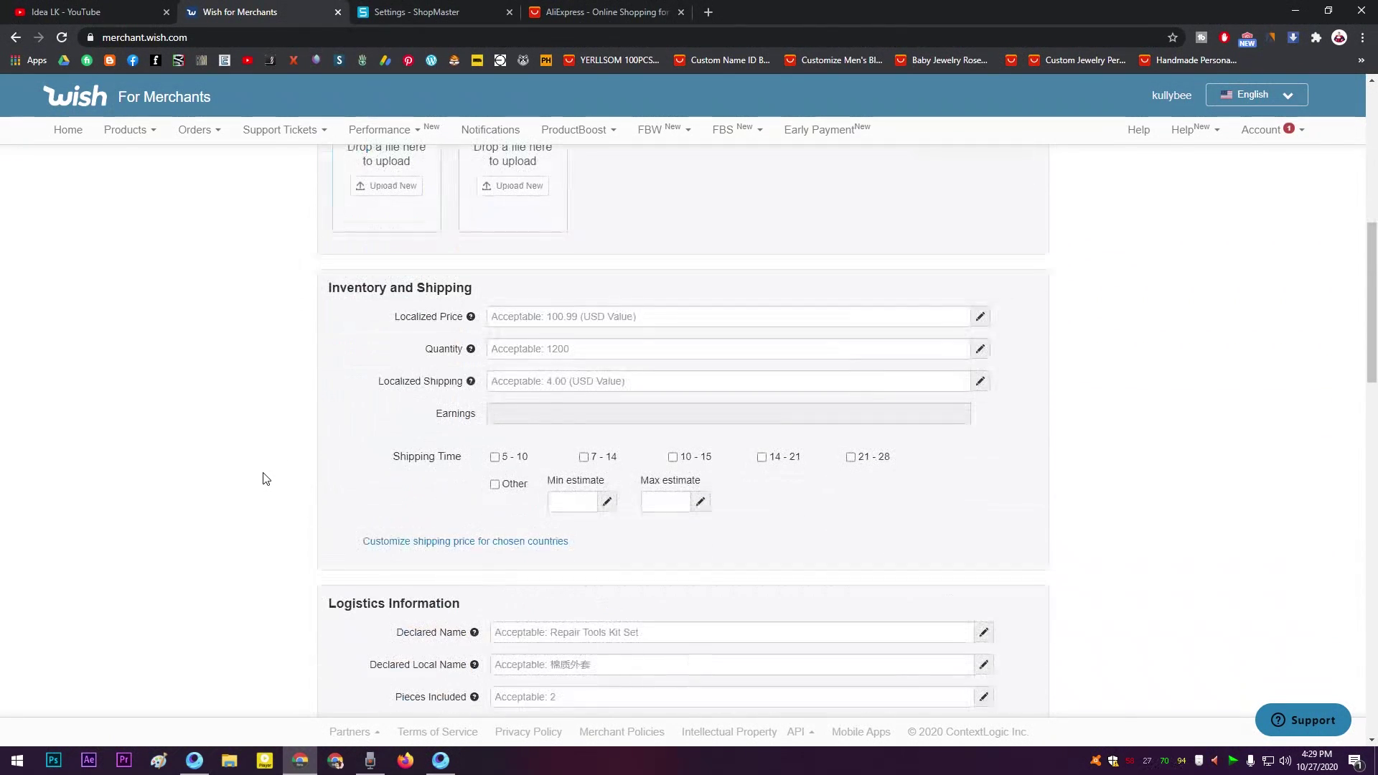
{"action": "scroll", "coordinate": [269, 481], "scroll_direction": "up", "scroll_amount": 11}
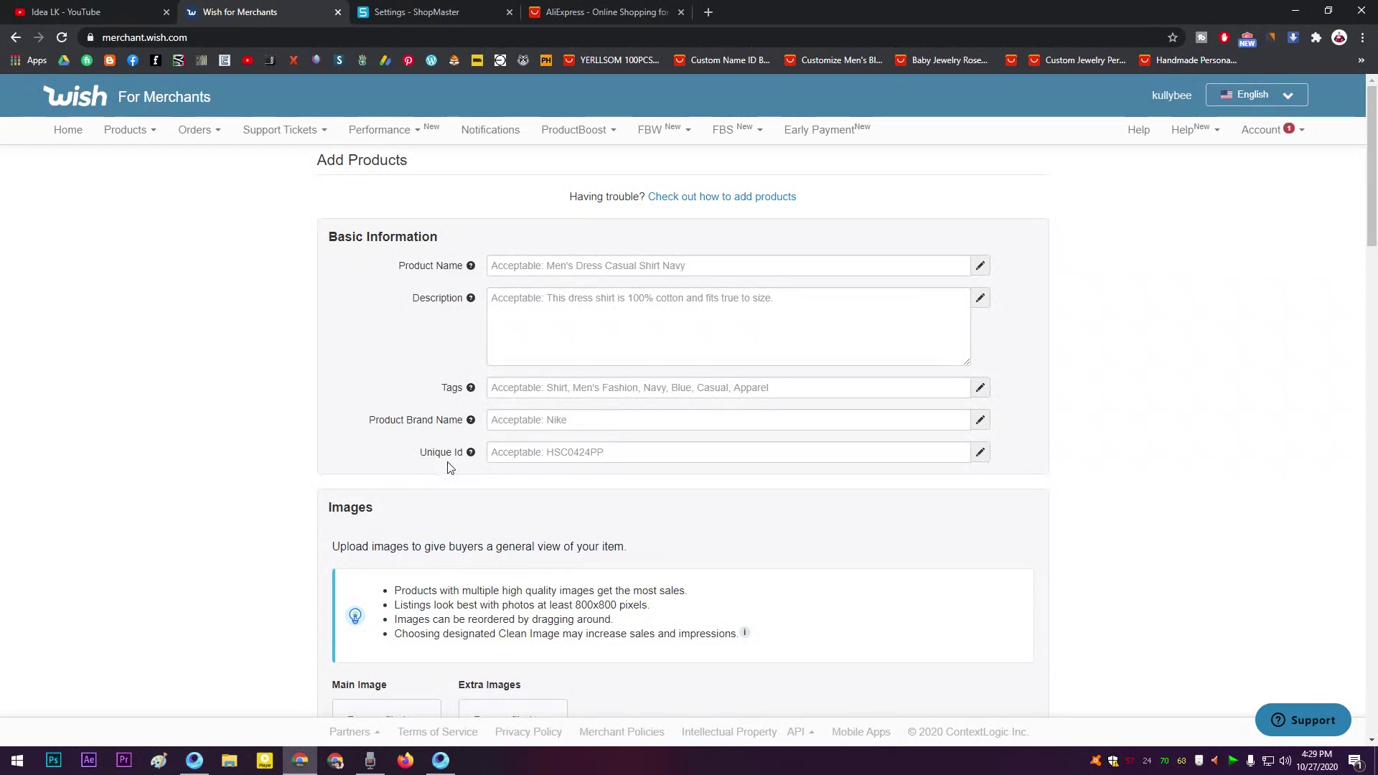
{"action": "scroll", "coordinate": [451, 465], "scroll_direction": "down", "scroll_amount": 2}
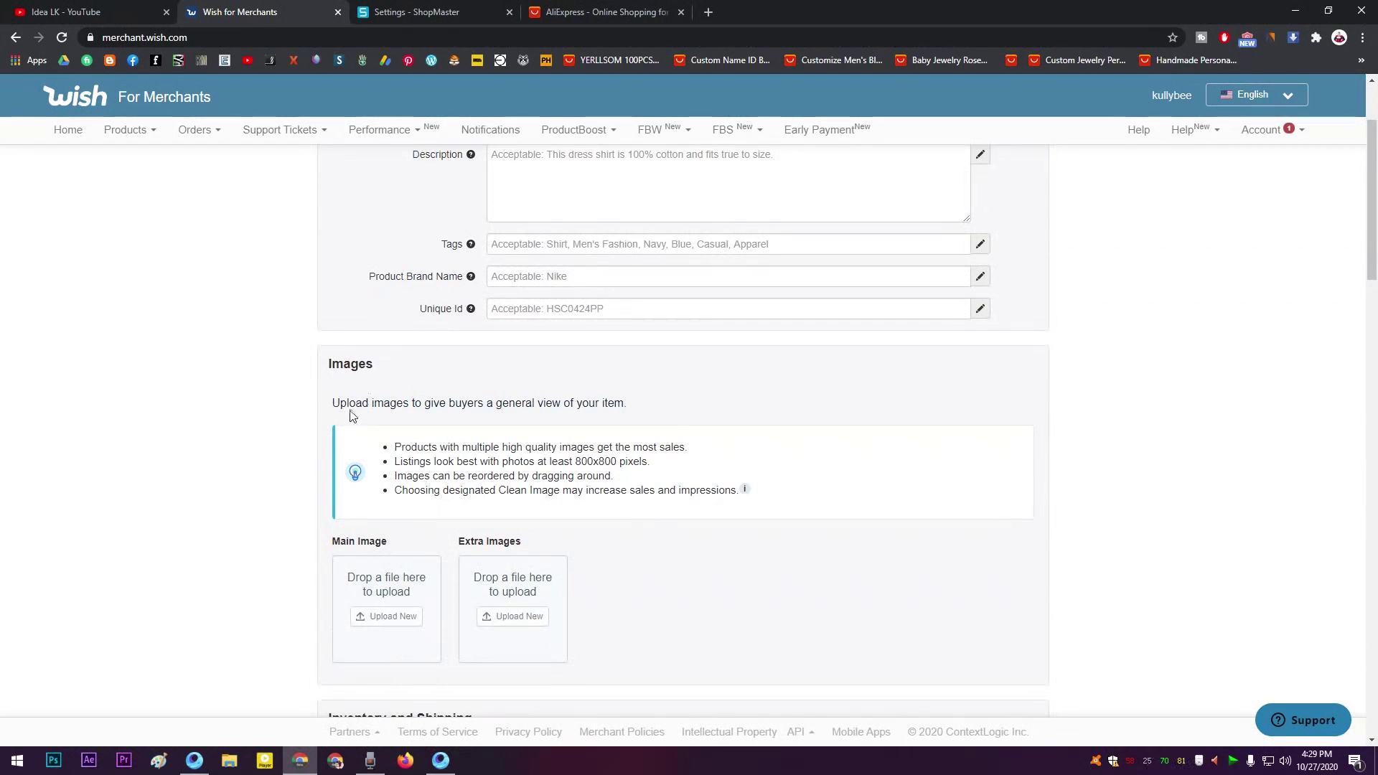
{"action": "left_click_drag", "start_coordinate": [368, 403], "coordinate": [474, 406]}
{"action": "left_click", "coordinate": [457, 477]}
{"action": "scroll", "coordinate": [330, 545], "scroll_direction": "down", "scroll_amount": 3}
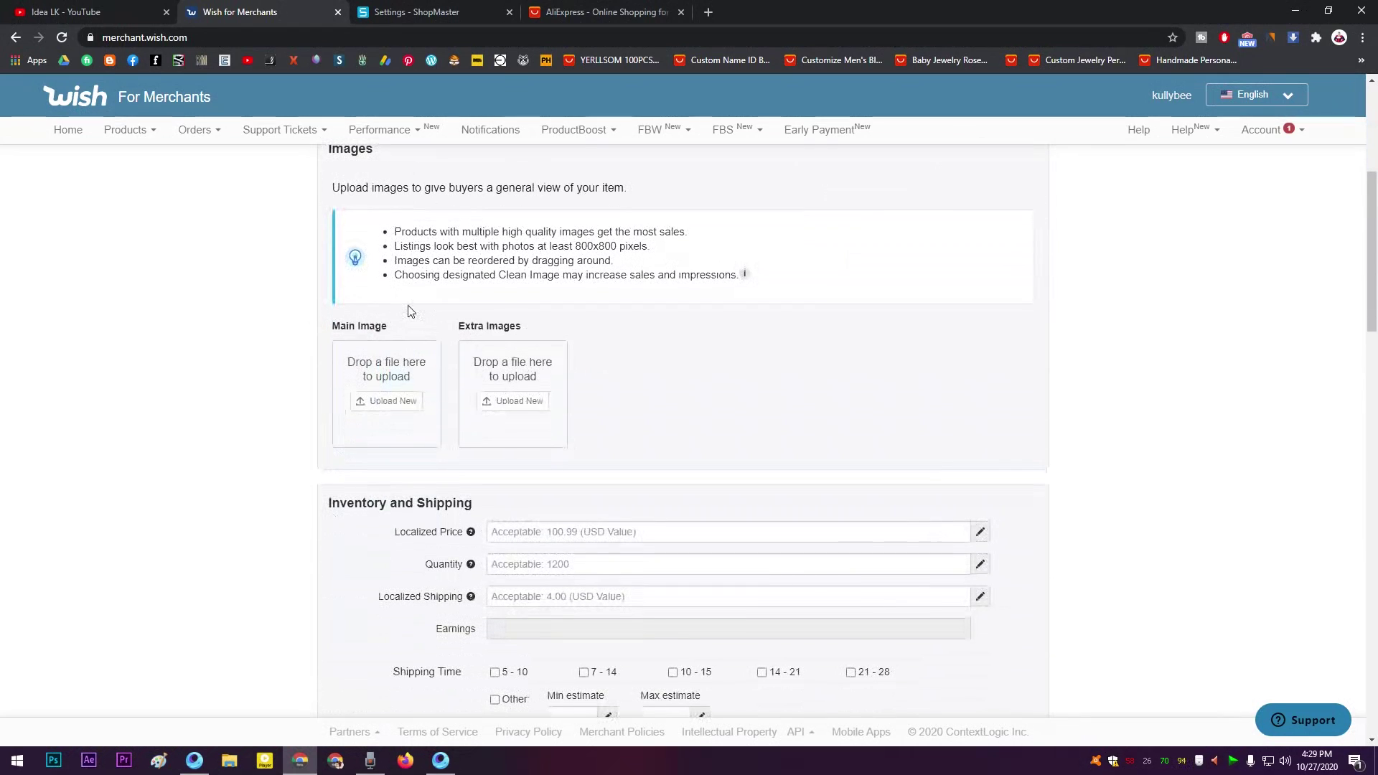
{"action": "scroll", "coordinate": [463, 650], "scroll_direction": "down", "scroll_amount": 3}
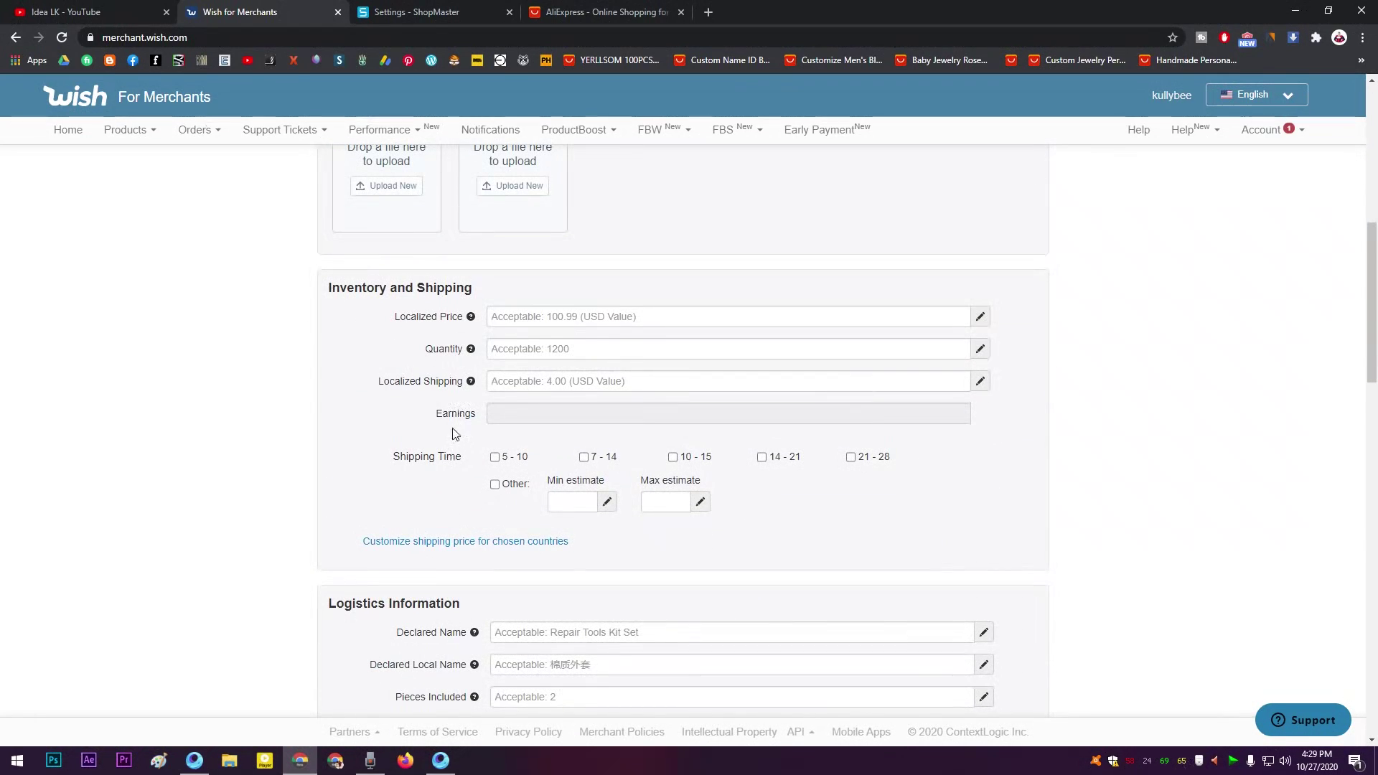
{"action": "scroll", "coordinate": [427, 495], "scroll_direction": "down", "scroll_amount": 2}
{"action": "scroll", "coordinate": [433, 500], "scroll_direction": "down", "scroll_amount": 3}
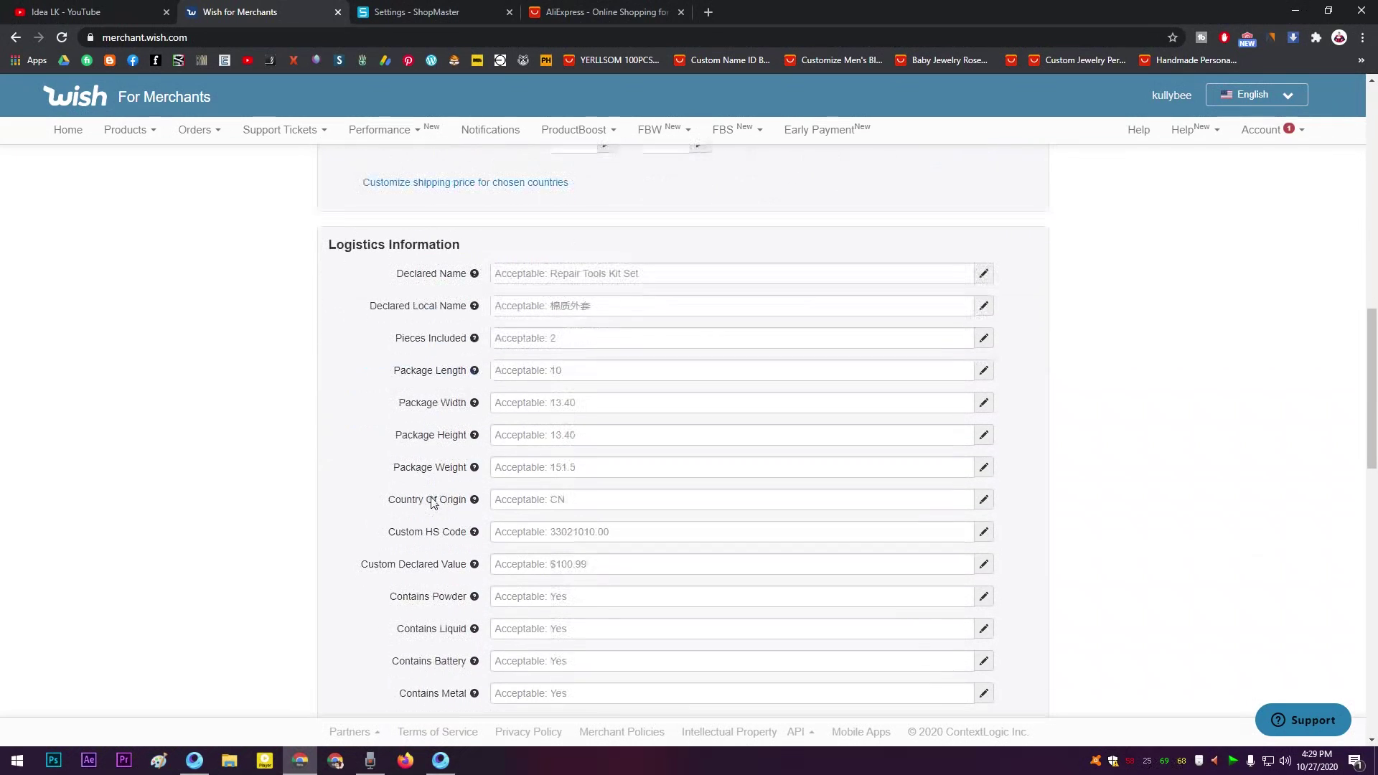
{"action": "scroll", "coordinate": [438, 547], "scroll_direction": "down", "scroll_amount": 5}
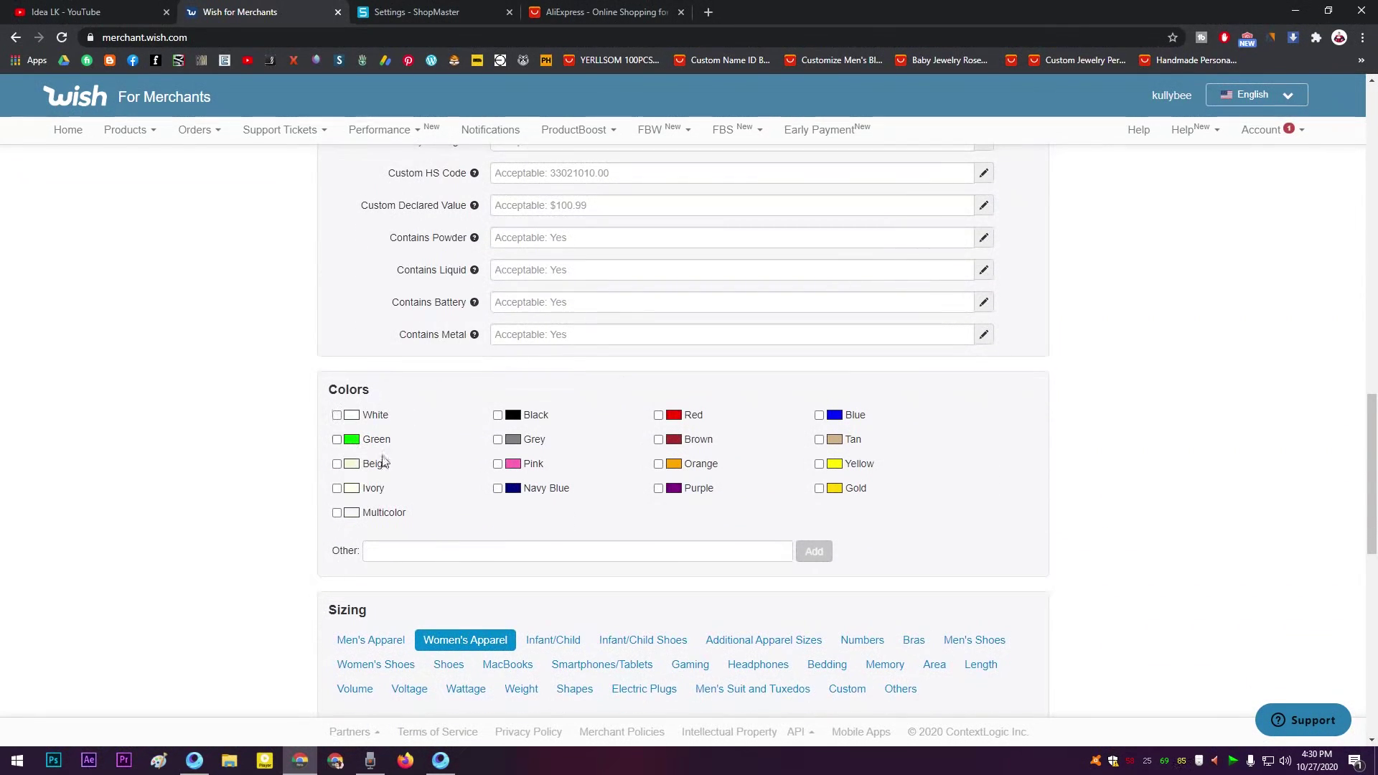
{"action": "scroll", "coordinate": [617, 561], "scroll_direction": "down", "scroll_amount": 10}
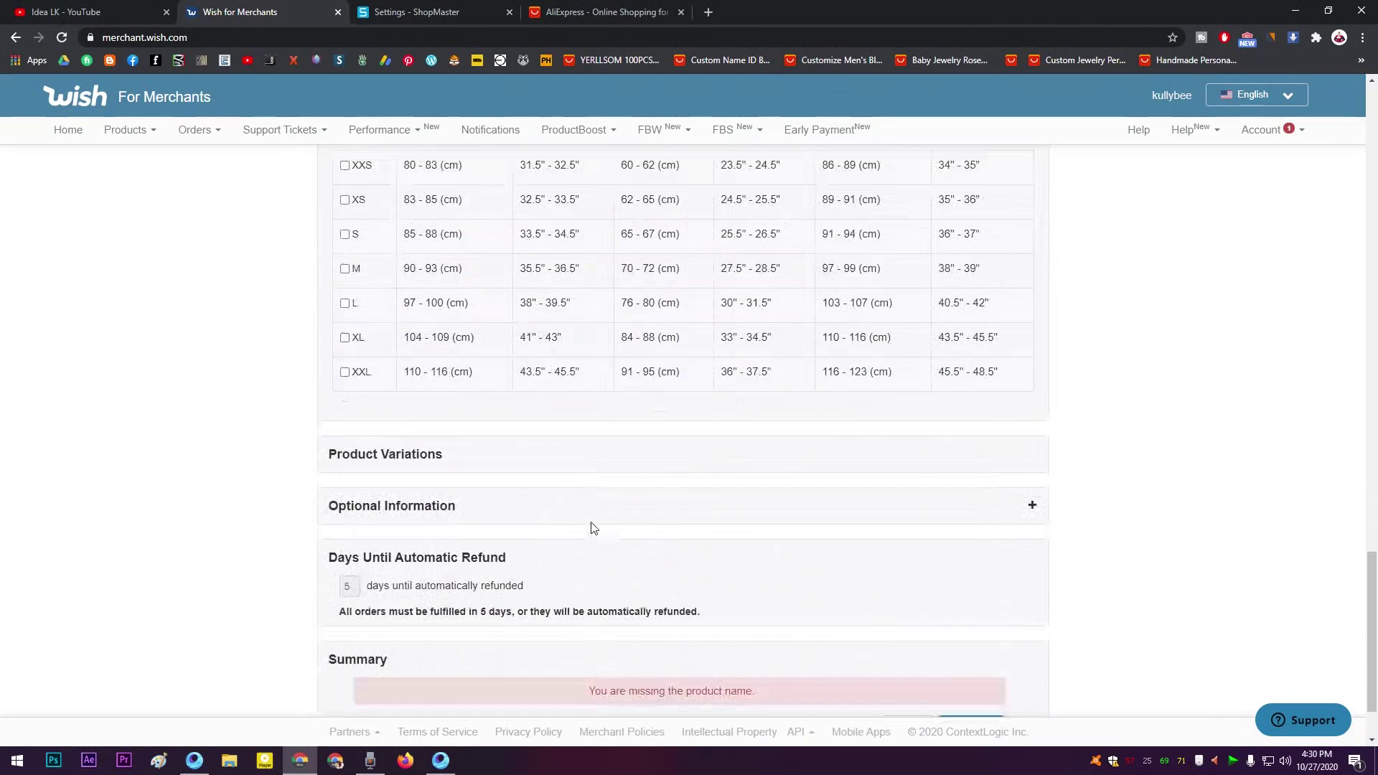
{"action": "scroll", "coordinate": [567, 503], "scroll_direction": "up", "scroll_amount": 20}
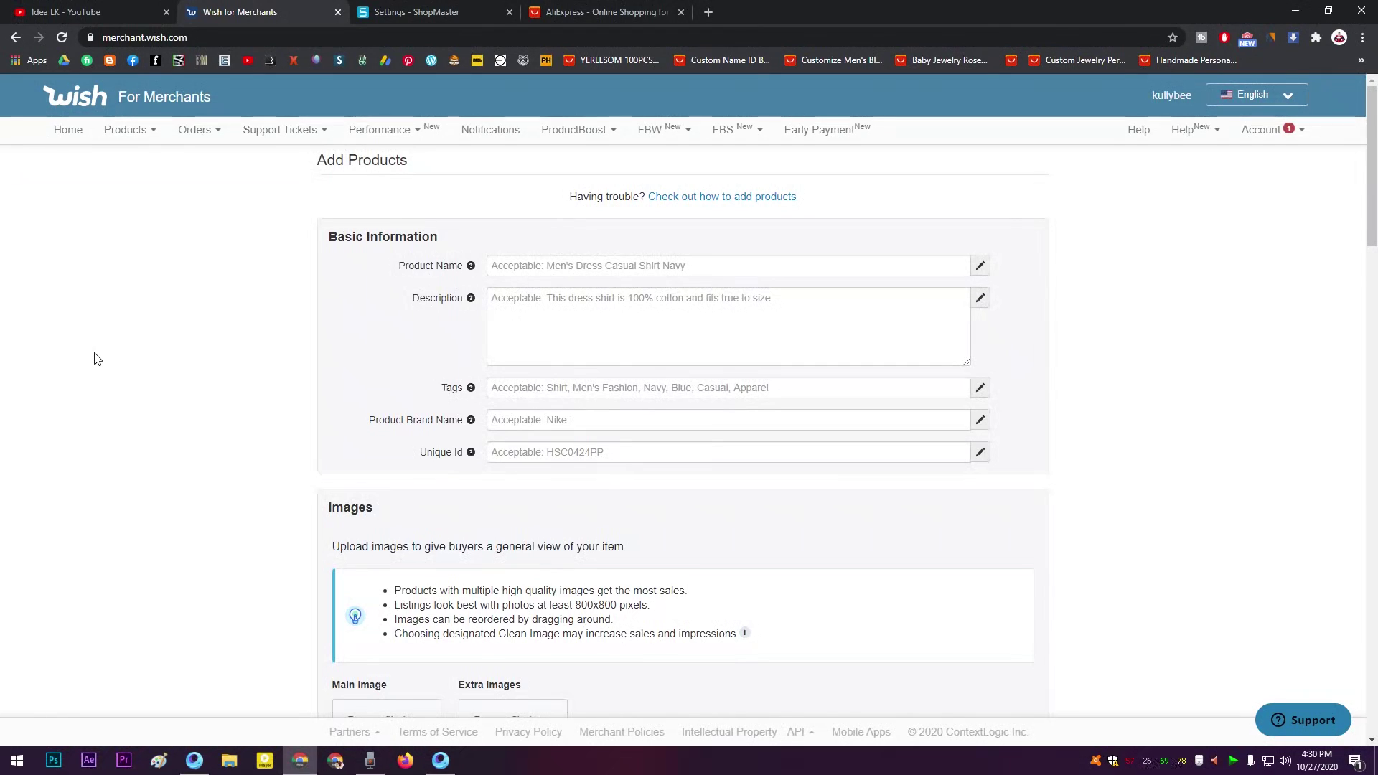
- Load the ShopMaster dashboard, and open Chrome's extensions page in a new tab
{"action": "left_click", "coordinate": [355, 11]}
{"action": "left_click", "coordinate": [72, 97]}
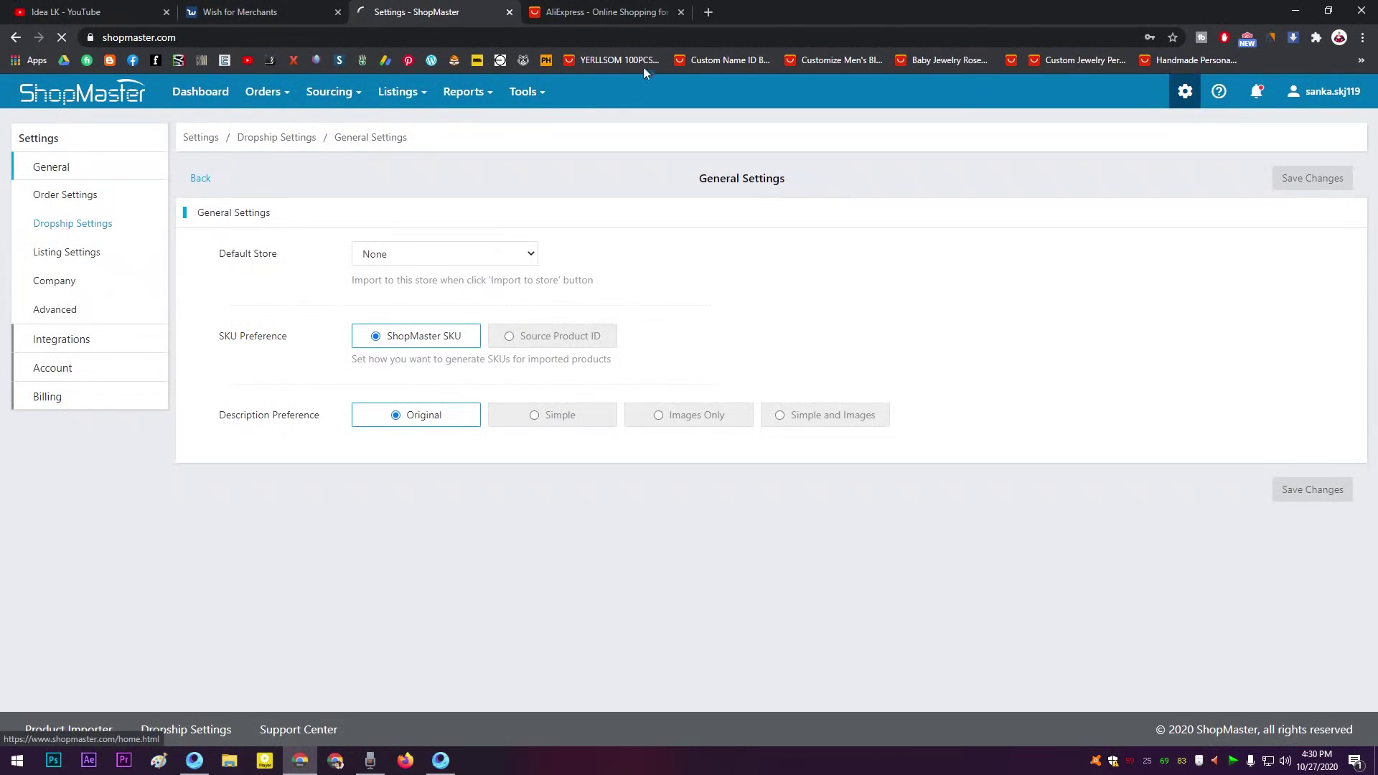
{"action": "left_click", "coordinate": [706, 11]}
{"action": "left_click", "coordinate": [1362, 38]}
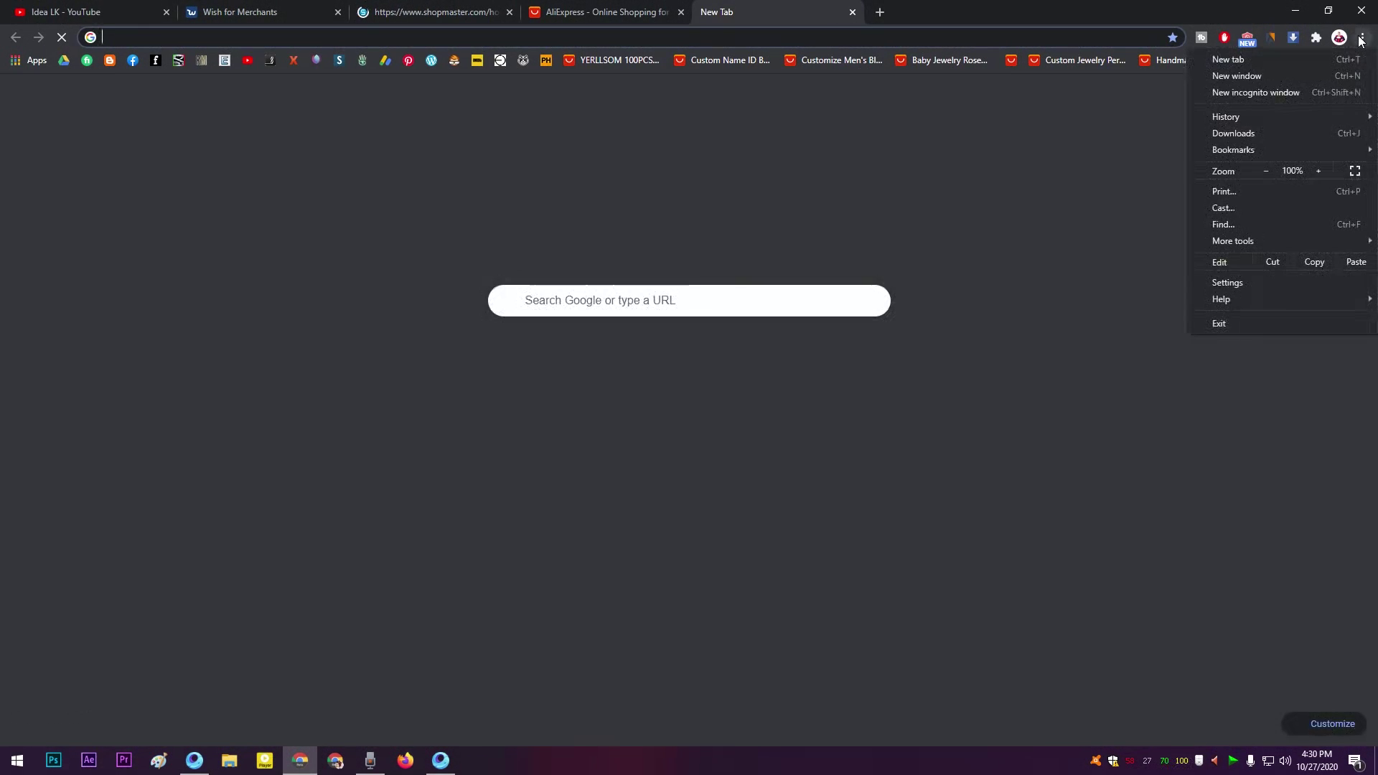
{"action": "mouse_move", "coordinate": [1294, 239]}
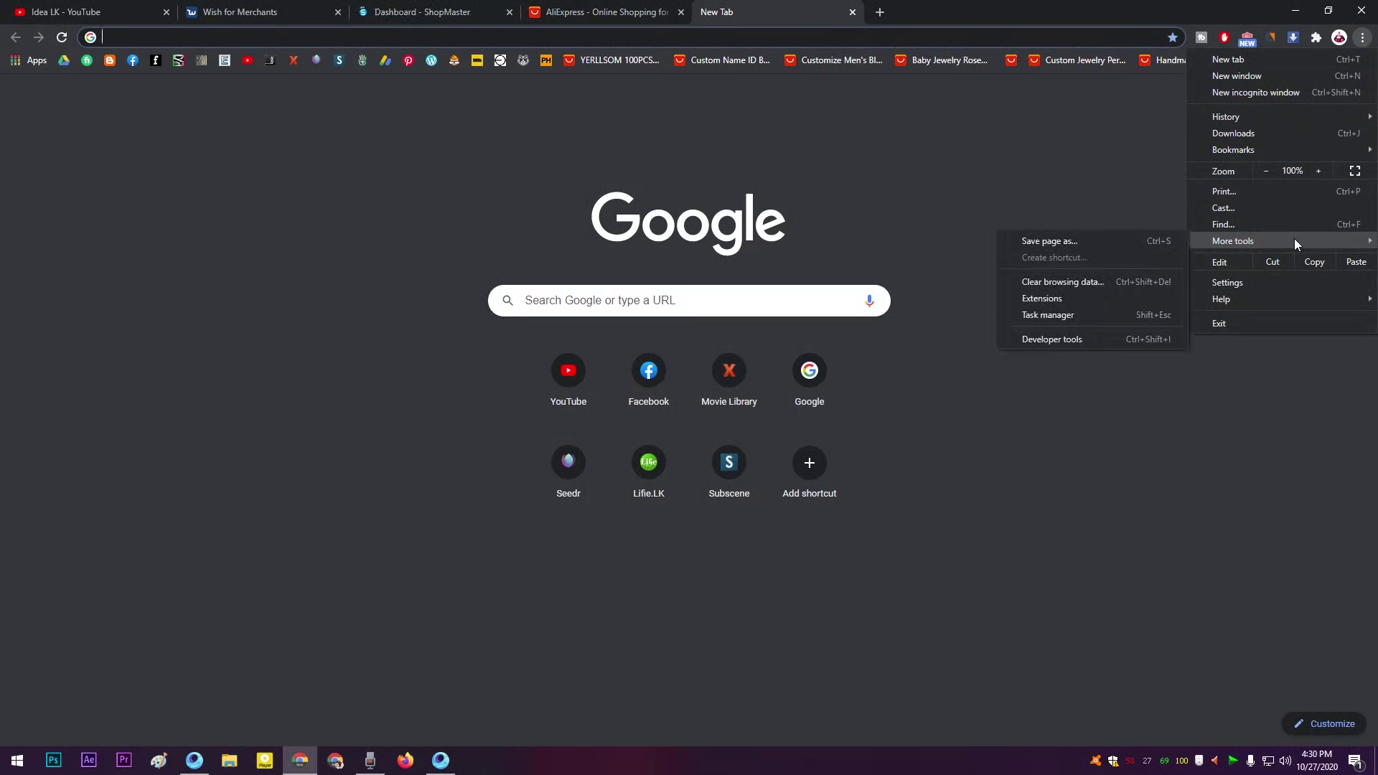
{"action": "left_click", "coordinate": [1018, 302]}
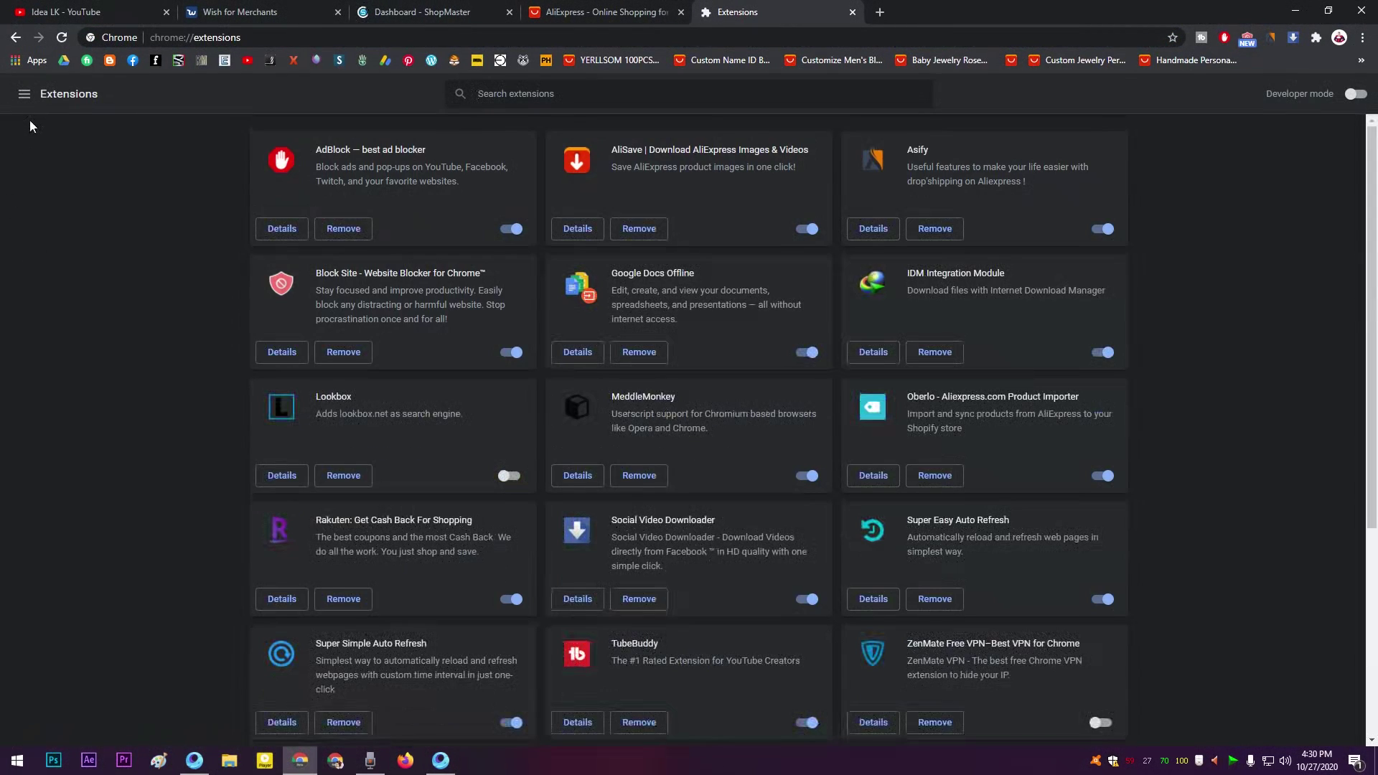
- Open the Chrome Web Store in place of the extensions page and search it for "shopmaster"
{"action": "left_click", "coordinate": [24, 94]}
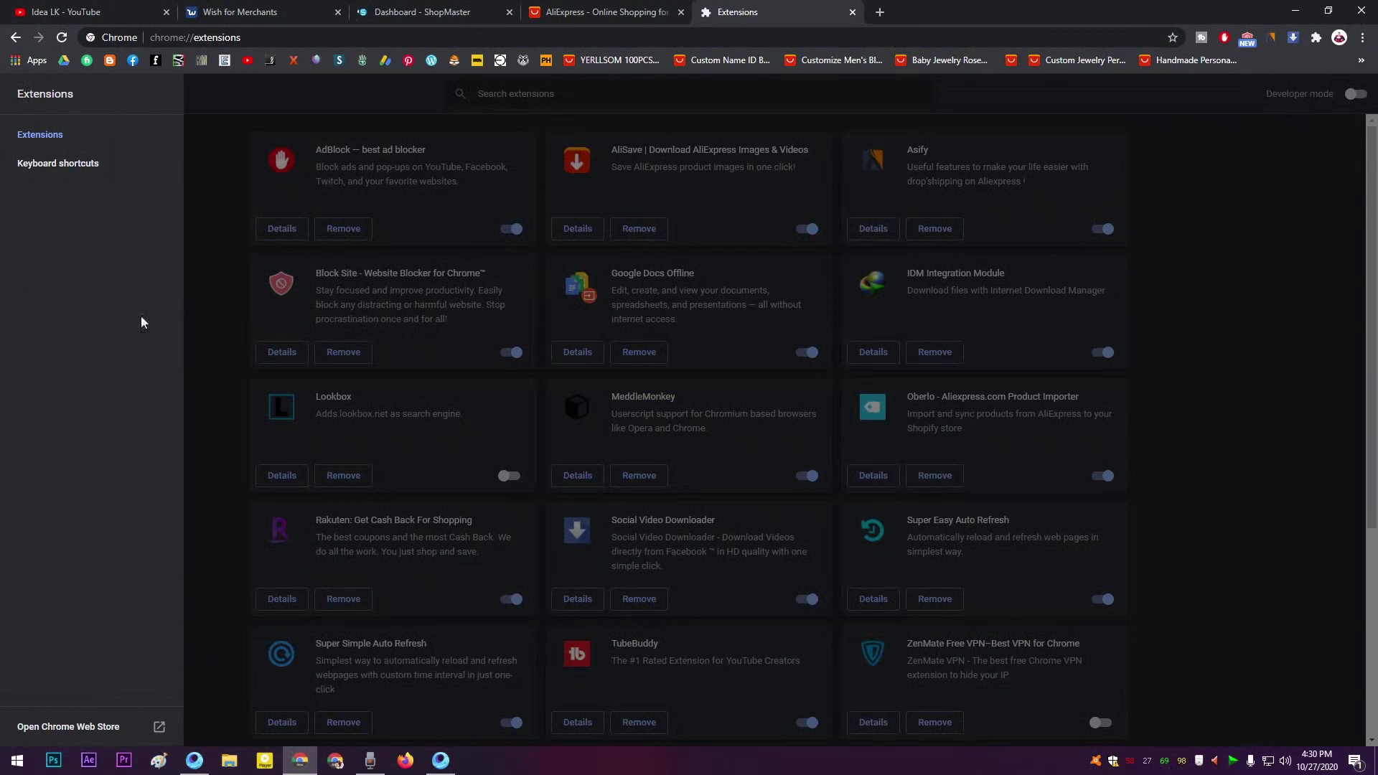
{"action": "left_click", "coordinate": [97, 727]}
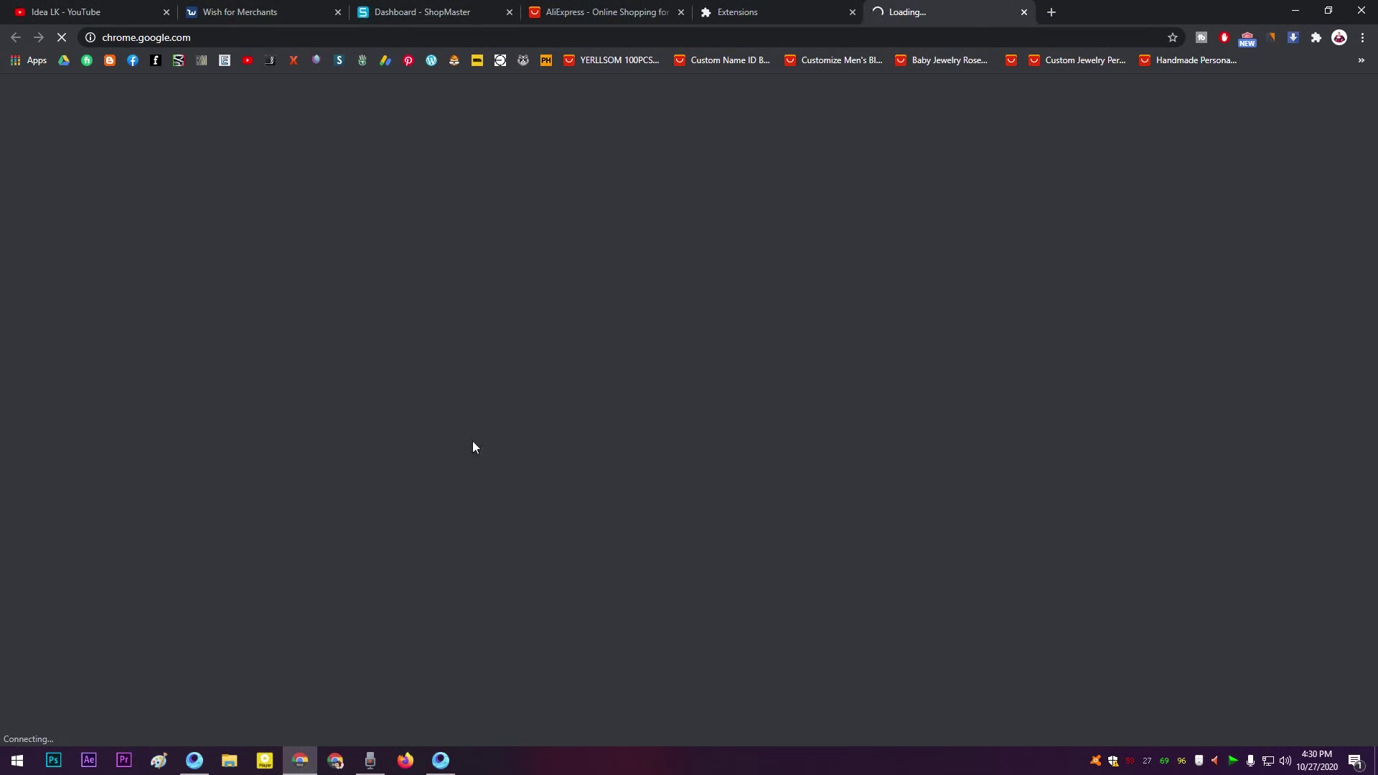
{"action": "left_click", "coordinate": [852, 12]}
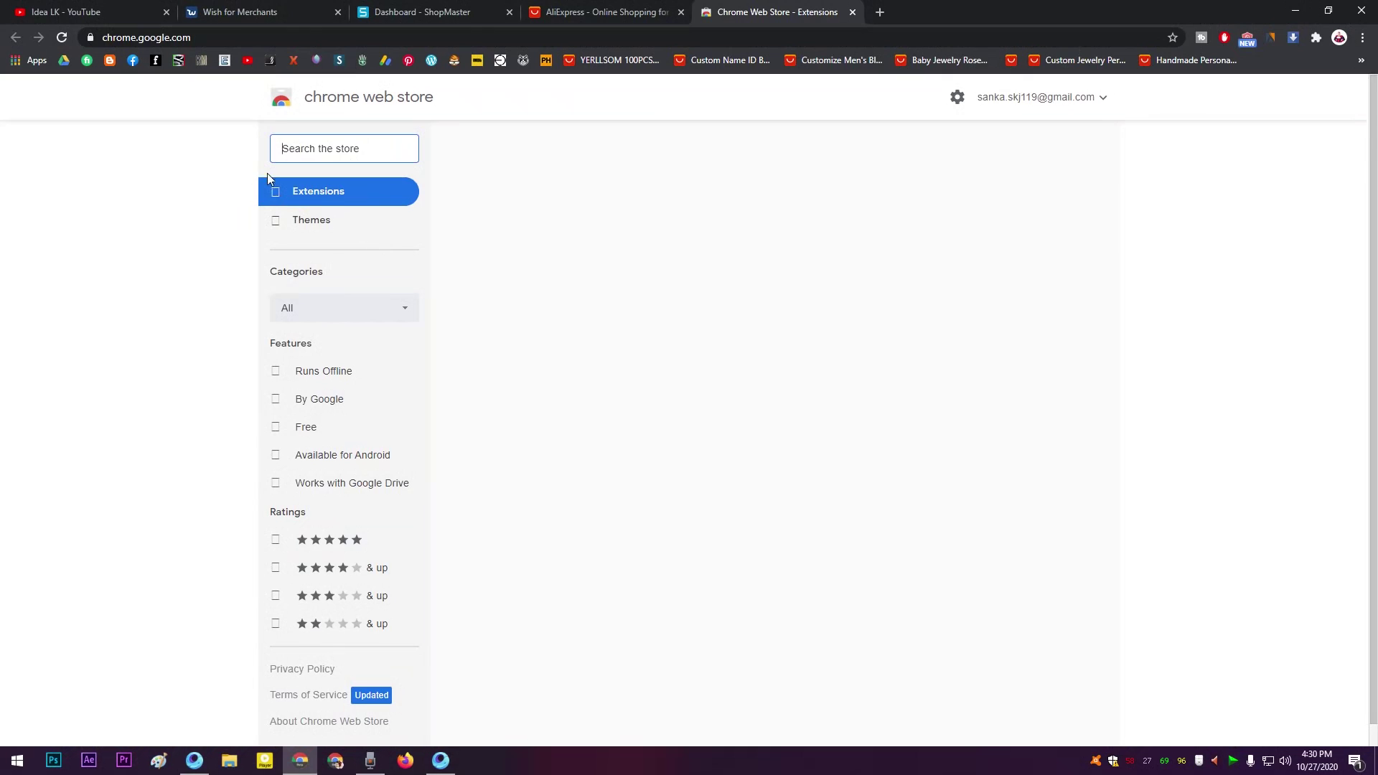
{"action": "type", "text": "shop"}
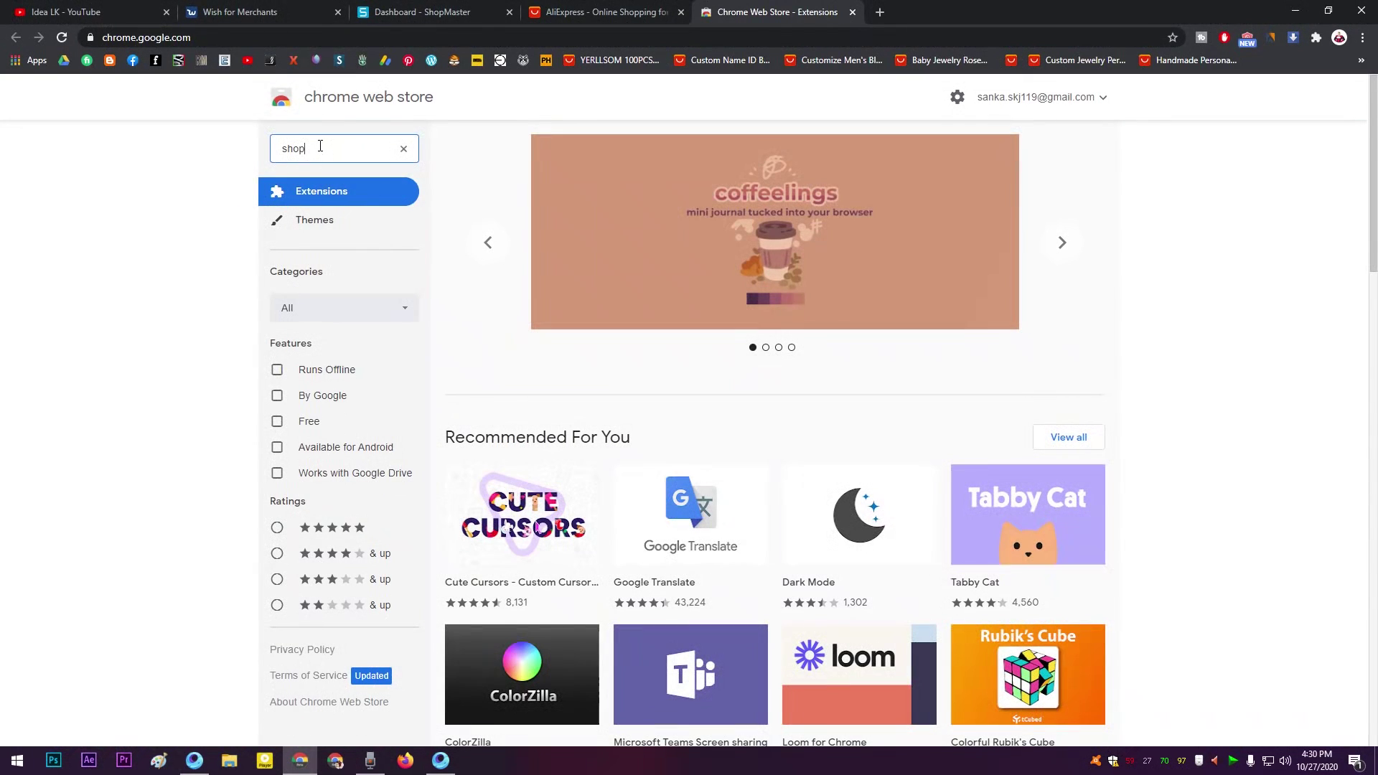
{"action": "type", "text": "master"}
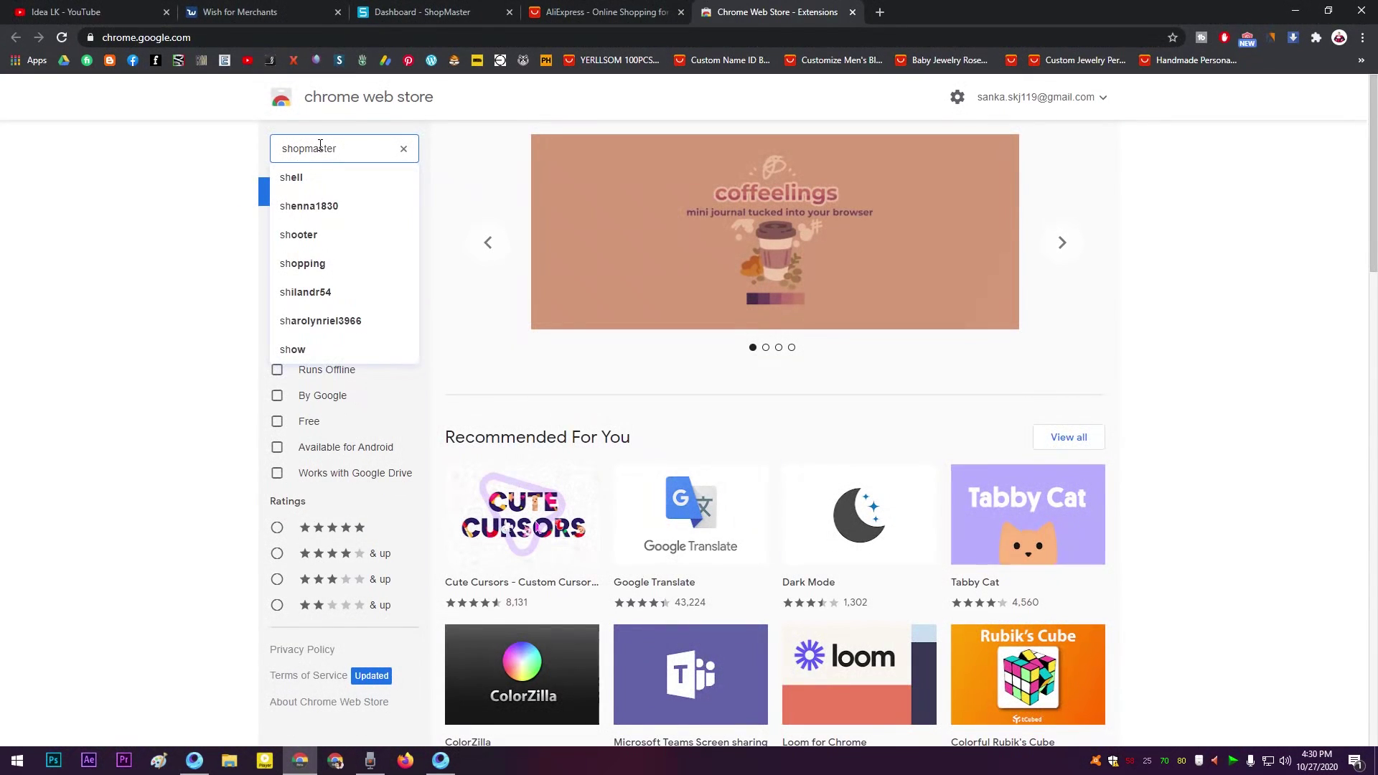
{"action": "key", "text": "Return"}
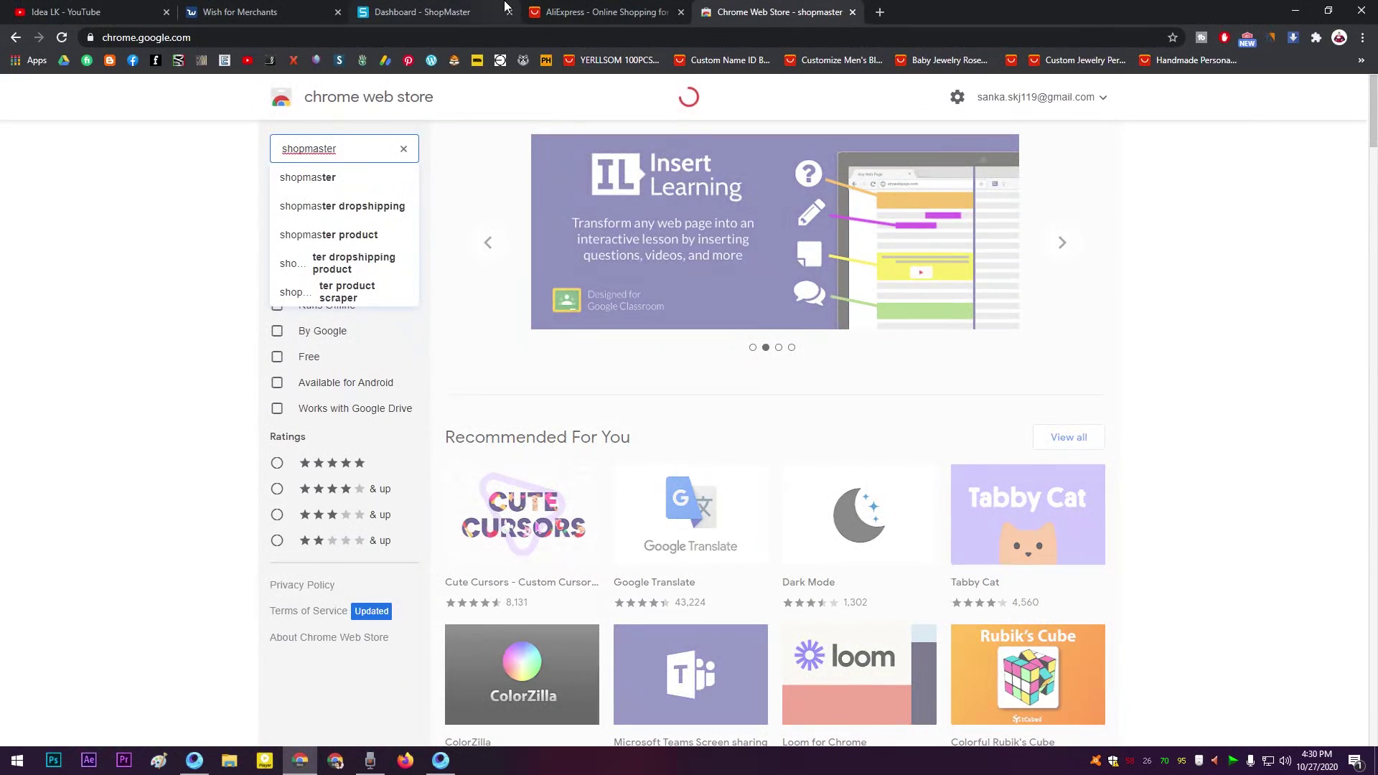
- Return to the ShopMaster dashboard and run the Setup Wizard, choosing "I have no store now" as the channel
{"action": "left_click", "coordinate": [422, 12]}
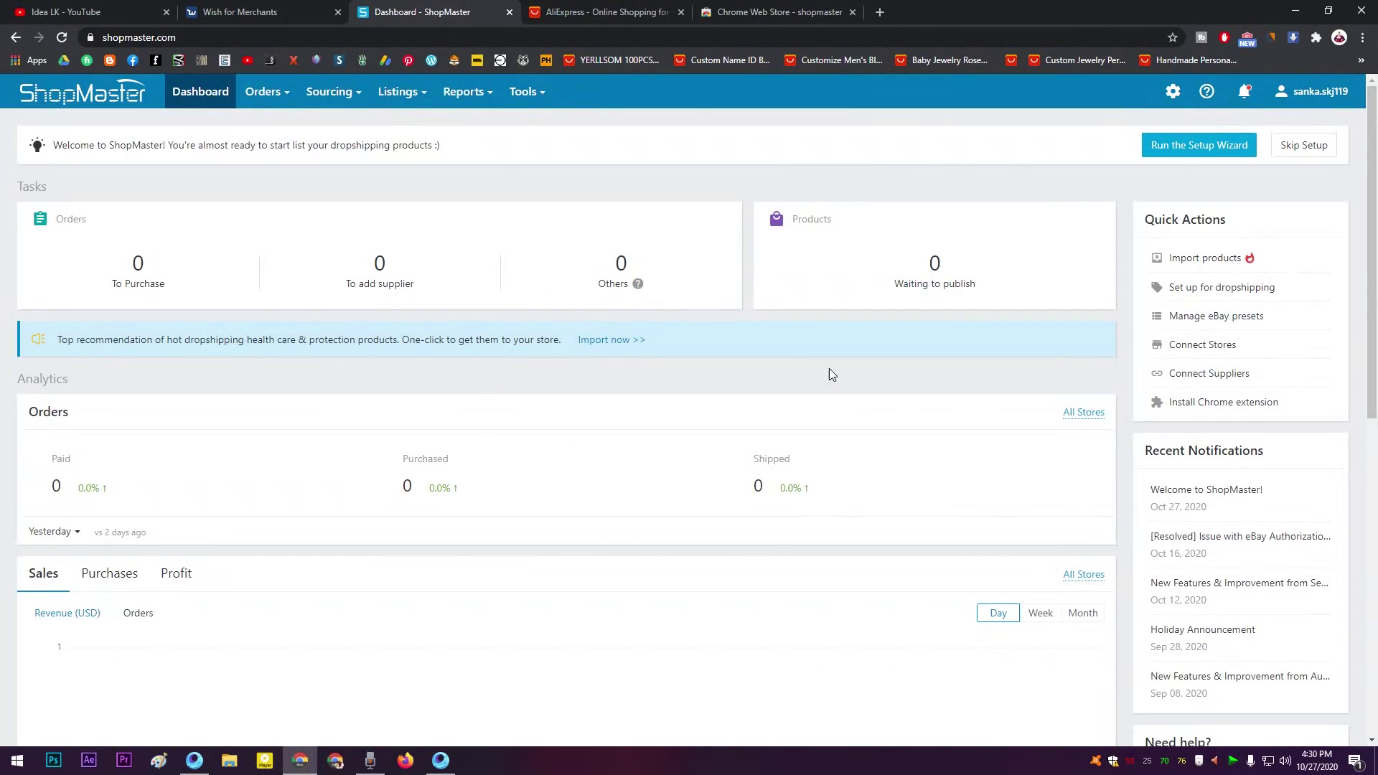
{"action": "left_click", "coordinate": [1177, 150]}
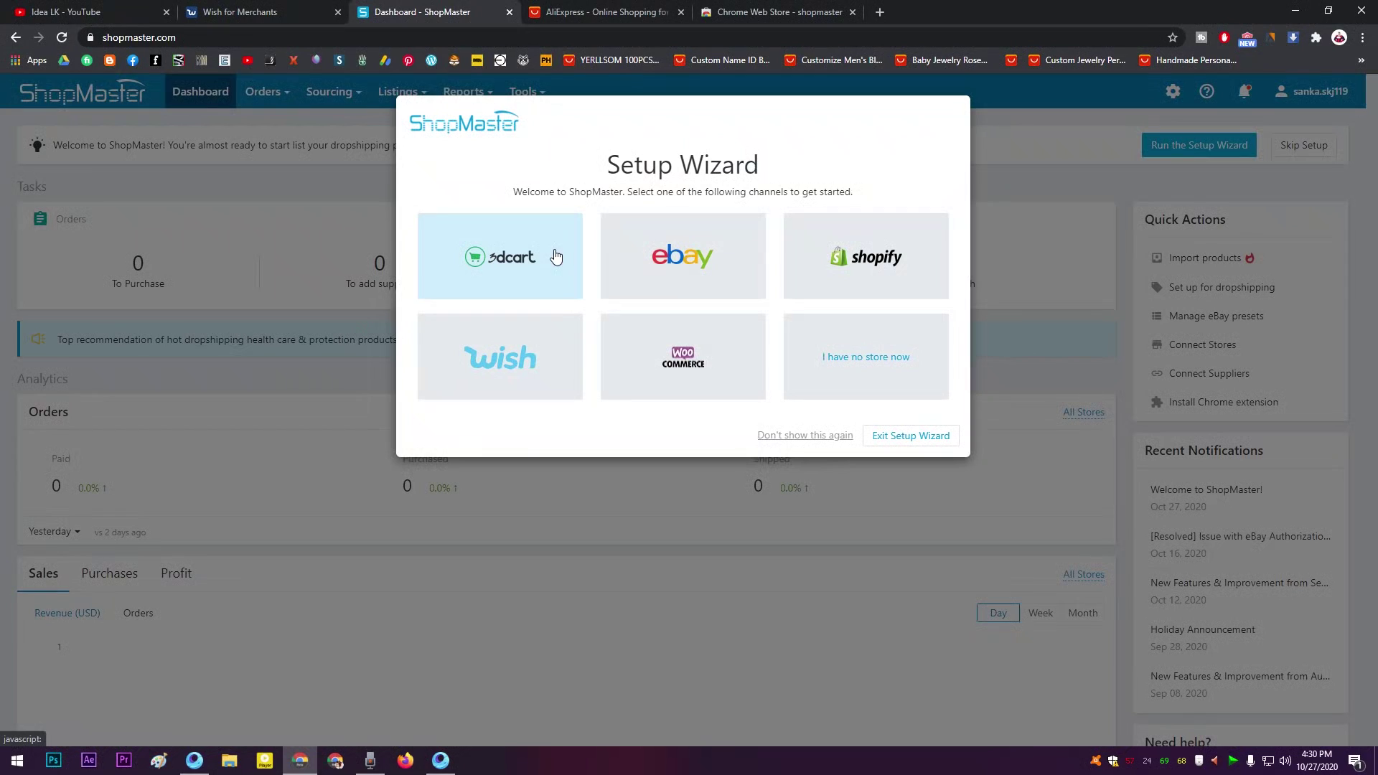
{"action": "left_click", "coordinate": [933, 365]}
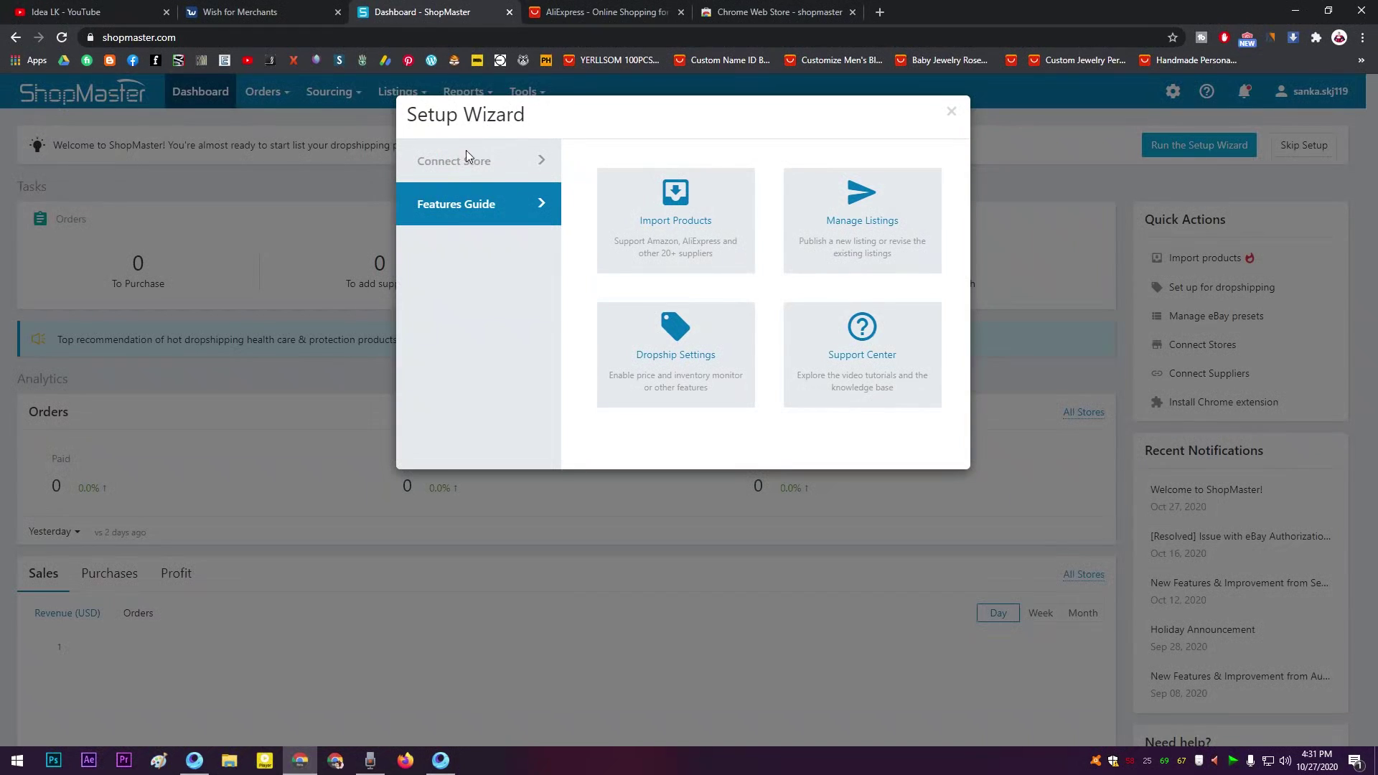
{"action": "left_click_drag", "start_coordinate": [484, 166], "coordinate": [422, 171]}
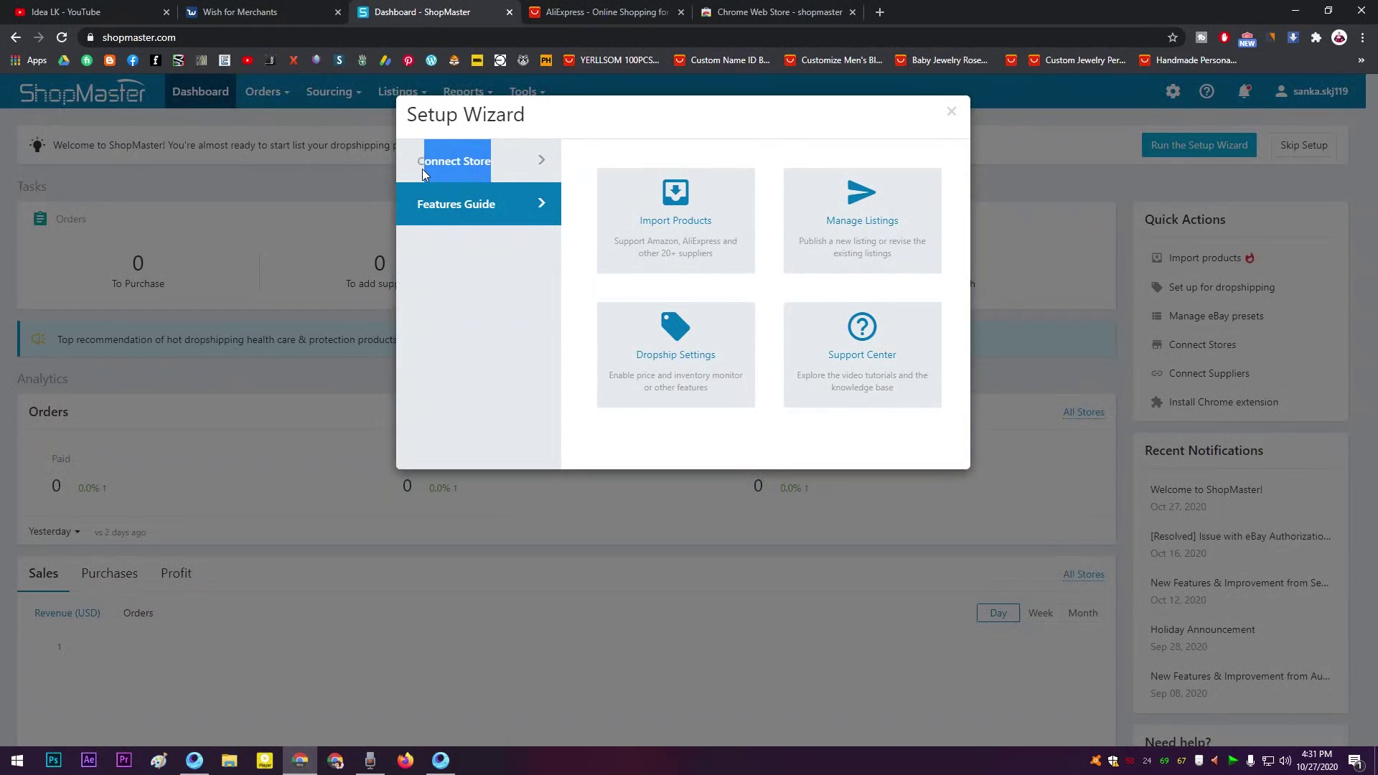
{"action": "left_click", "coordinate": [419, 169]}
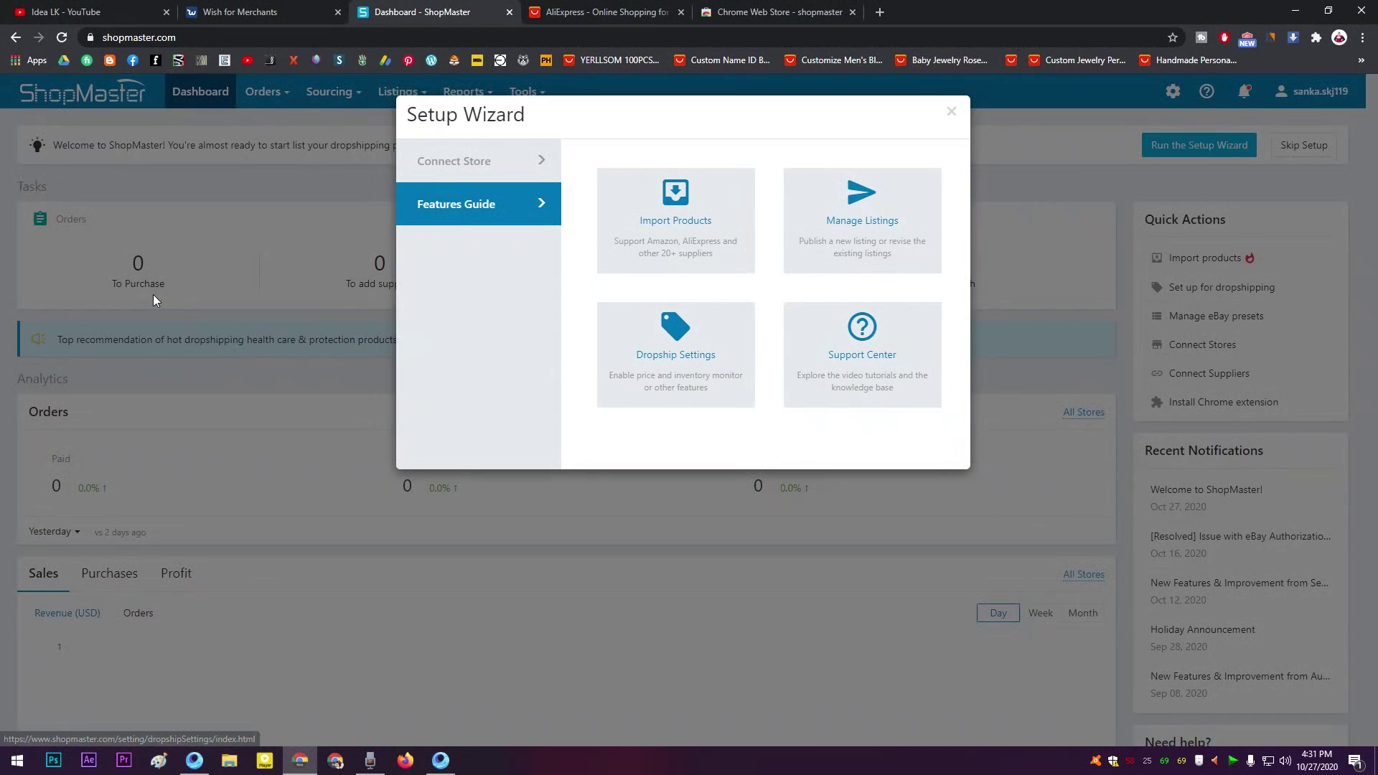
- Close the Setup Wizard and install the ShopMaster - Dropshipping Product Importer extension from the Chrome Web Store
{"action": "left_click", "coordinate": [951, 111]}
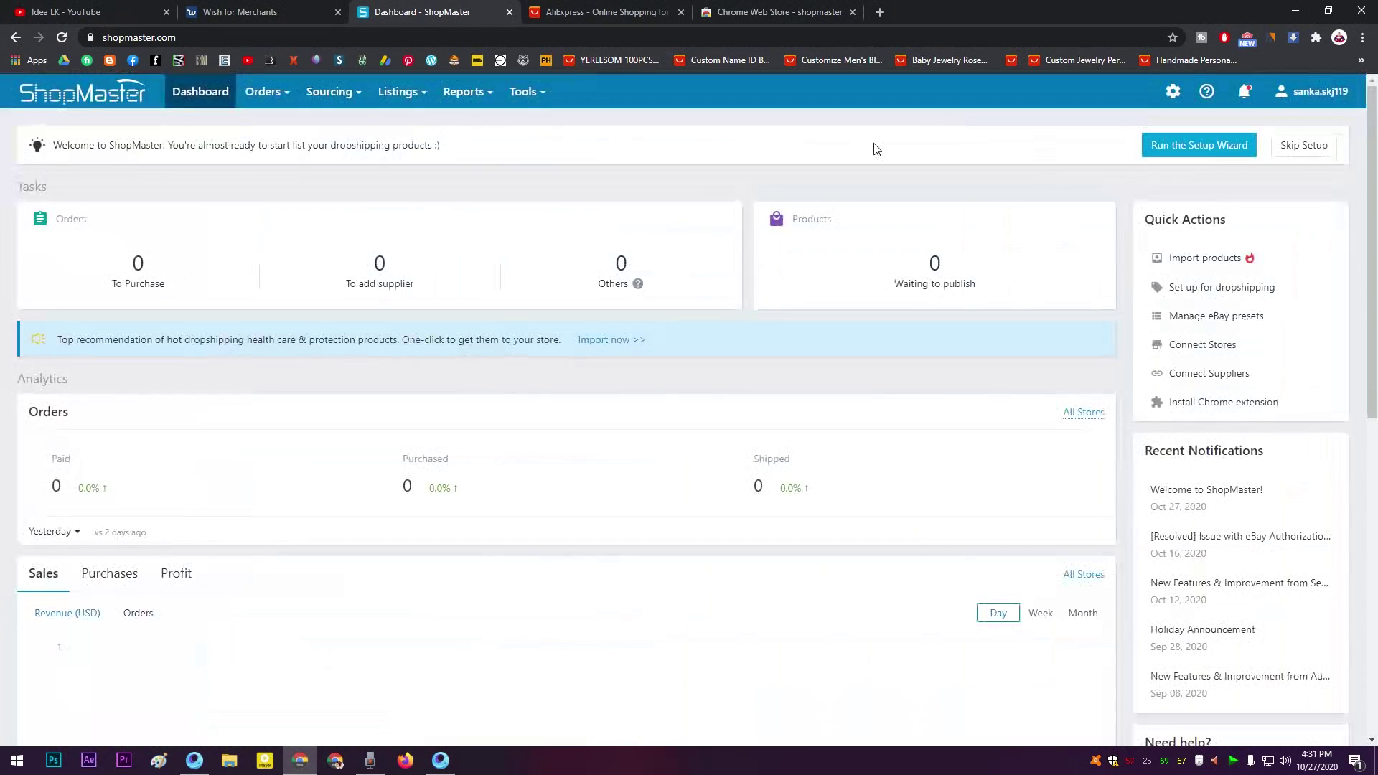
{"action": "left_click", "coordinate": [724, 12]}
{"action": "left_click", "coordinate": [639, 248]}
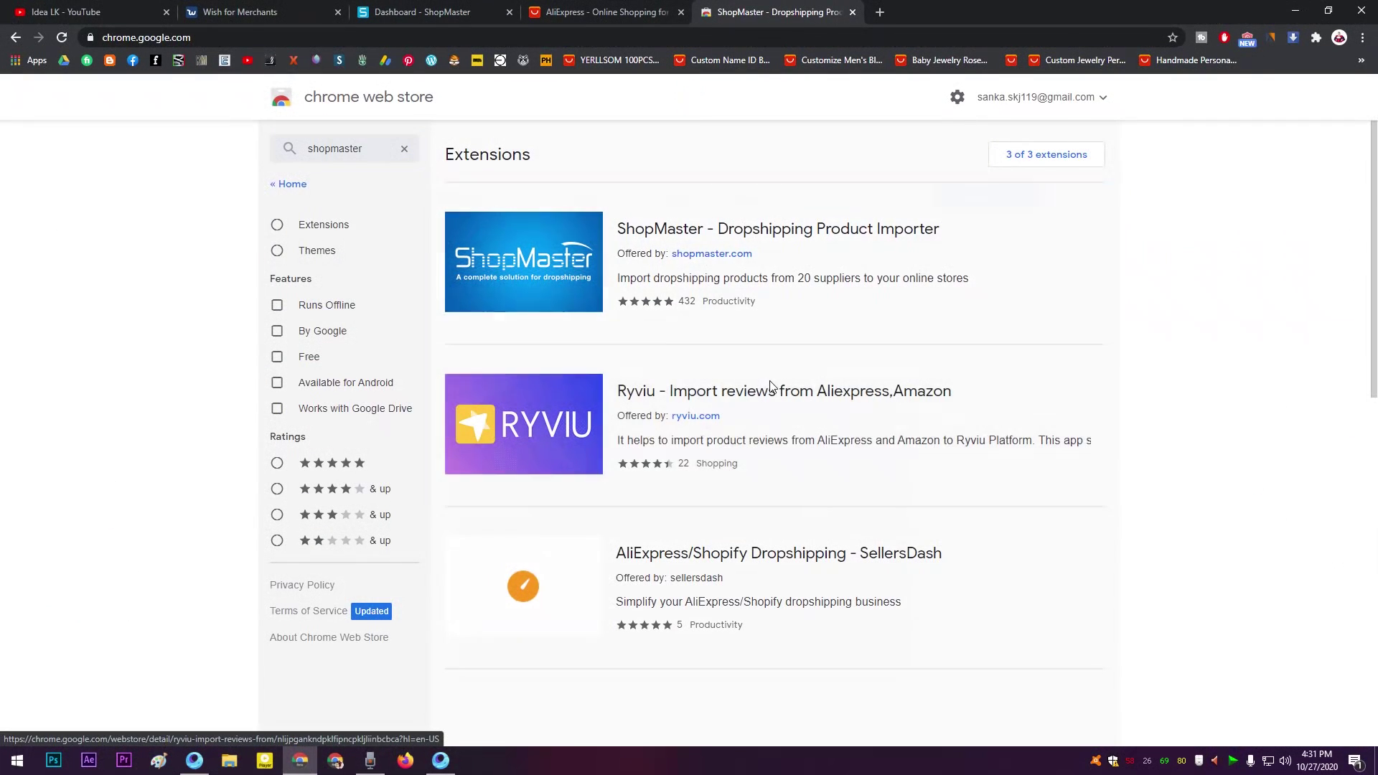
{"action": "left_click", "coordinate": [1020, 198]}
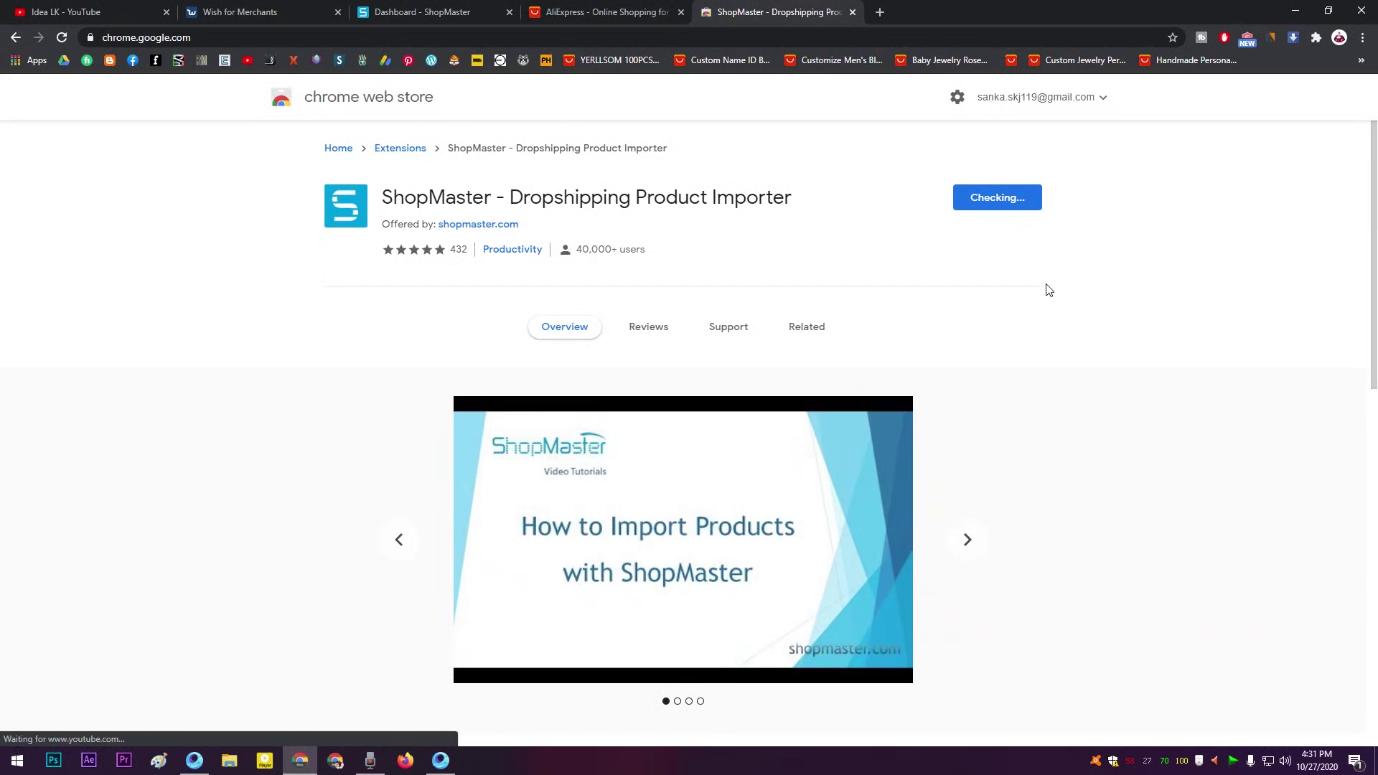
{"action": "left_click", "coordinate": [725, 208]}
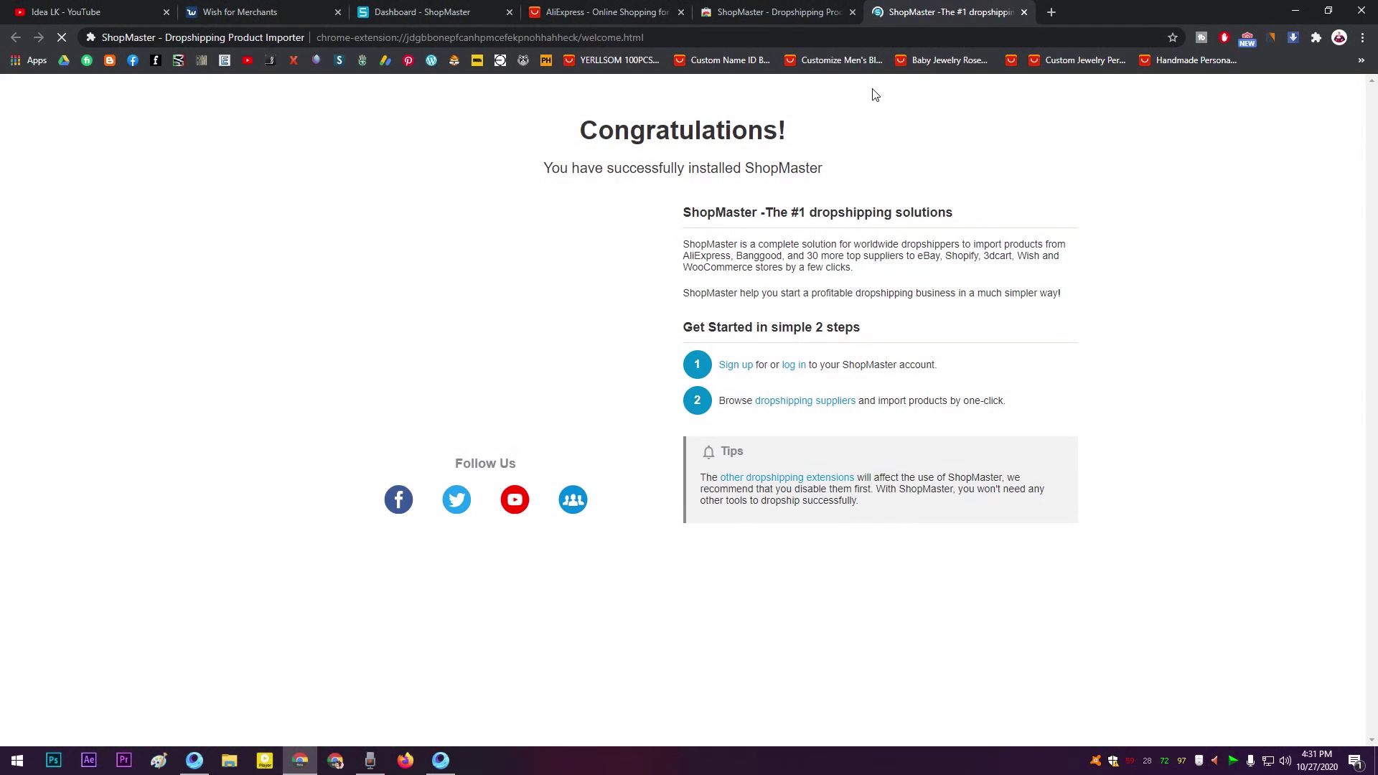
- Close the Chrome Web Store and extension welcome pages, and keep New Zealand as the AliExpress shipping country
{"action": "left_click", "coordinate": [852, 13]}
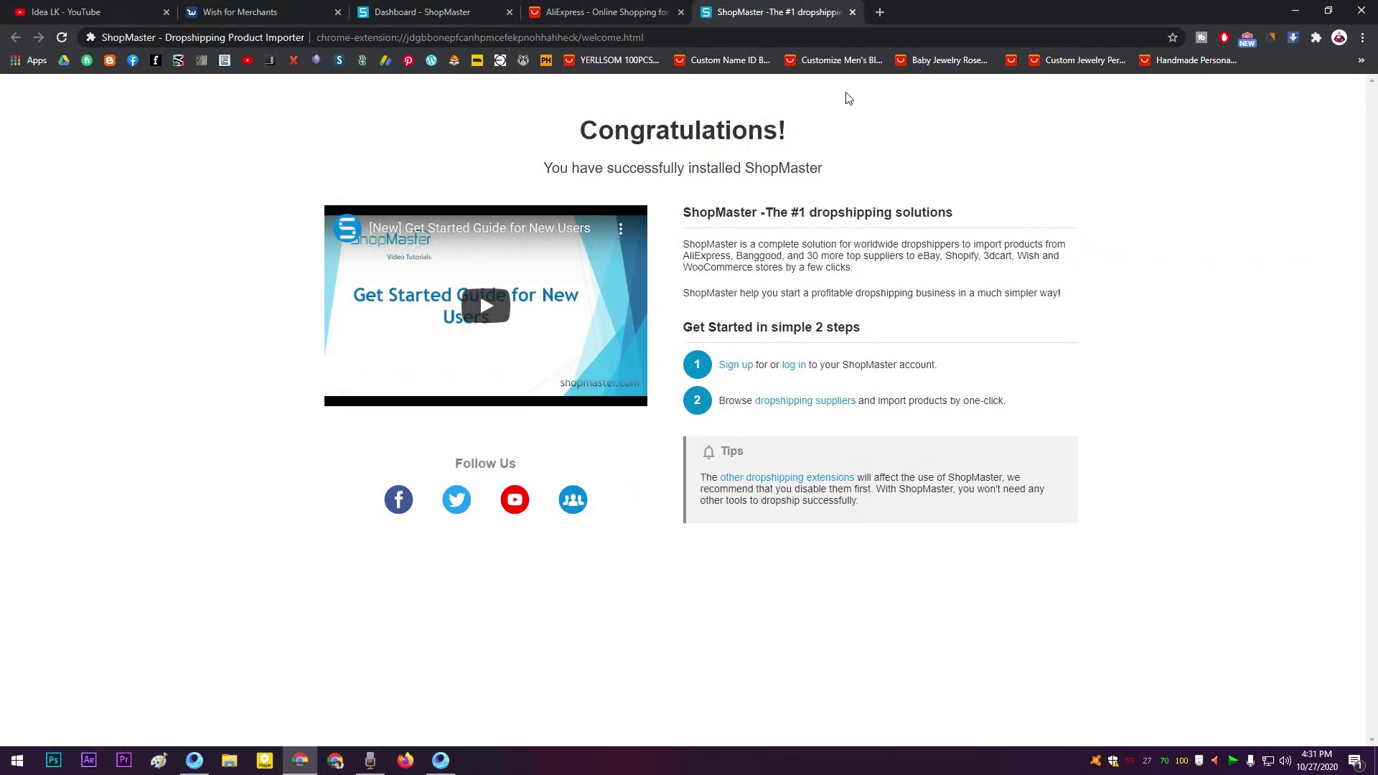
{"action": "left_click", "coordinate": [852, 13]}
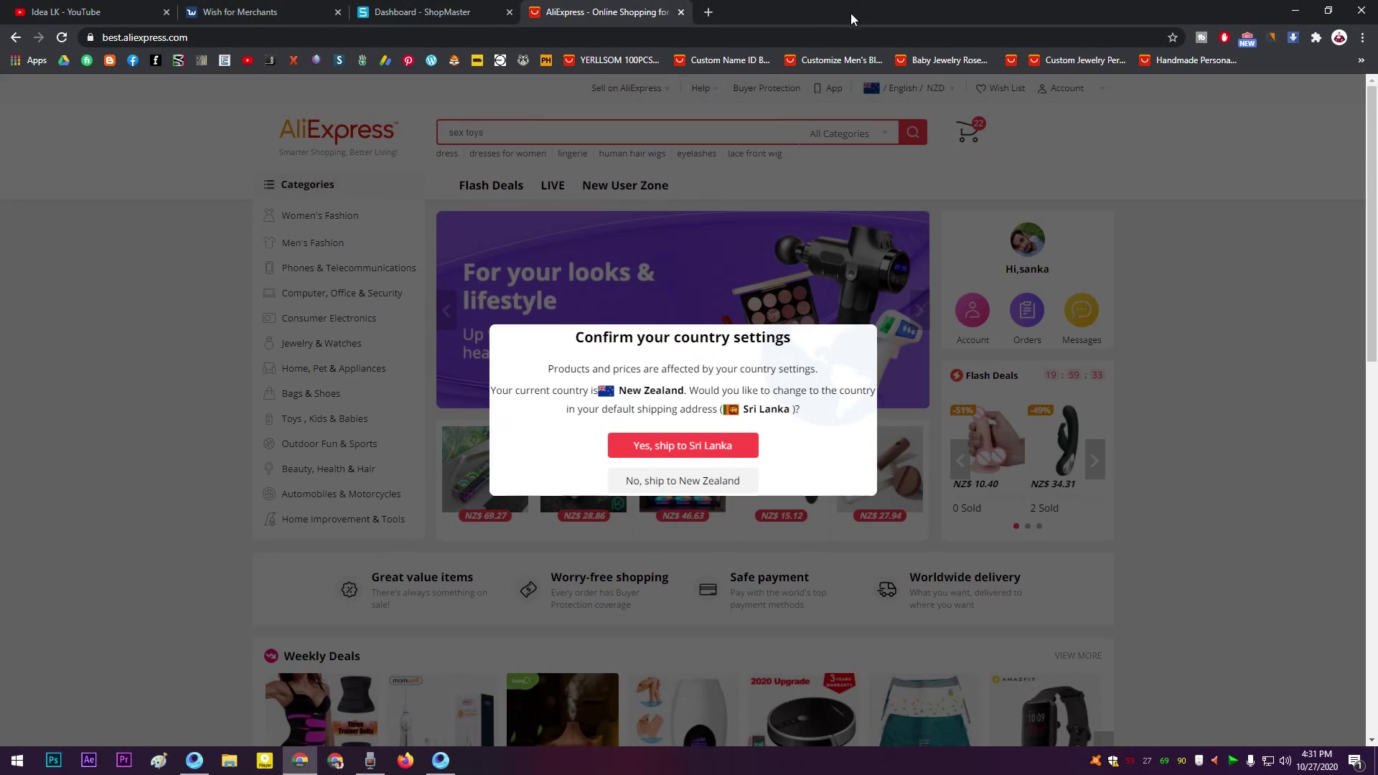
{"action": "left_click", "coordinate": [701, 481]}
- Return to the ShopMaster dashboard, rerun the Setup Wizard with Wish as the channel, and open Dropship Settings from its features guide
{"action": "left_click", "coordinate": [439, 11]}
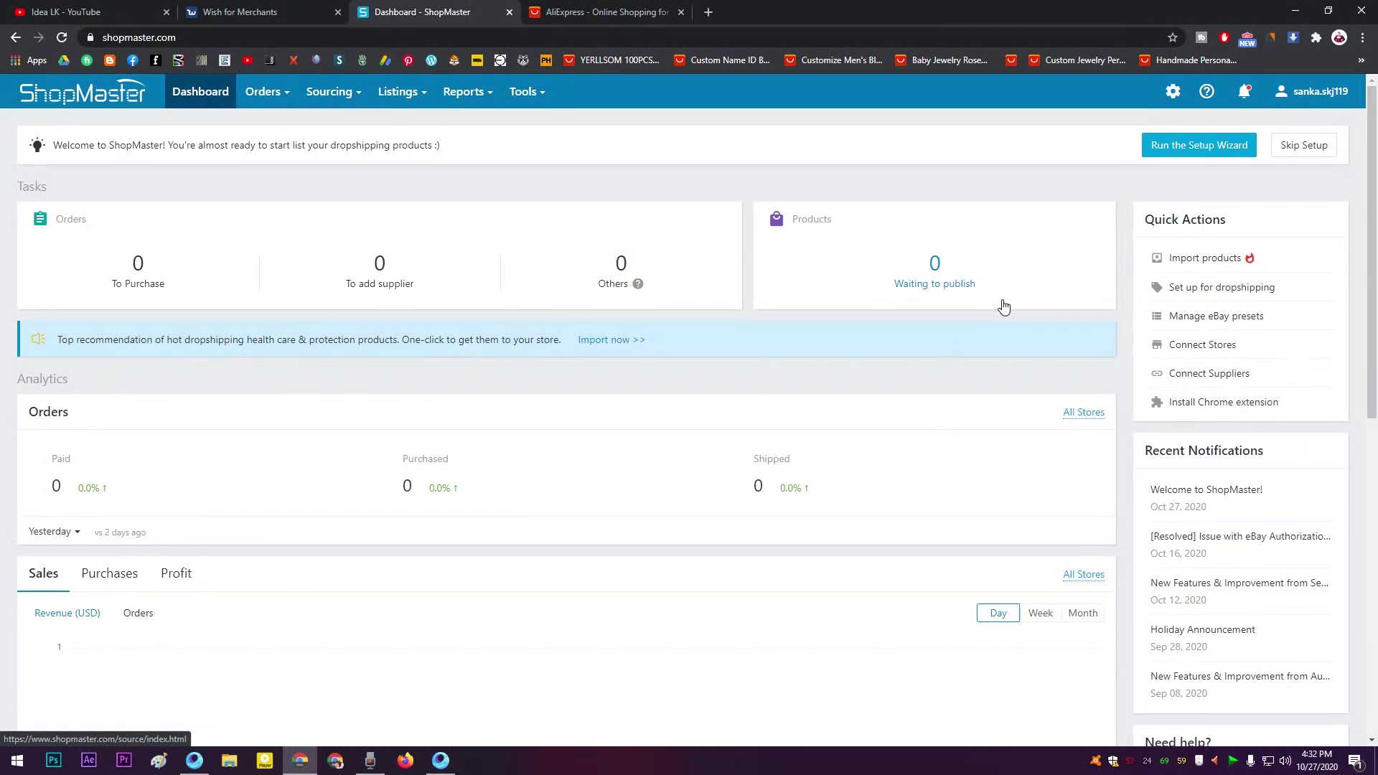
{"action": "left_click", "coordinate": [1179, 150]}
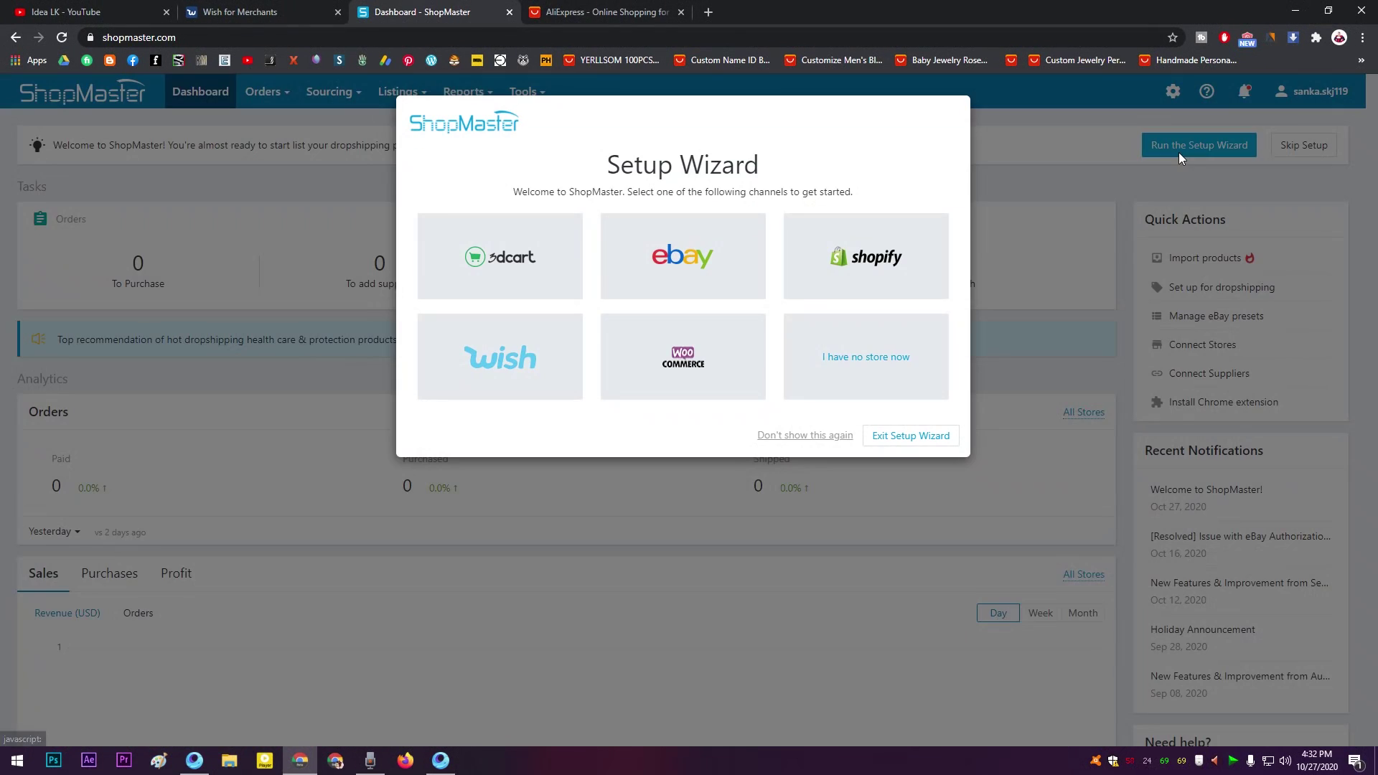
{"action": "left_click", "coordinate": [527, 335]}
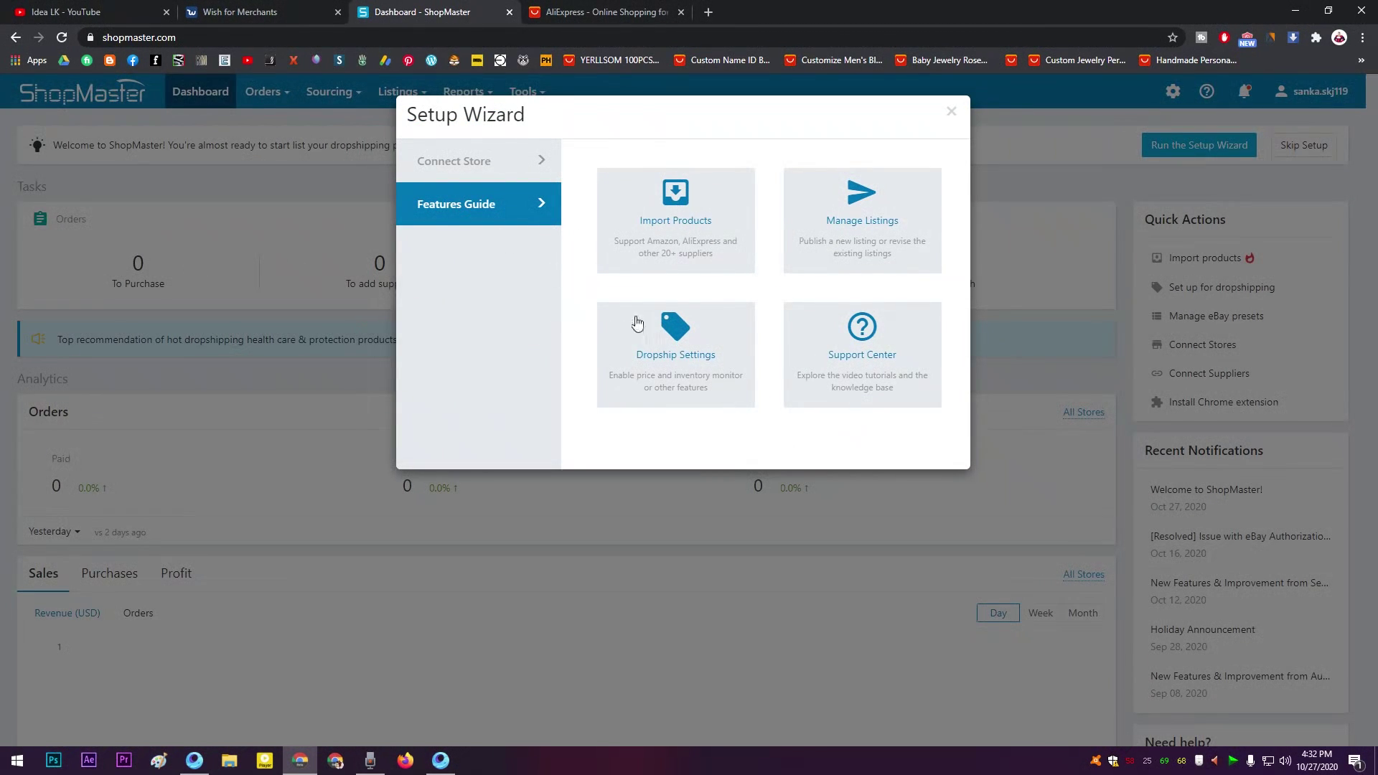
{"action": "left_click", "coordinate": [649, 384]}
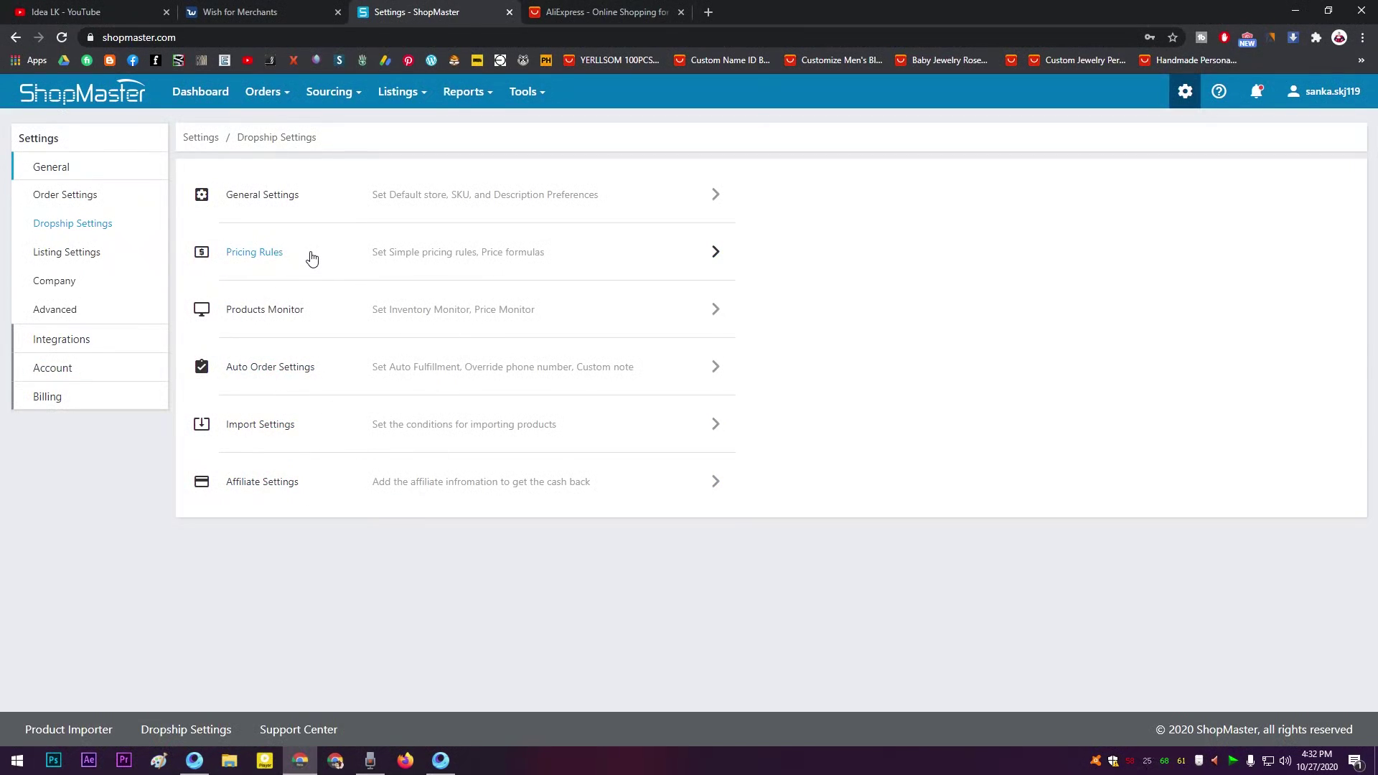
- In the dropship General Settings, set the default store to kullybee[Wish] and save the changes
{"action": "left_click", "coordinate": [346, 205]}
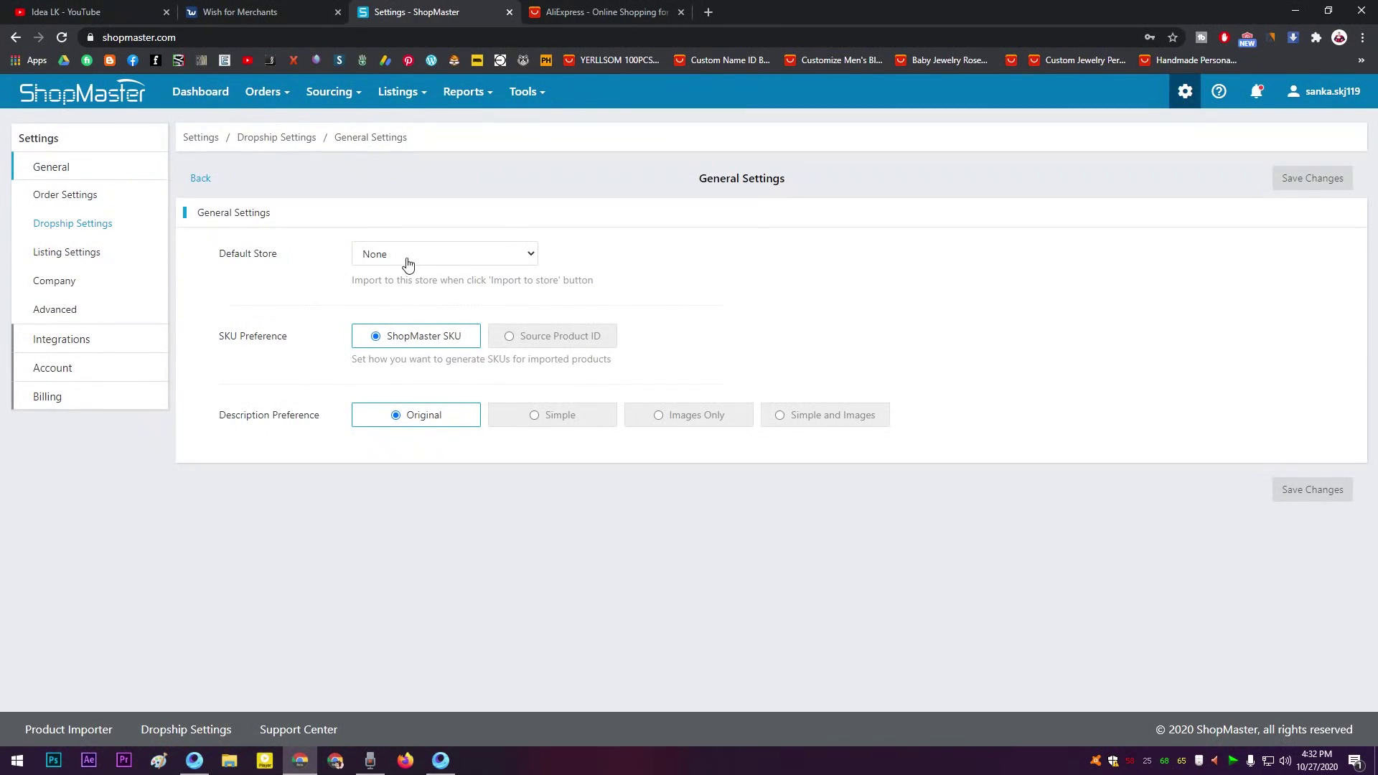
{"action": "left_click", "coordinate": [407, 264]}
{"action": "left_click", "coordinate": [428, 262]}
{"action": "left_click", "coordinate": [427, 261]}
{"action": "left_click", "coordinate": [424, 290]}
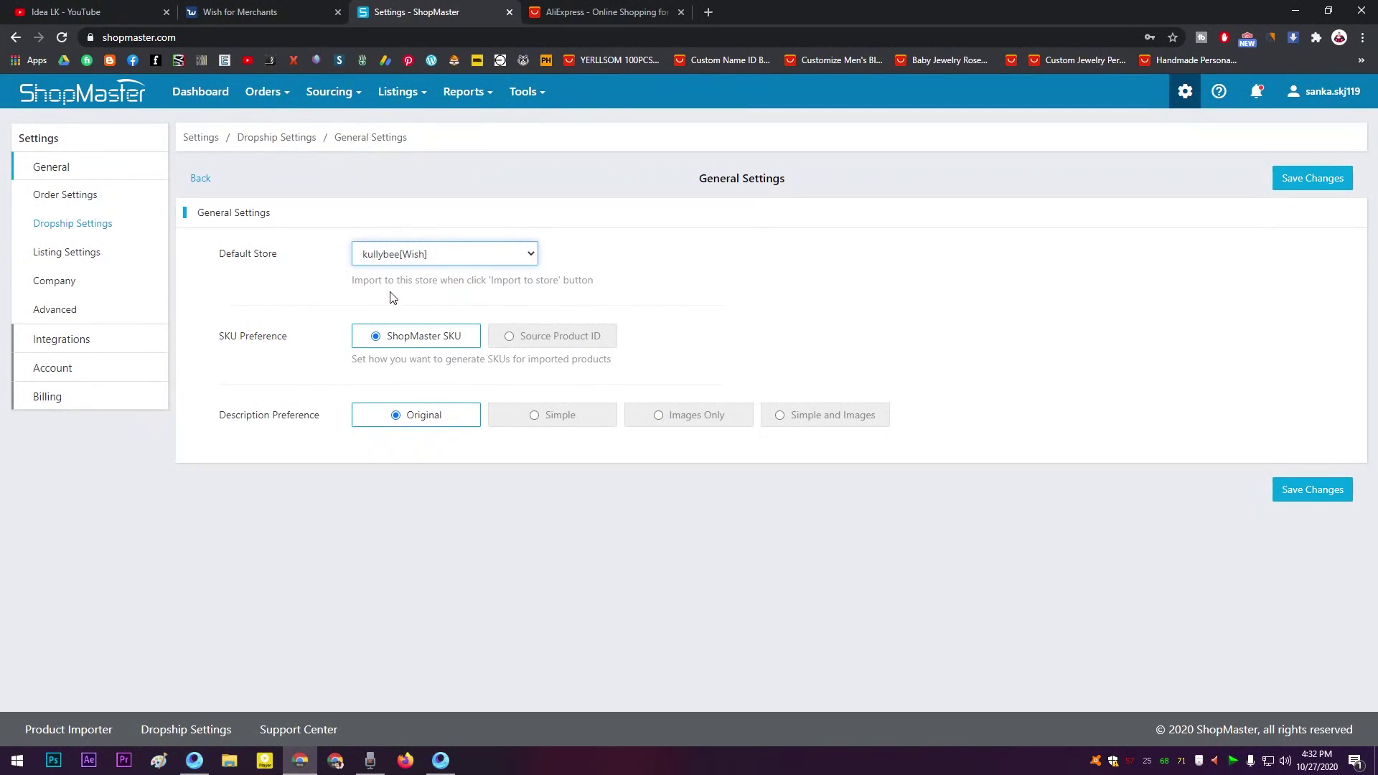
{"action": "left_click_drag", "start_coordinate": [283, 338], "coordinate": [216, 330]}
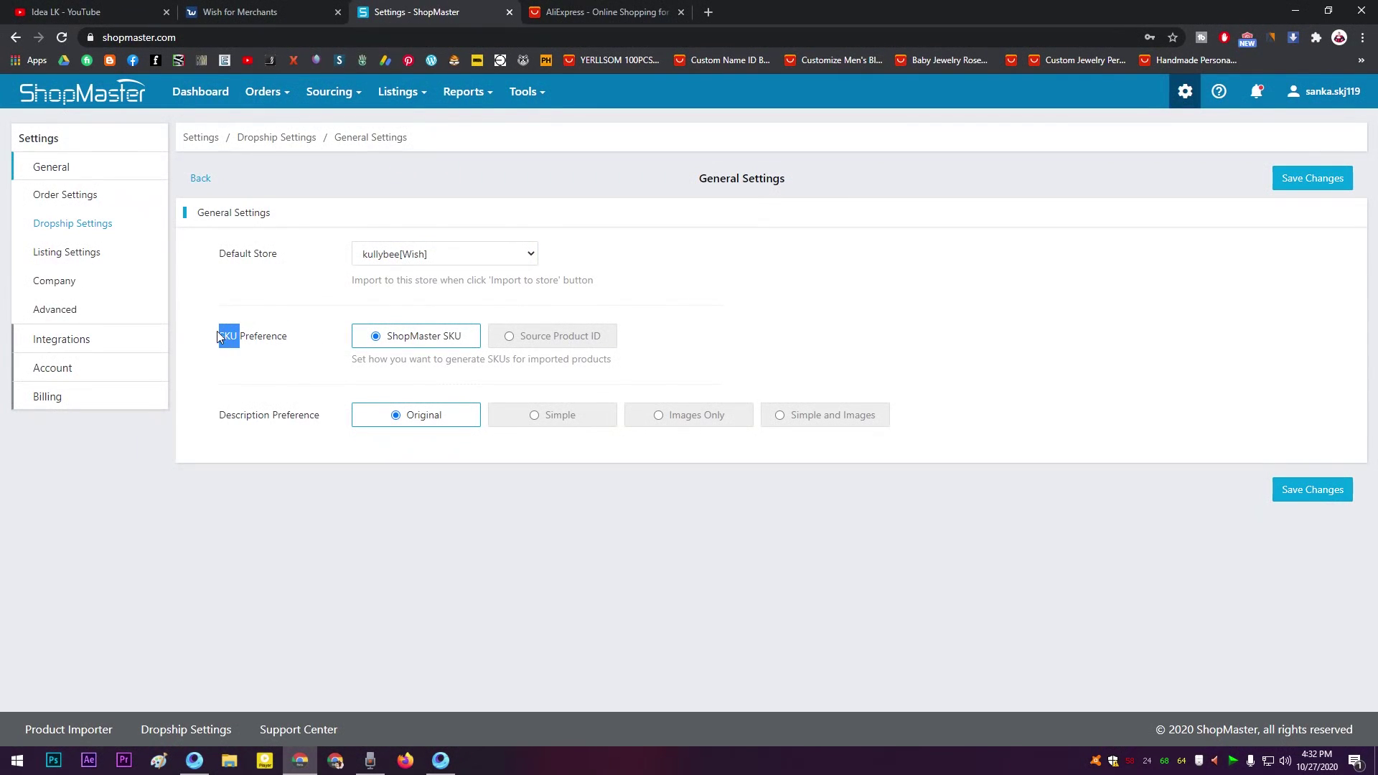
{"action": "left_click", "coordinate": [236, 356]}
{"action": "left_click_drag", "start_coordinate": [240, 342], "coordinate": [217, 337]}
{"action": "left_click", "coordinate": [218, 337]}
{"action": "left_click", "coordinate": [1288, 491]}
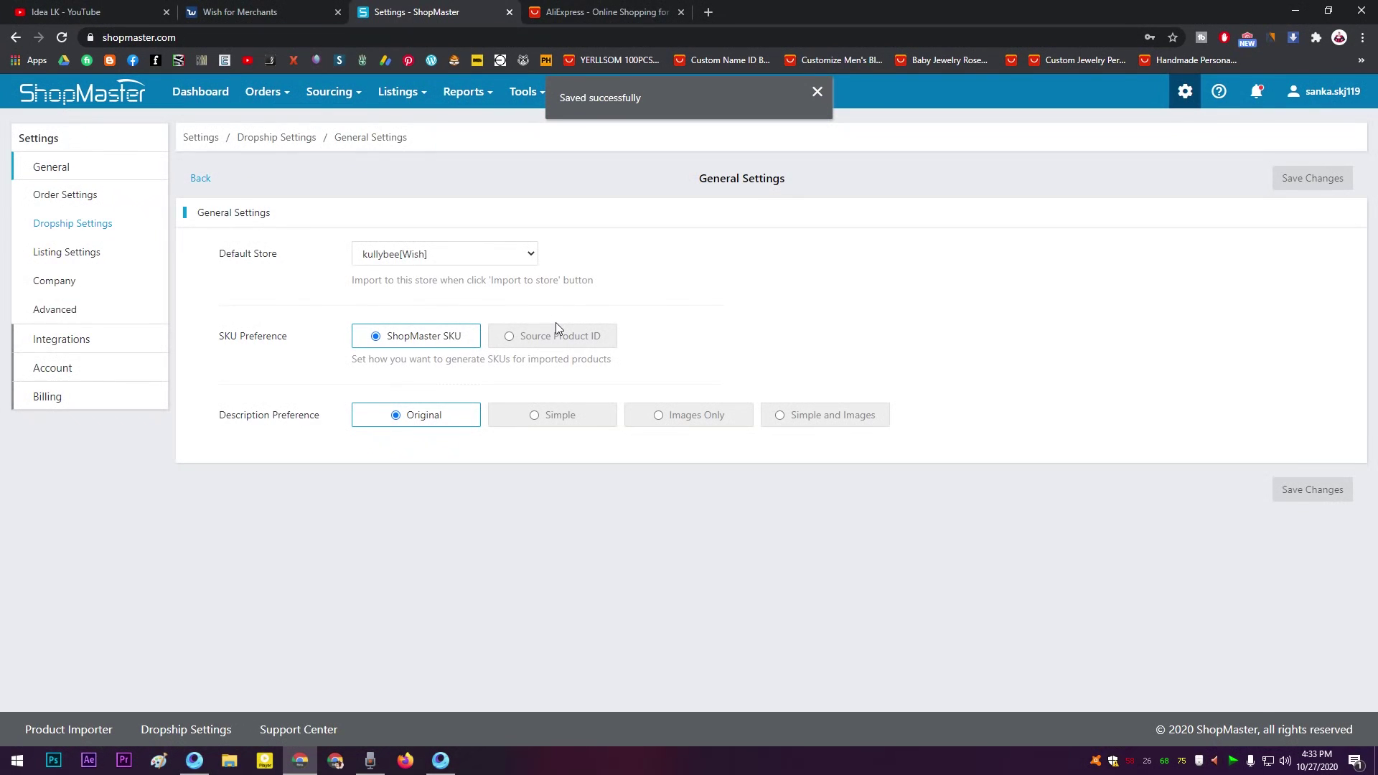
- Open Pricing Rules in the Dropship Settings and examine the Advanced rule and Price formulas modes, including the supplier formula list
{"action": "left_click", "coordinate": [101, 235]}
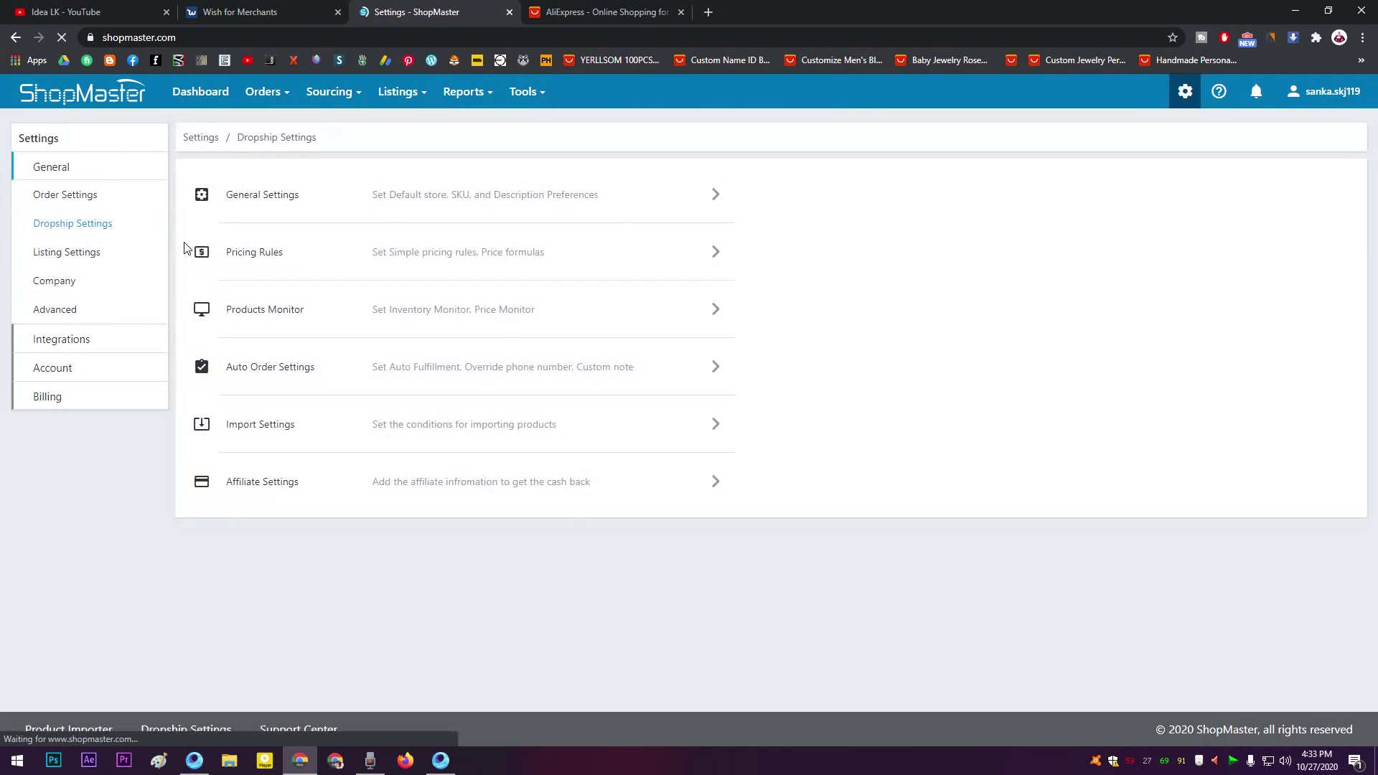
{"action": "left_click", "coordinate": [293, 259]}
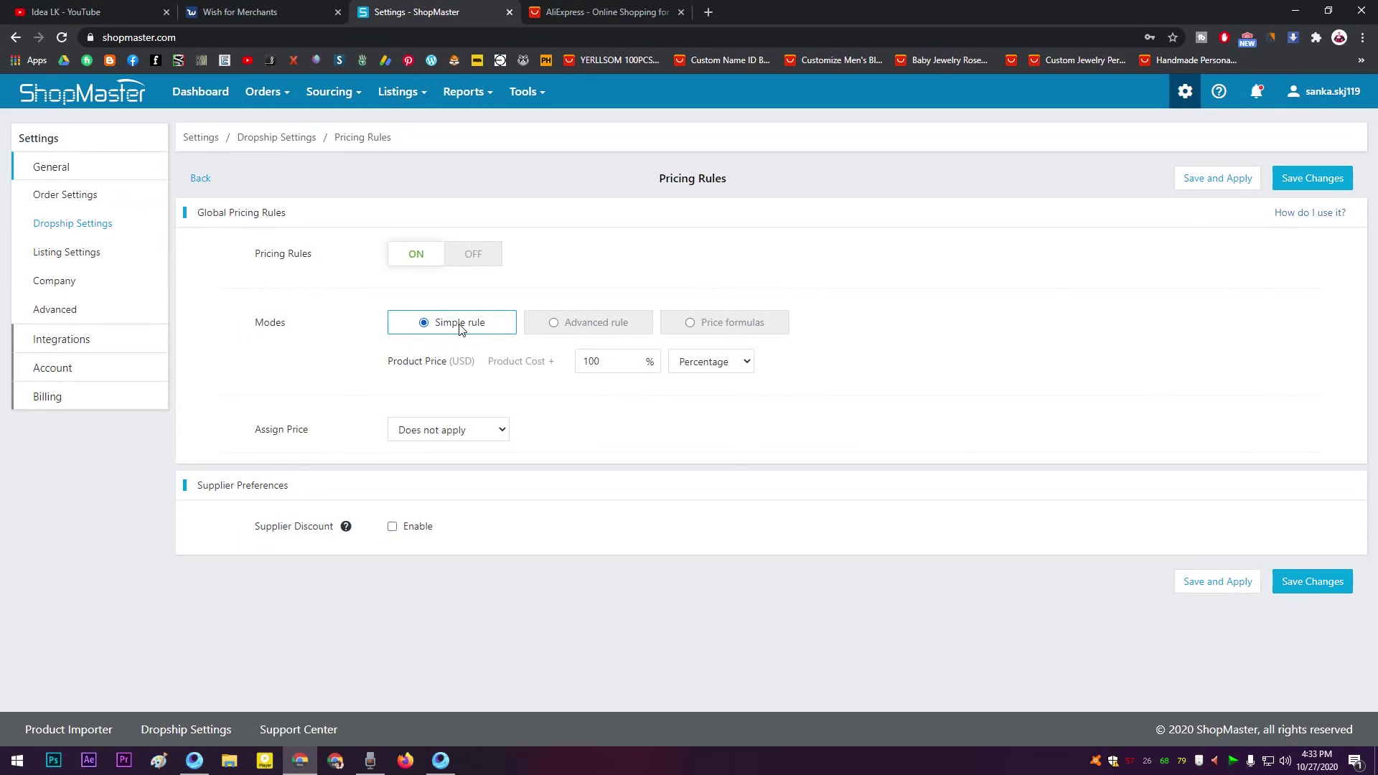
{"action": "left_click", "coordinate": [588, 323]}
{"action": "left_click", "coordinate": [692, 326]}
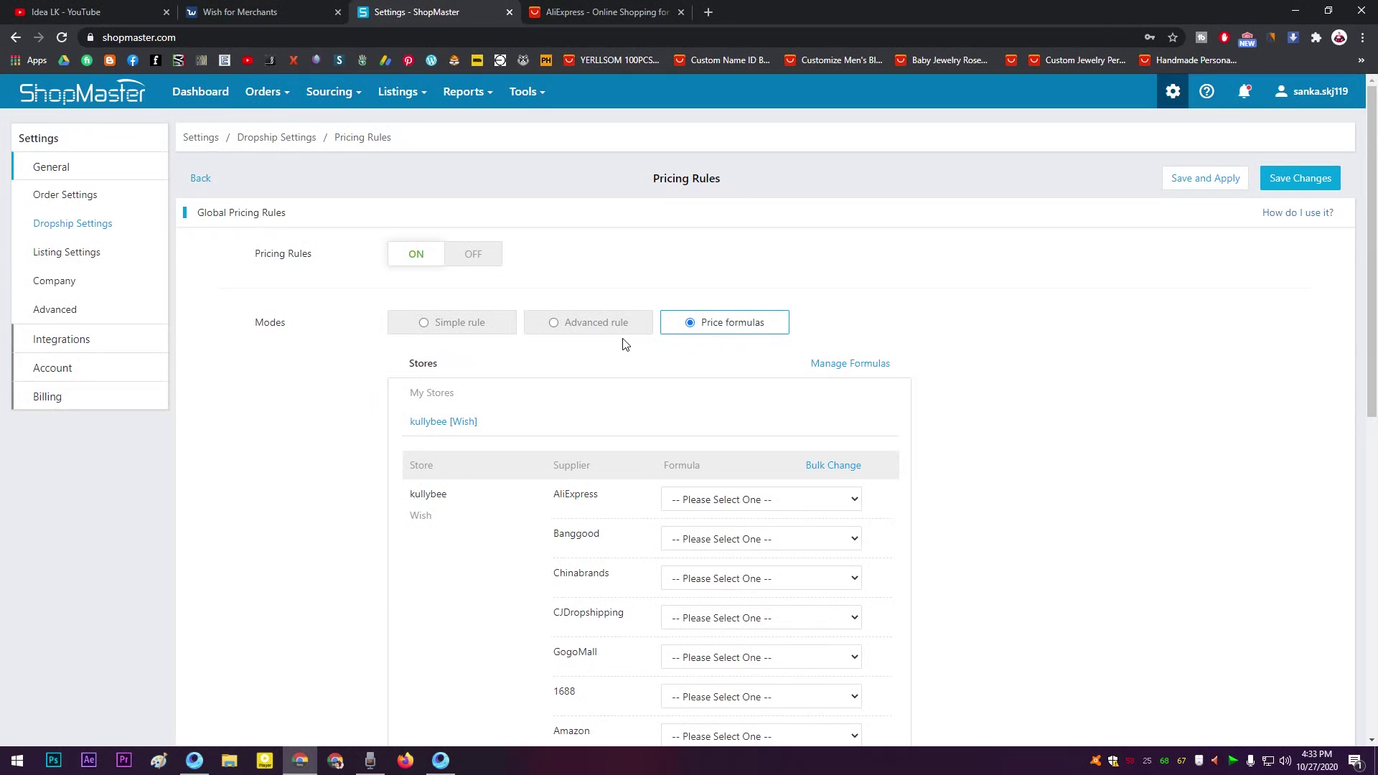
{"action": "left_click", "coordinate": [742, 500]}
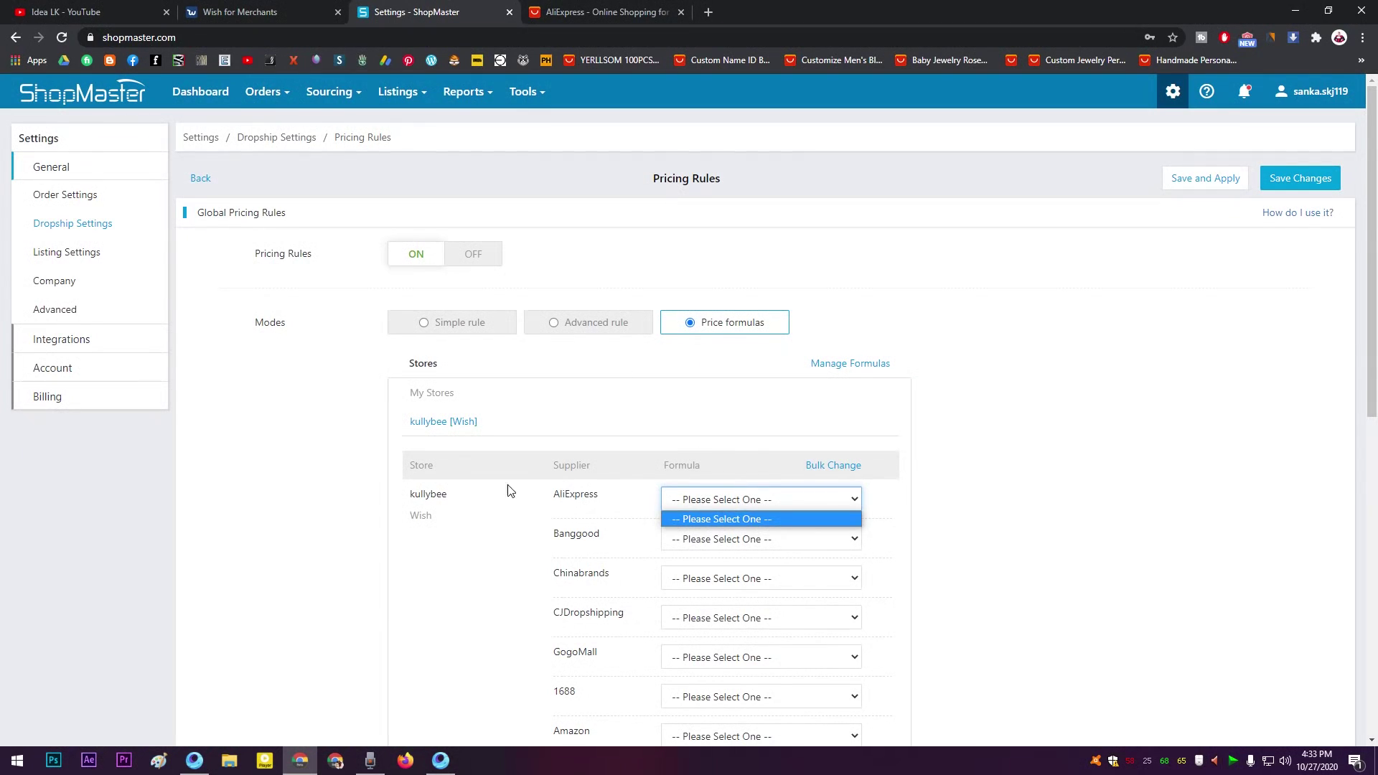
{"action": "scroll", "coordinate": [578, 488], "scroll_direction": "down", "scroll_amount": 1}
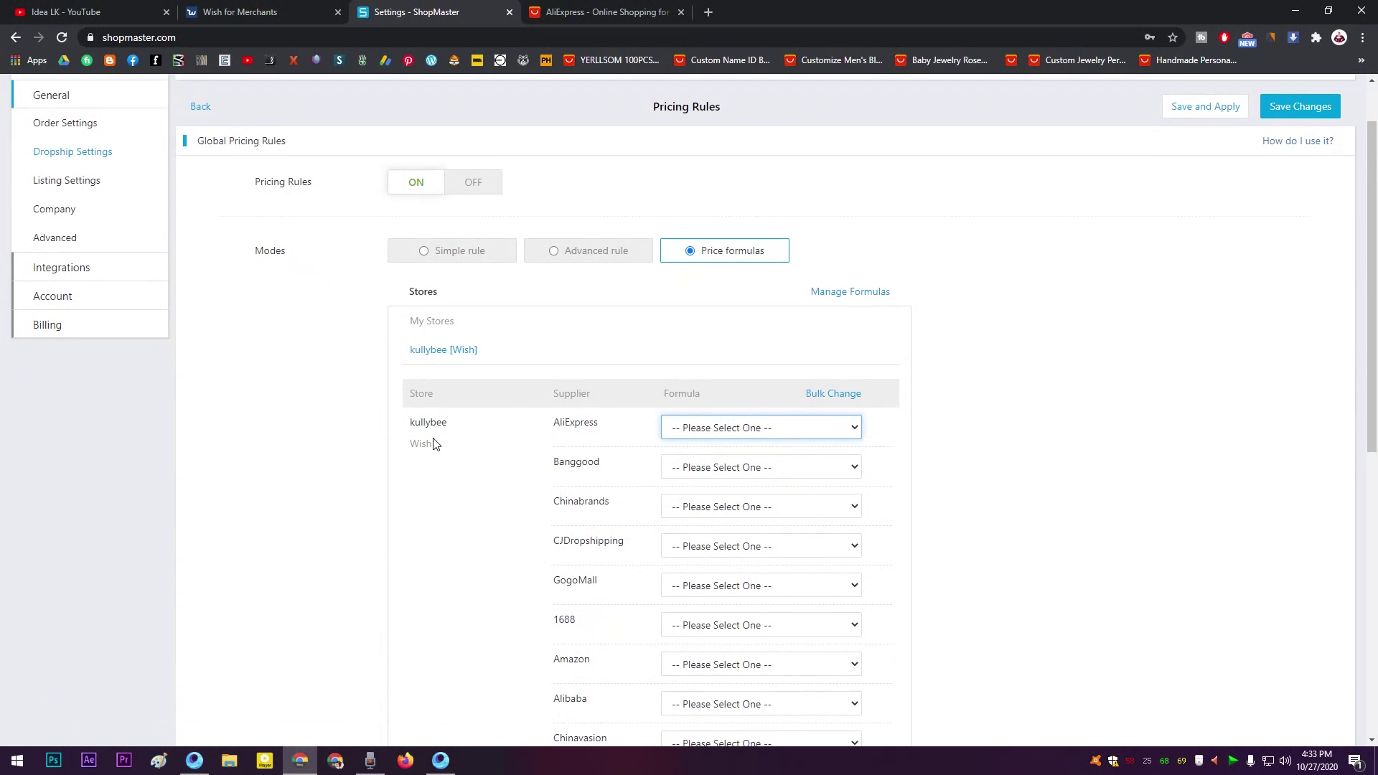
{"action": "scroll", "coordinate": [837, 483], "scroll_direction": "down", "scroll_amount": 3}
{"action": "scroll", "coordinate": [874, 471], "scroll_direction": "up", "scroll_amount": 2}
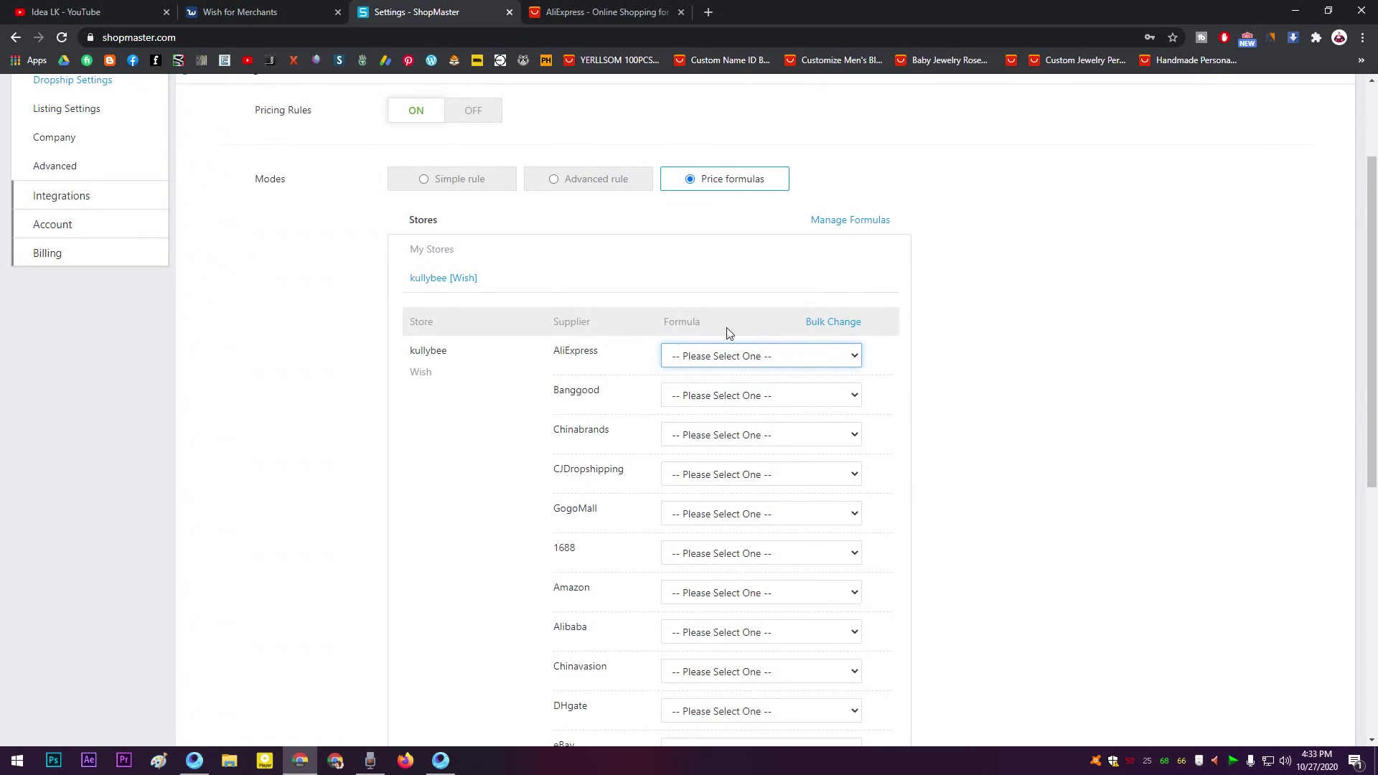
{"action": "scroll", "coordinate": [717, 394], "scroll_direction": "up", "scroll_amount": 2}
- Switch the pricing mode to Simple rule and set the product price to product cost plus 60 percent
{"action": "left_click", "coordinate": [459, 330]}
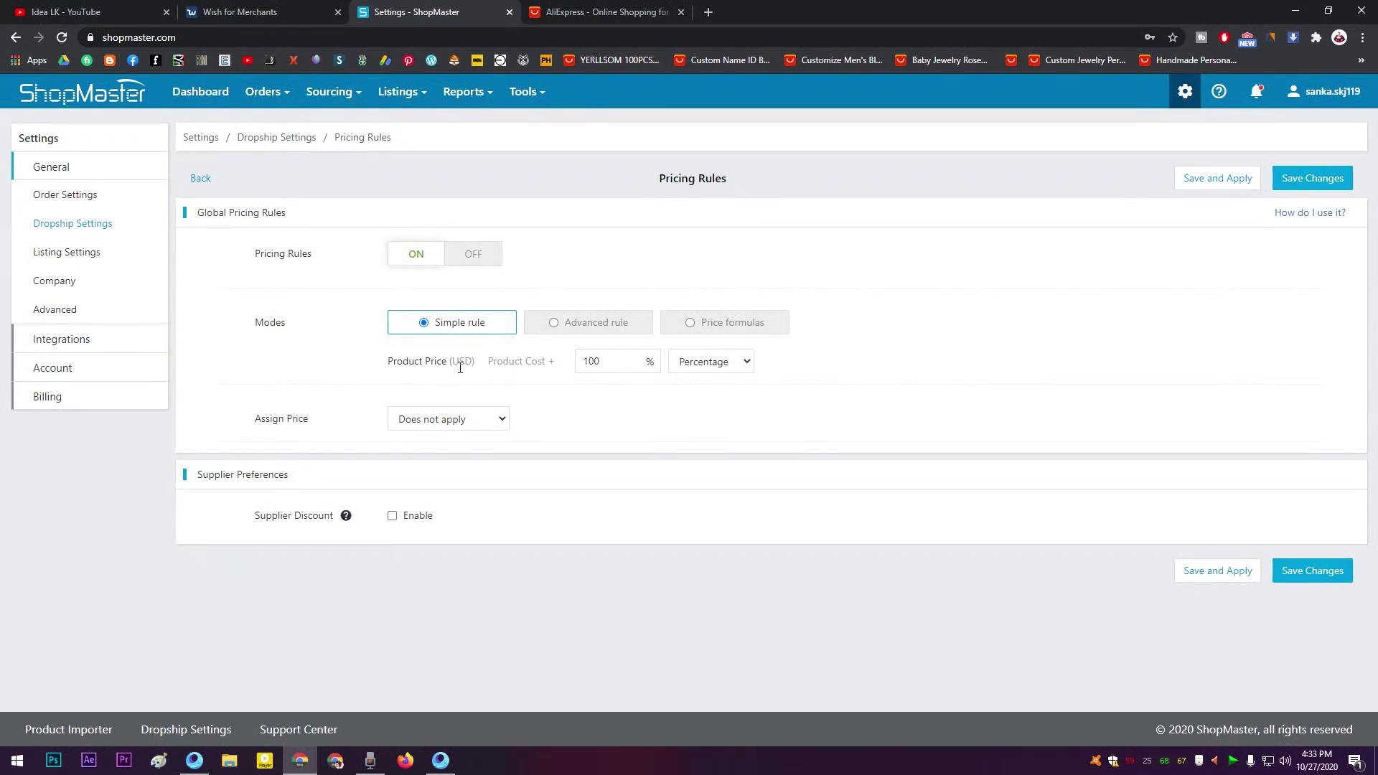
{"action": "left_click_drag", "start_coordinate": [389, 364], "coordinate": [550, 362]}
{"action": "left_click", "coordinate": [566, 387]}
{"action": "left_click", "coordinate": [579, 397]}
{"action": "left_click_drag", "start_coordinate": [610, 362], "coordinate": [569, 370]}
{"action": "type", "text": "60"}
{"action": "left_click", "coordinate": [603, 404]}
{"action": "double_click", "coordinate": [600, 362]}
{"action": "left_click", "coordinate": [580, 386]}
{"action": "double_click", "coordinate": [617, 365]}
{"action": "left_click", "coordinate": [587, 406]}
{"action": "double_click", "coordinate": [620, 362]}
{"action": "left_click", "coordinate": [528, 392]}
- Check the Assign Price options, and enable Supplier Discount to view the per-supplier discount rates before disabling it again
{"action": "left_click", "coordinate": [492, 424]}
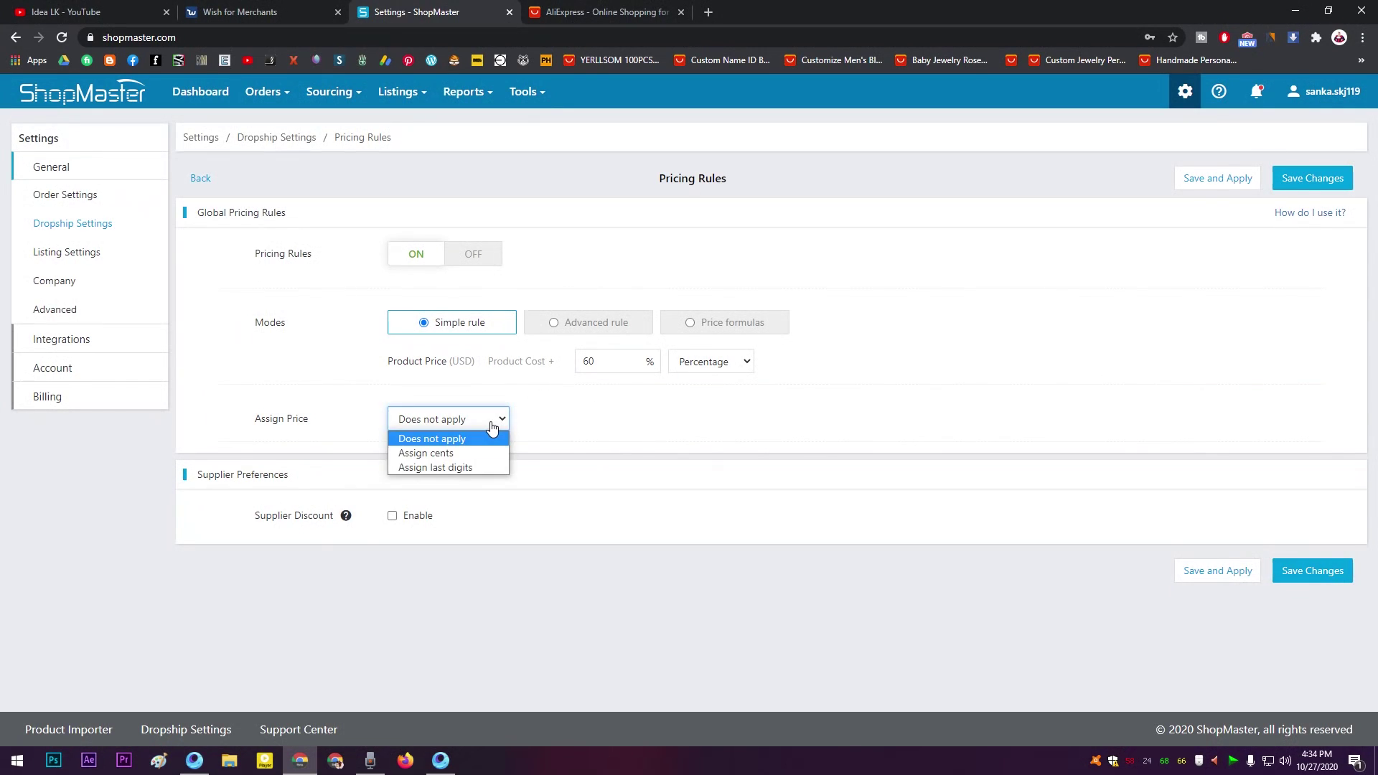
{"action": "left_click", "coordinate": [492, 428]}
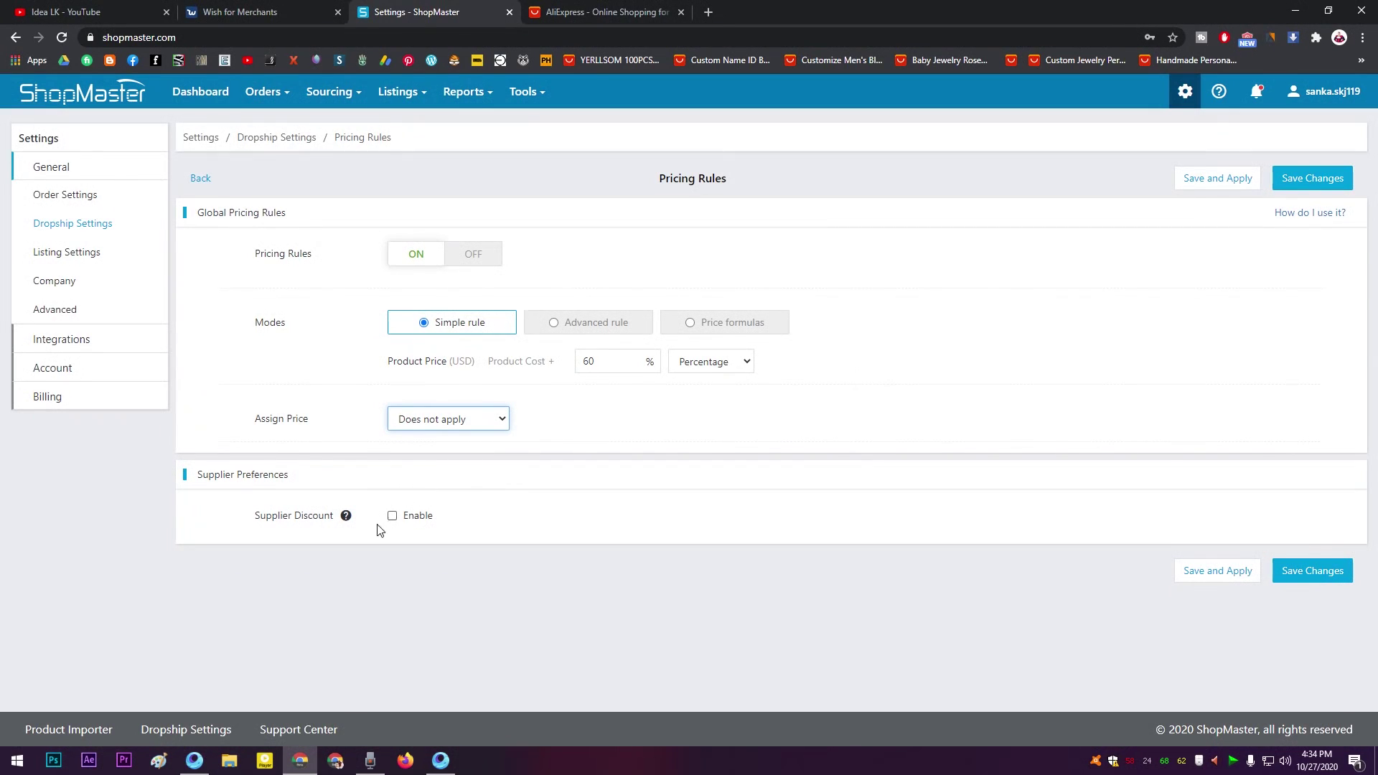
{"action": "left_click_drag", "start_coordinate": [246, 526], "coordinate": [320, 522]}
{"action": "left_click", "coordinate": [353, 568]}
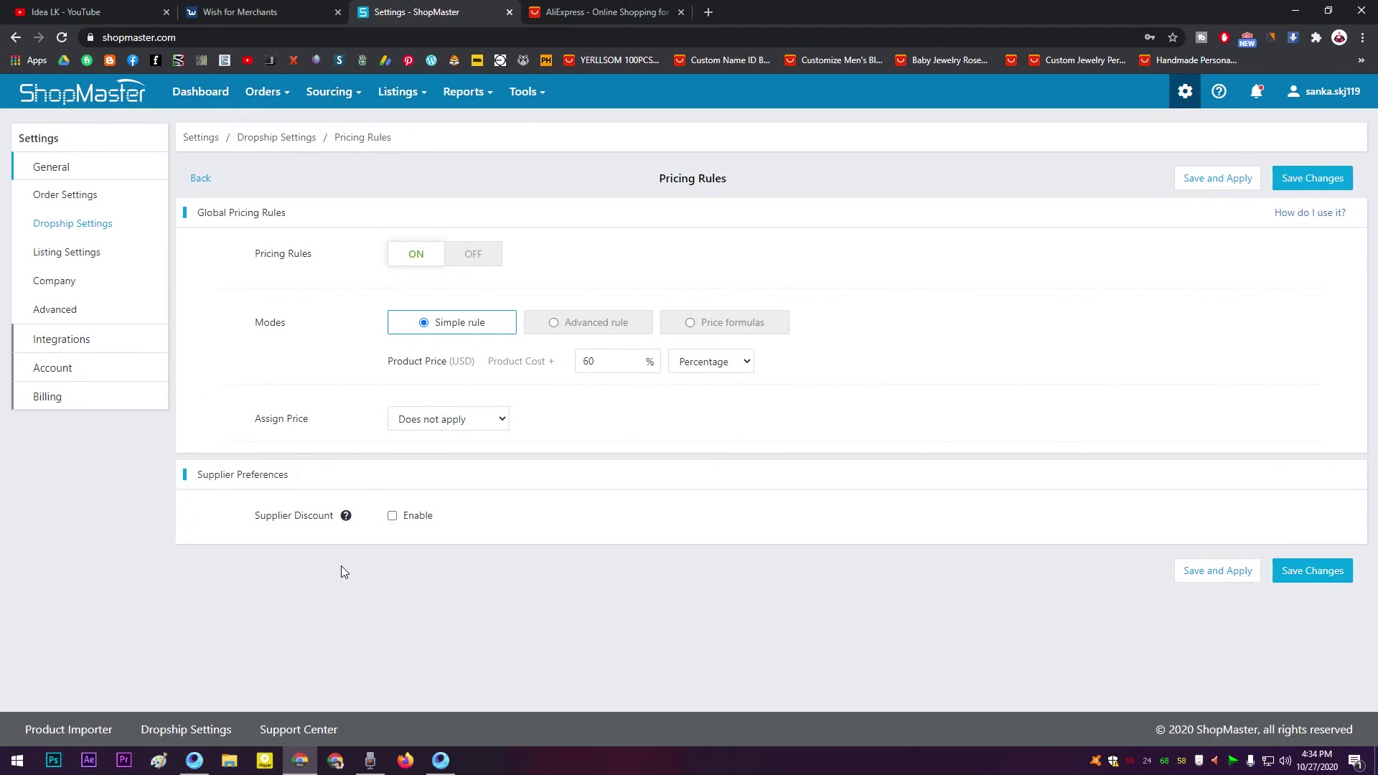
{"action": "left_click", "coordinate": [393, 518]}
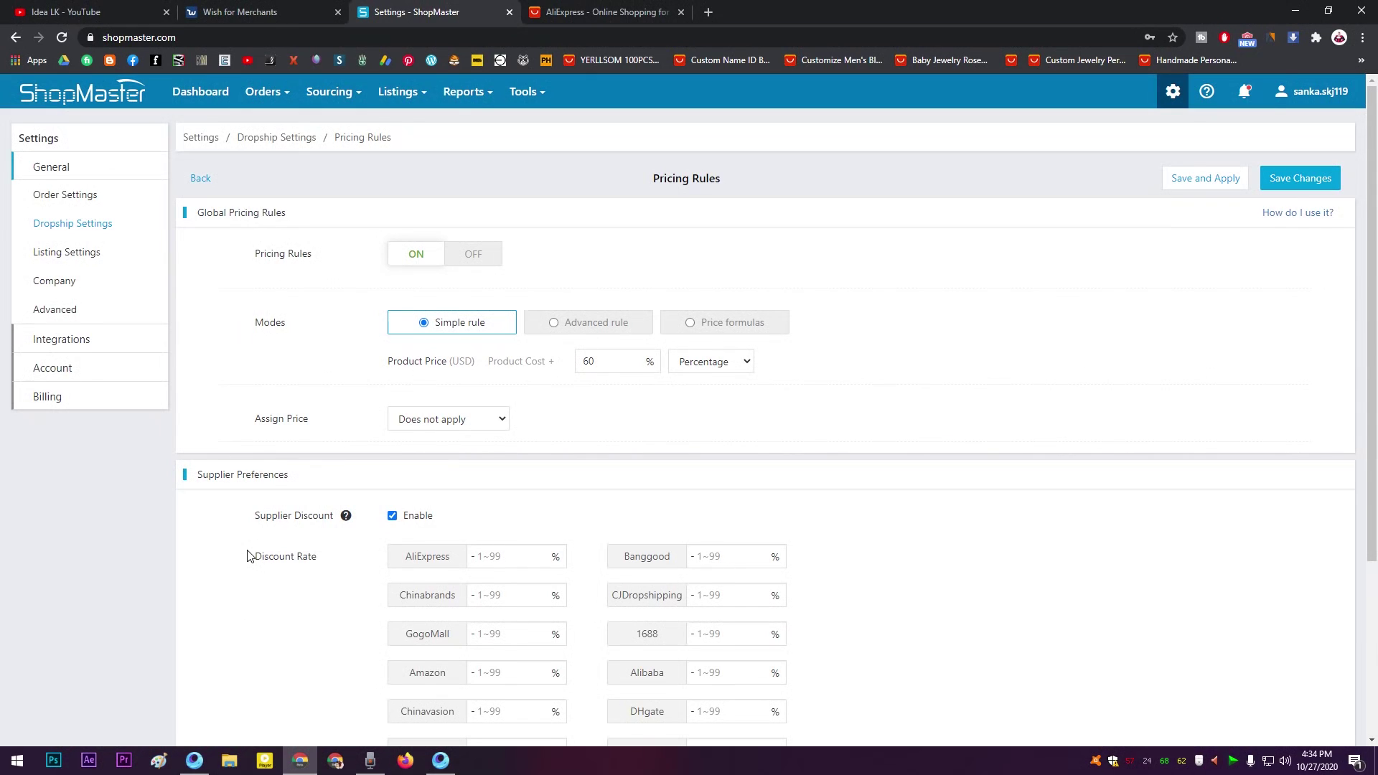
{"action": "scroll", "coordinate": [175, 612], "scroll_direction": "down", "scroll_amount": 2}
{"action": "scroll", "coordinate": [200, 591], "scroll_direction": "up", "scroll_amount": 1}
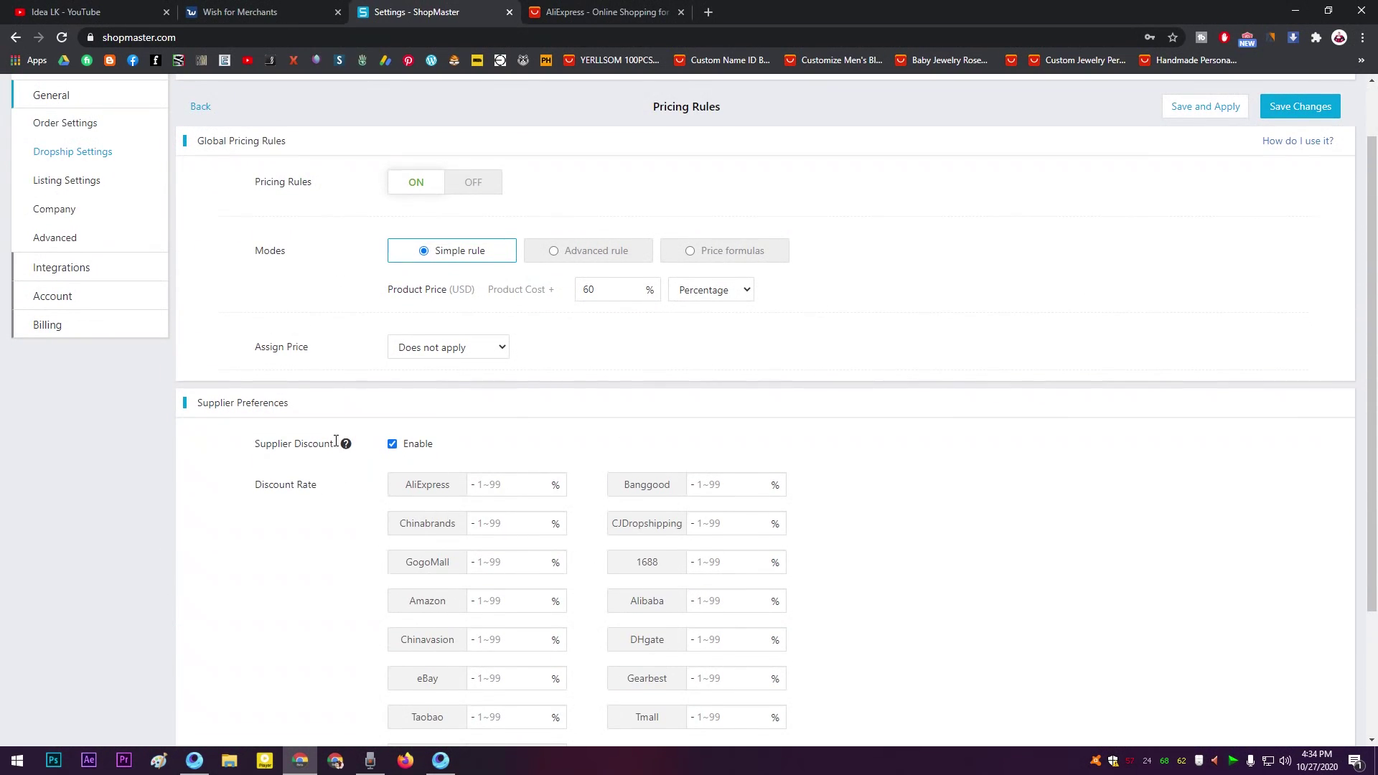
{"action": "left_click", "coordinate": [393, 444]}
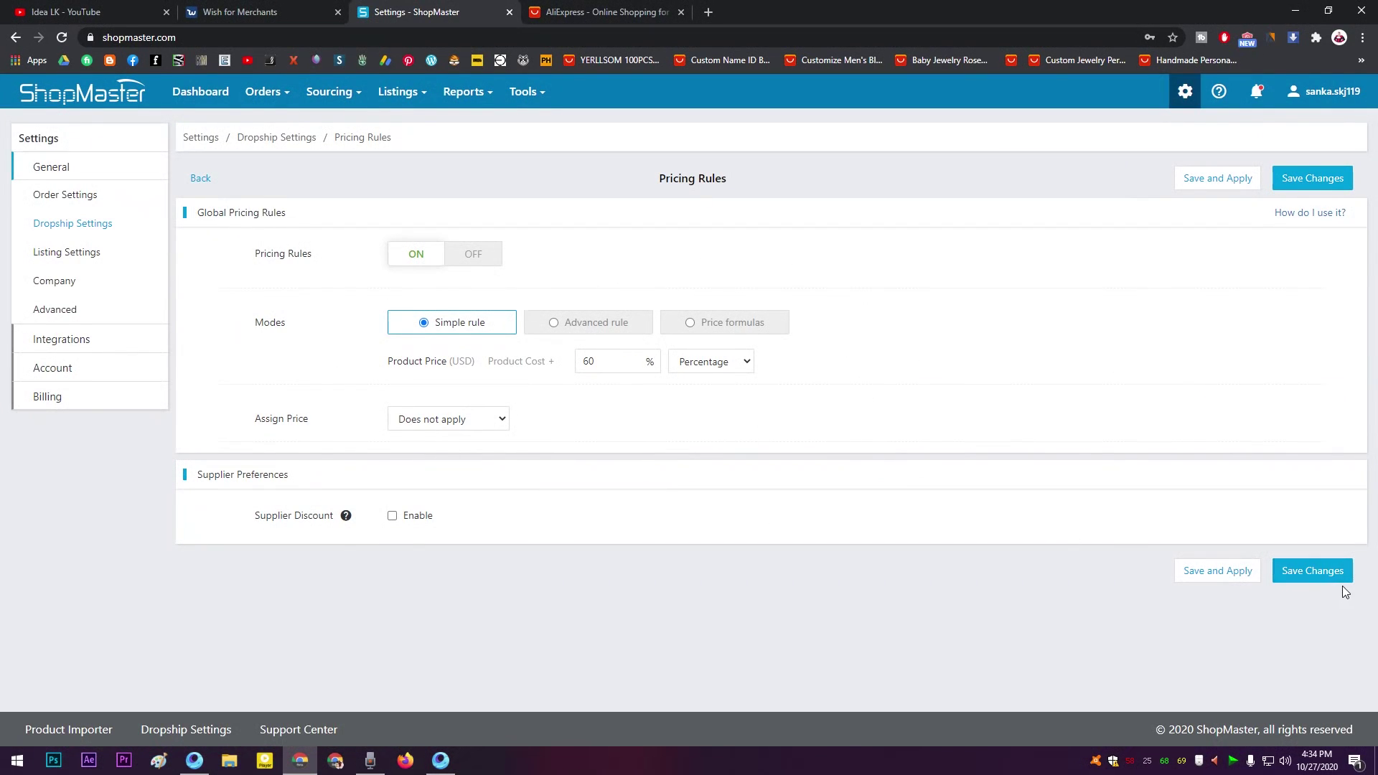
- Save the pricing rules and apply them to draft and active listings, including those with price monitor off, checking the advanced options first
{"action": "left_click", "coordinate": [1245, 571]}
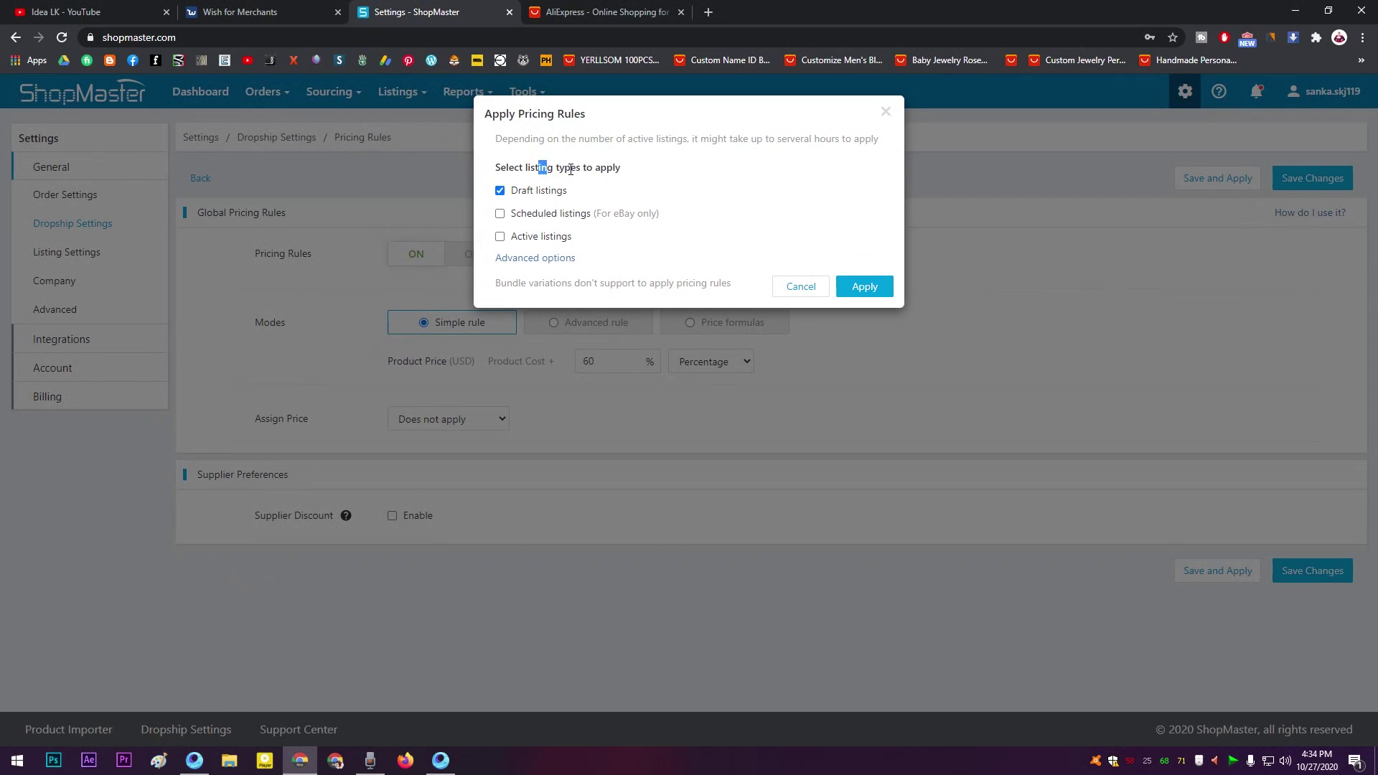
{"action": "left_click_drag", "start_coordinate": [570, 170], "coordinate": [616, 169]}
{"action": "left_click", "coordinate": [631, 247]}
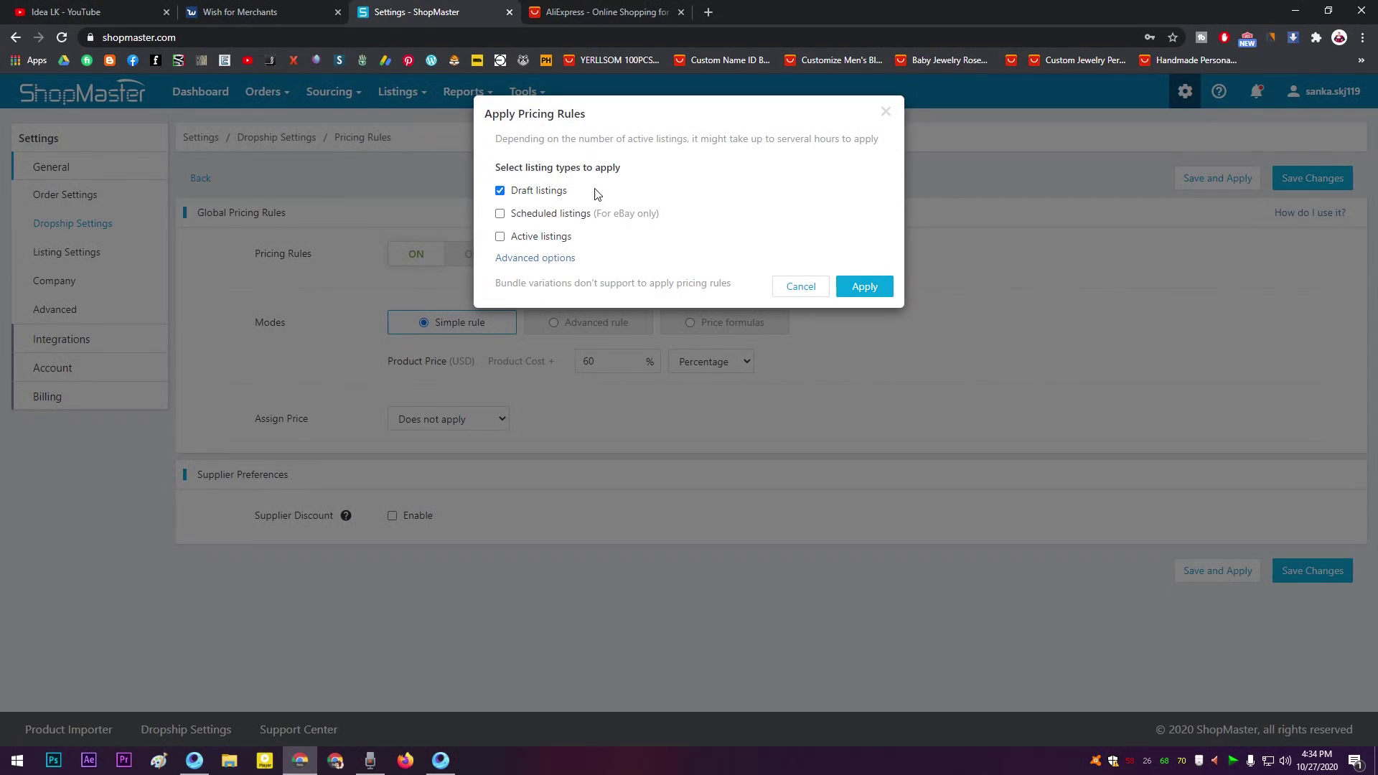
{"action": "left_click", "coordinate": [522, 243]}
{"action": "left_click", "coordinate": [516, 193]}
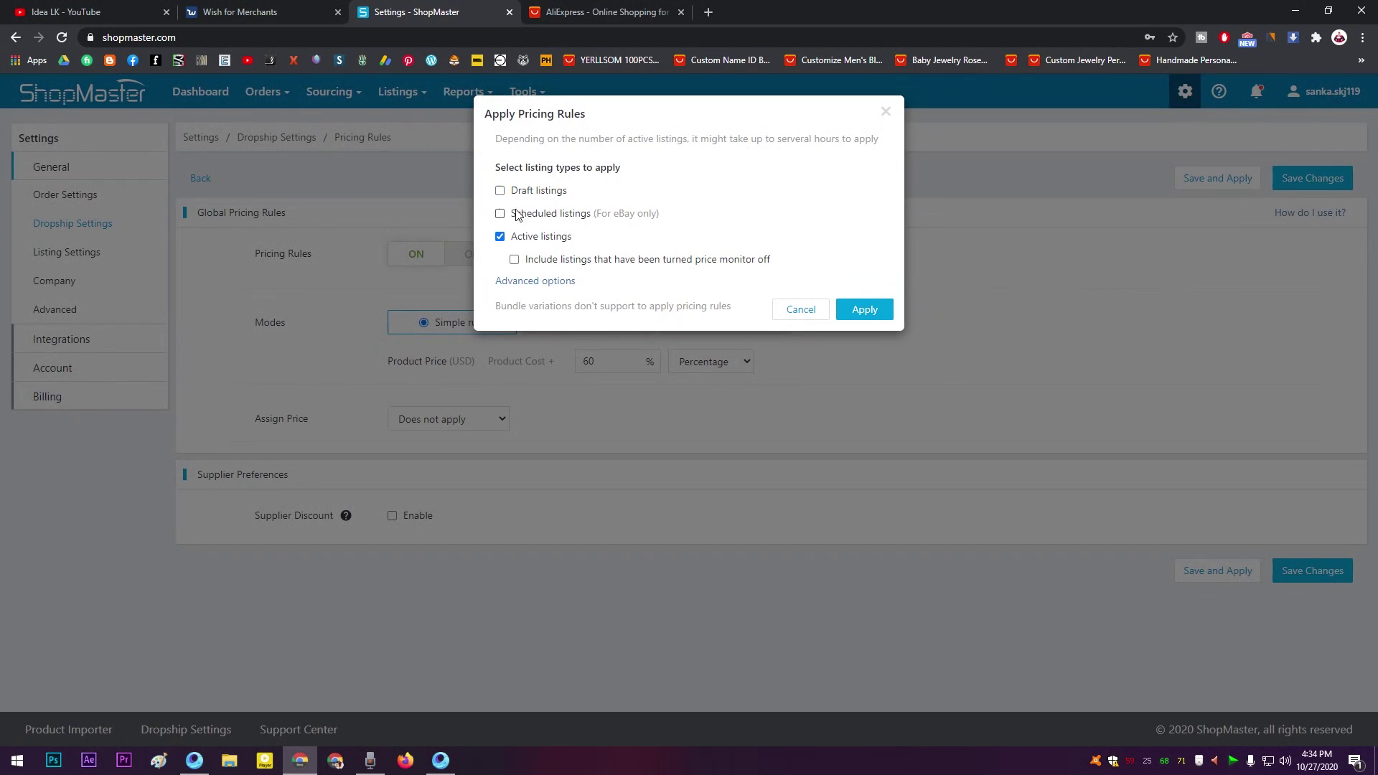
{"action": "left_click", "coordinate": [519, 191]}
{"action": "left_click", "coordinate": [763, 261]}
{"action": "left_click", "coordinate": [874, 313]}
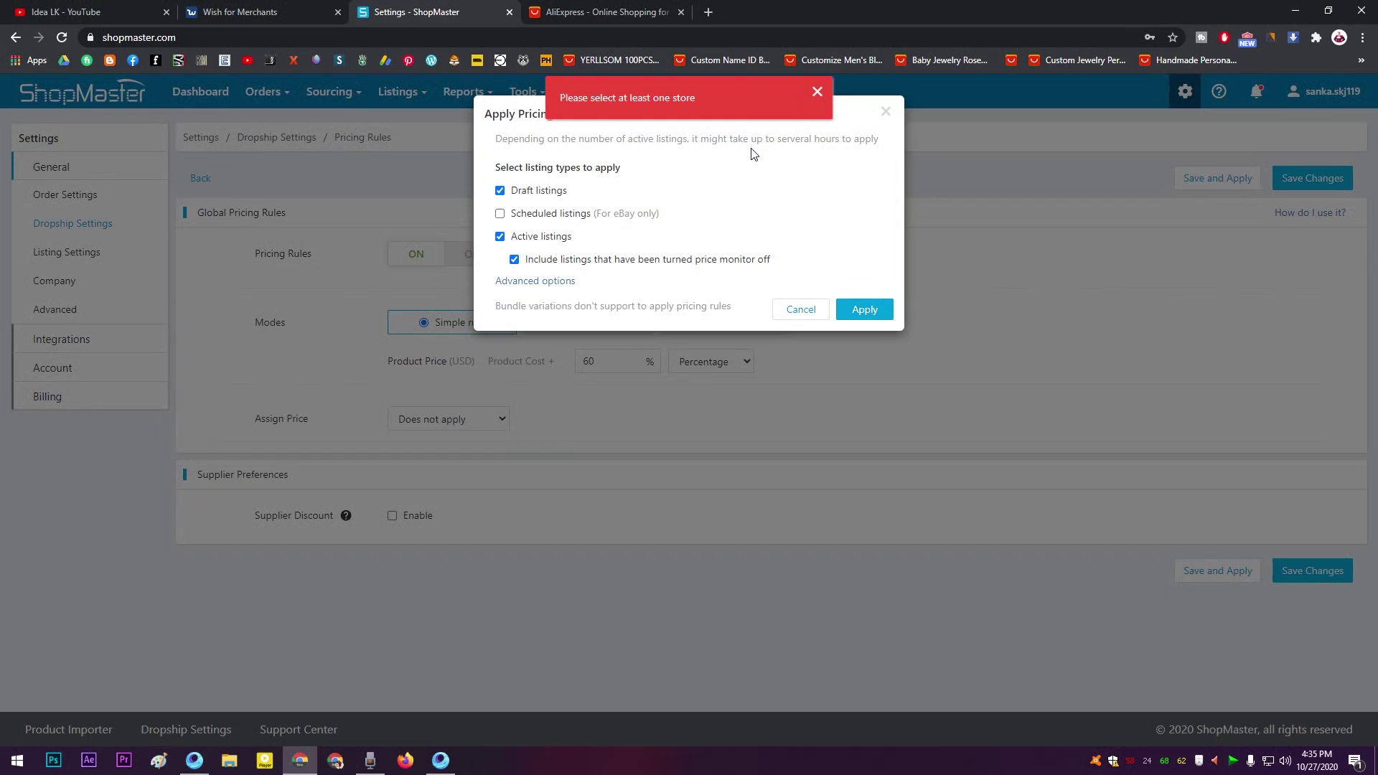
{"action": "left_click", "coordinate": [560, 281]}
{"action": "left_click", "coordinate": [852, 352]}
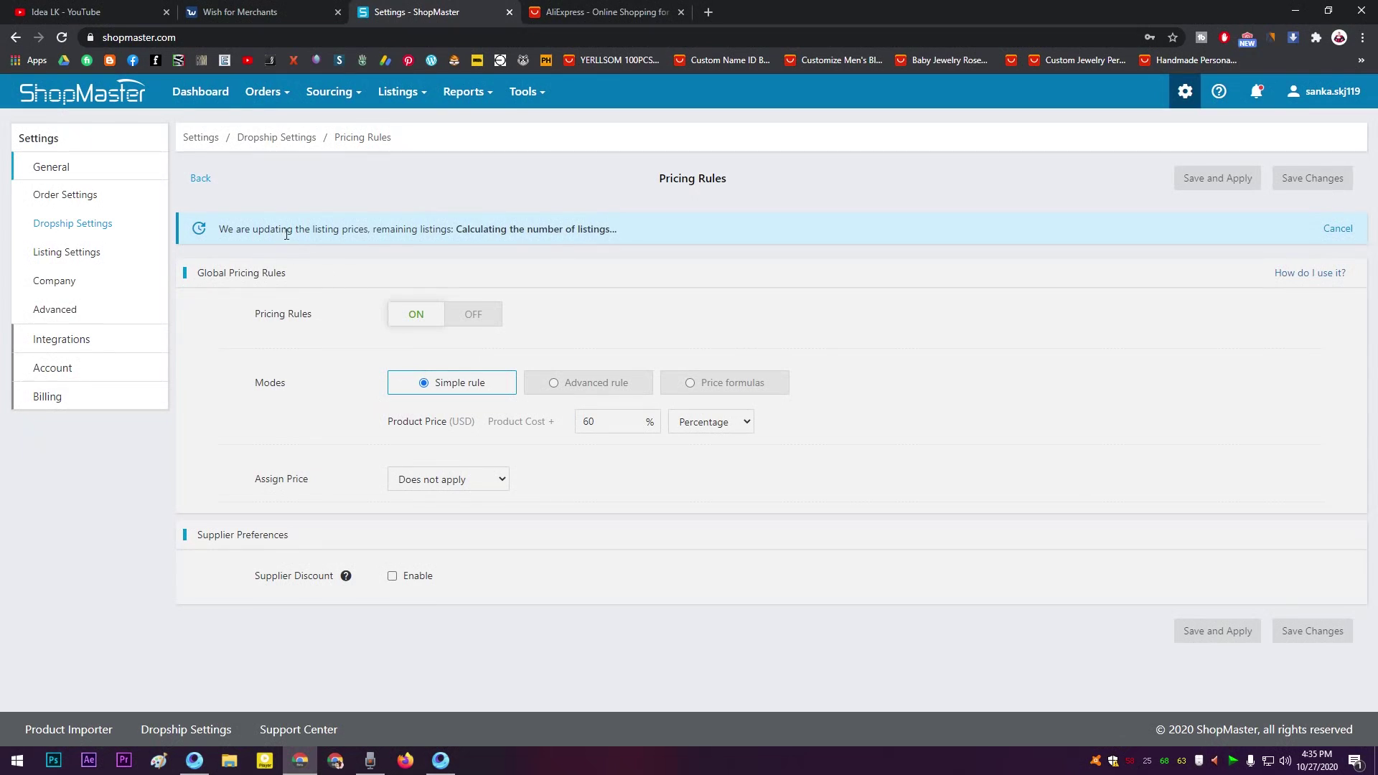
{"action": "left_click_drag", "start_coordinate": [286, 234], "coordinate": [424, 230]}
{"action": "left_click_drag", "start_coordinate": [466, 229], "coordinate": [581, 230]}
{"action": "left_click", "coordinate": [768, 299]}
- Open Products Monitor in the Dropship Settings and read its feature notes on monitoring supplier price and inventory
{"action": "left_click", "coordinate": [119, 237]}
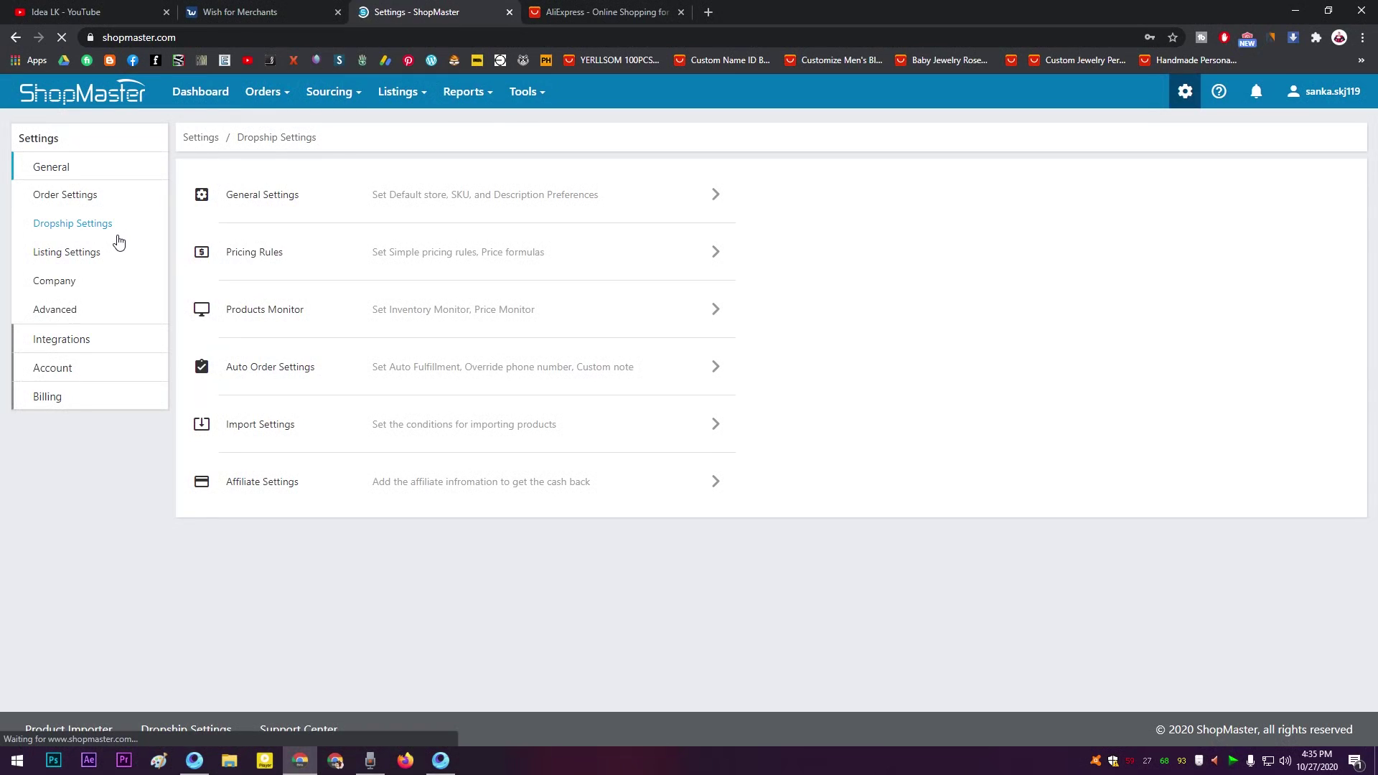
{"action": "left_click", "coordinate": [377, 308]}
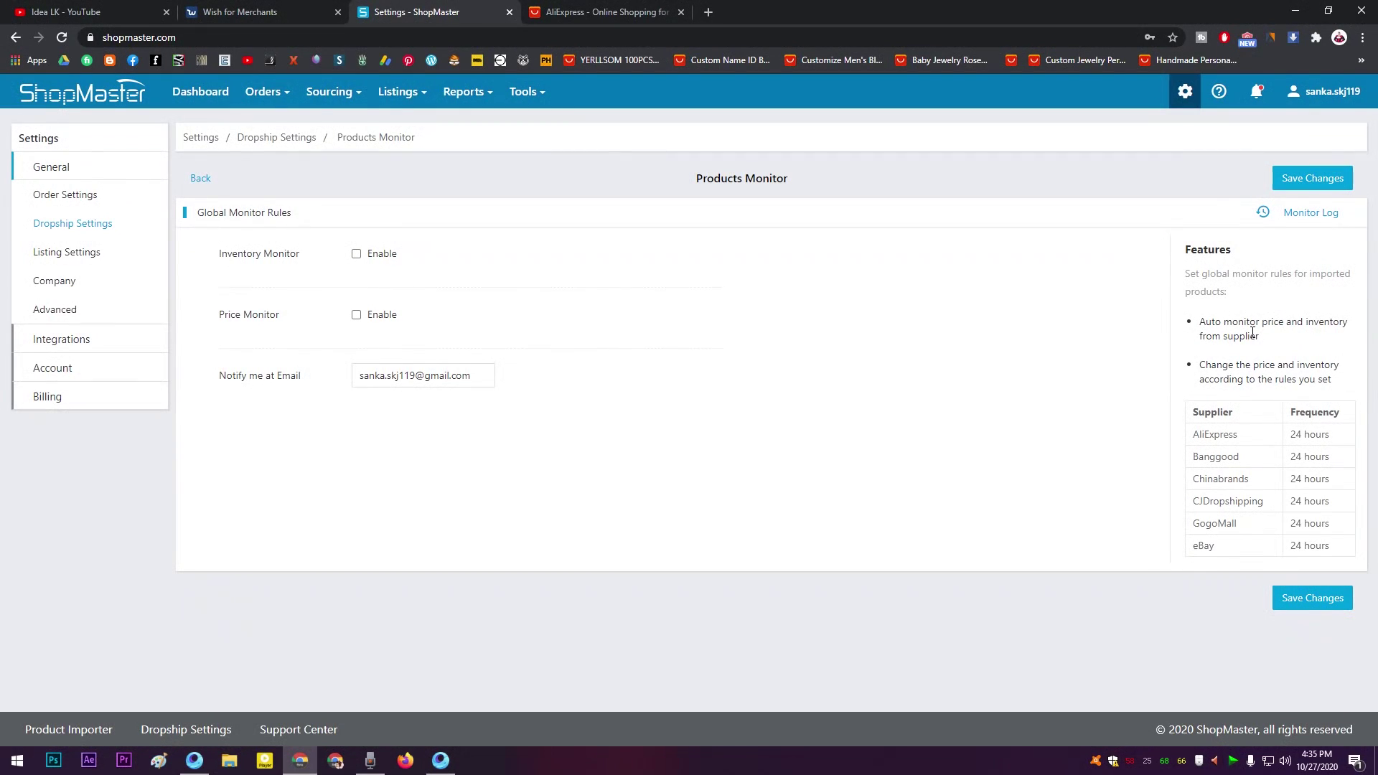
{"action": "left_click_drag", "start_coordinate": [1224, 326], "coordinate": [1314, 326]}
{"action": "left_click", "coordinate": [1278, 337]}
{"action": "left_click_drag", "start_coordinate": [1218, 366], "coordinate": [1333, 367]}
{"action": "left_click_drag", "start_coordinate": [1248, 375], "coordinate": [1315, 379]}
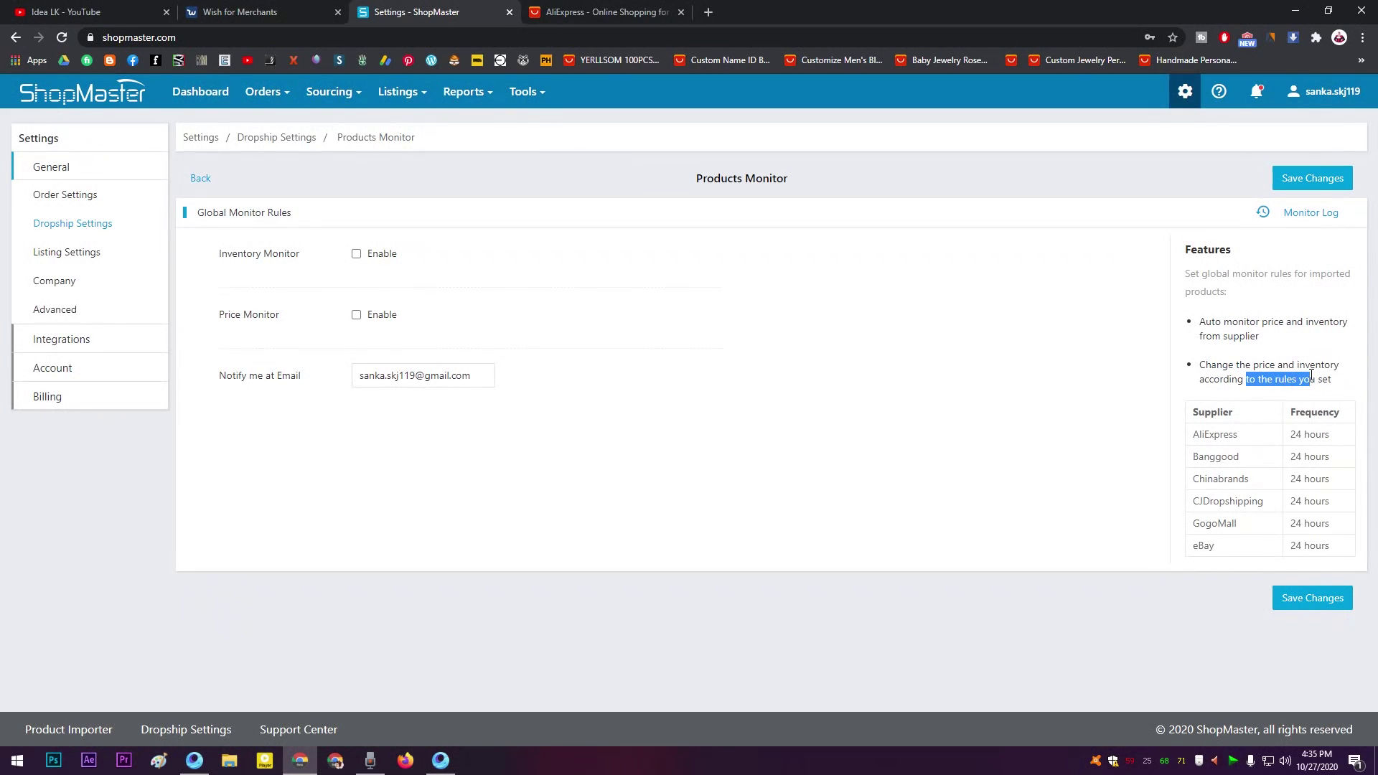
- Enable the Inventory Monitor and set the out-of-stock action to Set item quantity to 0
{"action": "left_click", "coordinate": [1292, 379]}
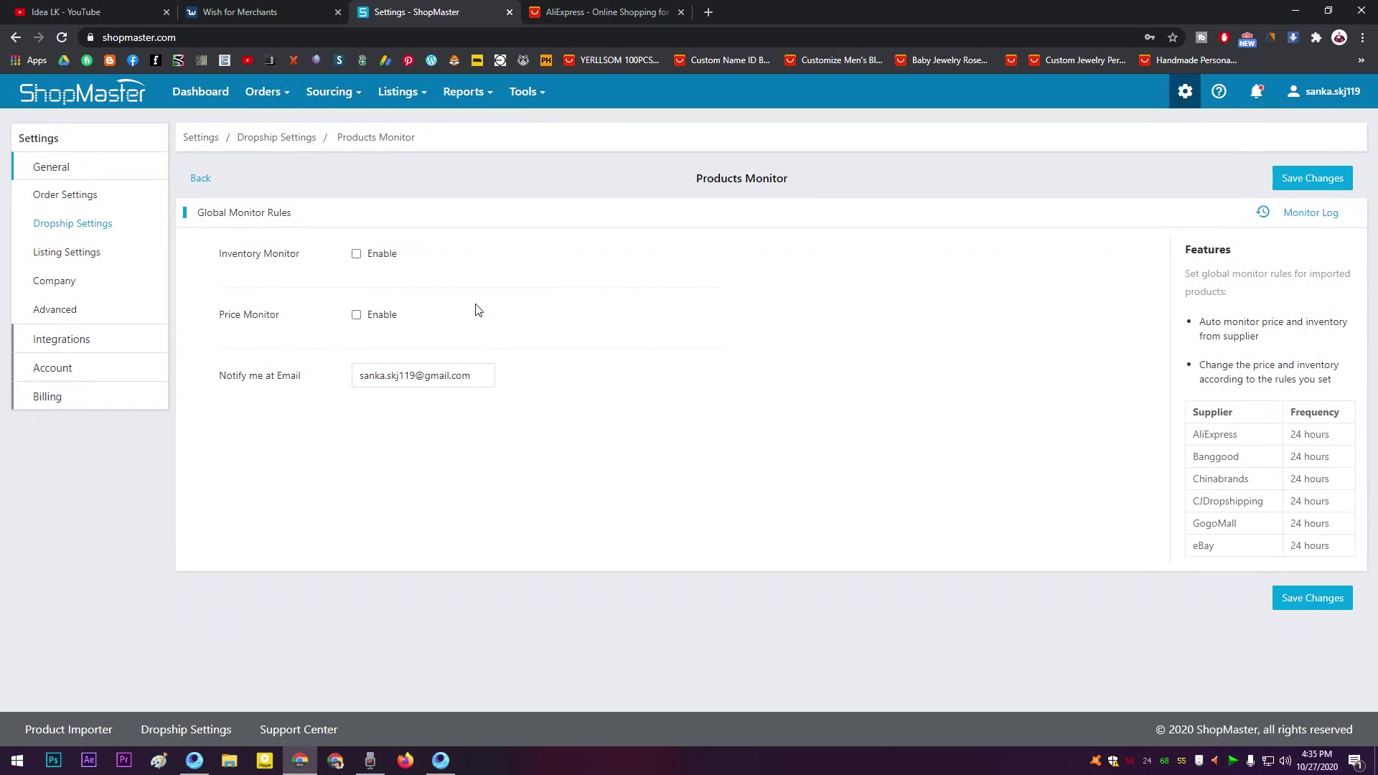
{"action": "left_click", "coordinate": [356, 254]}
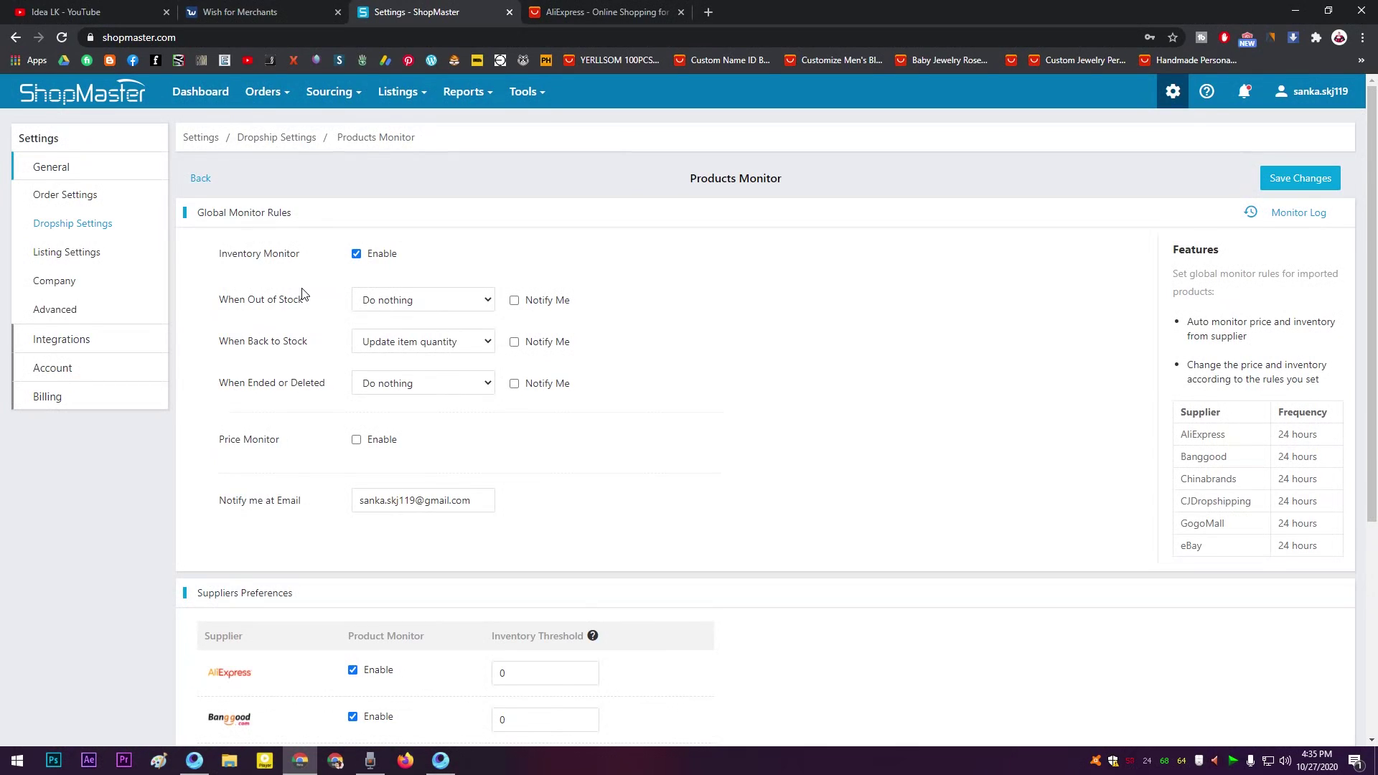
{"action": "left_click_drag", "start_coordinate": [309, 301], "coordinate": [233, 303]}
{"action": "left_click", "coordinate": [370, 302]}
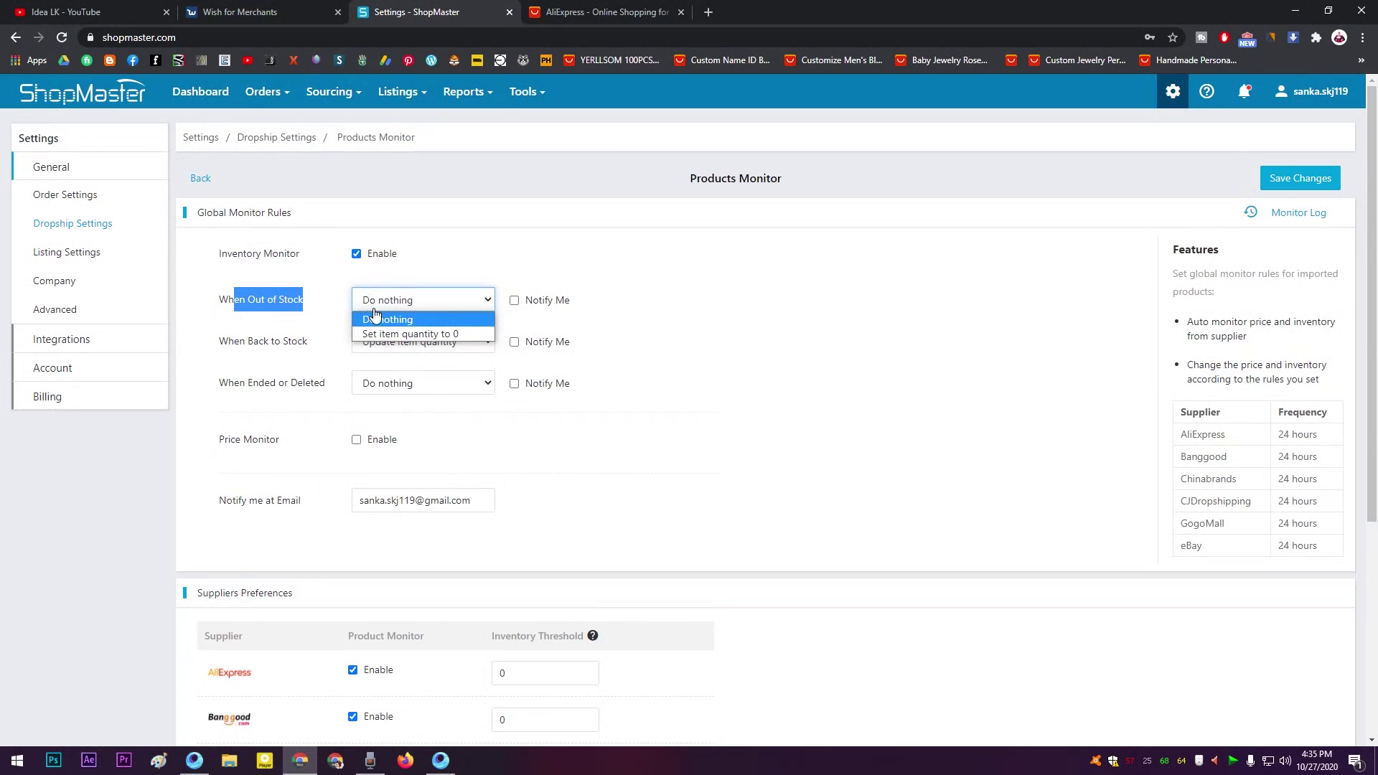
{"action": "left_click", "coordinate": [397, 336]}
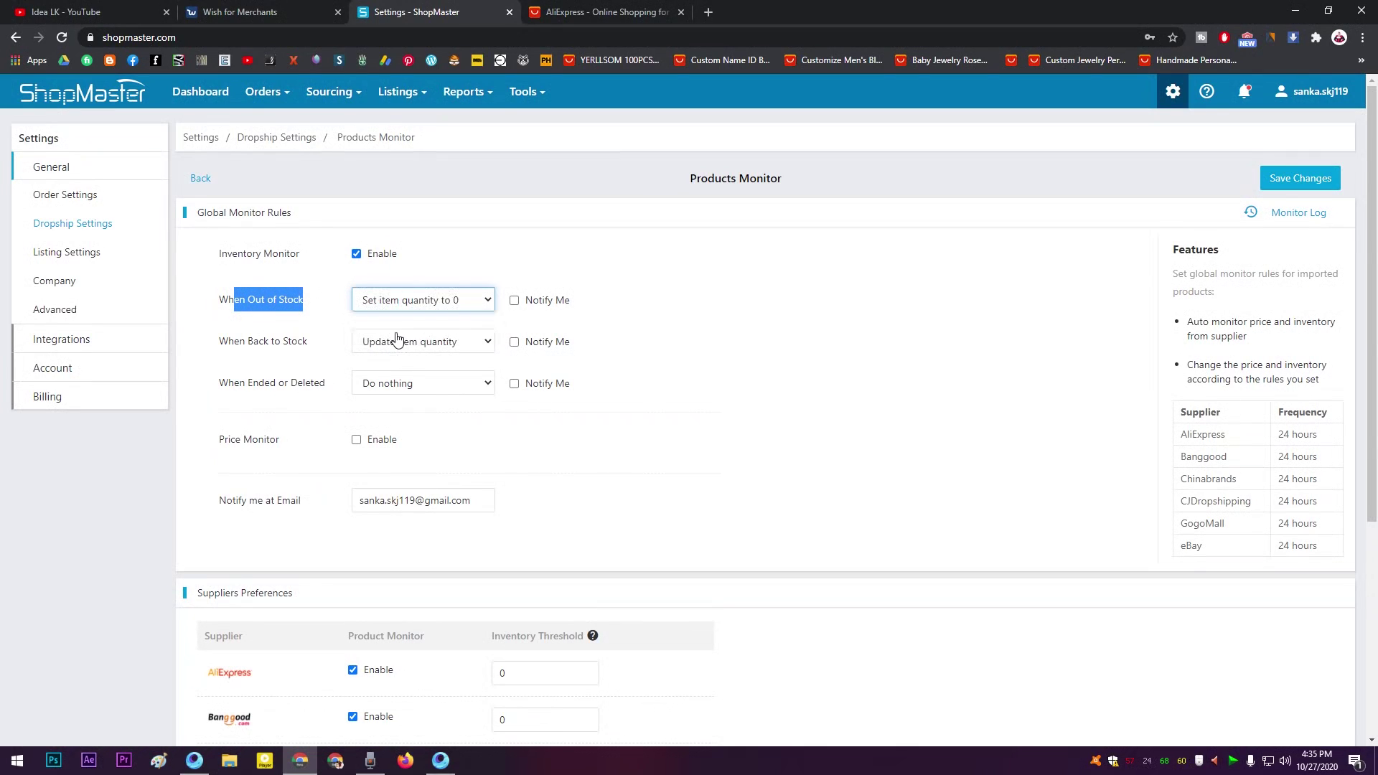
{"action": "left_click", "coordinate": [473, 277]}
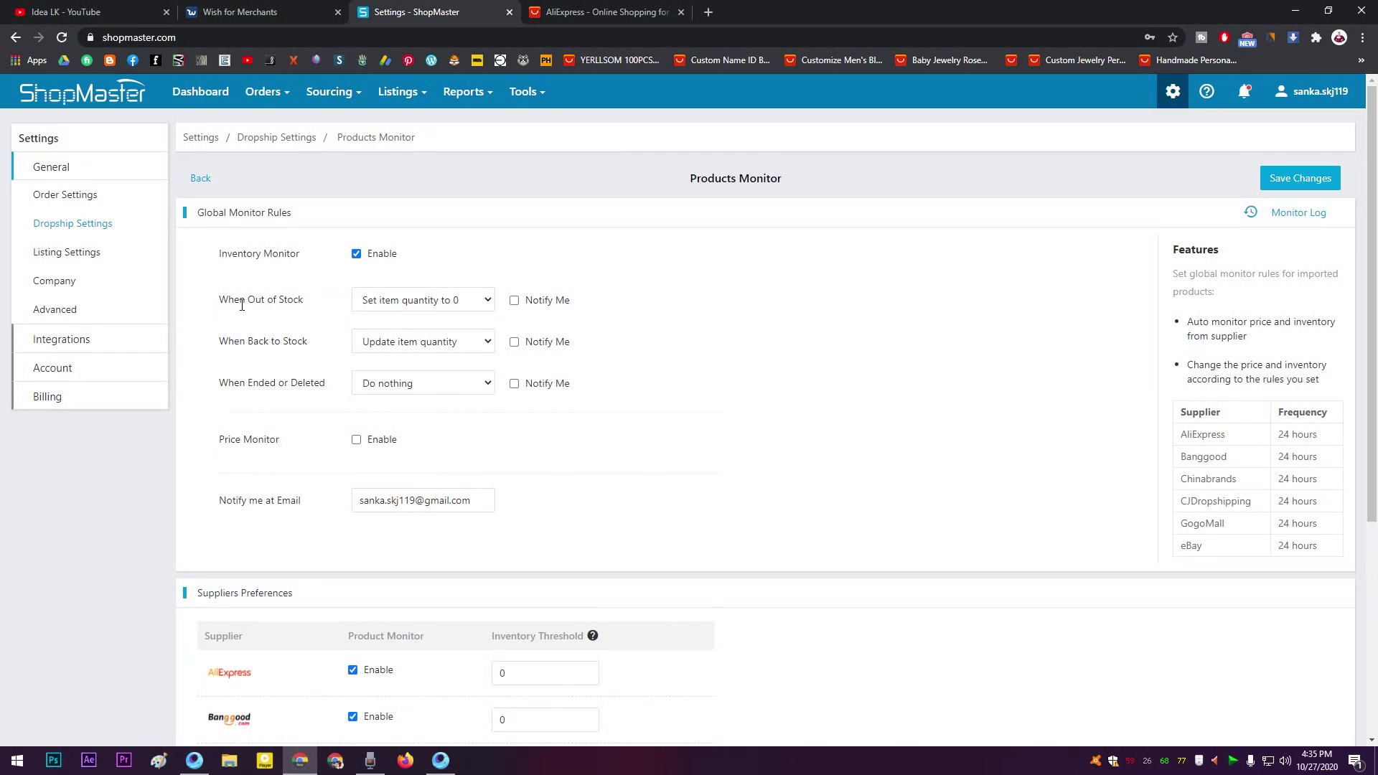
{"action": "left_click_drag", "start_coordinate": [328, 304], "coordinate": [248, 302]}
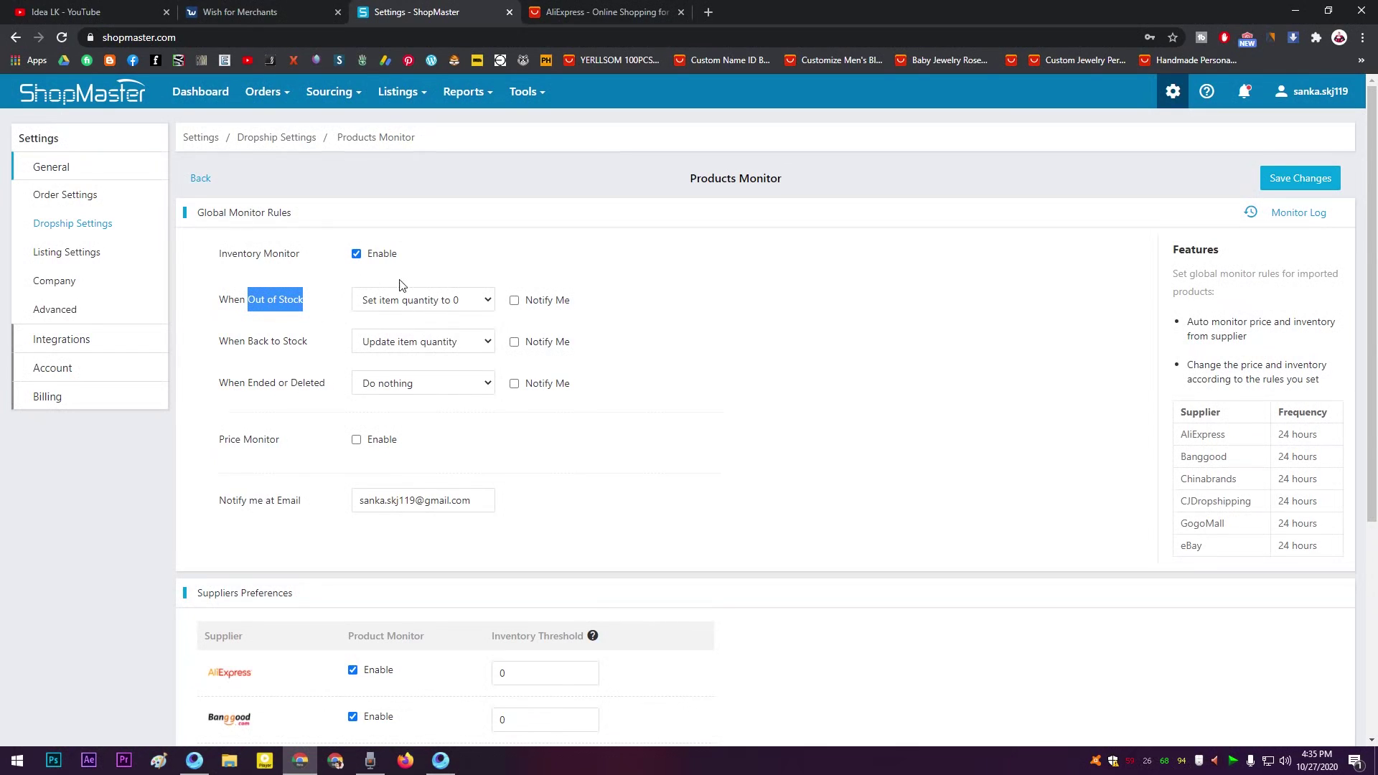
{"action": "left_click", "coordinate": [513, 249]}
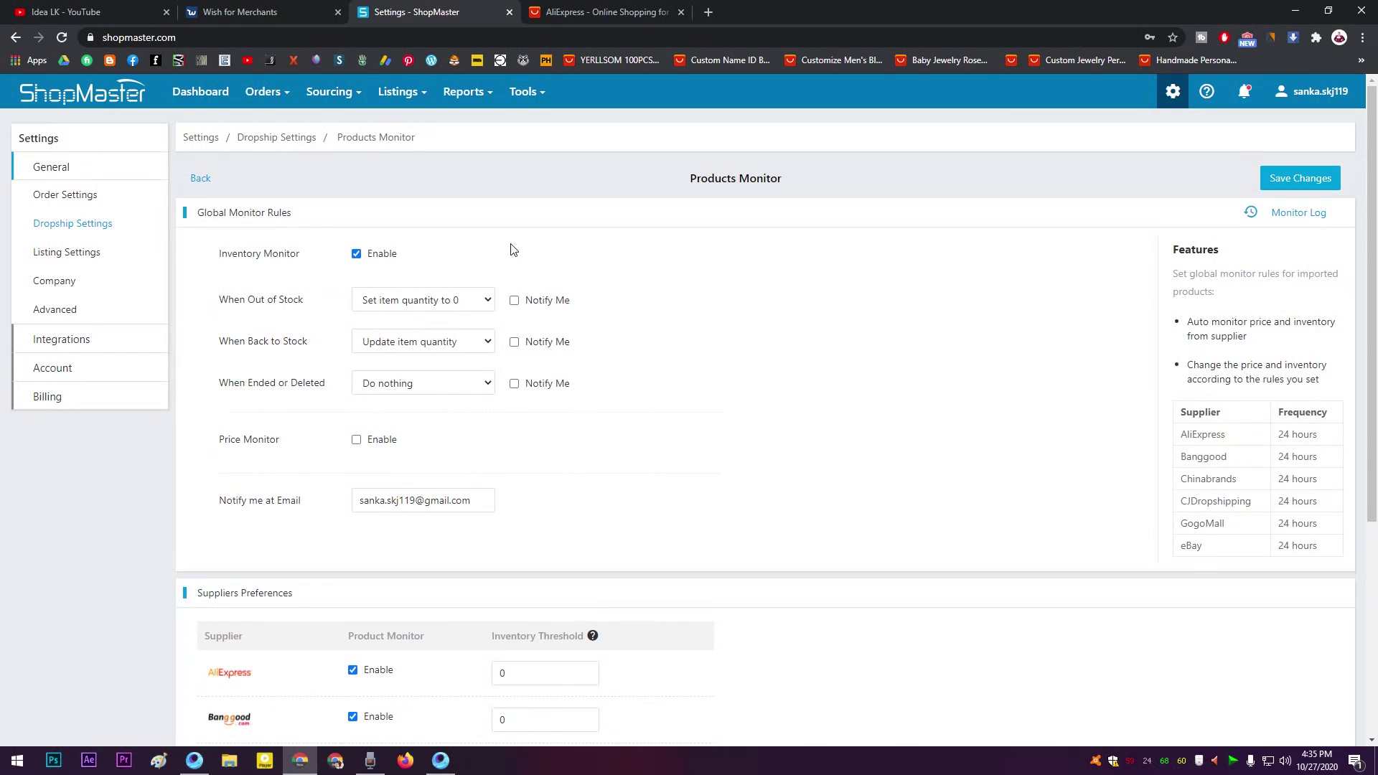
- Turn on notifications for both the out-of-stock and back-to-stock events
{"action": "left_click", "coordinate": [514, 300]}
{"action": "left_click", "coordinate": [463, 349]}
{"action": "left_click", "coordinate": [513, 342]}
- Set the action for ended or deleted products to Unpublish item and turn on its notification
{"action": "left_click_drag", "start_coordinate": [236, 384], "coordinate": [319, 384]}
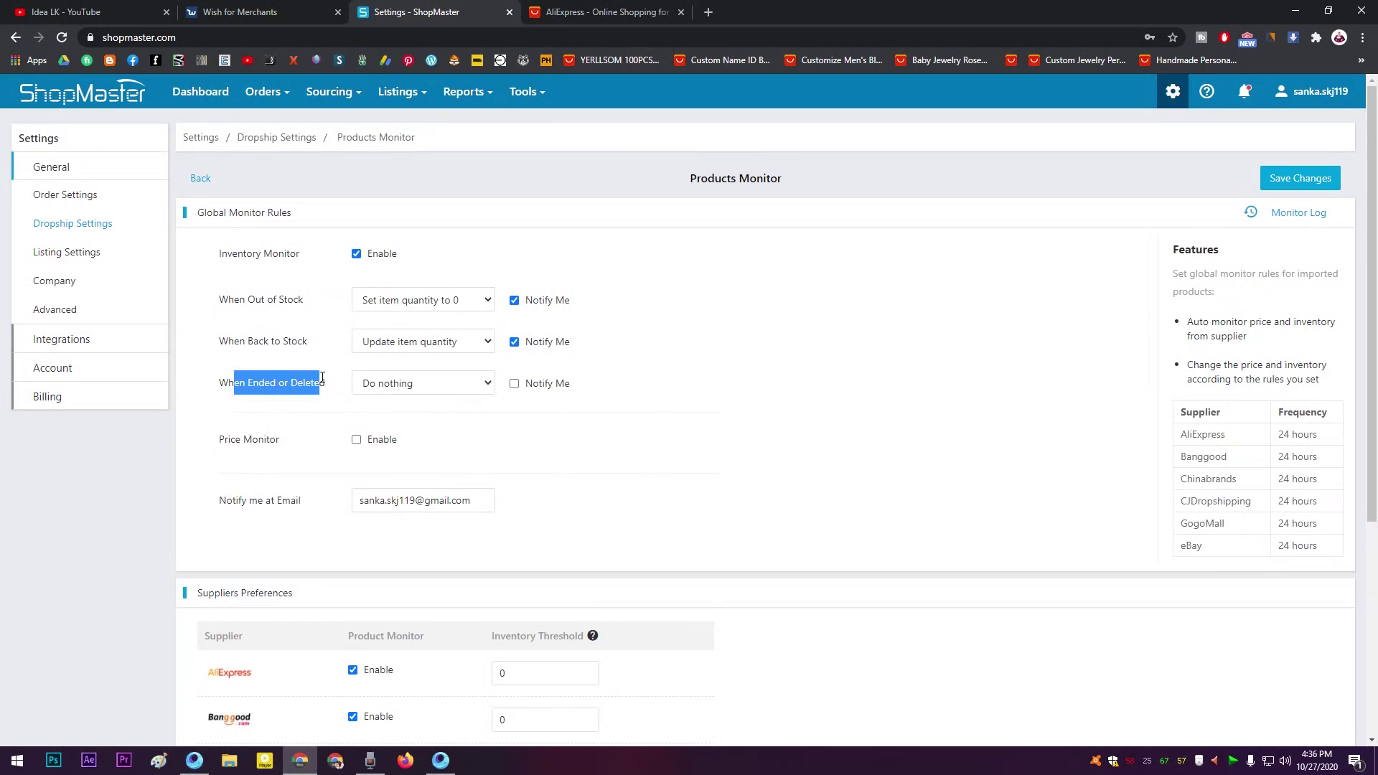
{"action": "left_click", "coordinate": [388, 383]}
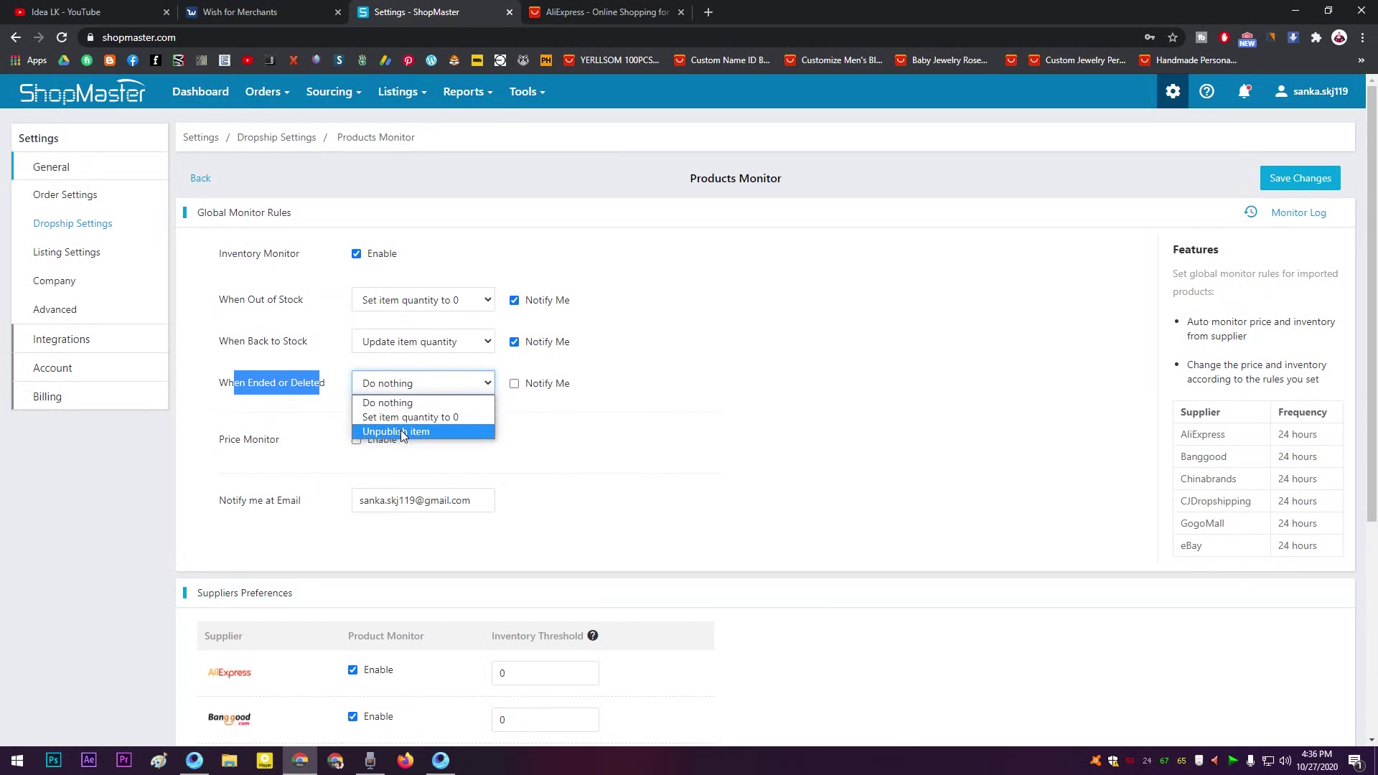
{"action": "left_click", "coordinate": [401, 430]}
{"action": "left_click", "coordinate": [511, 393]}
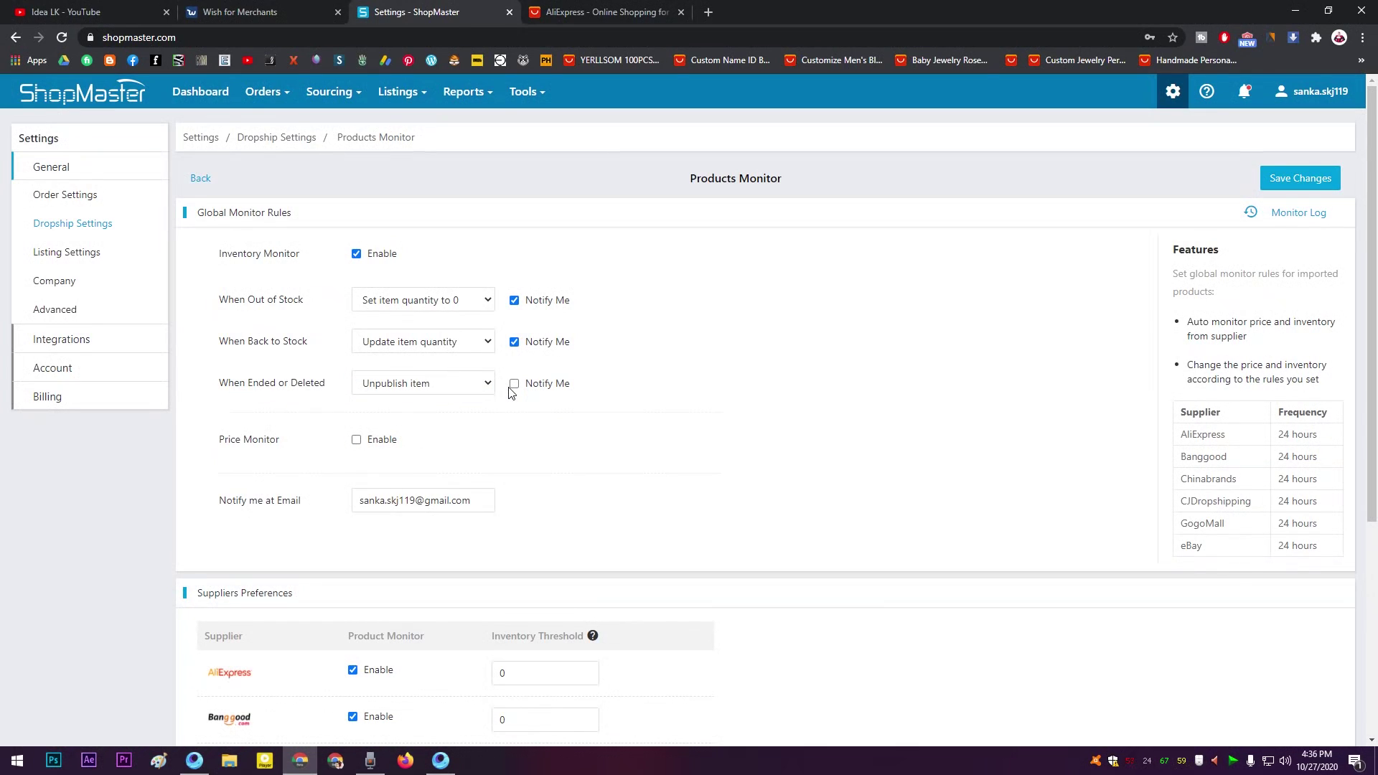
{"action": "left_click", "coordinate": [513, 386]}
- Enable the Price Monitor, set cost changes to Update price, and turn on the cost change notification
{"action": "left_click", "coordinate": [357, 440]}
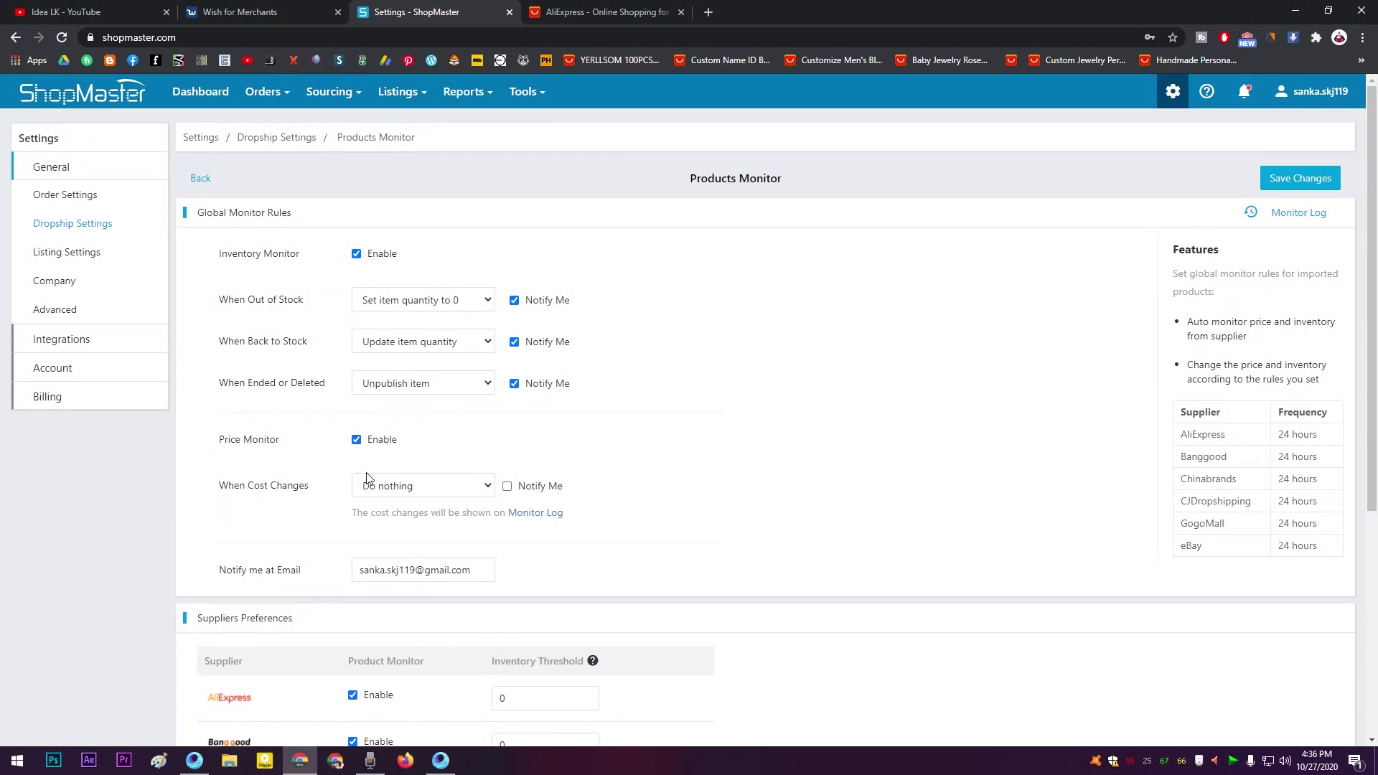
{"action": "left_click", "coordinate": [361, 495]}
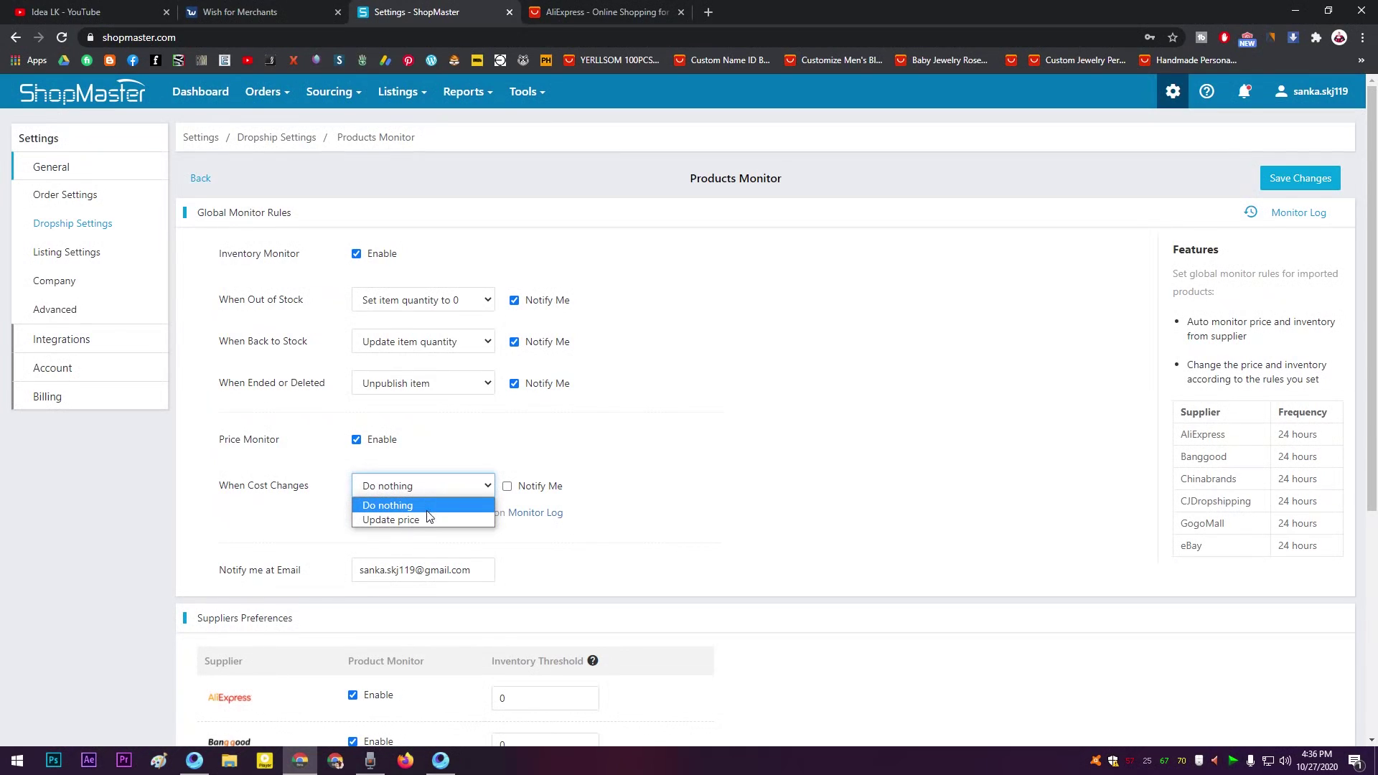
{"action": "key", "text": "Escape"}
{"action": "left_click", "coordinate": [507, 487]}
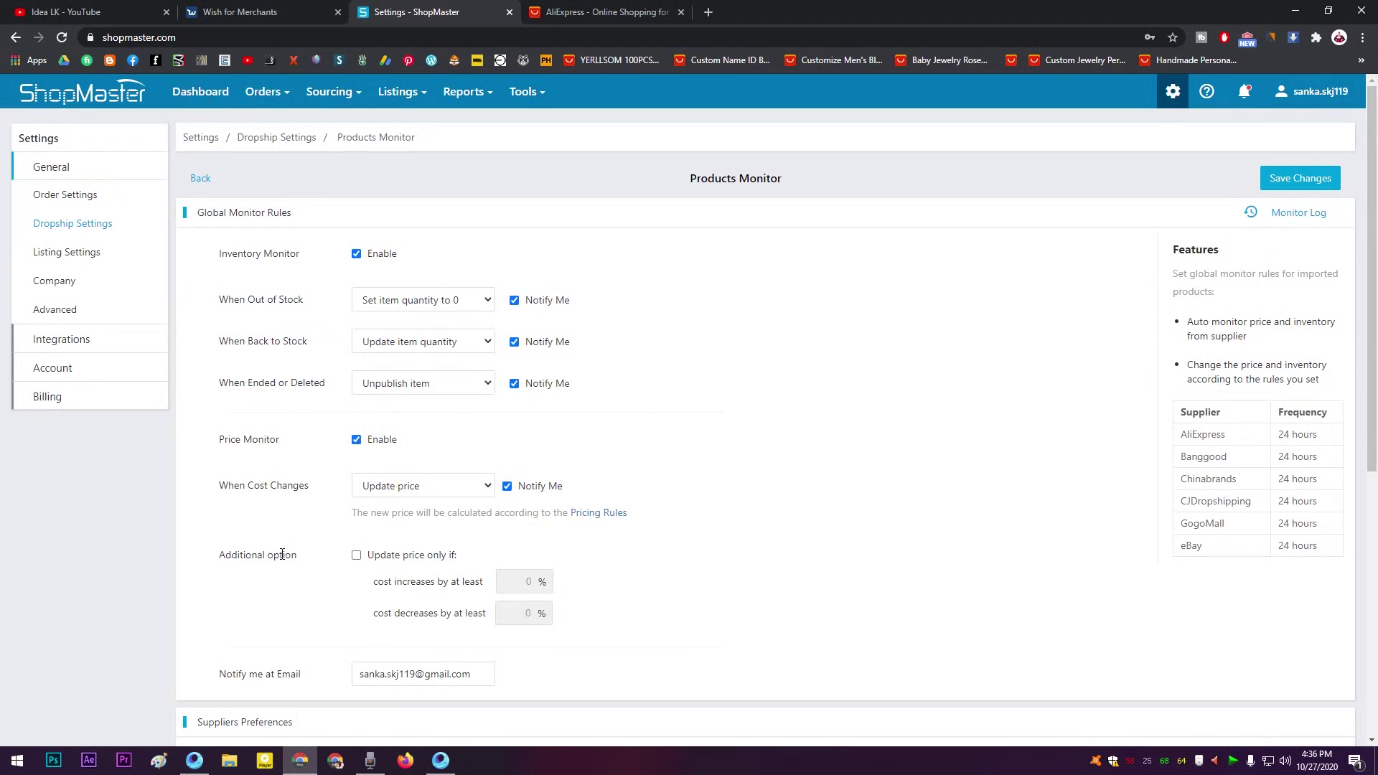
- Enable the additional option for updating prices only past a cost change threshold to examine its percentage conditions, and disable it again
{"action": "left_click", "coordinate": [356, 556]}
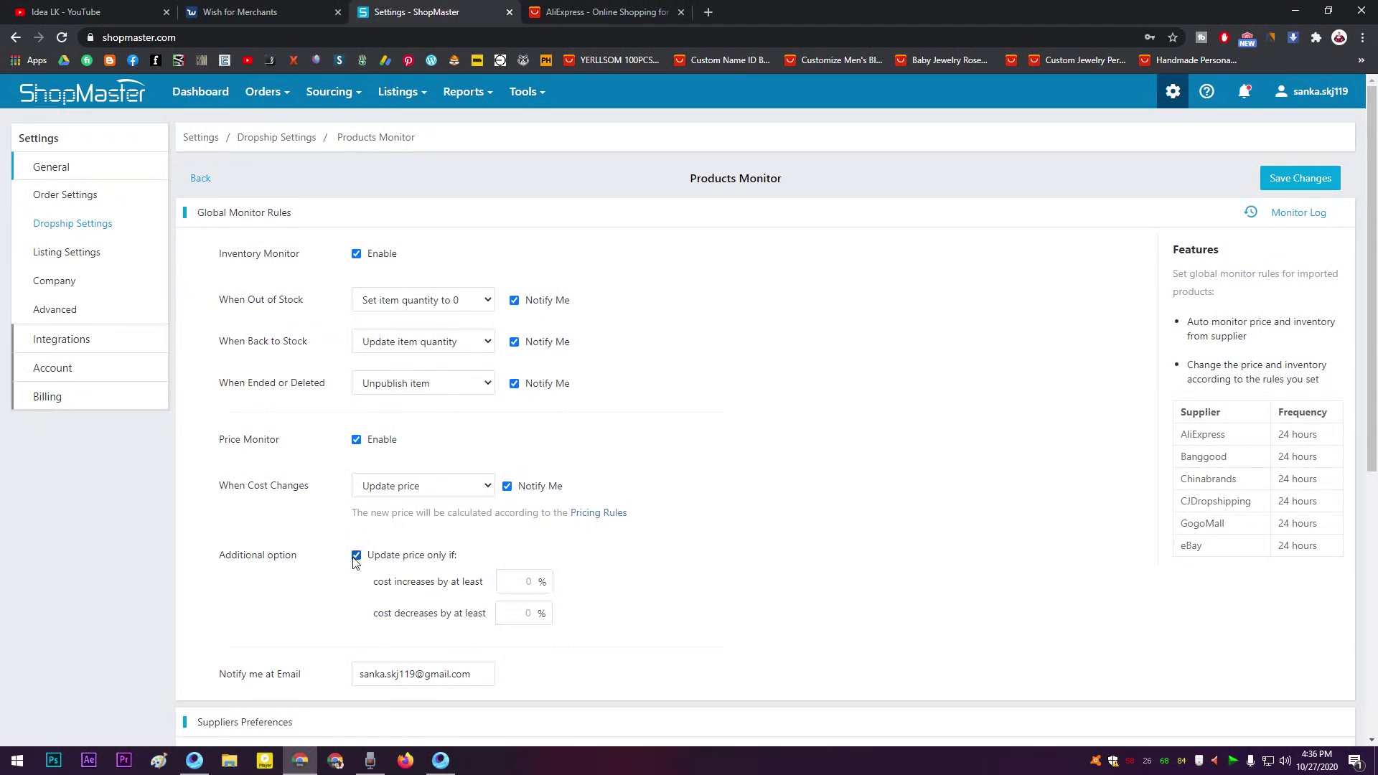
{"action": "left_click_drag", "start_coordinate": [377, 580], "coordinate": [476, 579]}
{"action": "left_click", "coordinate": [484, 578]}
{"action": "left_click", "coordinate": [533, 581]}
{"action": "left_click_drag", "start_coordinate": [388, 615], "coordinate": [460, 615]}
{"action": "left_click", "coordinate": [356, 556]}
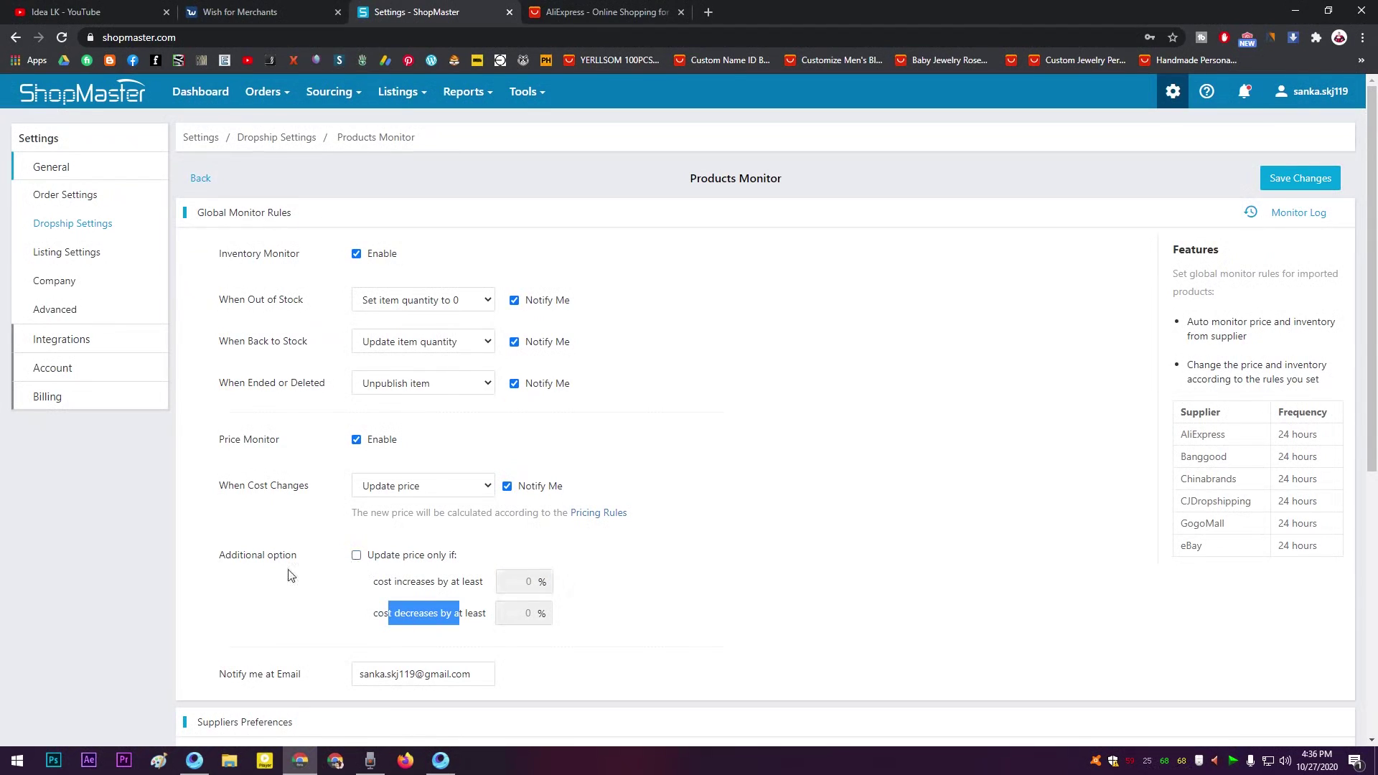
{"action": "left_click", "coordinate": [345, 574]}
{"action": "left_click", "coordinate": [358, 556]}
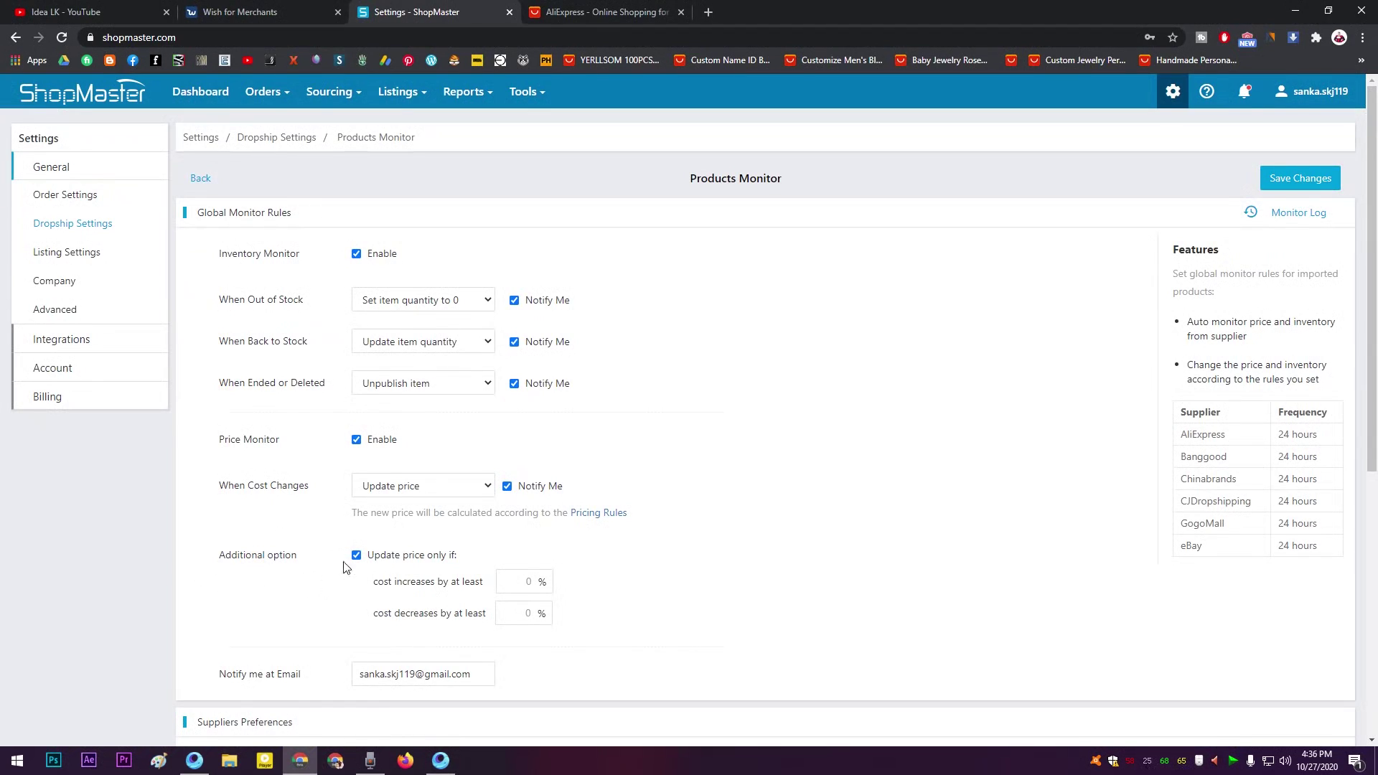
{"action": "left_click_drag", "start_coordinate": [379, 558], "coordinate": [435, 558]}
{"action": "left_click", "coordinate": [441, 560]}
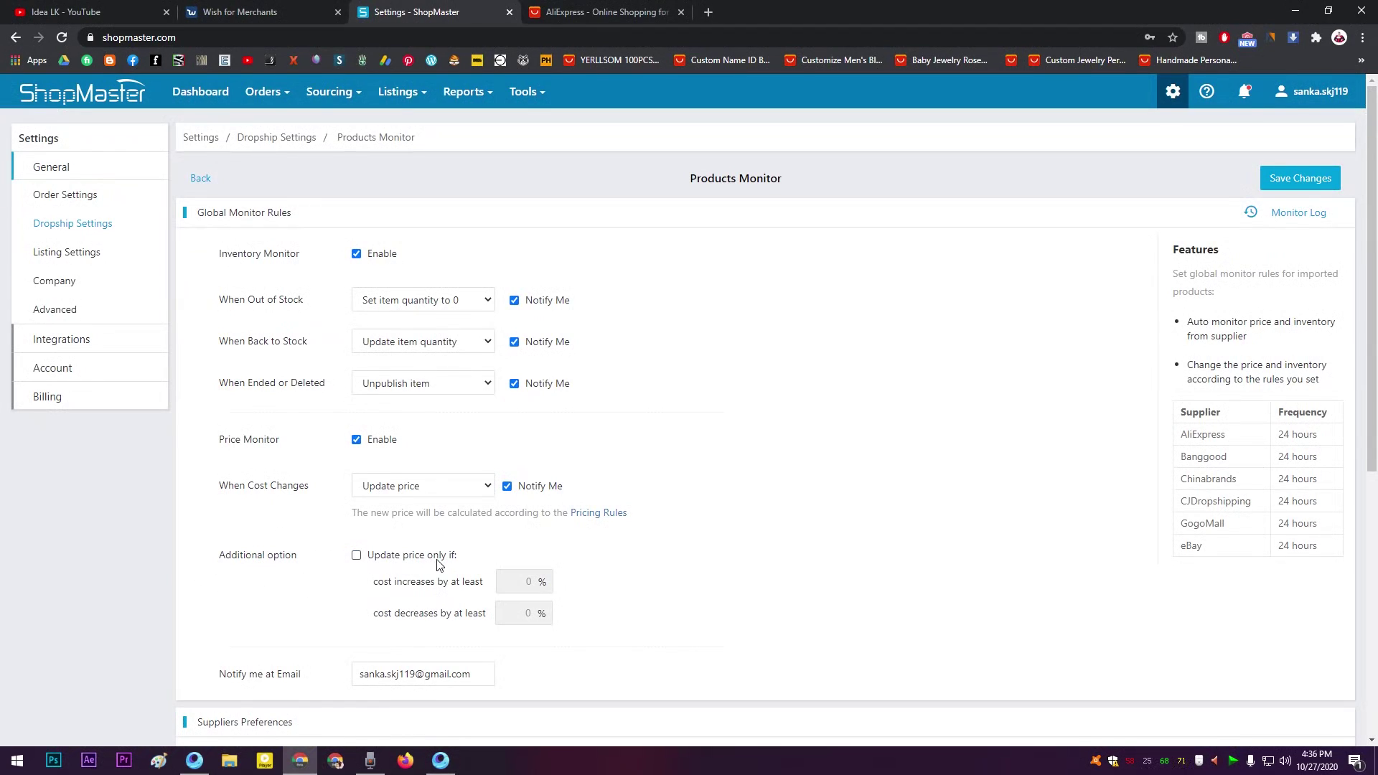
{"action": "left_click_drag", "start_coordinate": [380, 585], "coordinate": [455, 585]}
{"action": "left_click", "coordinate": [275, 619]}
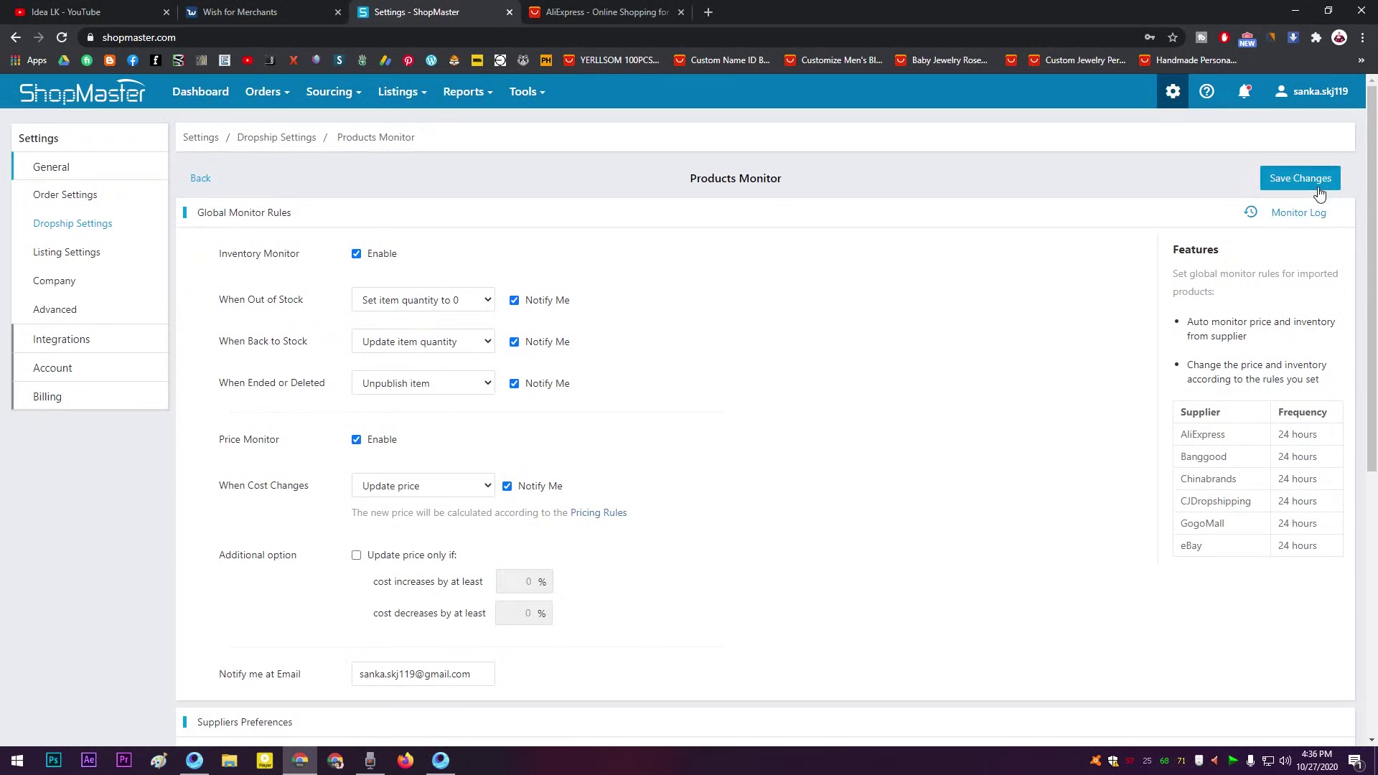
- Save the product monitor rules and review the per-supplier monitor and inventory threshold preferences
{"action": "left_click", "coordinate": [1300, 178]}
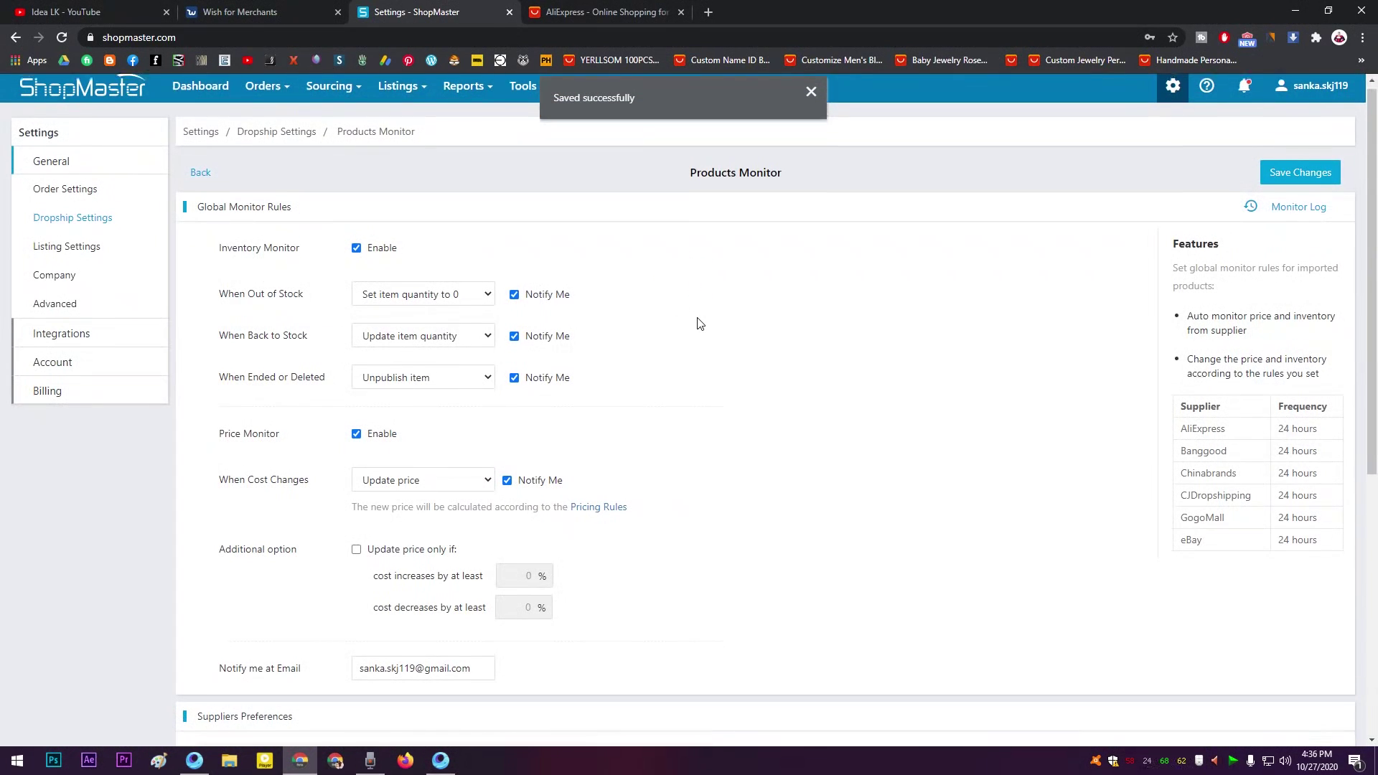
{"action": "scroll", "coordinate": [717, 344], "scroll_direction": "down", "scroll_amount": 5}
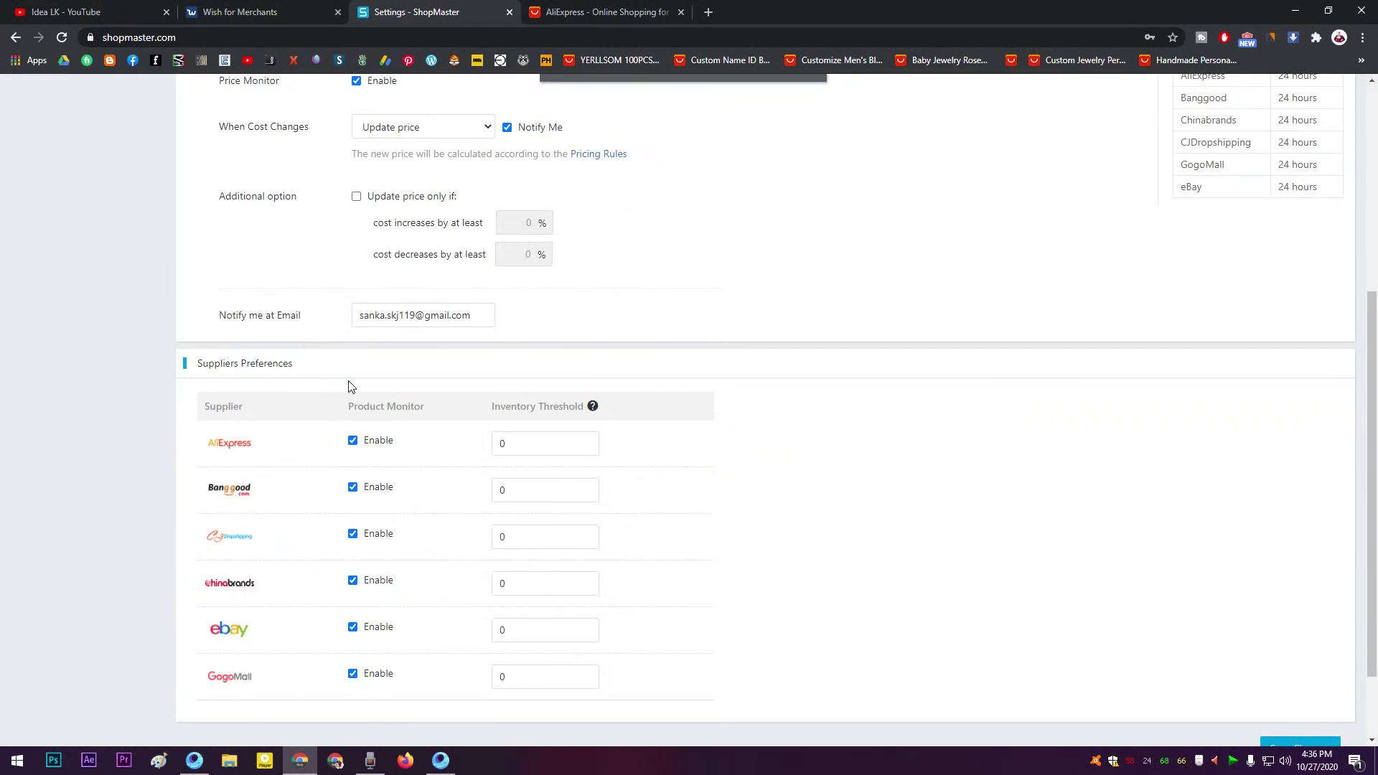
{"action": "scroll", "coordinate": [497, 446], "scroll_direction": "down", "scroll_amount": 2}
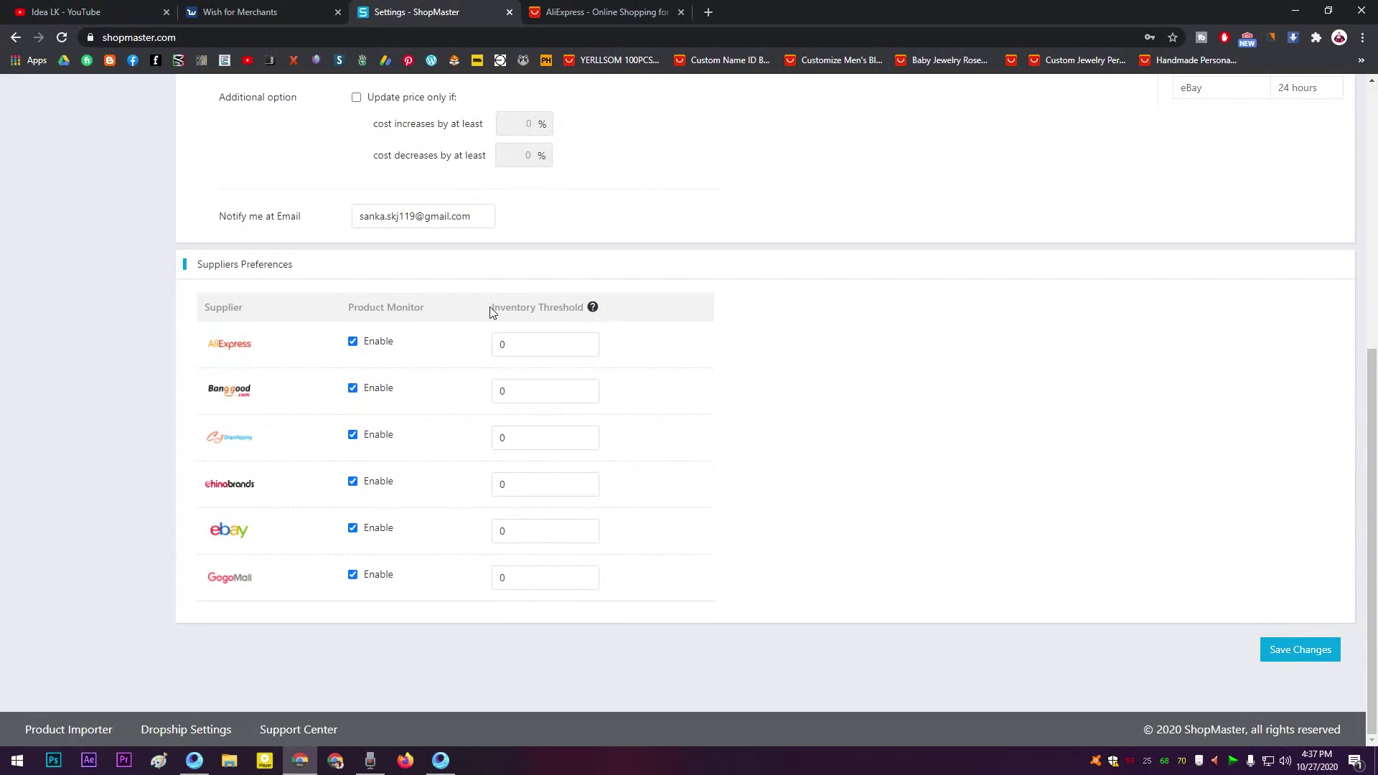
{"action": "scroll", "coordinate": [641, 578], "scroll_direction": "up", "scroll_amount": 6}
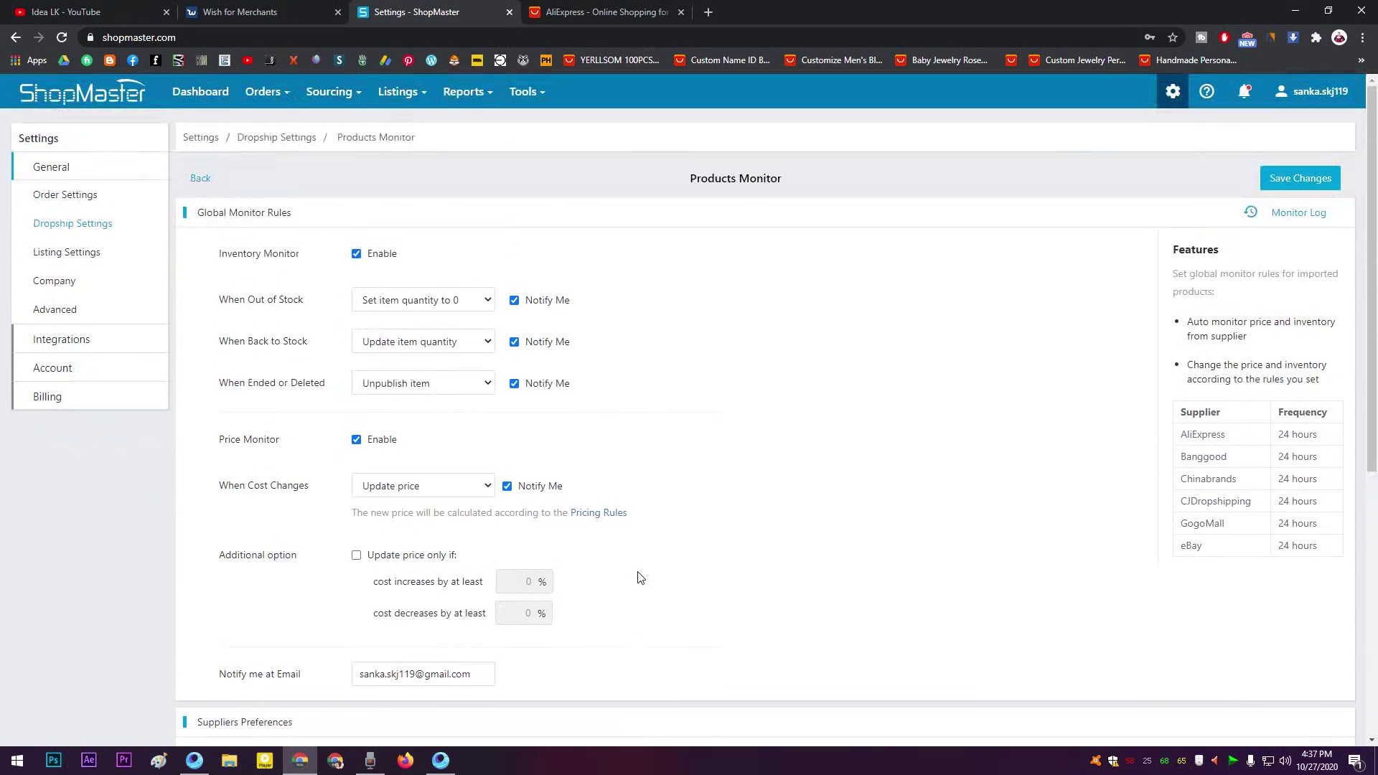
- Open Auto Order Settings from the Dropship Settings and examine the Auto Fulfill Delay choices and available delay times
{"action": "left_click", "coordinate": [201, 179]}
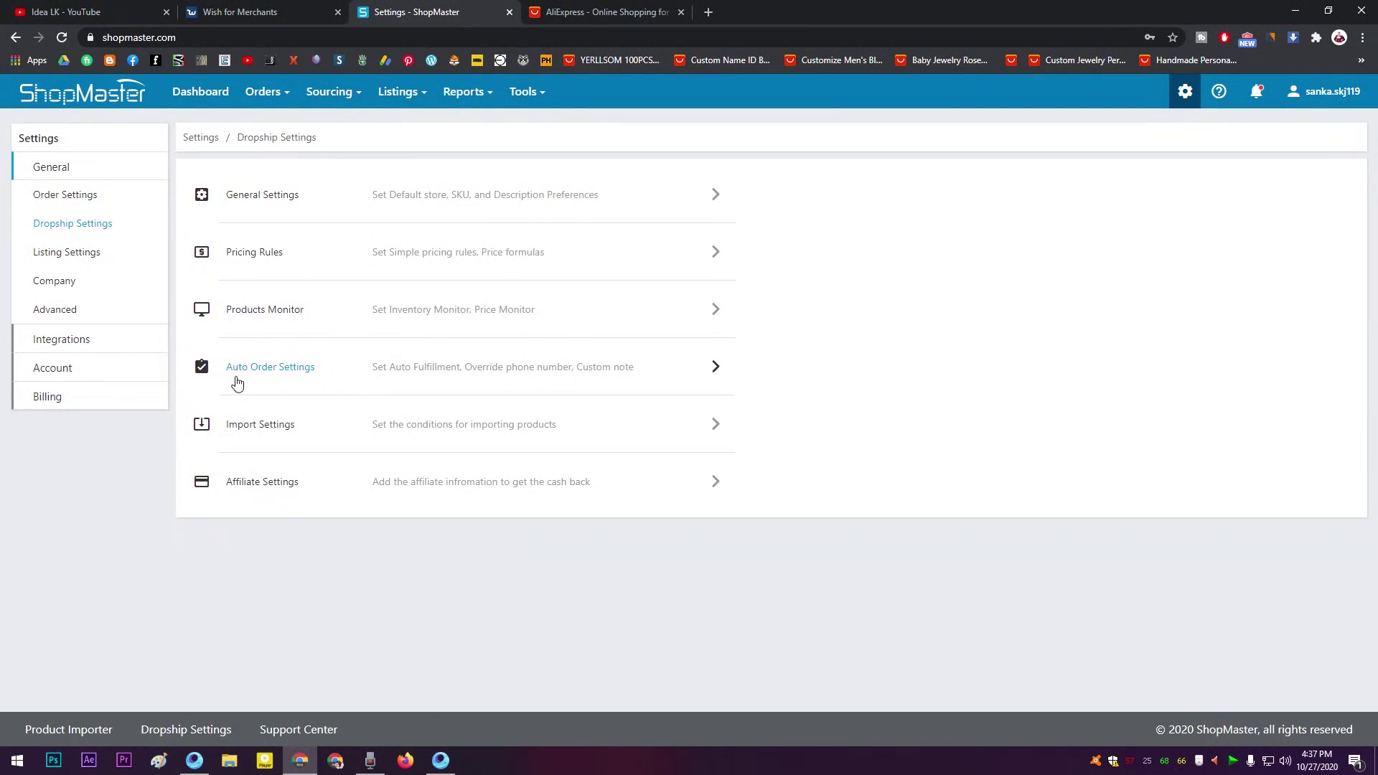
{"action": "left_click", "coordinate": [237, 384]}
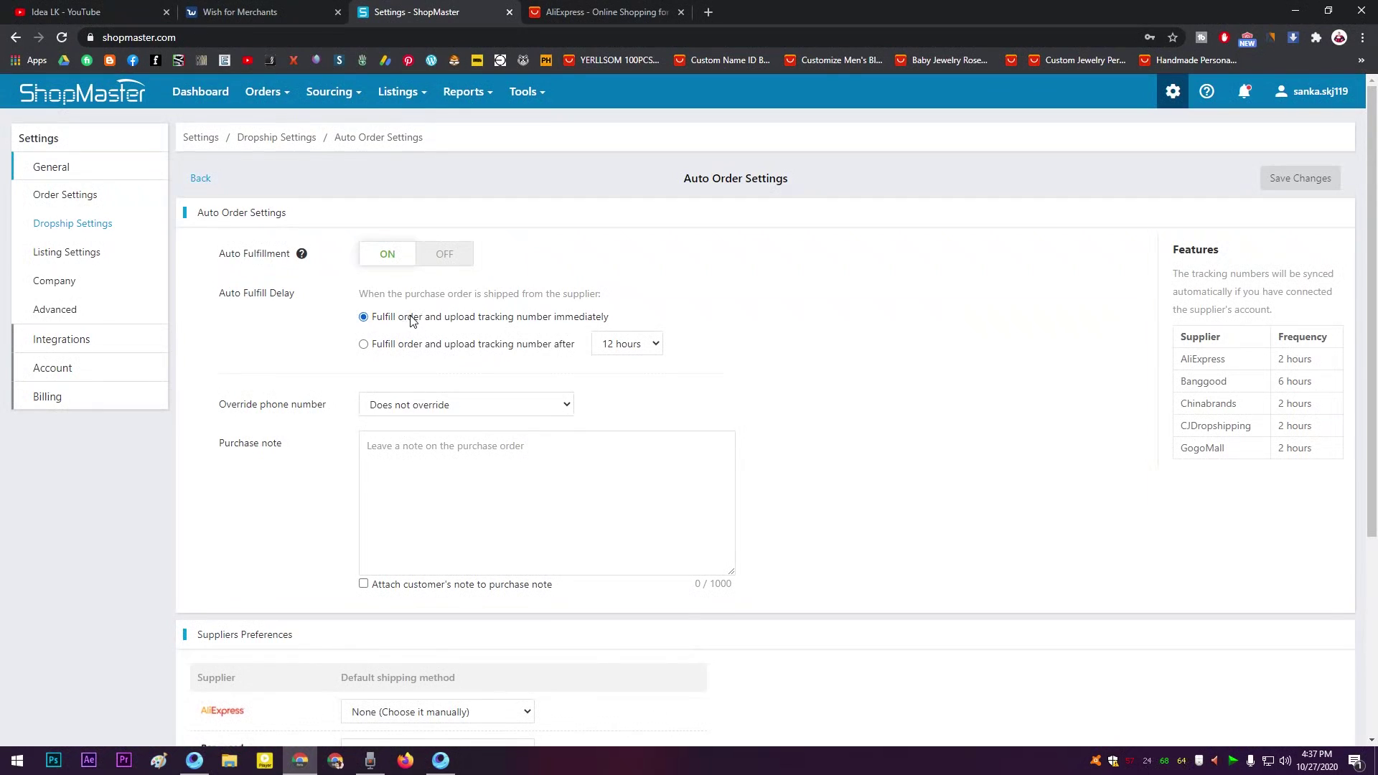
{"action": "left_click_drag", "start_coordinate": [488, 318], "coordinate": [563, 318]}
{"action": "left_click", "coordinate": [574, 317]}
{"action": "left_click_drag", "start_coordinate": [391, 343], "coordinate": [599, 351]}
{"action": "left_click", "coordinate": [598, 350]}
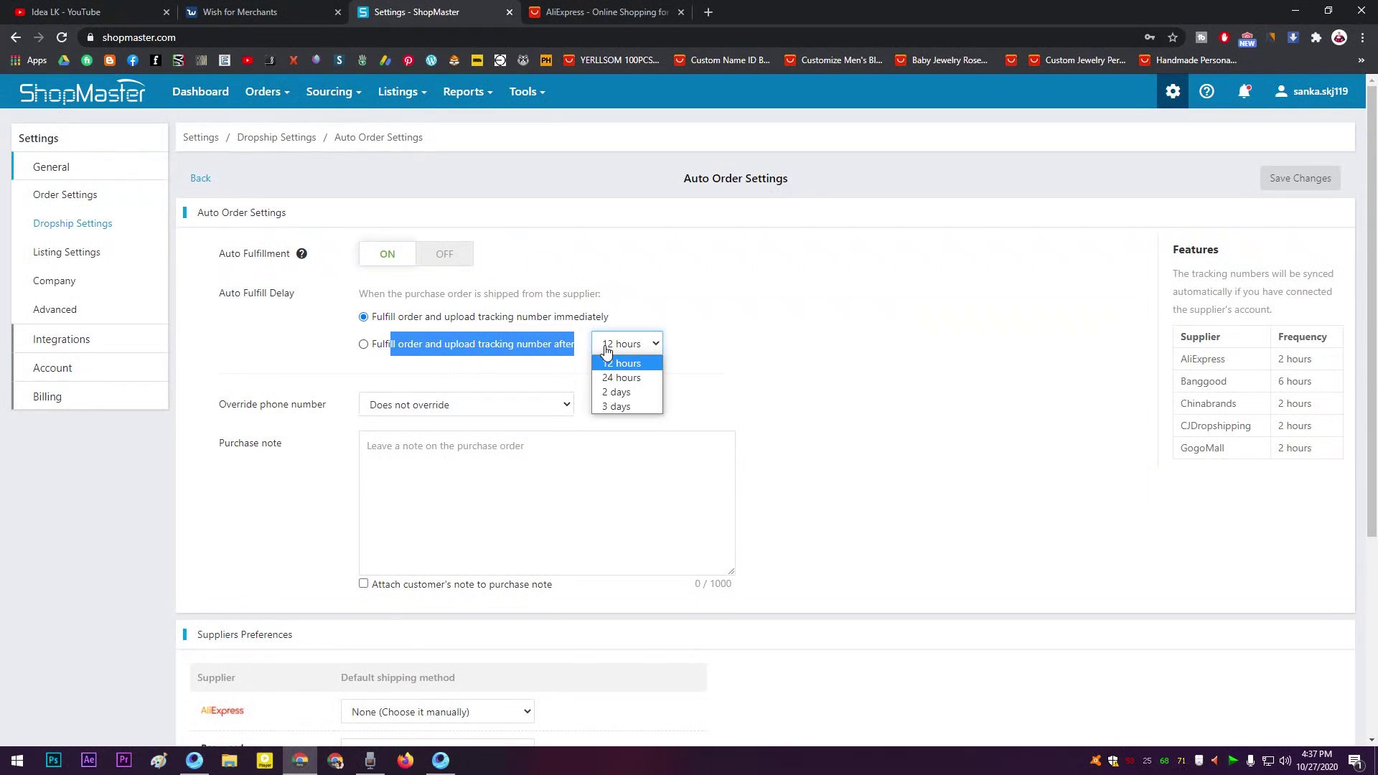
{"action": "left_click", "coordinate": [618, 355]}
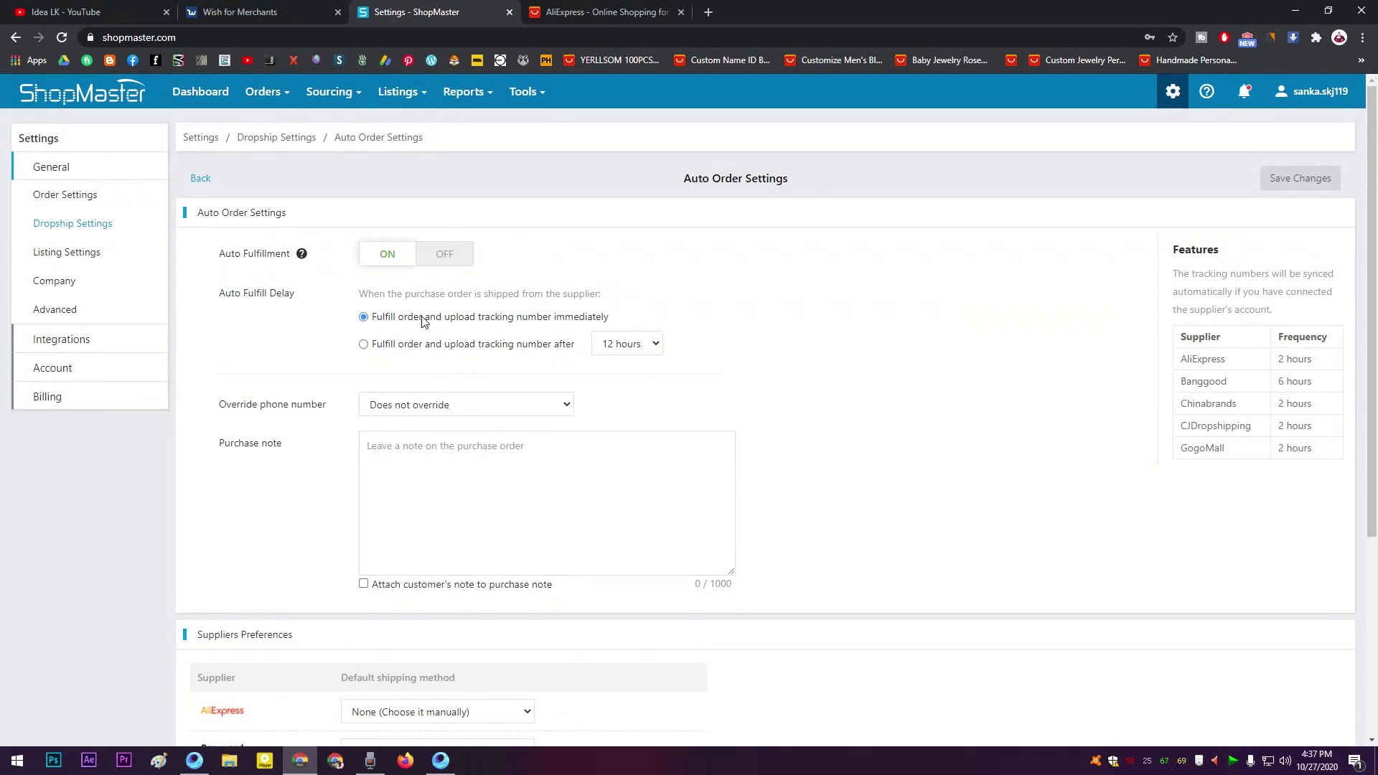
{"action": "left_click_drag", "start_coordinate": [423, 317], "coordinate": [639, 325]}
{"action": "left_click", "coordinate": [675, 324]}
- Set the Auto Fulfill Delay to fulfill orders and upload tracking numbers after 24 hours
{"action": "left_click", "coordinate": [408, 348]}
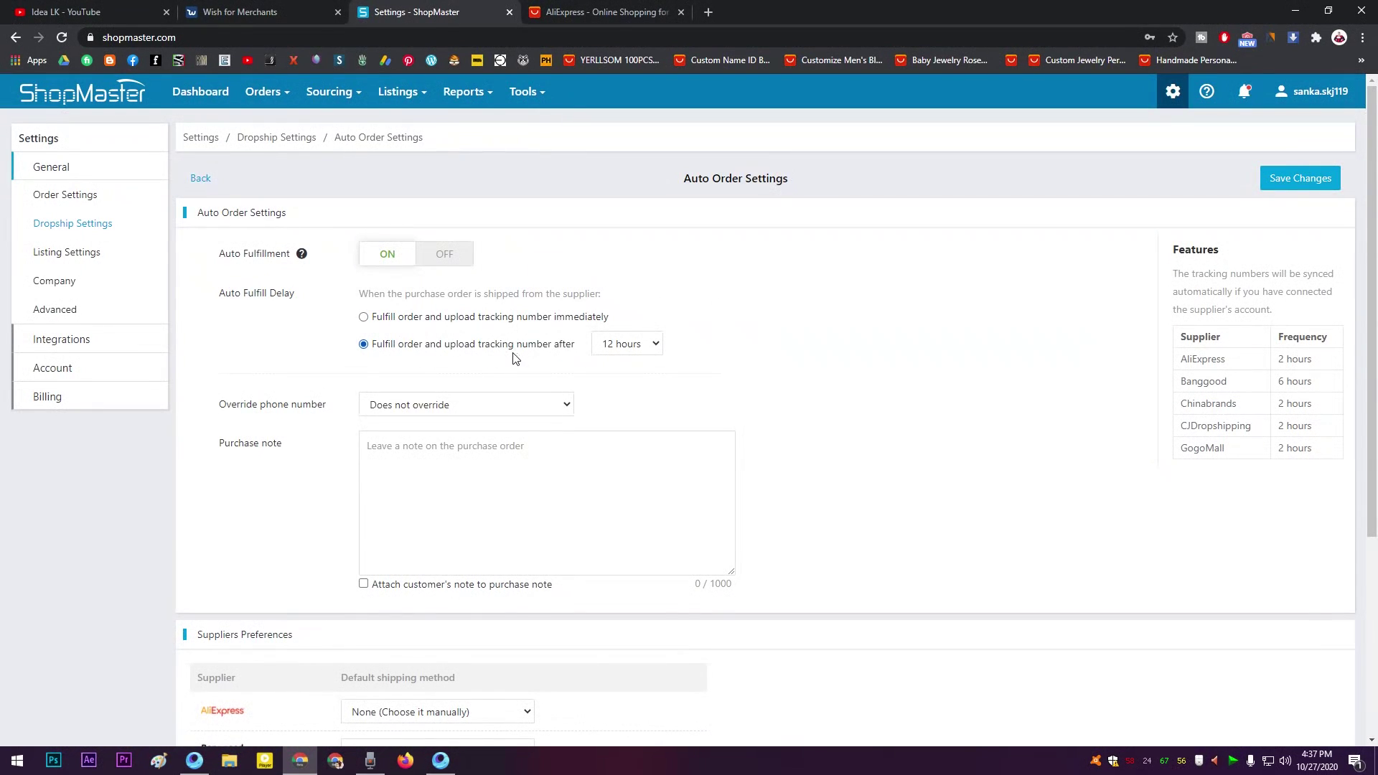
{"action": "left_click", "coordinate": [602, 347]}
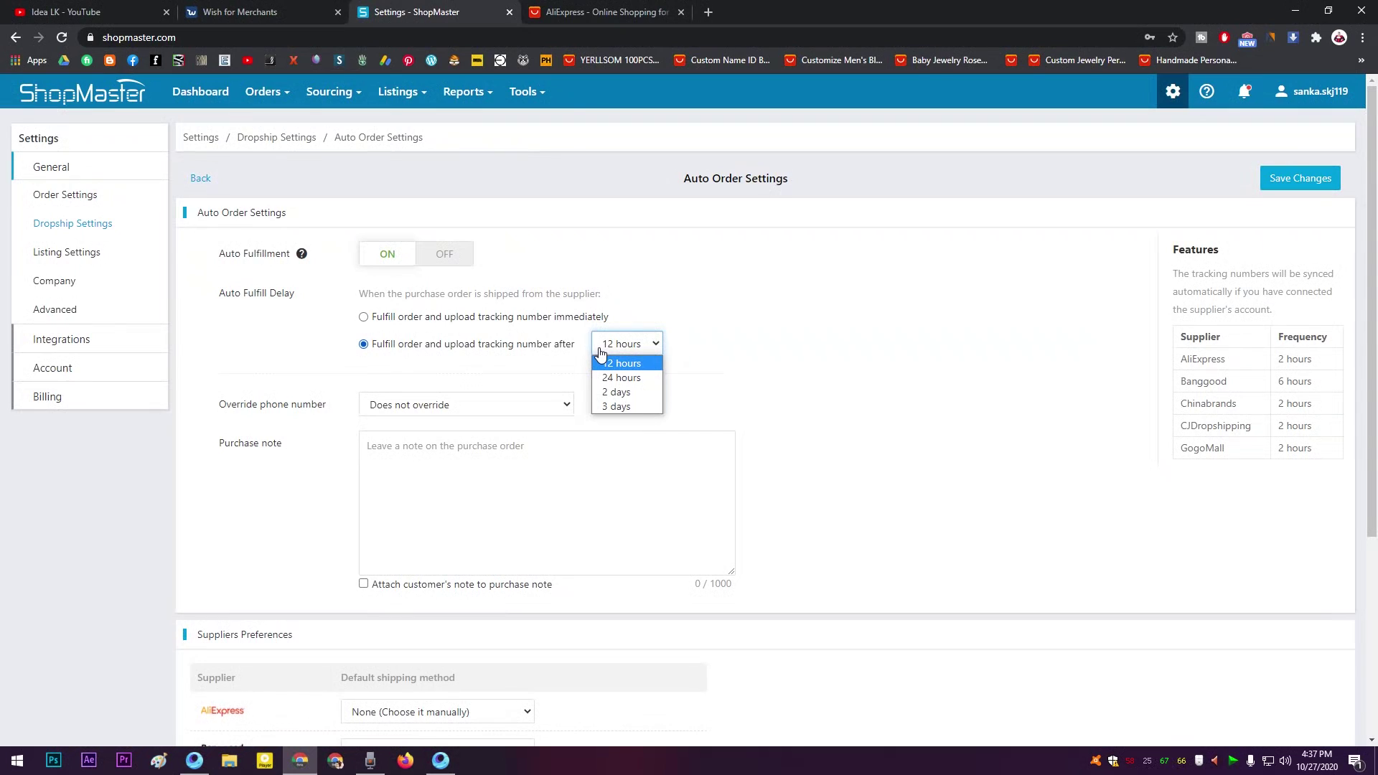
{"action": "left_click", "coordinate": [608, 379]}
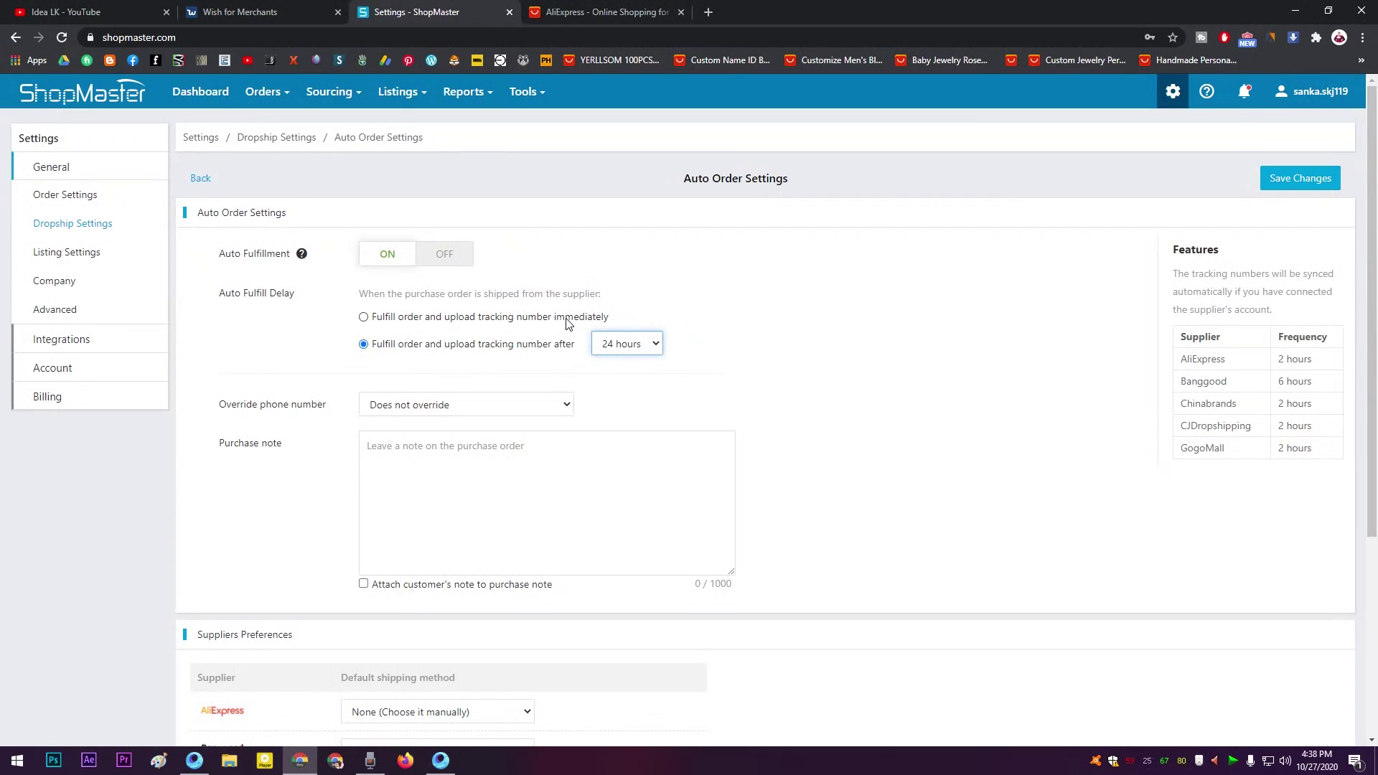
- Compare the wording of the immediate and delayed tracking number upload options under Auto Fulfill Delay
{"action": "left_click_drag", "start_coordinate": [566, 318], "coordinate": [383, 316]}
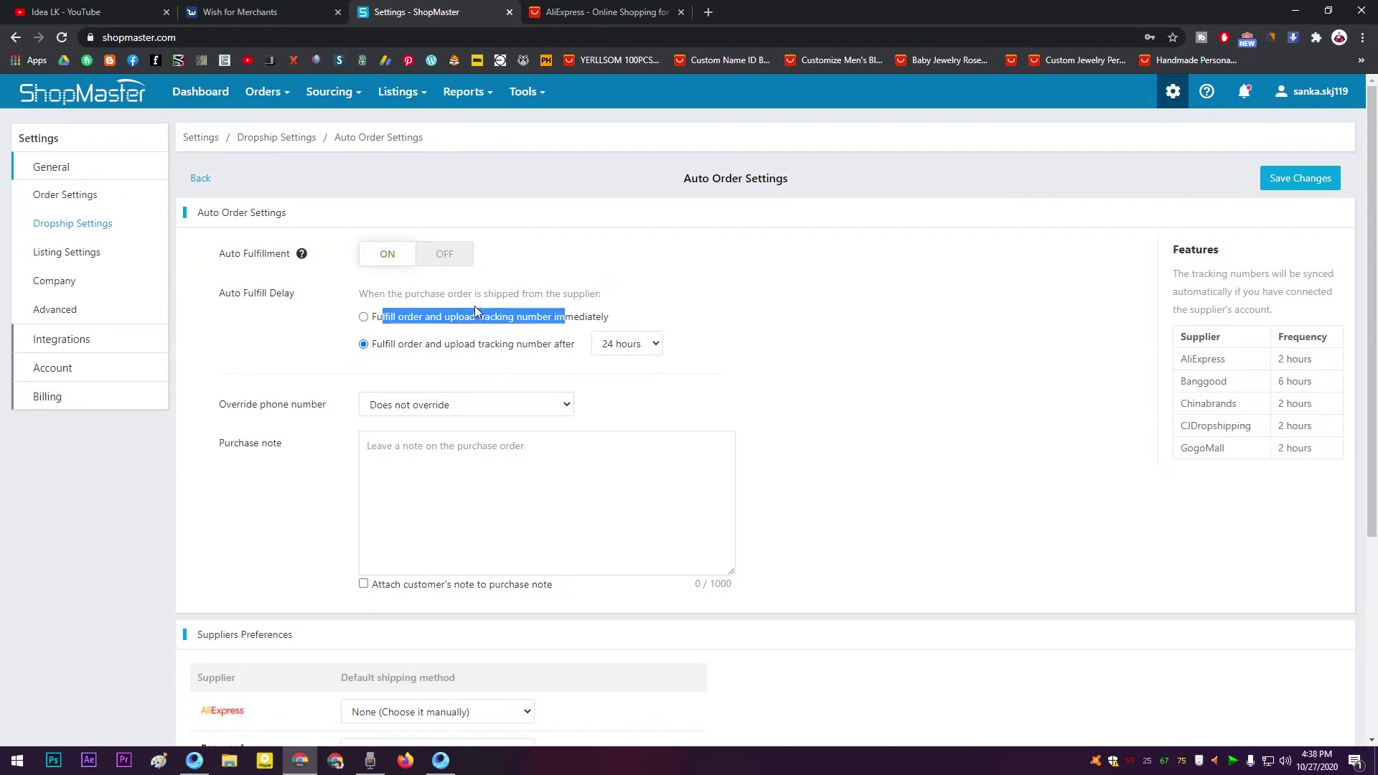
{"action": "left_click", "coordinate": [475, 307]}
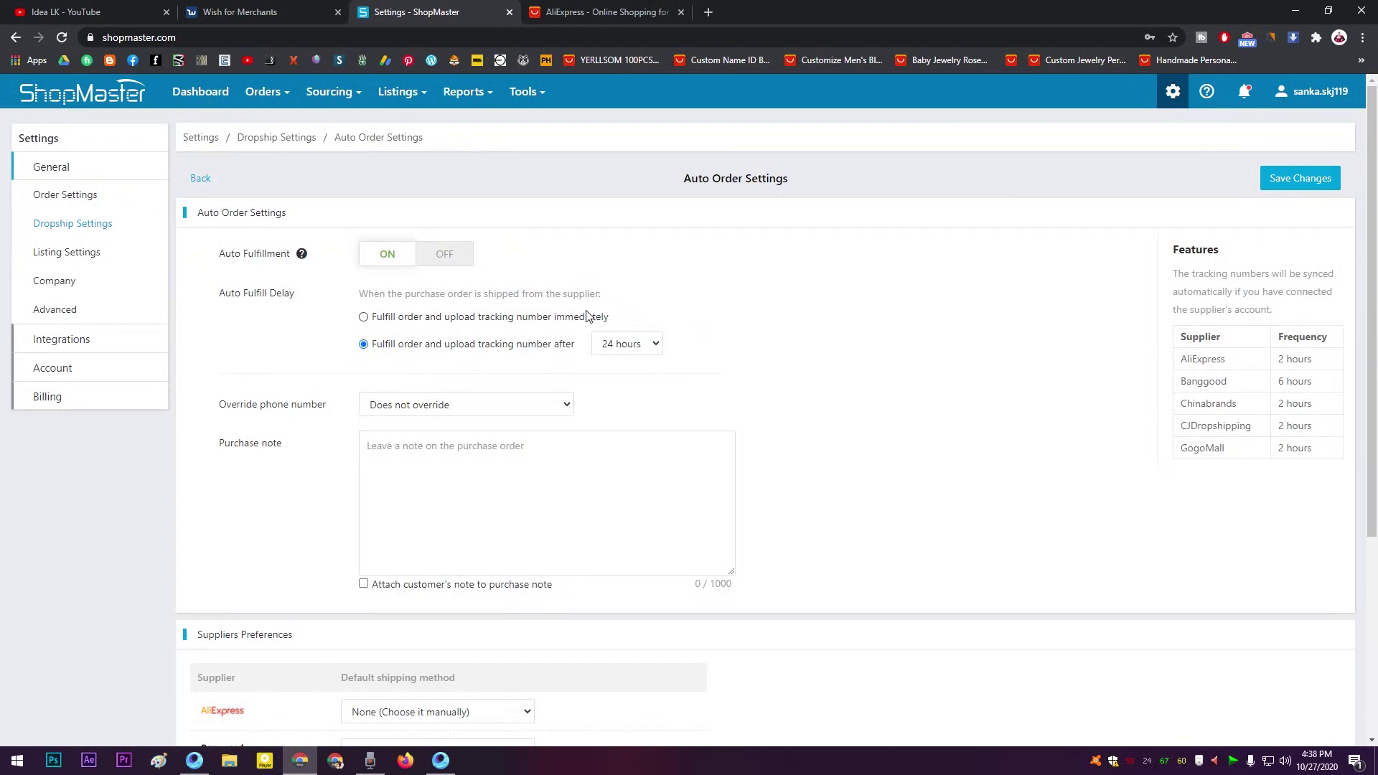
{"action": "left_click", "coordinate": [607, 344]}
{"action": "left_click", "coordinate": [607, 346]}
{"action": "left_click_drag", "start_coordinate": [494, 346], "coordinate": [428, 347]}
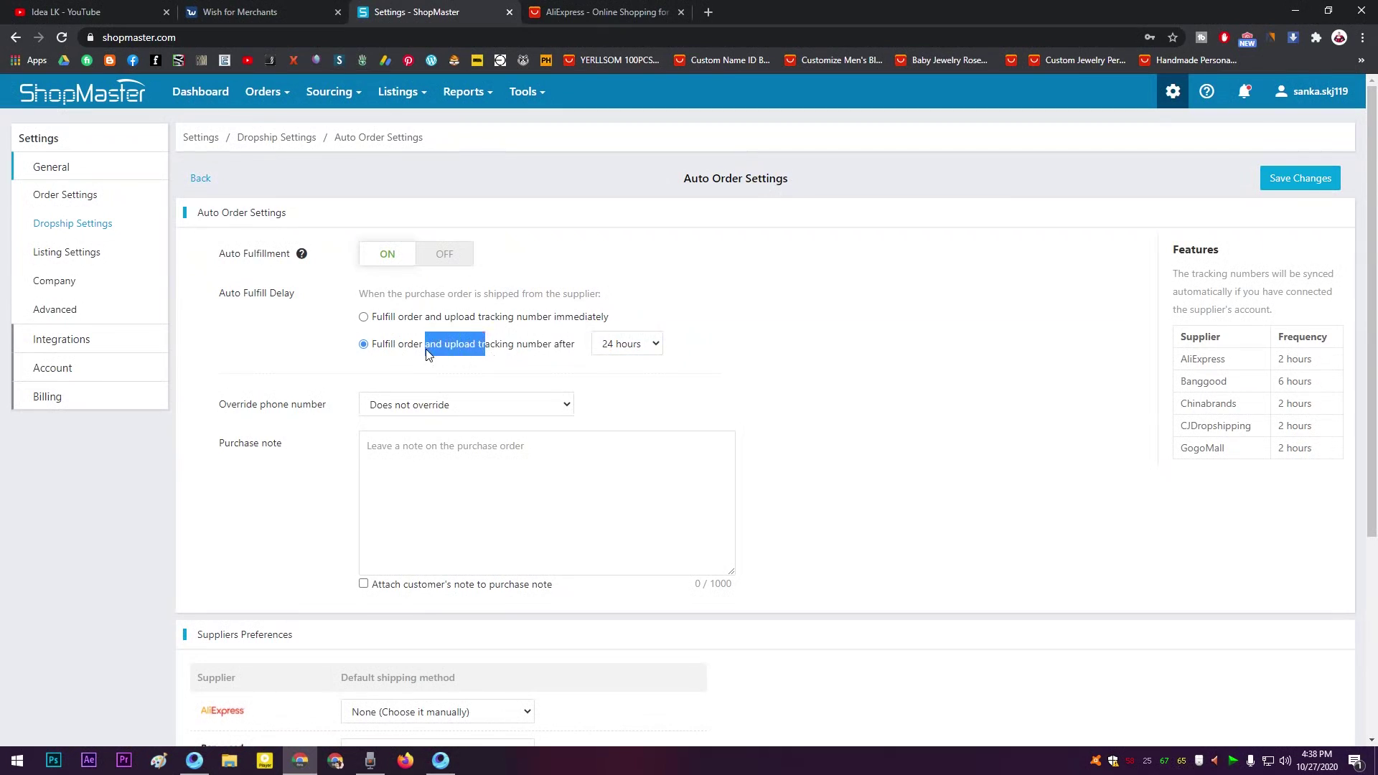
{"action": "left_click", "coordinate": [567, 359]}
{"action": "double_click", "coordinate": [564, 354]}
{"action": "left_click", "coordinate": [487, 367]}
- Examine the Override phone number choices and the Purchase note field in the Auto Order Settings
{"action": "left_click_drag", "start_coordinate": [265, 405], "coordinate": [317, 405]}
{"action": "left_click", "coordinate": [442, 406]}
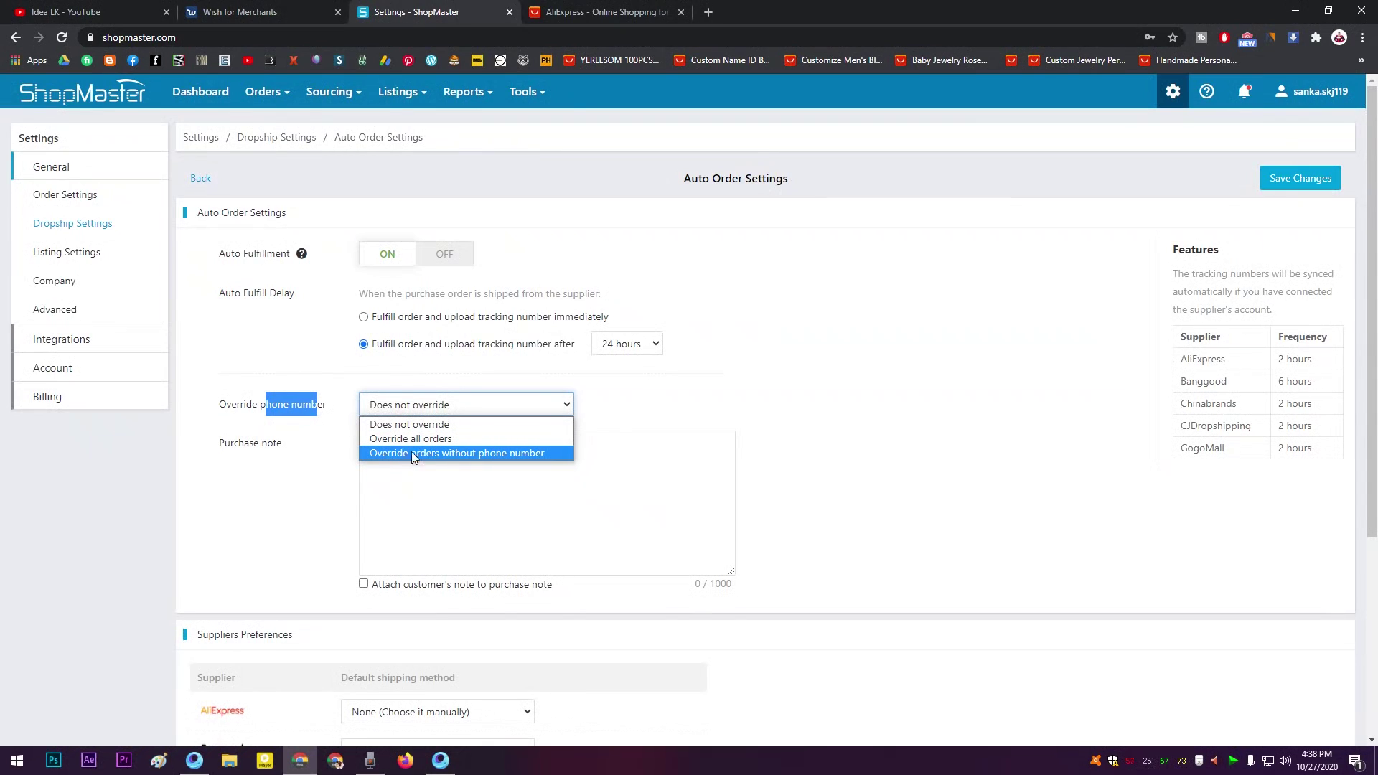
{"action": "left_click", "coordinate": [348, 438]}
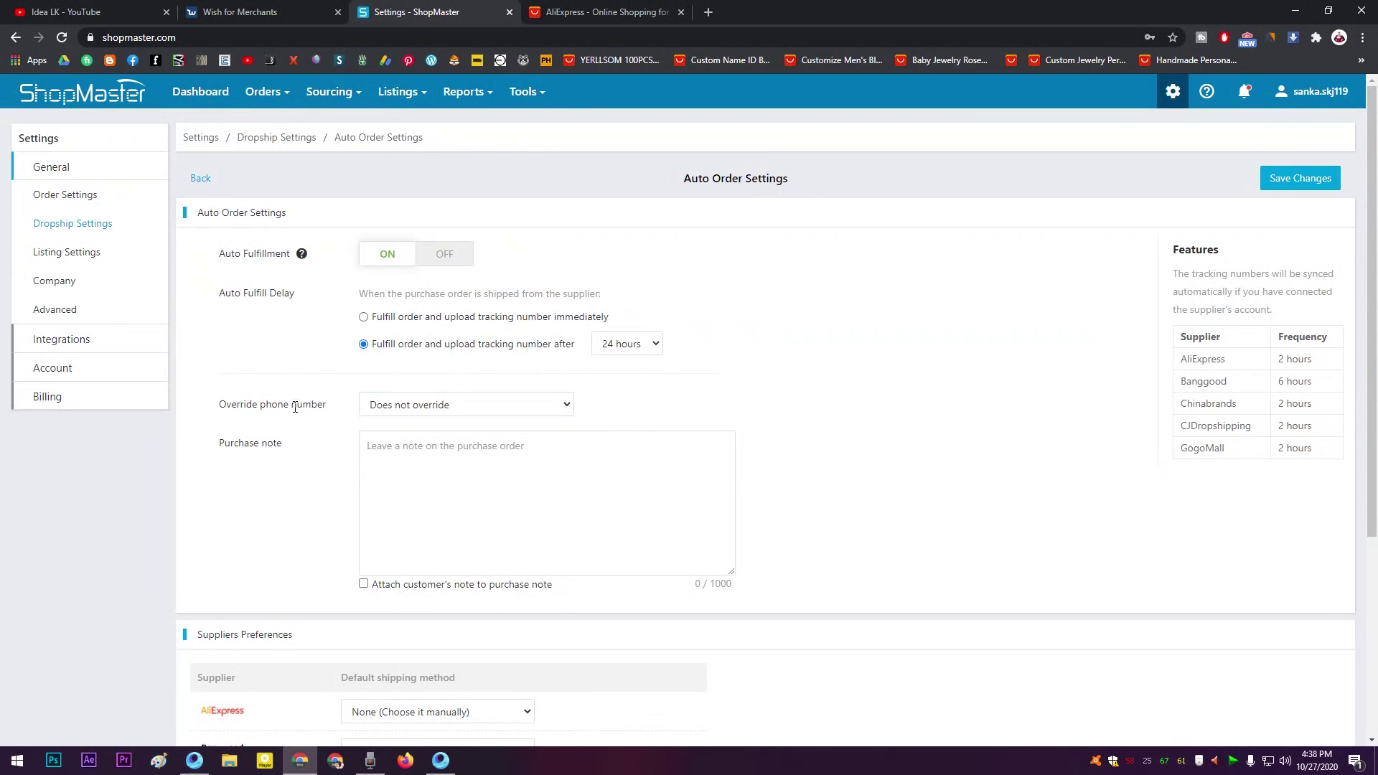
{"action": "left_click_drag", "start_coordinate": [256, 405], "coordinate": [217, 407]}
{"action": "left_click", "coordinate": [302, 419]}
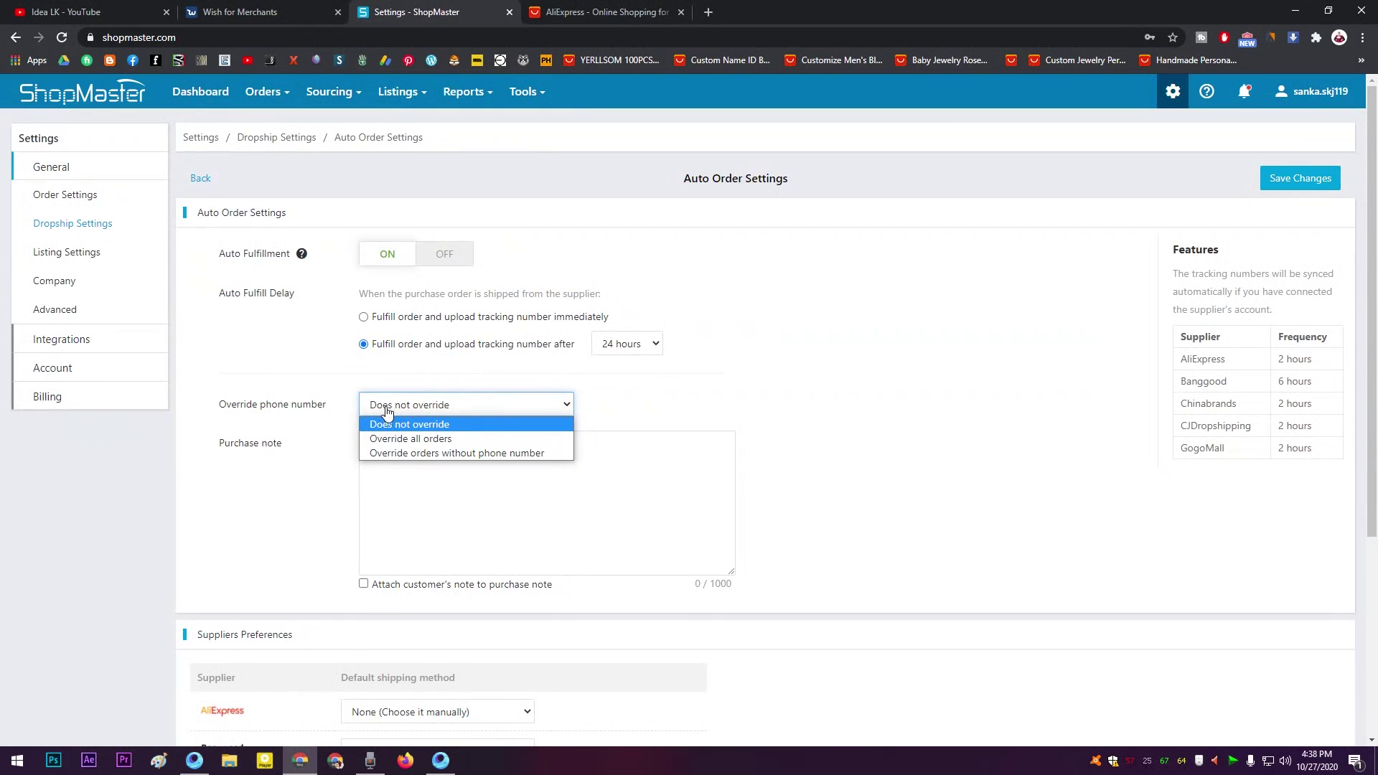
{"action": "left_click", "coordinate": [342, 445]}
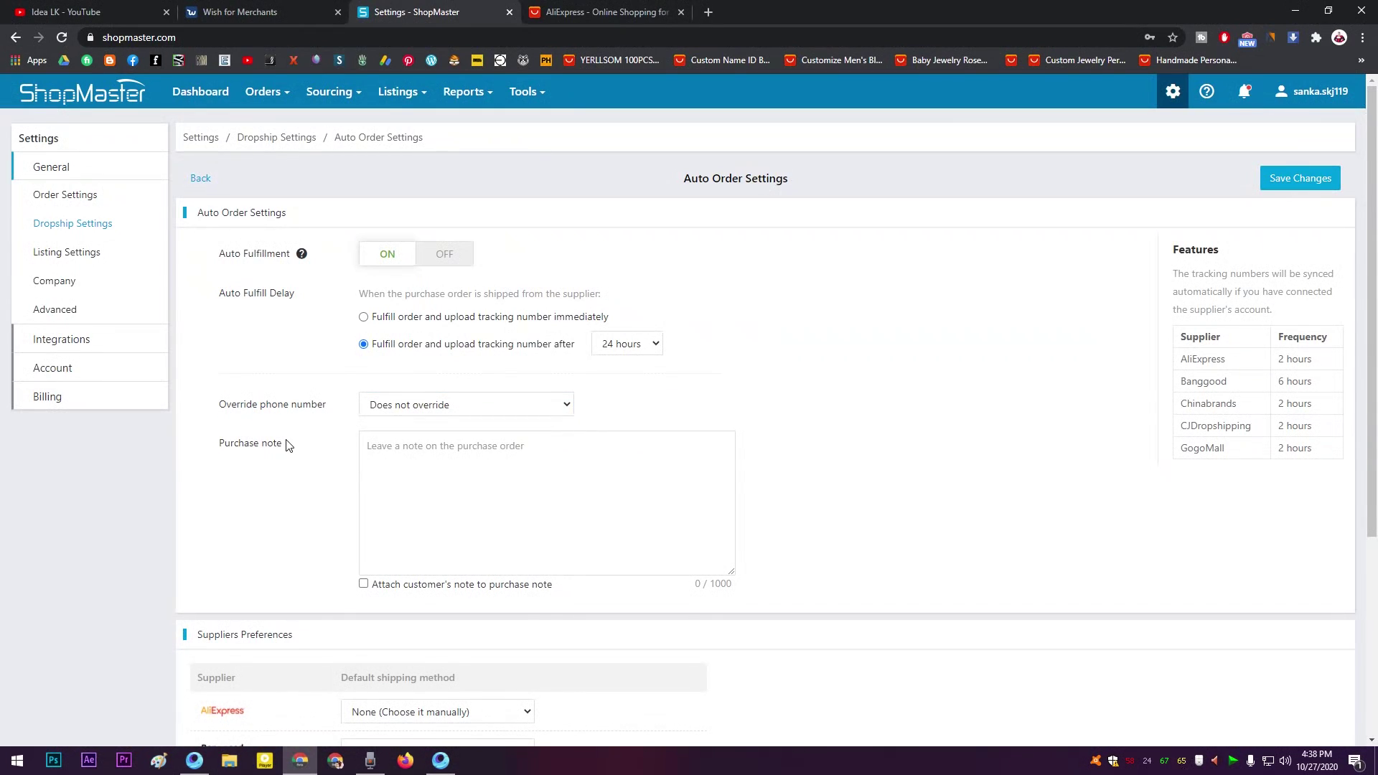
{"action": "left_click_drag", "start_coordinate": [288, 444], "coordinate": [201, 434]}
{"action": "left_click", "coordinate": [366, 463]}
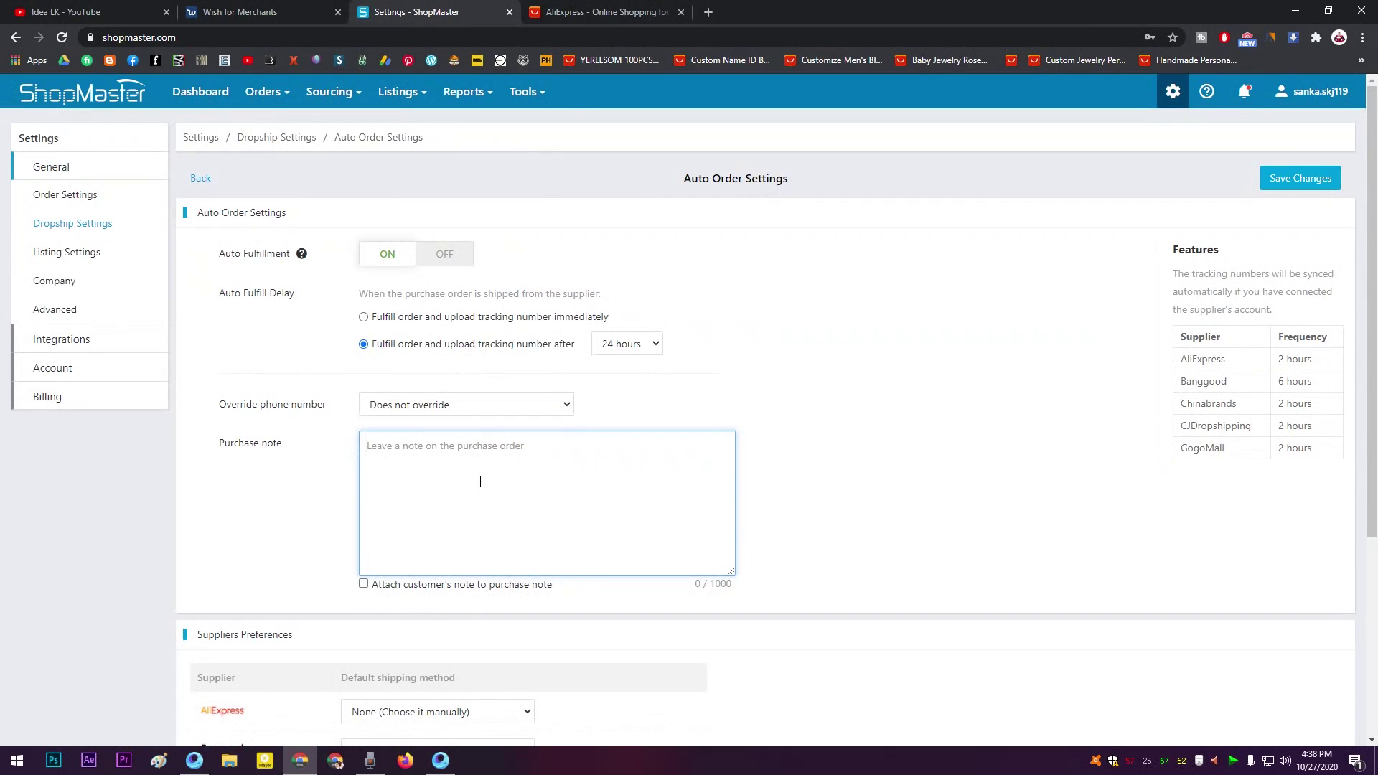
{"action": "left_click", "coordinate": [822, 480]}
- Save the Auto Order Settings
{"action": "scroll", "coordinate": [824, 481], "scroll_direction": "down", "scroll_amount": 2}
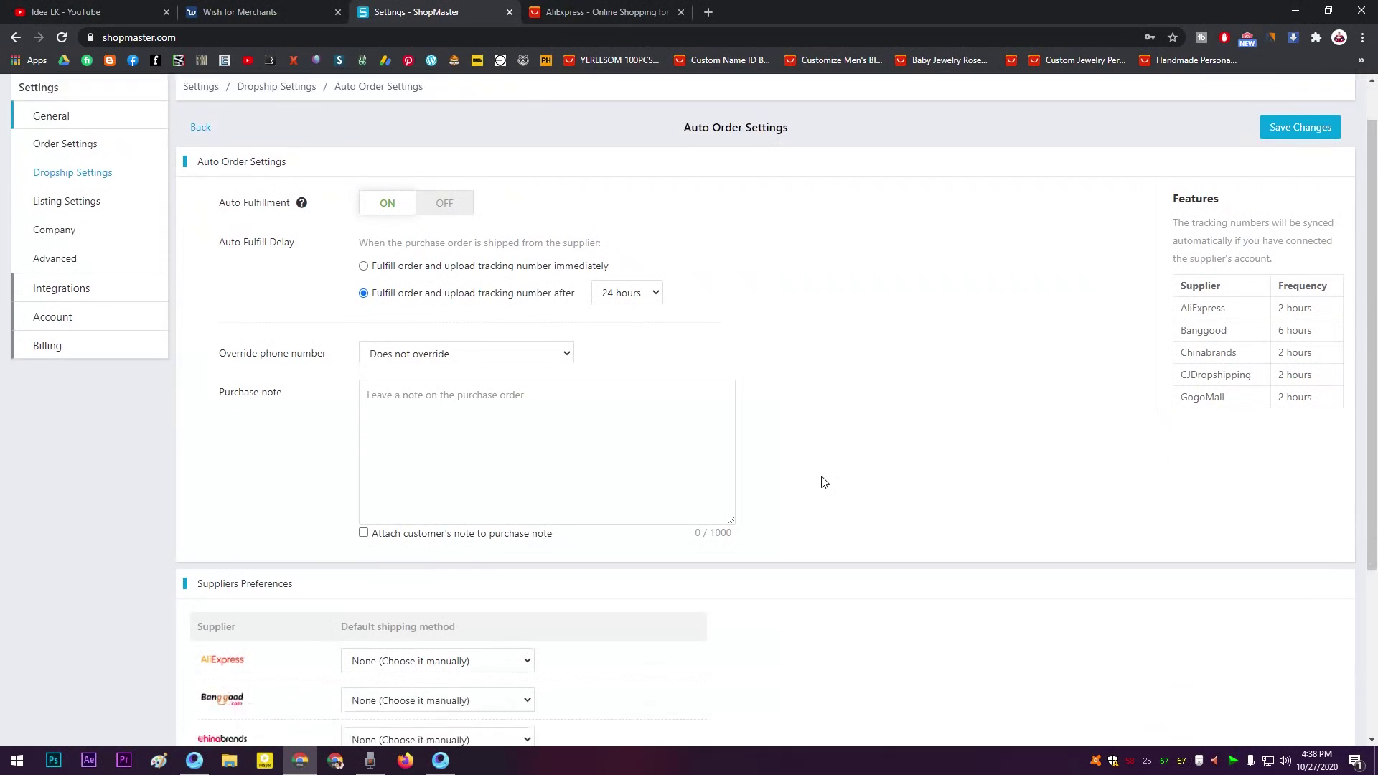
{"action": "scroll", "coordinate": [826, 482], "scroll_direction": "up", "scroll_amount": 2}
{"action": "left_click", "coordinate": [1297, 185]}
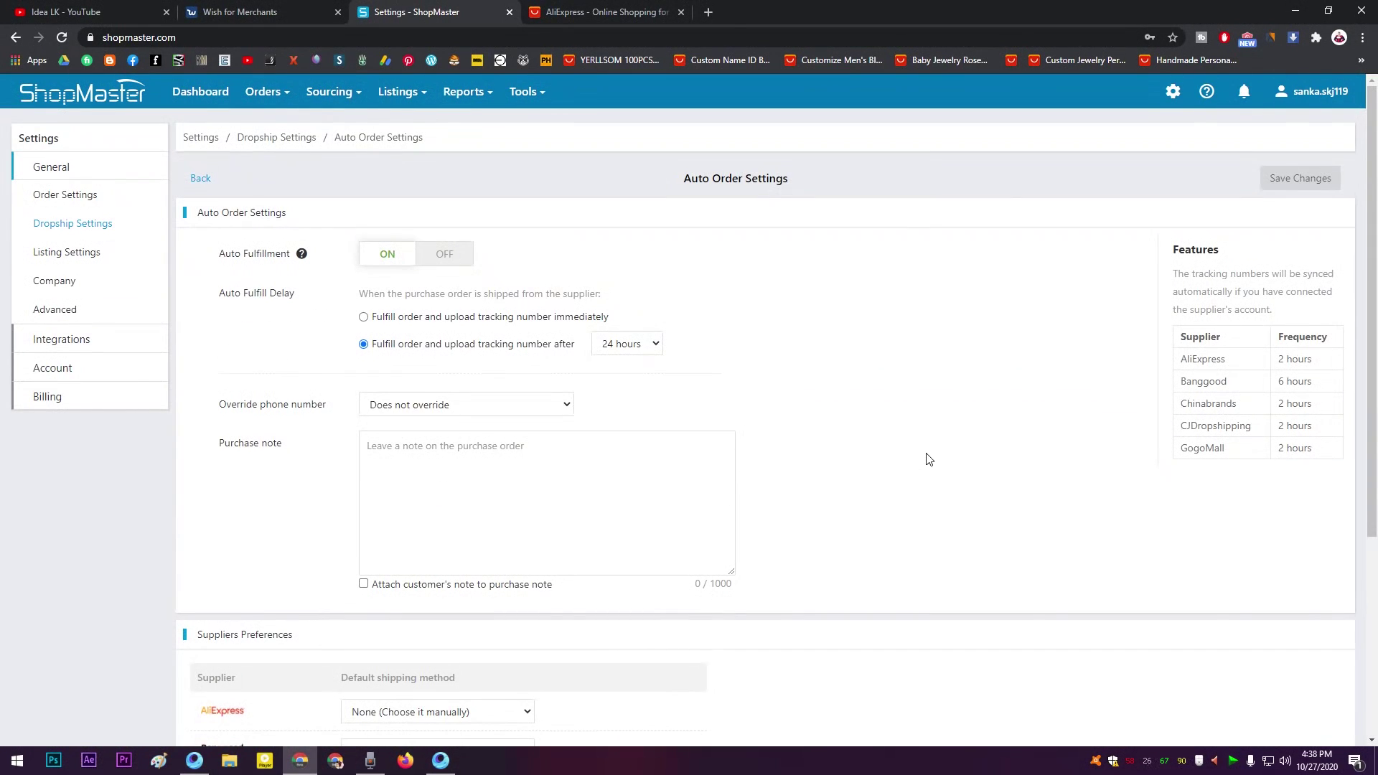
- Review the default shipping methods offered for AliExpress under Suppliers Preferences
{"action": "scroll", "coordinate": [928, 459], "scroll_direction": "down", "scroll_amount": 5}
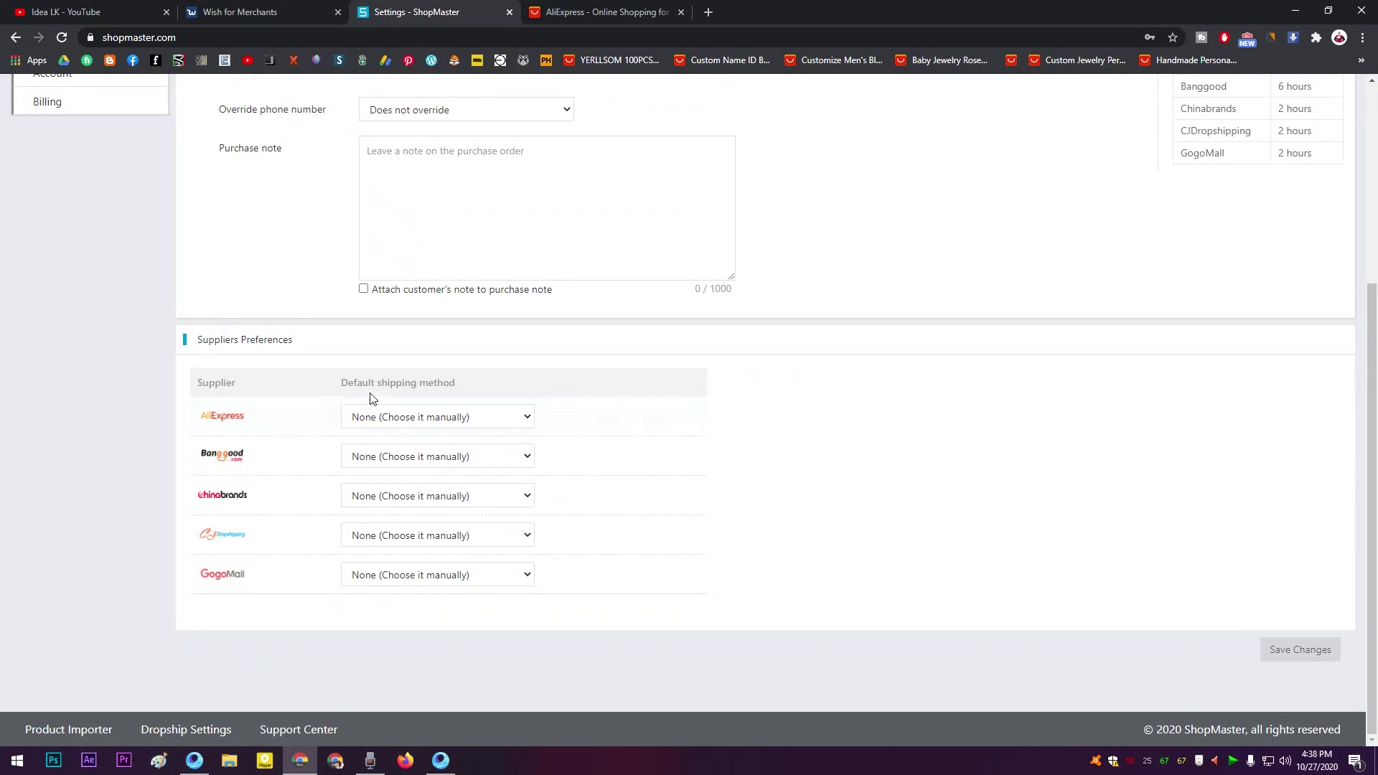
{"action": "left_click", "coordinate": [435, 422]}
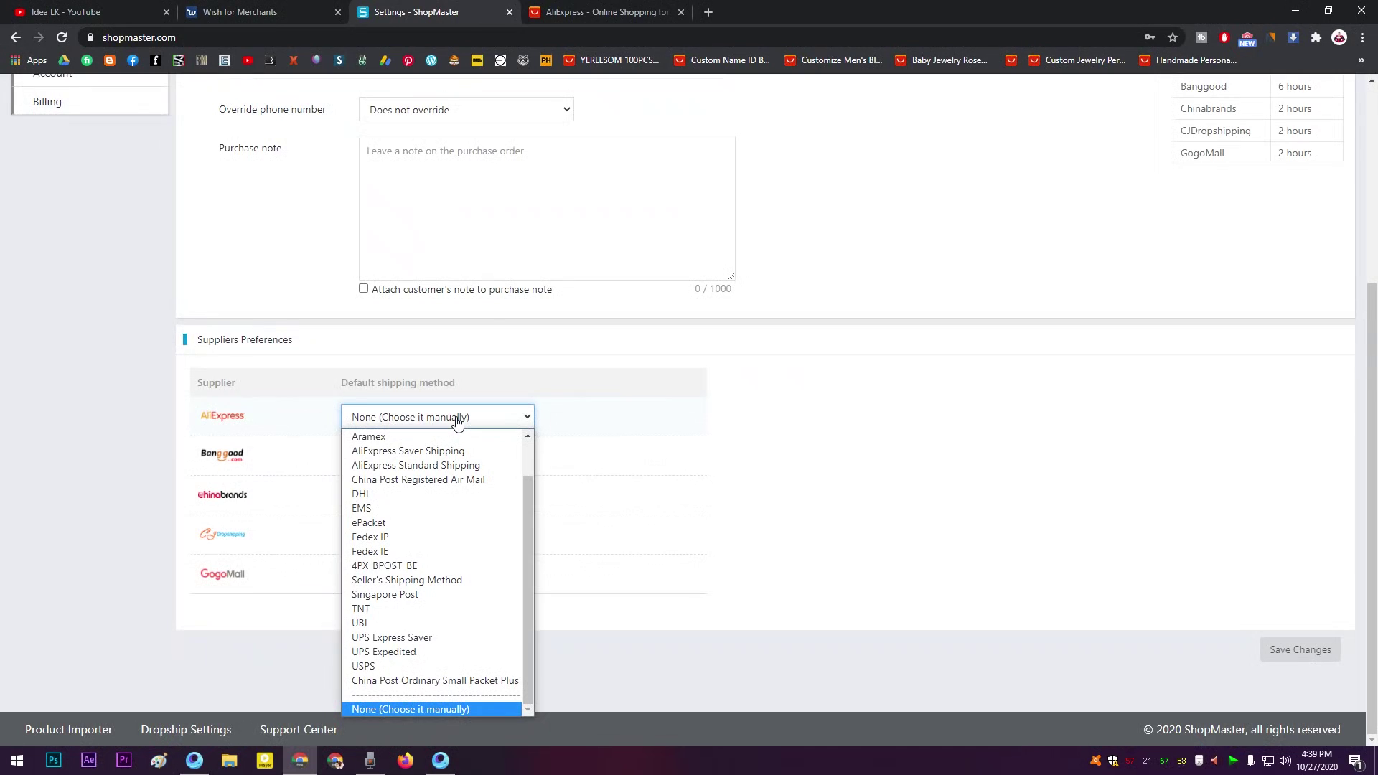
{"action": "left_click", "coordinate": [457, 421]}
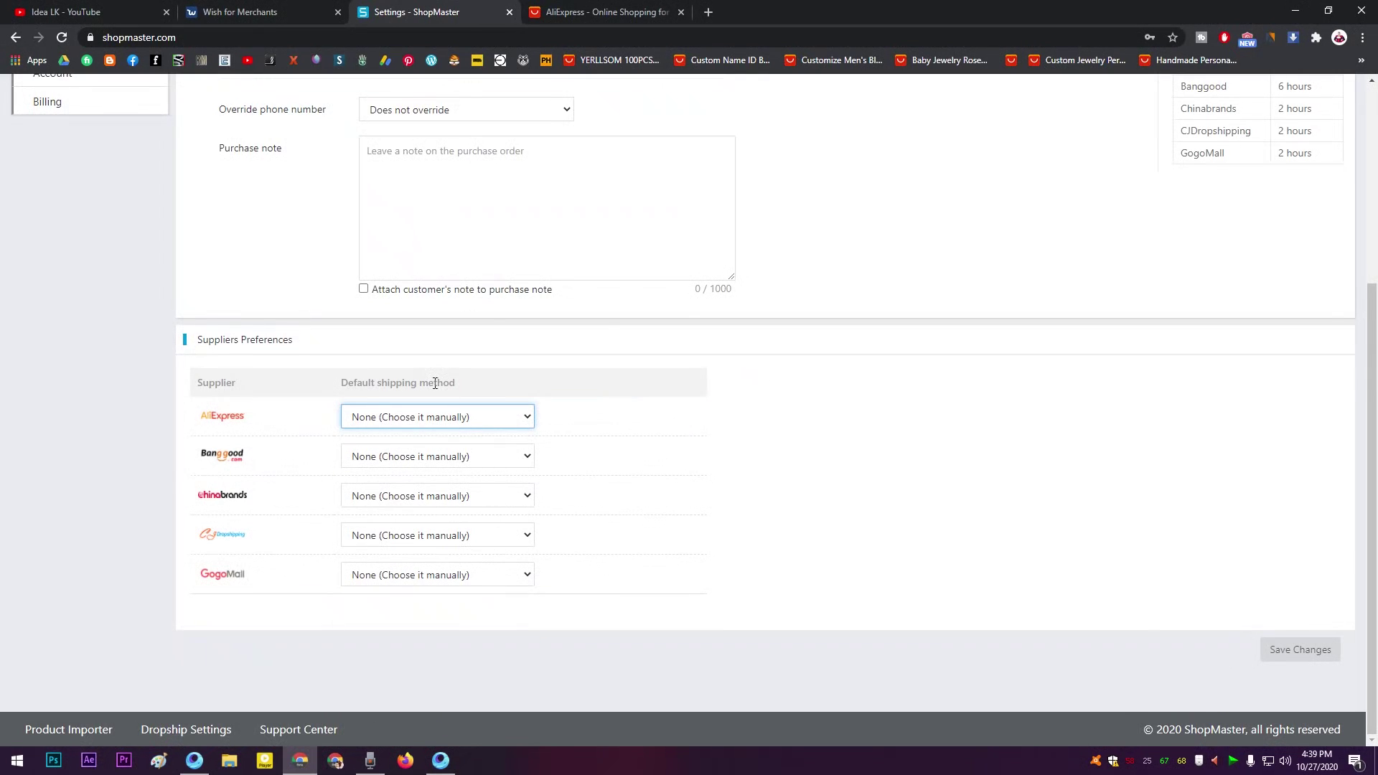
{"action": "left_click_drag", "start_coordinate": [292, 412], "coordinate": [204, 426]}
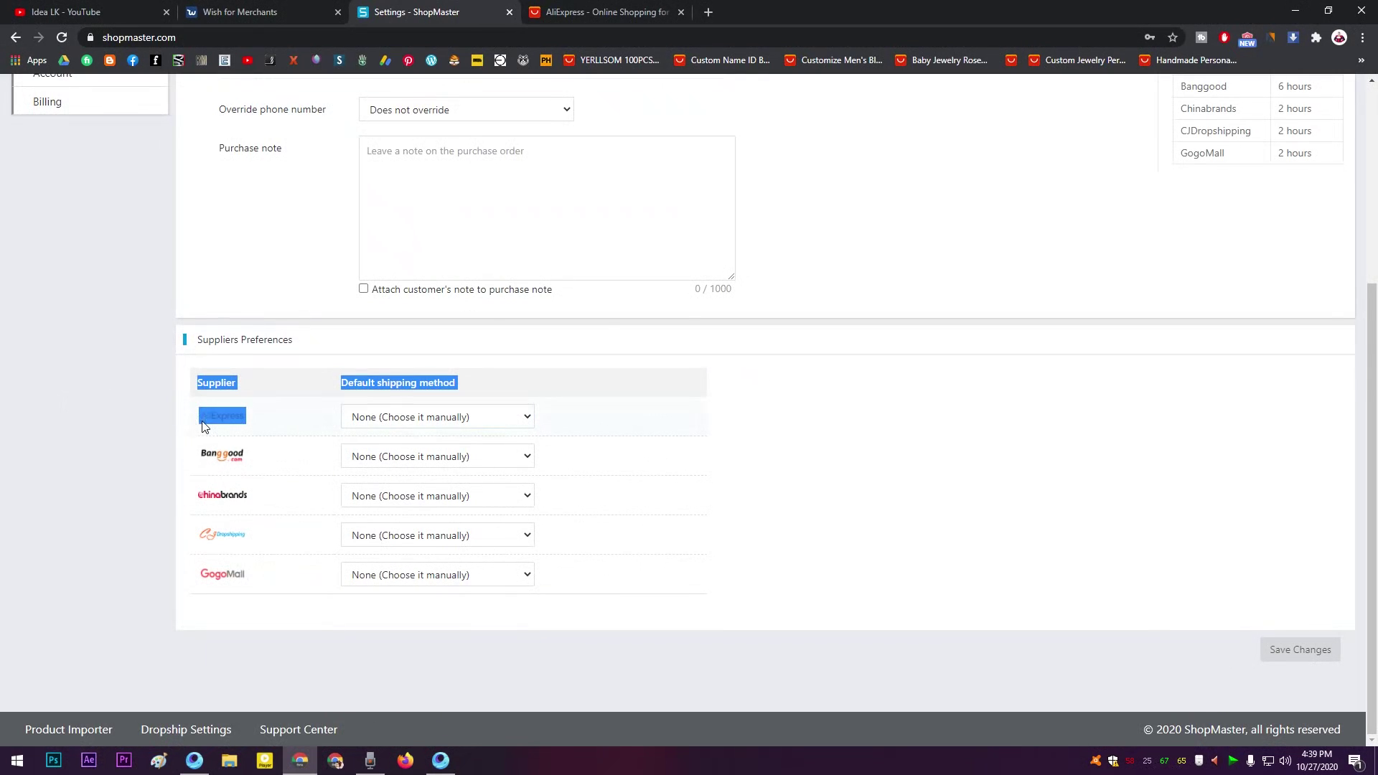
{"action": "left_click", "coordinate": [190, 431]}
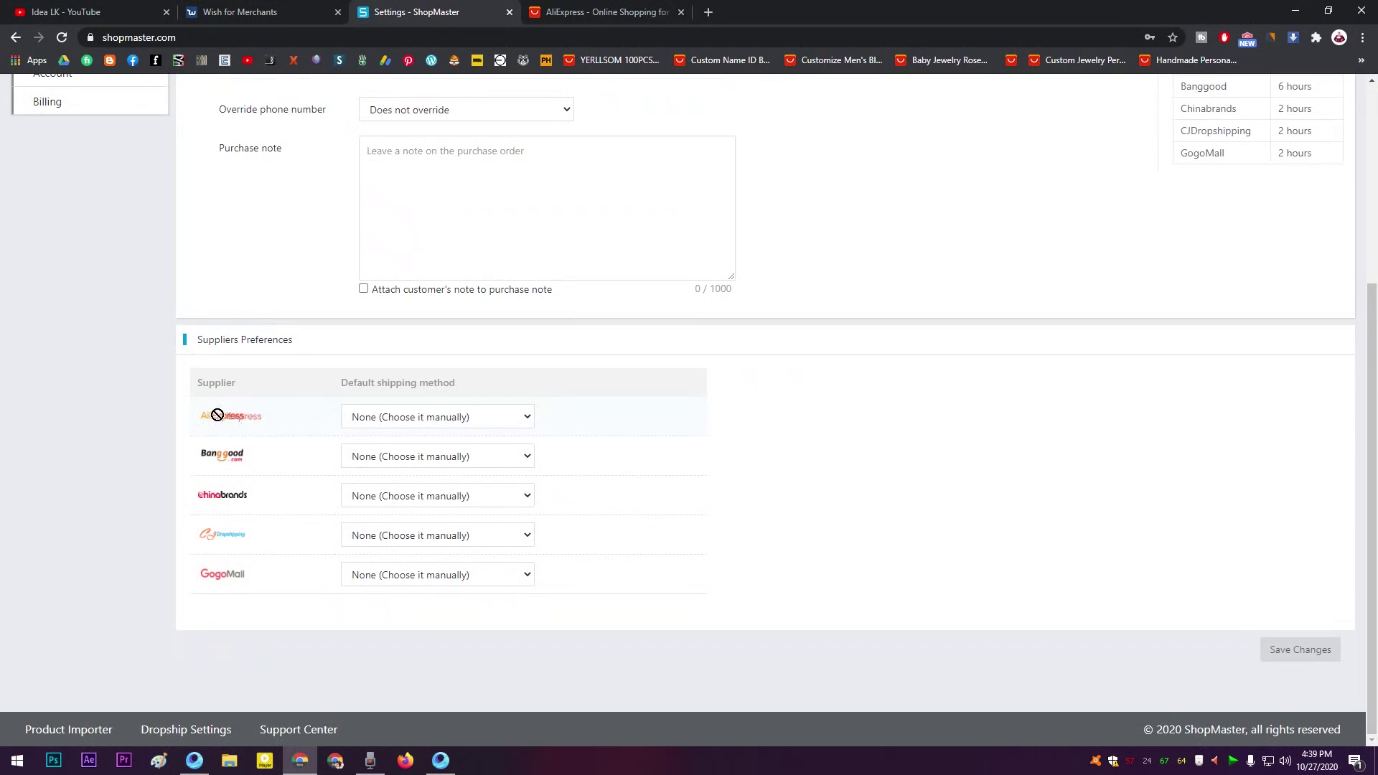
{"action": "double_click", "coordinate": [239, 420]}
- Try EMS as the default shipping method for AliExpress and restore None (Choose it manually)
{"action": "left_click", "coordinate": [437, 420]}
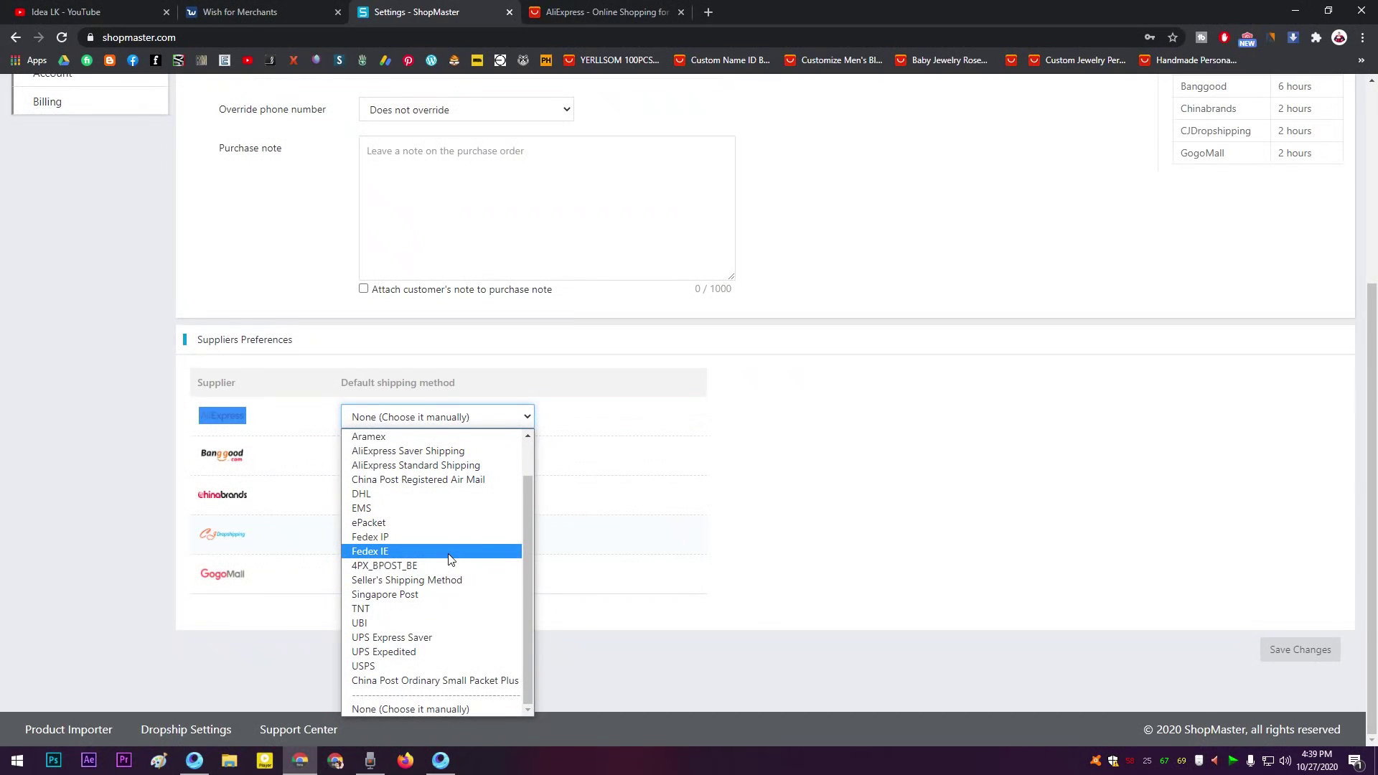
{"action": "left_click", "coordinate": [437, 510]}
{"action": "left_click", "coordinate": [440, 418]}
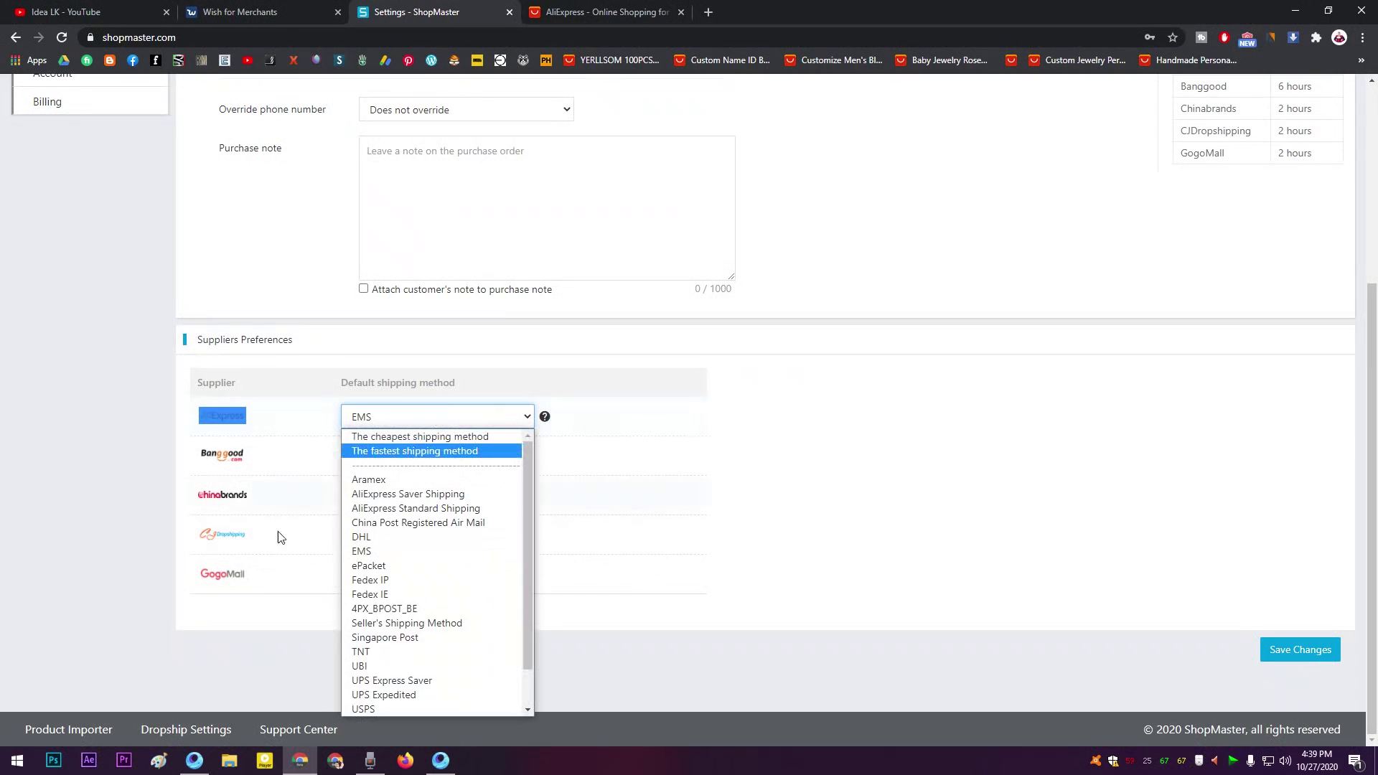
{"action": "scroll", "coordinate": [389, 708], "scroll_direction": "down", "scroll_amount": 1}
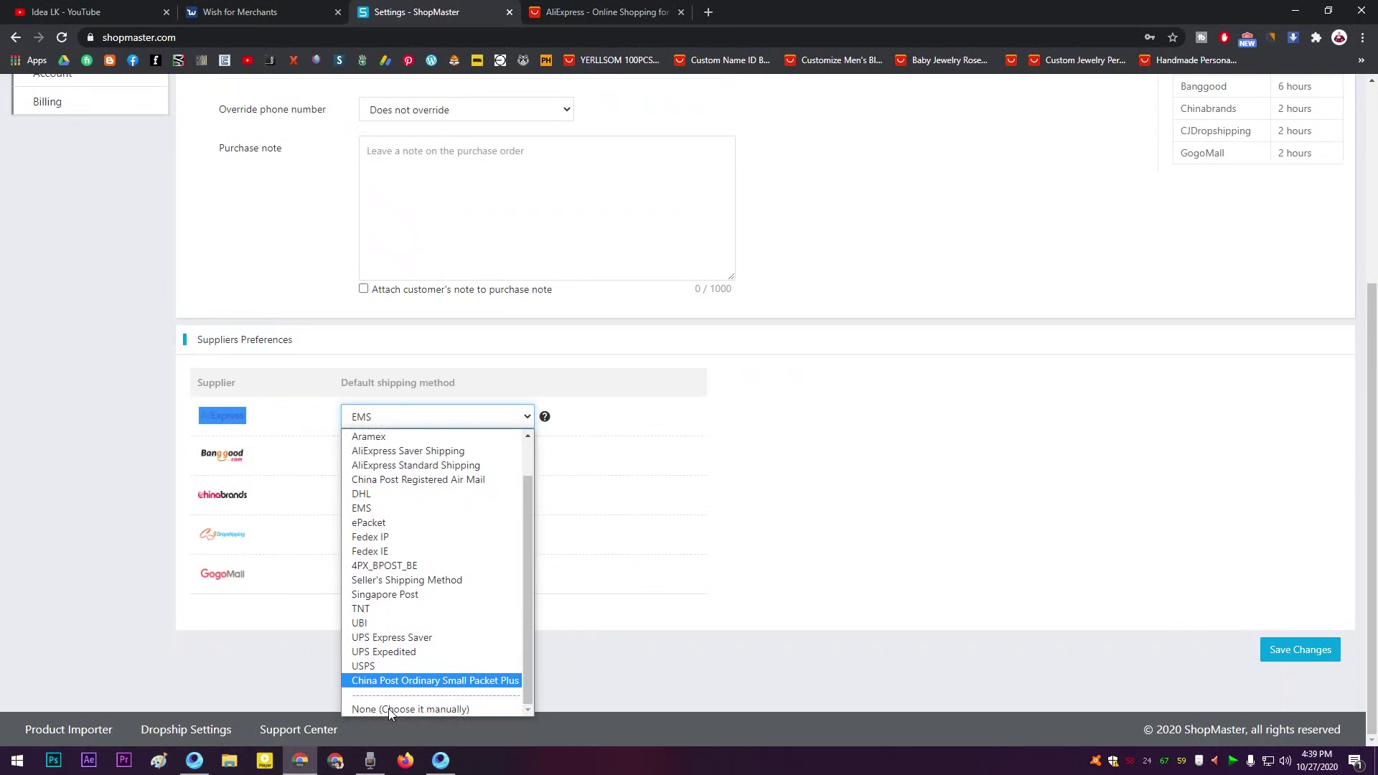
{"action": "left_click", "coordinate": [390, 710]}
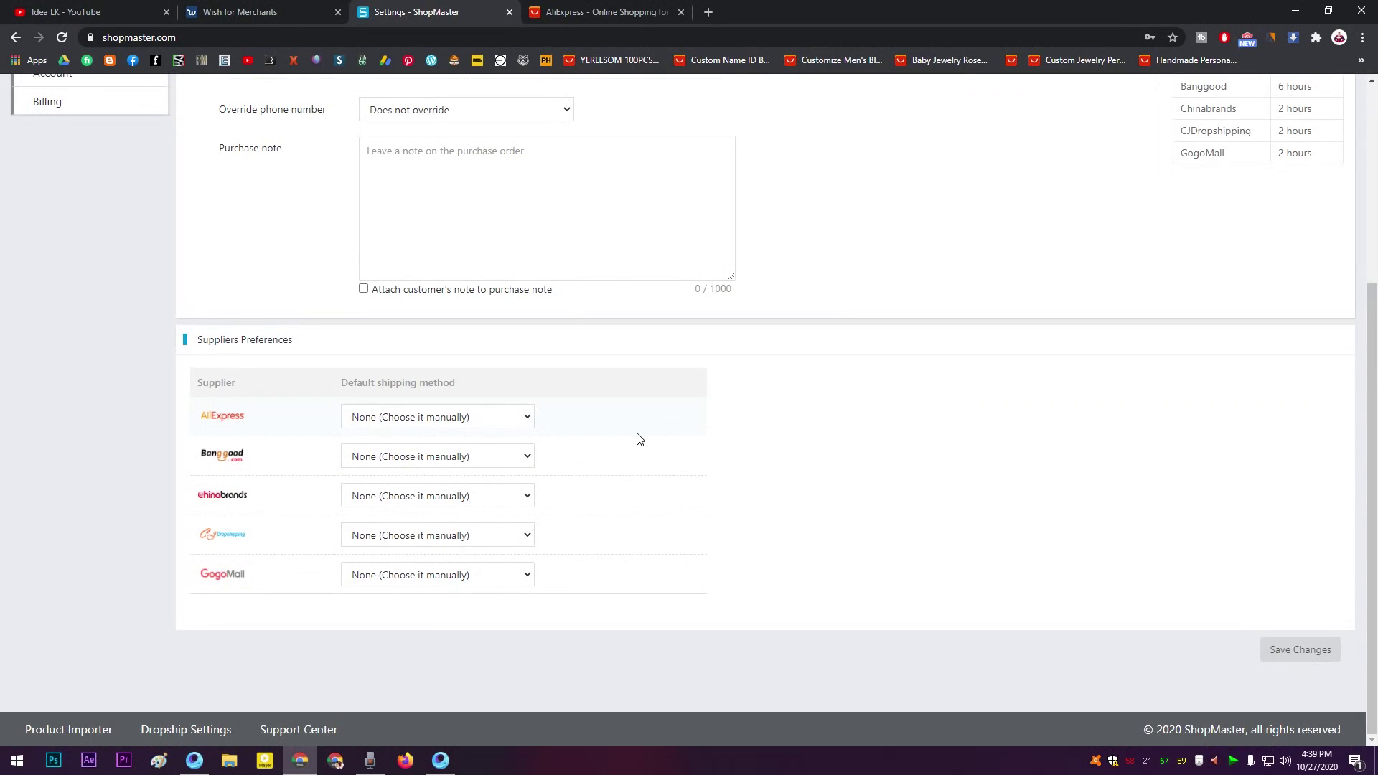
- Begin the purchase note with "hello!" and, on a new line, "Welcome to Kullybee Store"
{"action": "scroll", "coordinate": [794, 446], "scroll_direction": "up", "scroll_amount": 4}
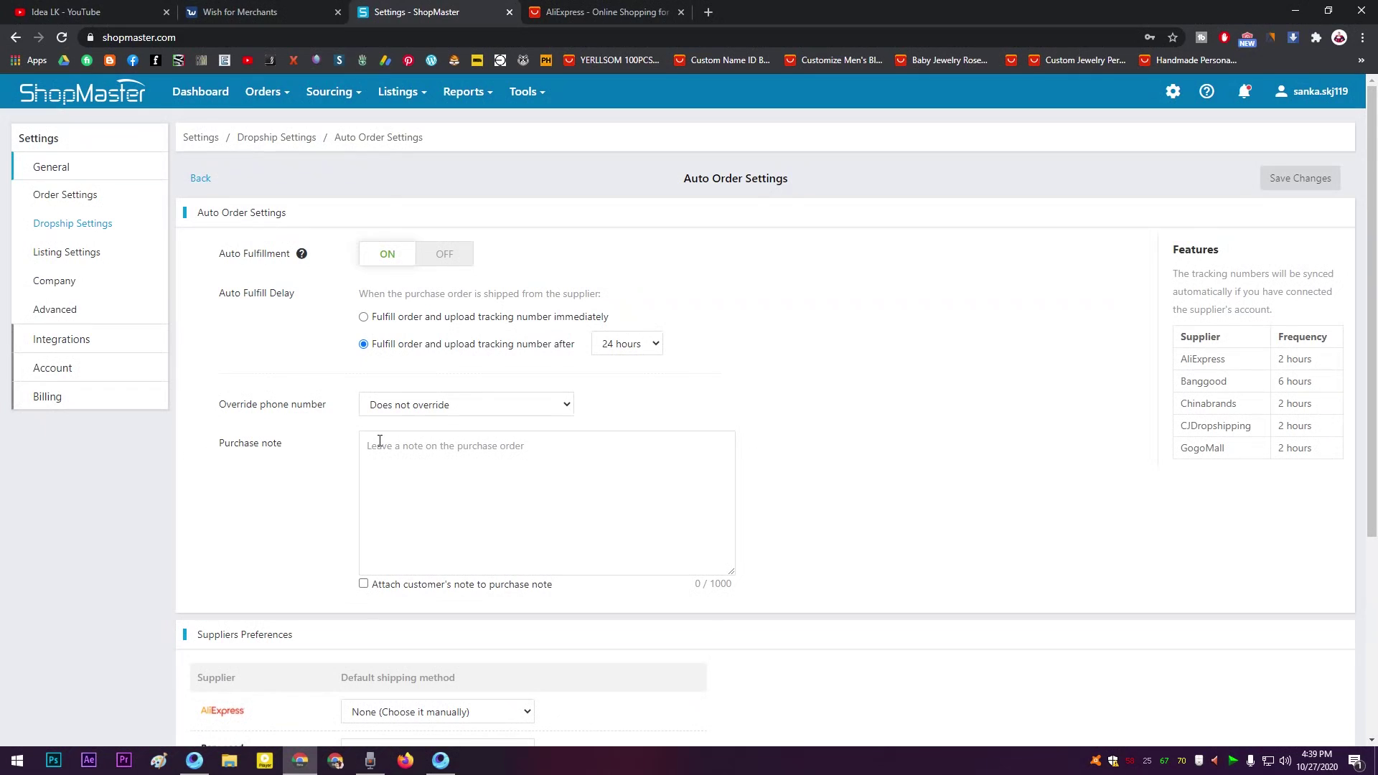
{"action": "left_click", "coordinate": [366, 444]}
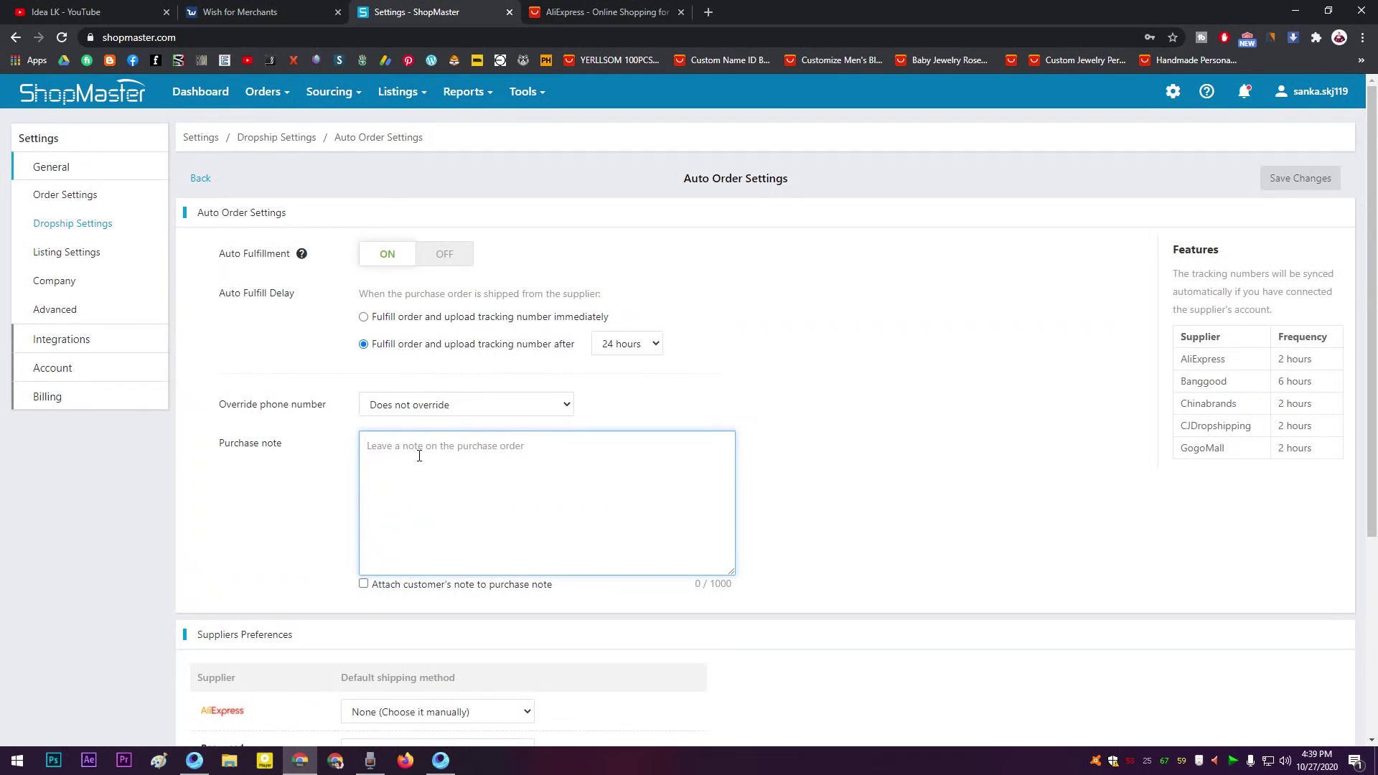
{"action": "type", "text": "hello"}
{"action": "type", "text": "! Wel"}
{"action": "type", "text": "come To "}
{"action": "type", "text": "to"}
{"action": "key", "text": "BackSpace"}
{"action": "type", "text": "Kullybee Store"}
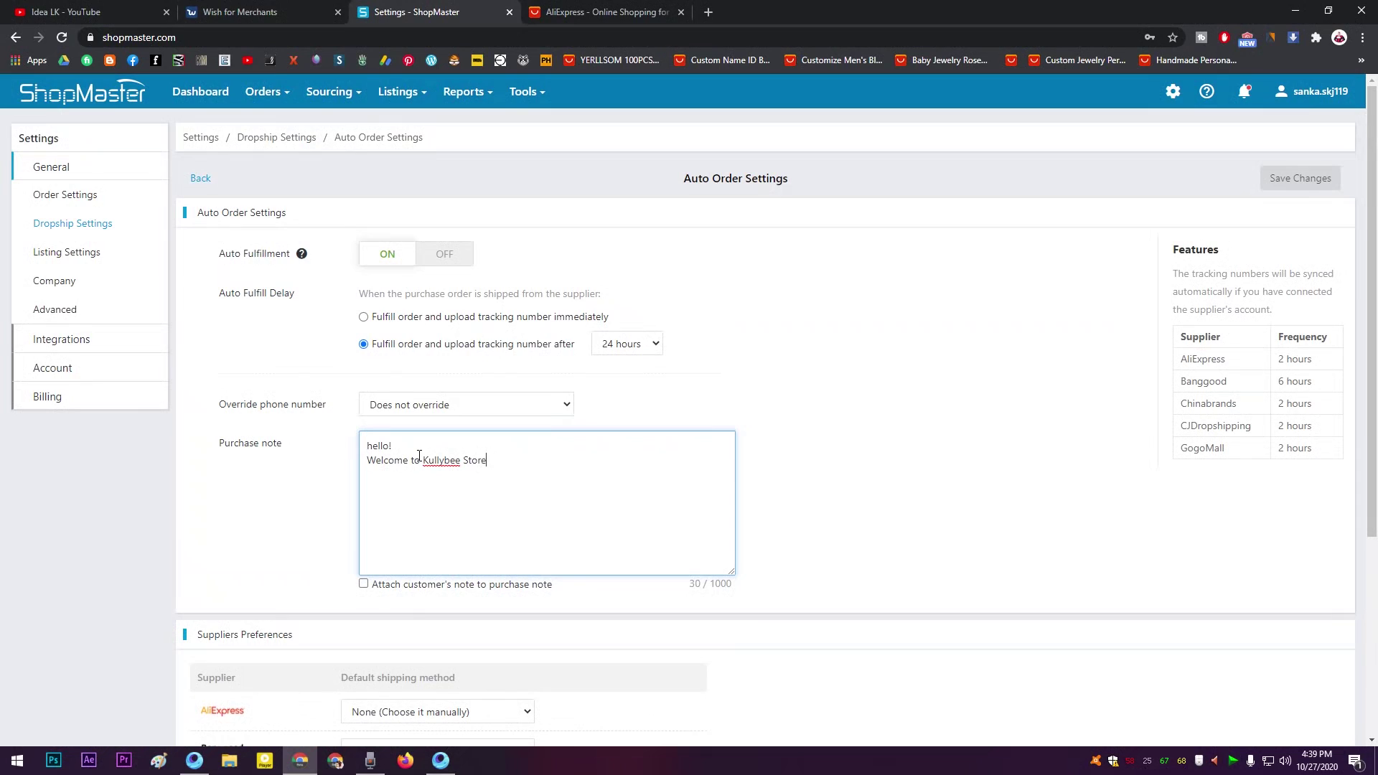
- Complete the purchase note: end the welcome line with "!" and add "Thank you for ordering. We will deliver your order soon as possible!" and "Thank you."
{"action": "type", "text": "! Thank you F"}
{"action": "key", "text": "BackSpace"}
{"action": "type", "text": "for ordering"}
{"action": "type", "text": "We will deliver "}
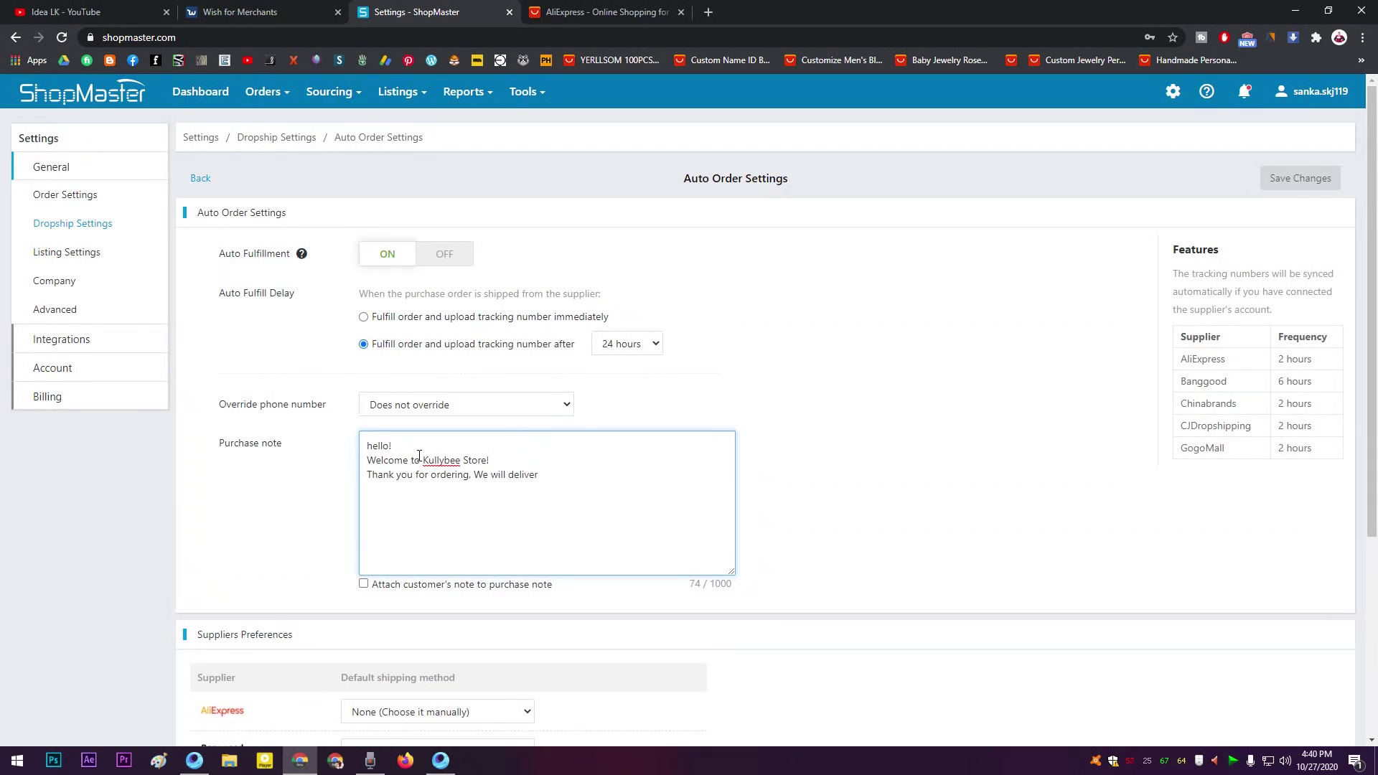
{"action": "type", "text": "your orde"}
{"action": "type", "text": "r soon as possible"}
{"action": "type", "text": "@!"}
{"action": "type", "text": "Thank you,"}
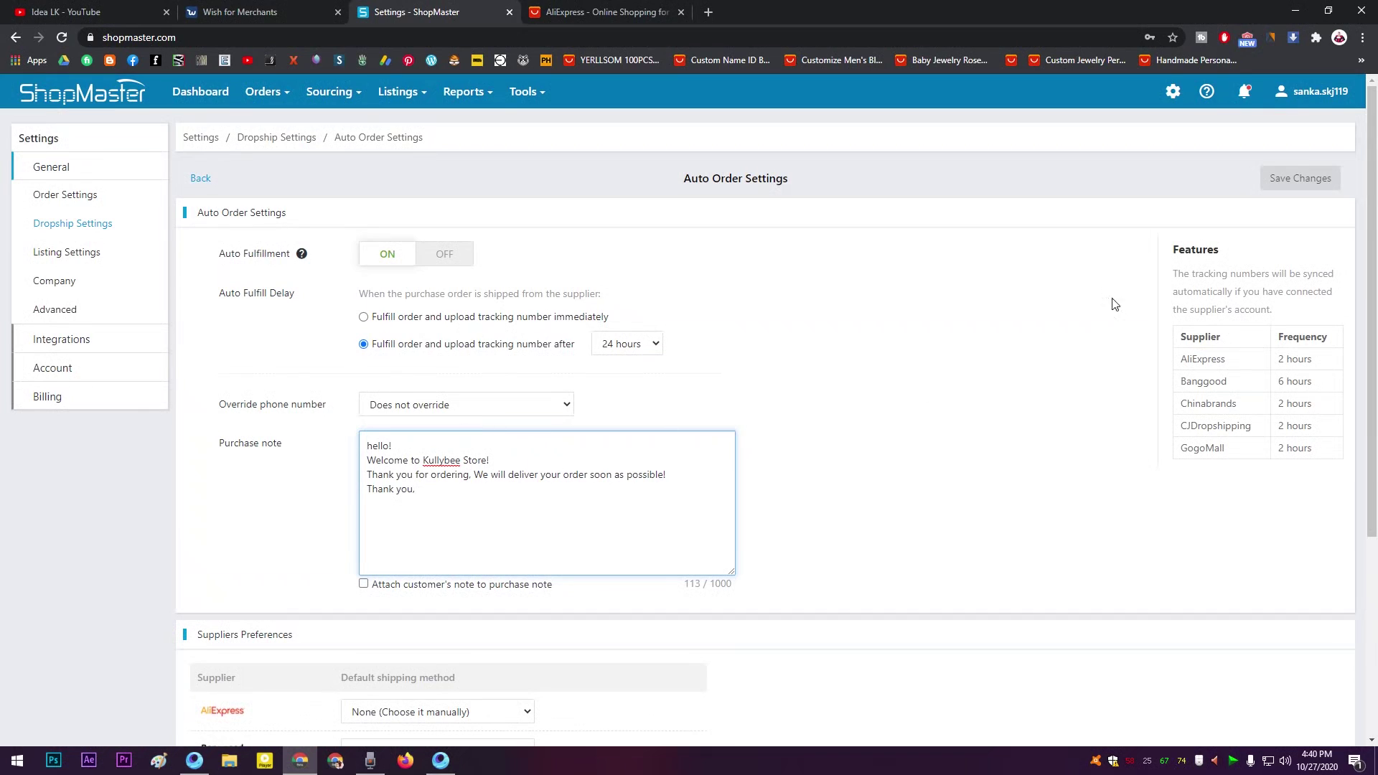
- Enable attaching the customer's note to the purchase note and save the Auto Order Settings
{"action": "scroll", "coordinate": [1112, 307], "scroll_direction": "down", "scroll_amount": 3}
{"action": "left_click", "coordinate": [452, 370]}
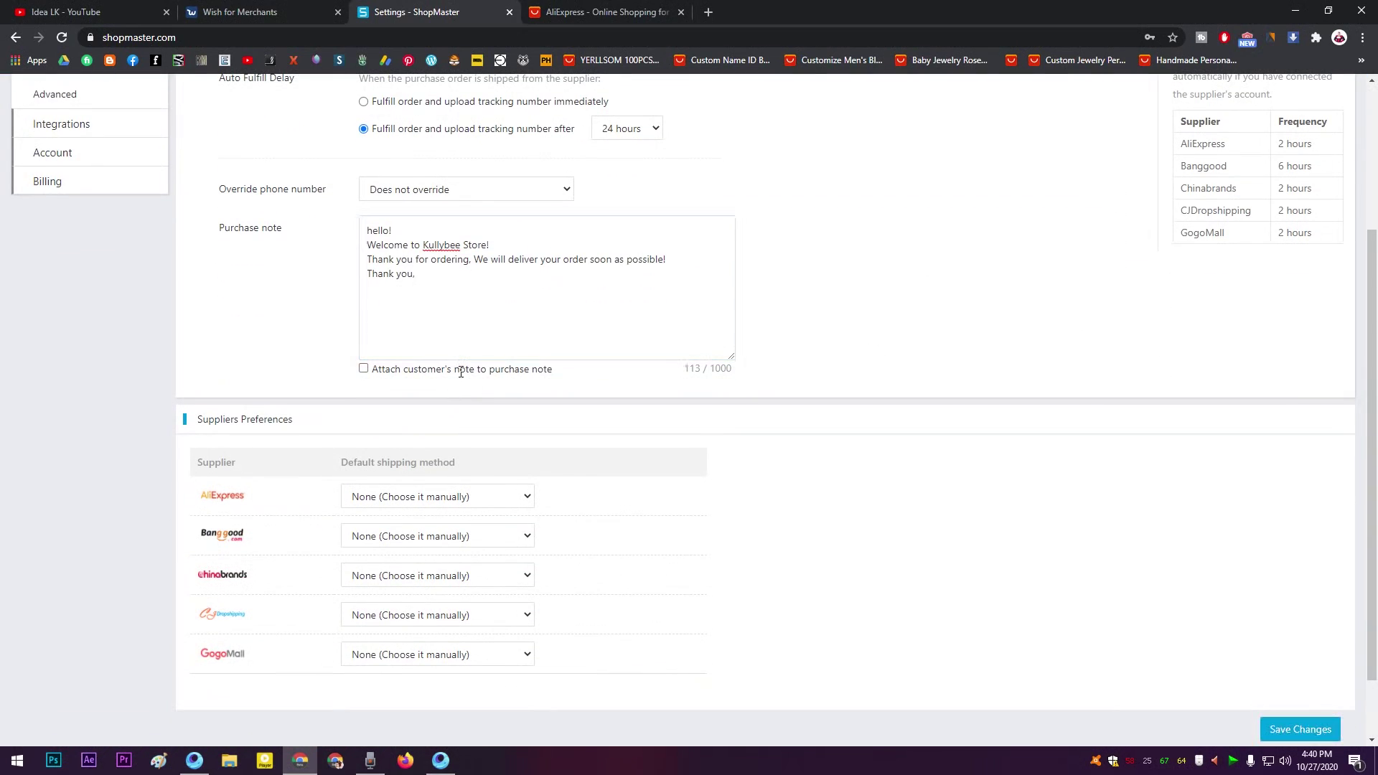
{"action": "left_click", "coordinate": [1280, 731]}
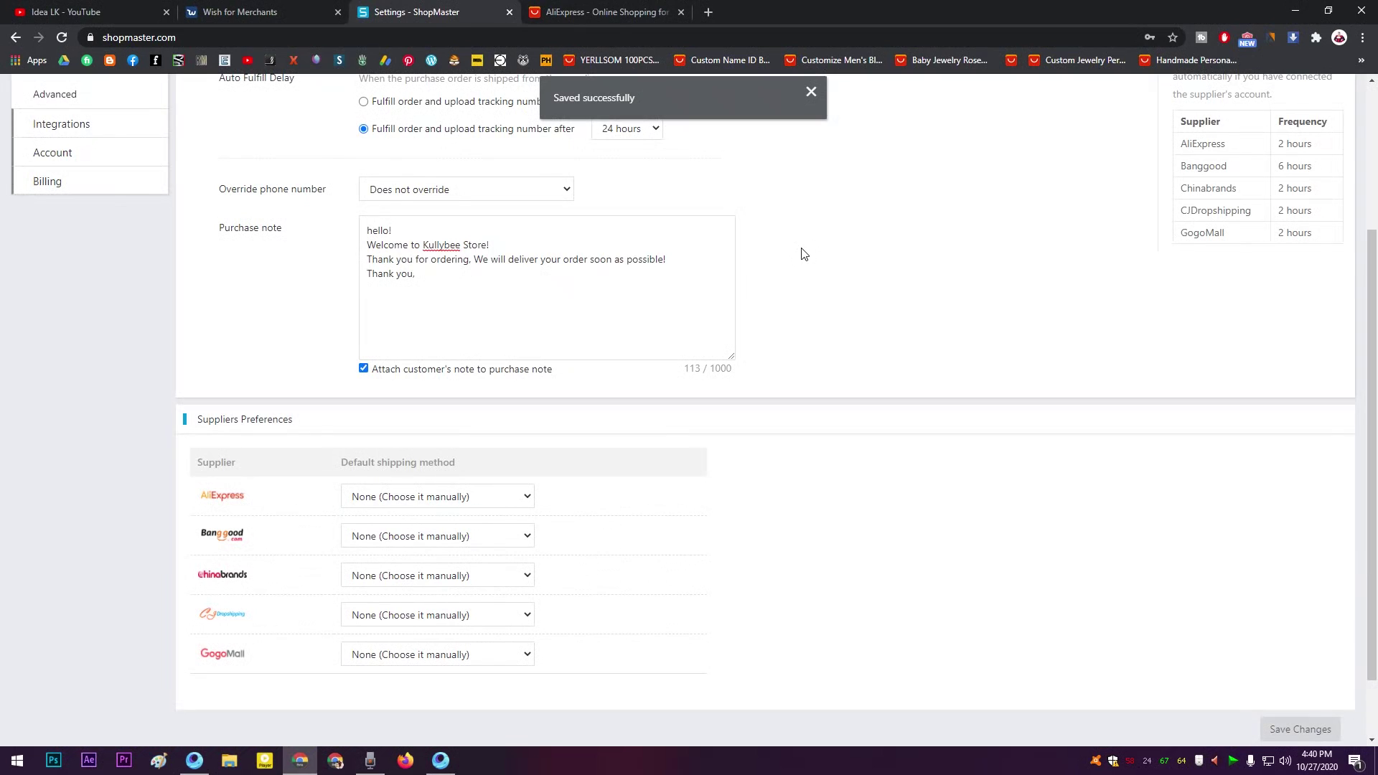
- Open Import Settings from the Dropship Settings and examine the suppliers' options, including the AliExpress warehouse preference
{"action": "scroll", "coordinate": [502, 236], "scroll_direction": "up", "scroll_amount": 3}
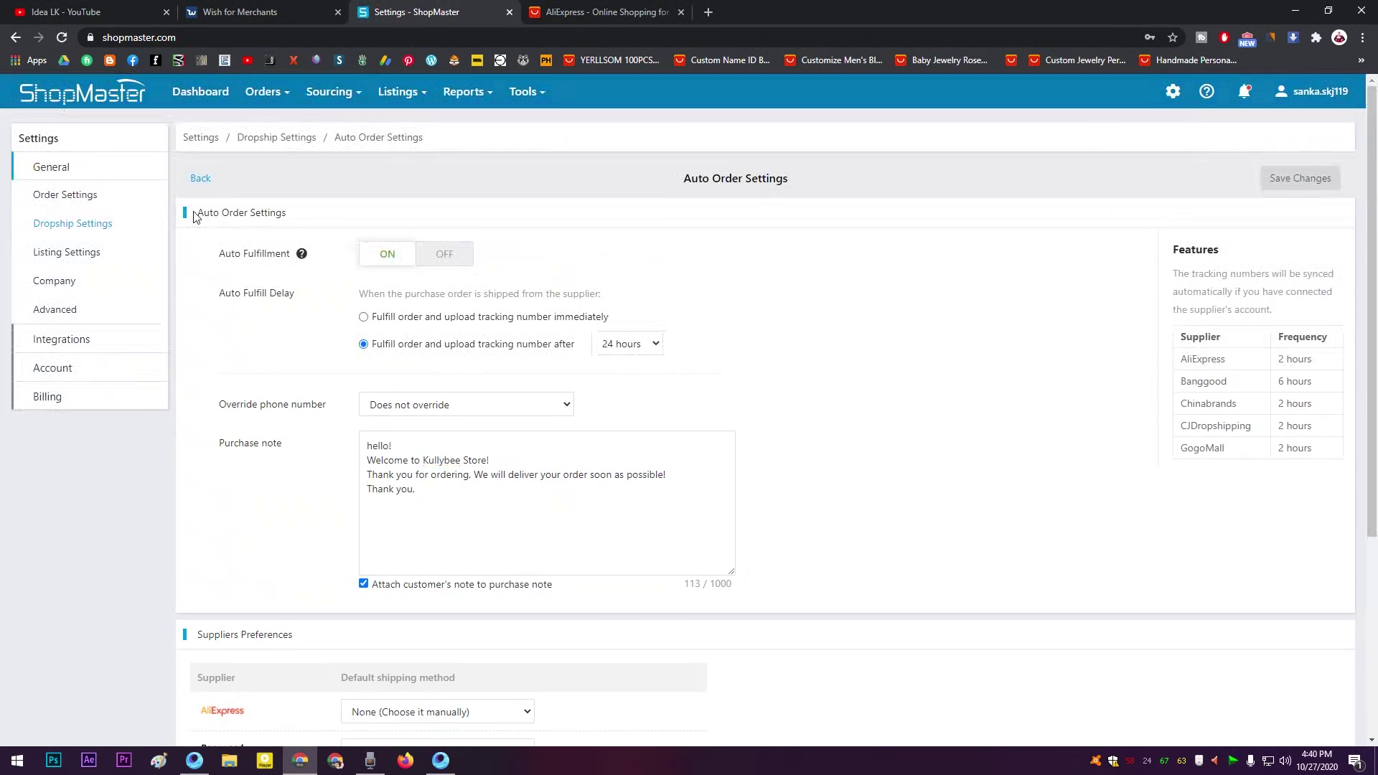
{"action": "left_click", "coordinate": [203, 179]}
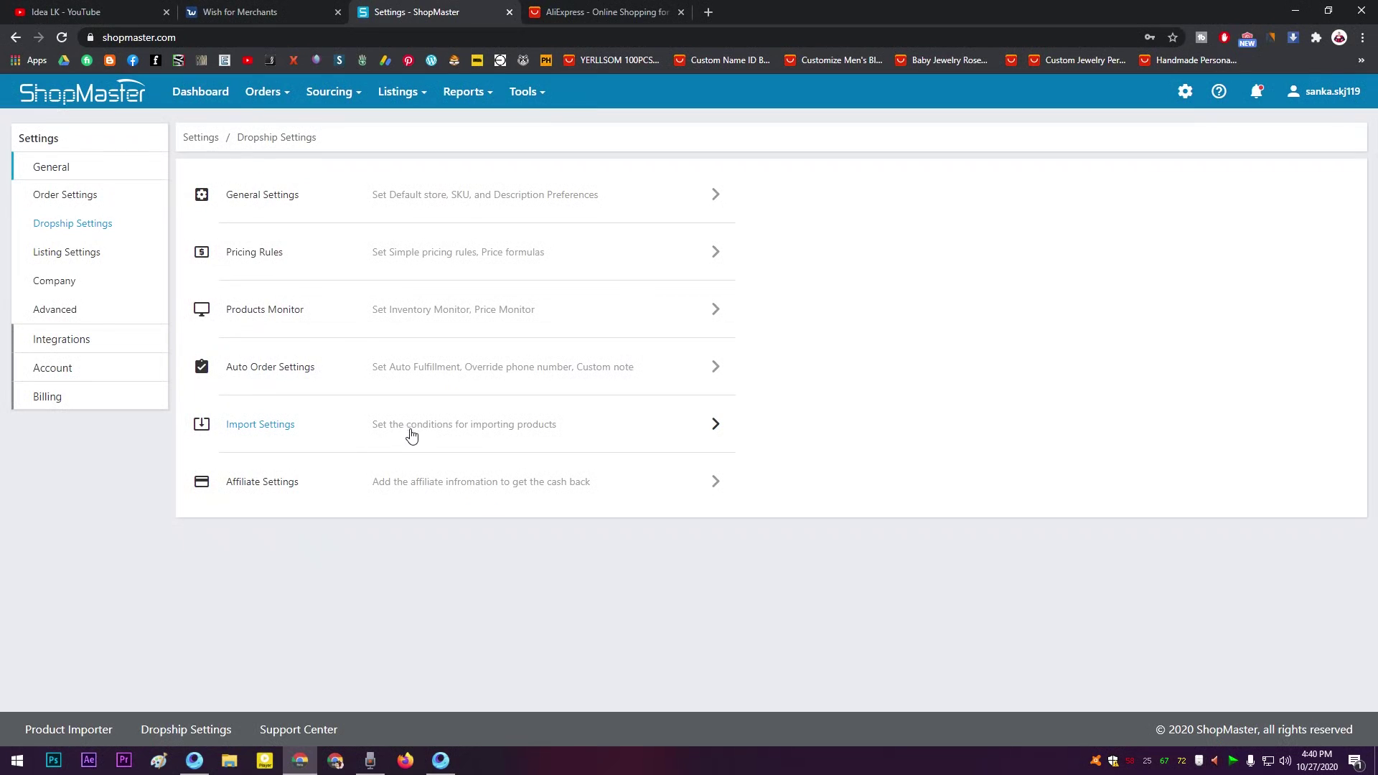
{"action": "left_click", "coordinate": [410, 433]}
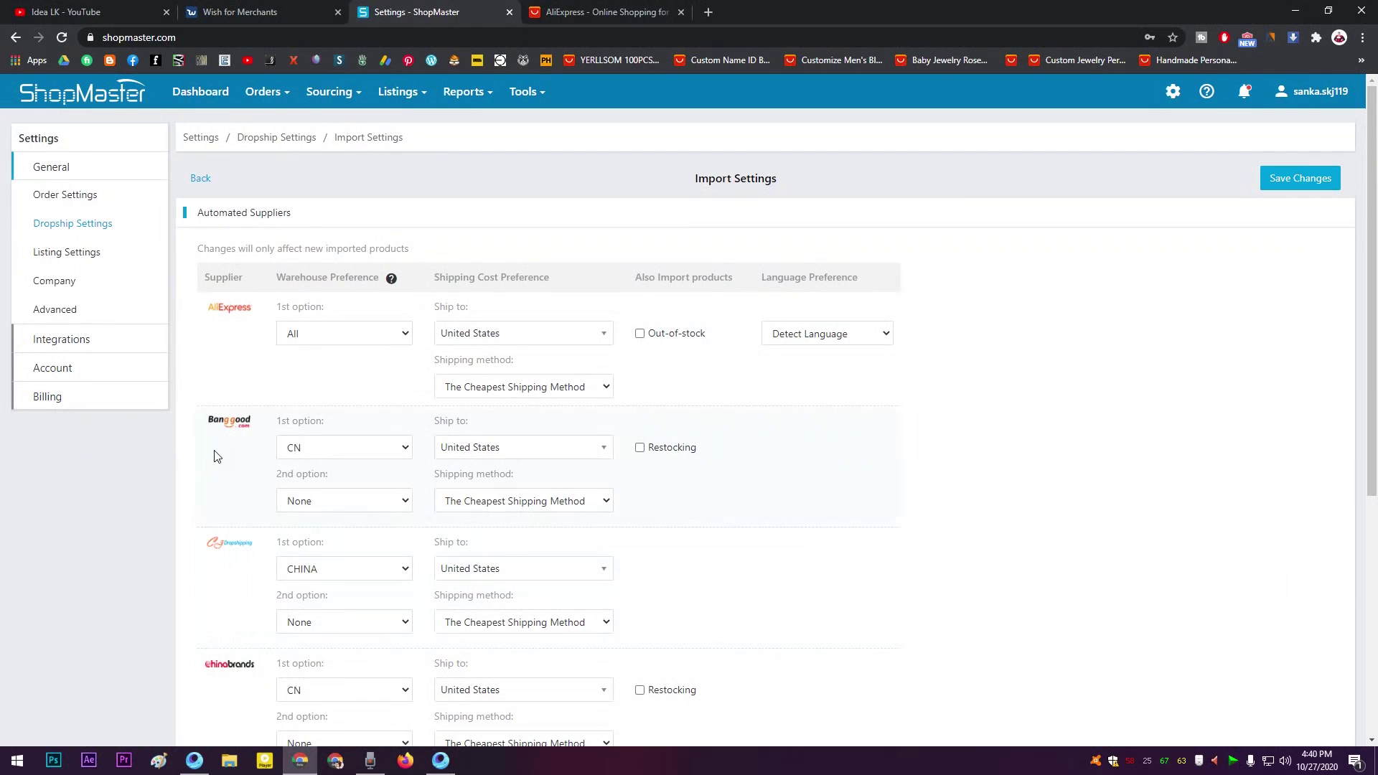
{"action": "left_click_drag", "start_coordinate": [197, 424], "coordinate": [154, 488]}
{"action": "left_click", "coordinate": [343, 336]}
{"action": "left_click", "coordinate": [342, 334]}
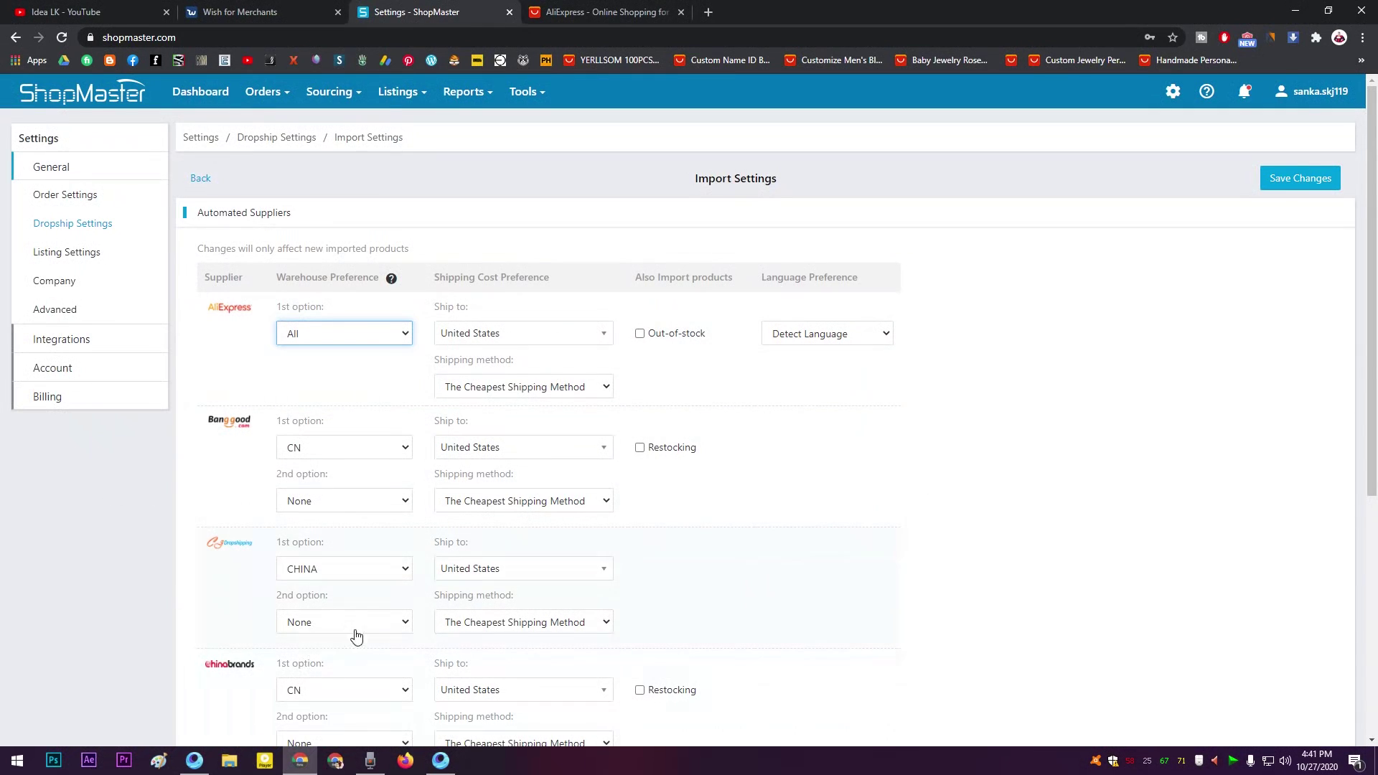
{"action": "scroll", "coordinate": [356, 637], "scroll_direction": "down", "scroll_amount": 5}
{"action": "scroll", "coordinate": [381, 616], "scroll_direction": "up", "scroll_amount": 5}
- Check the AliExpress shipping method, out-of-stock import and Ship to options, and save the Import Settings
{"action": "left_click", "coordinate": [589, 387]}
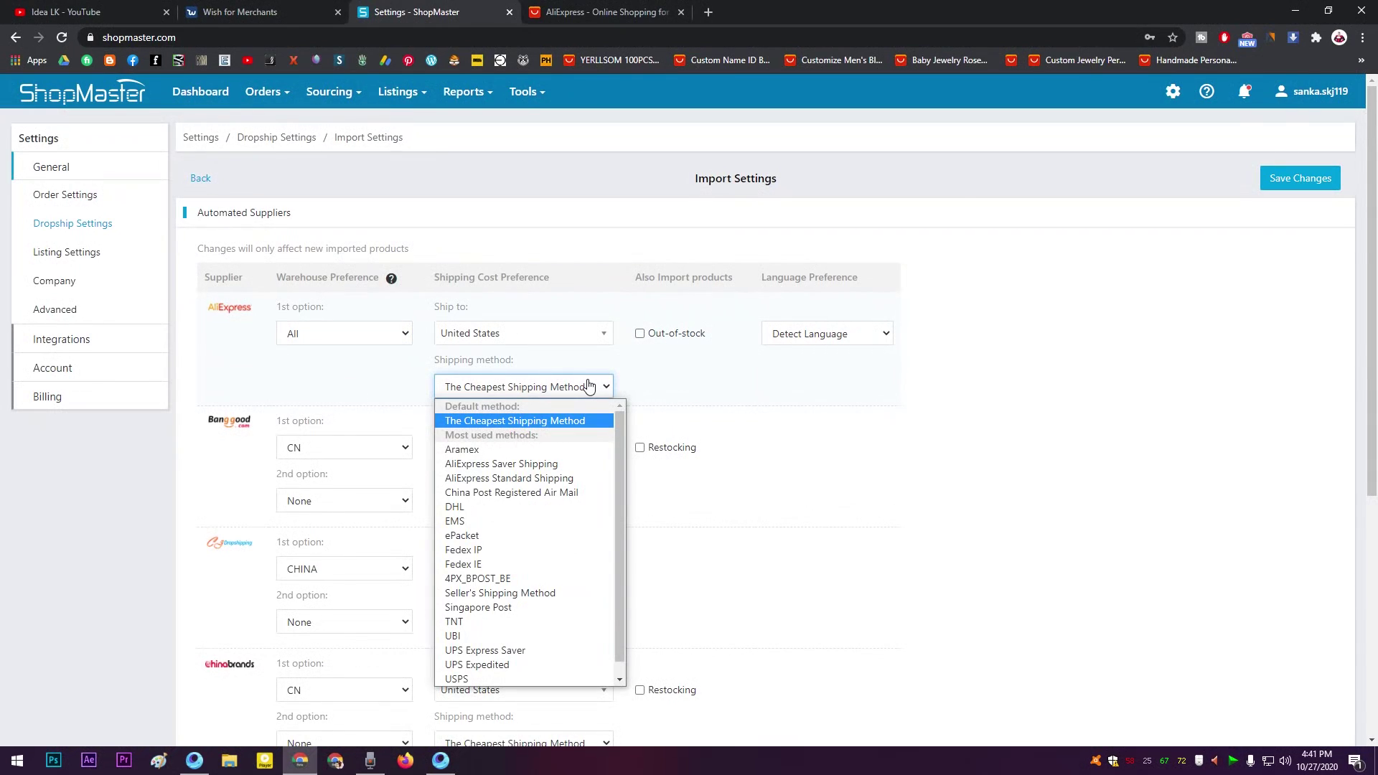
{"action": "left_click", "coordinate": [589, 386]}
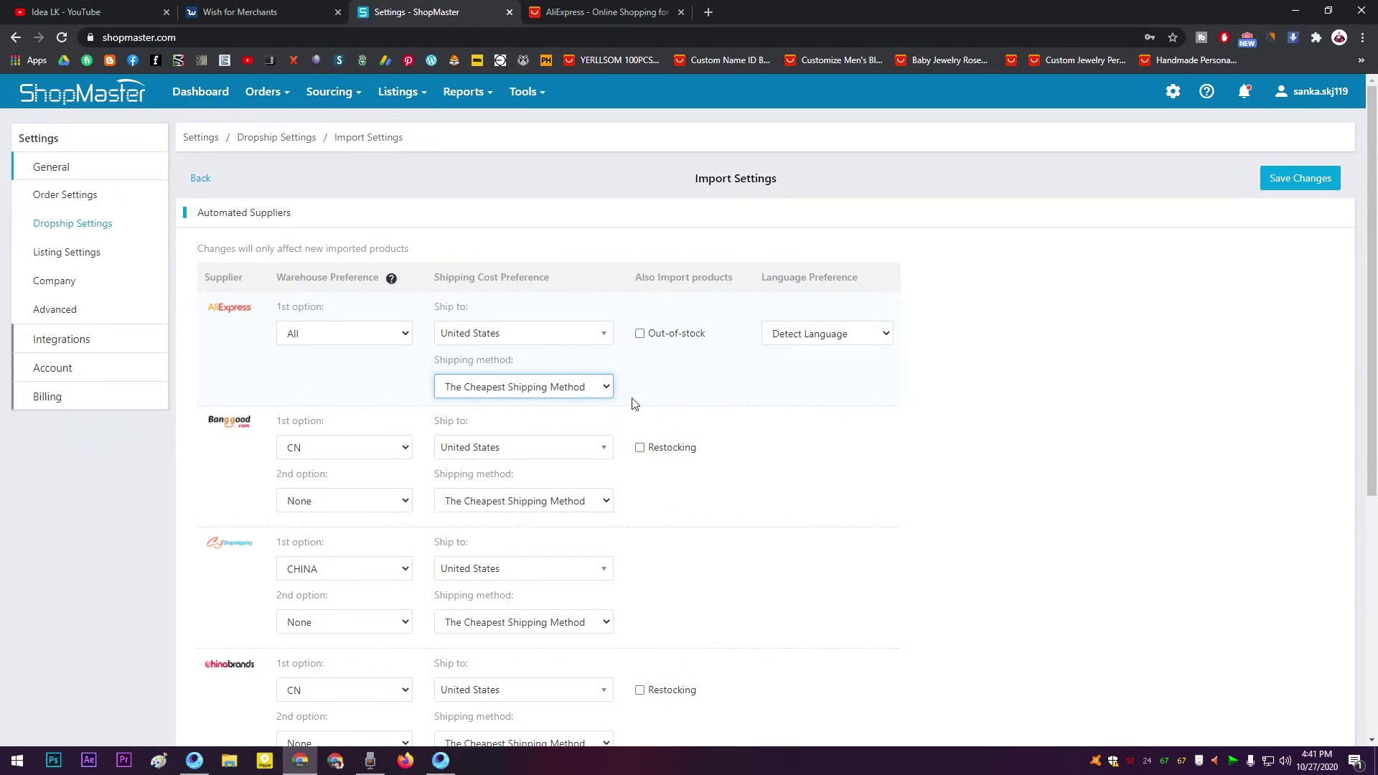
{"action": "left_click_drag", "start_coordinate": [641, 276], "coordinate": [751, 287]}
{"action": "left_click", "coordinate": [706, 335]}
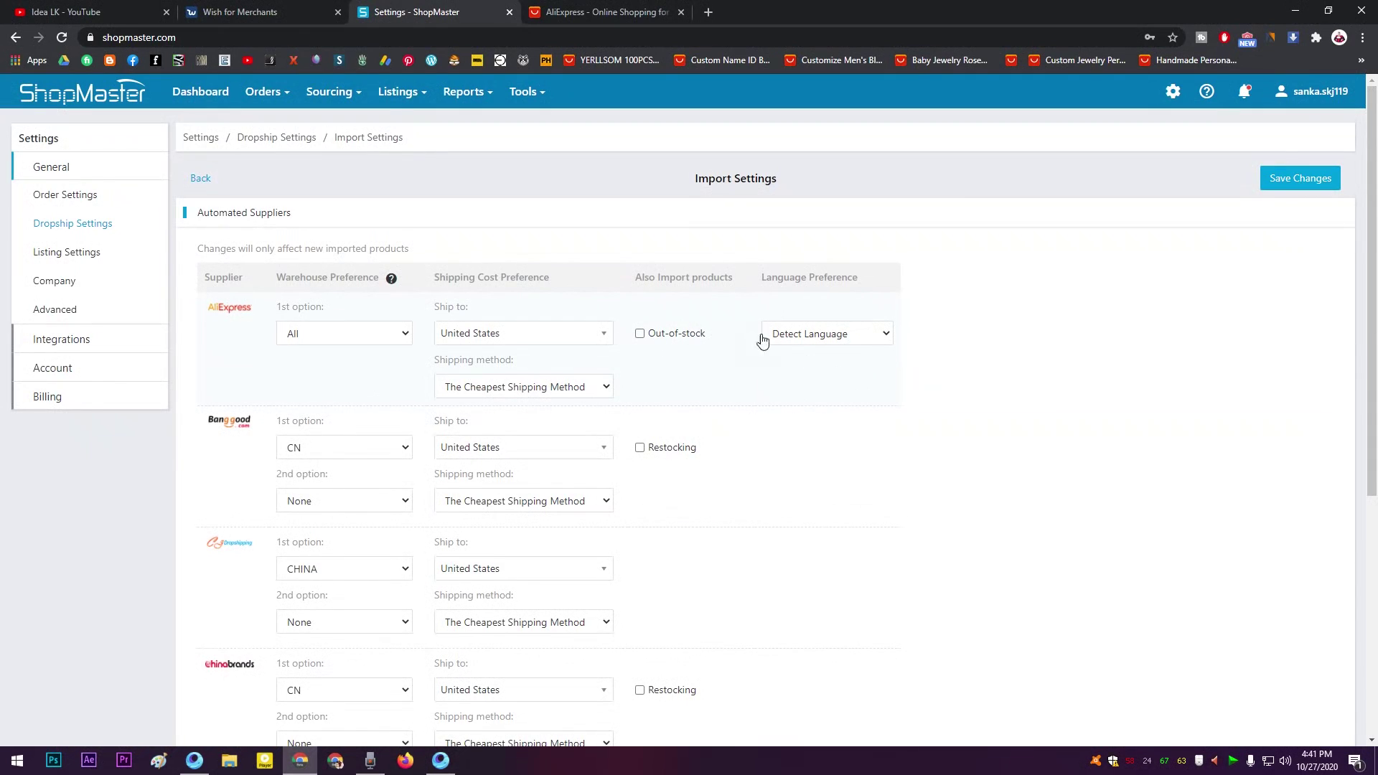
{"action": "left_click", "coordinate": [542, 335]}
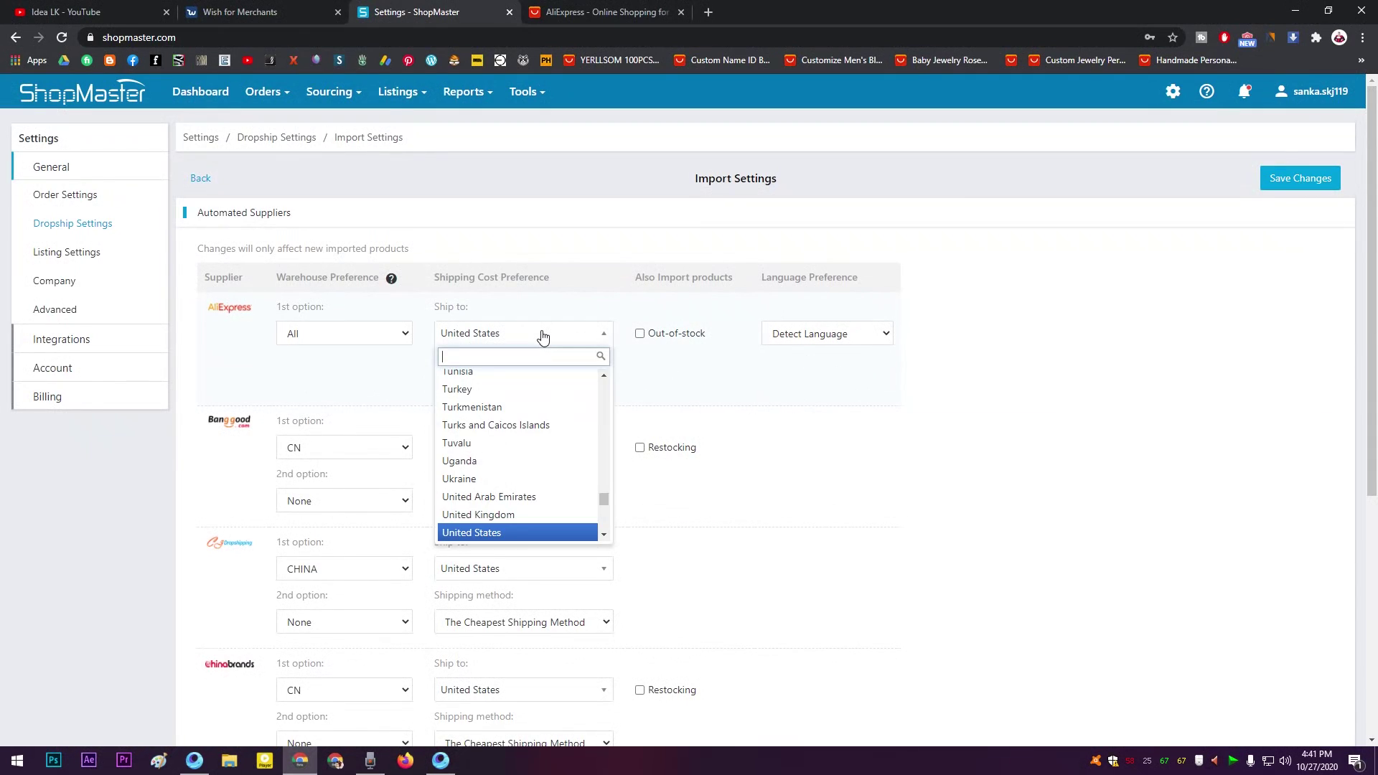
{"action": "left_click", "coordinate": [542, 335]}
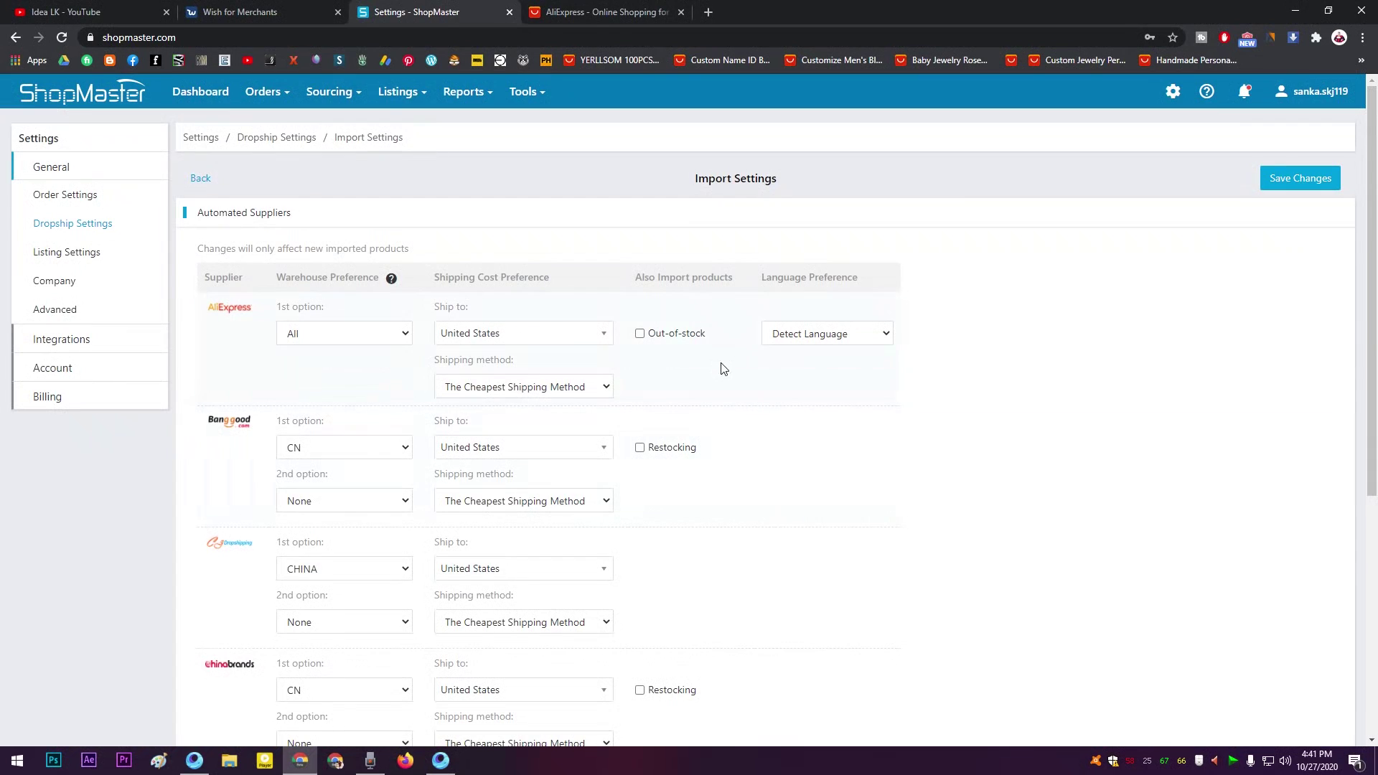
{"action": "left_click", "coordinate": [1292, 184]}
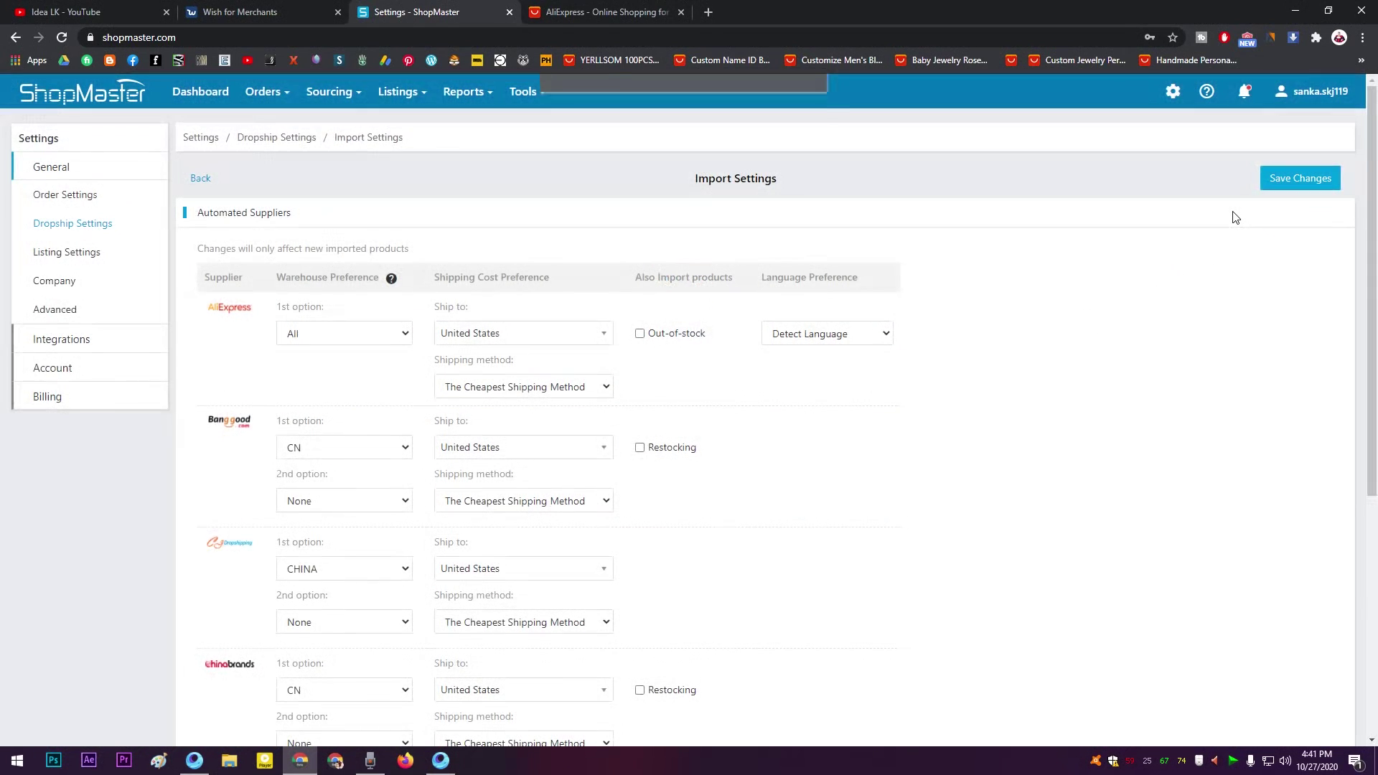
- Leave the Import Settings and open the Listing Settings
{"action": "left_click", "coordinate": [201, 183]}
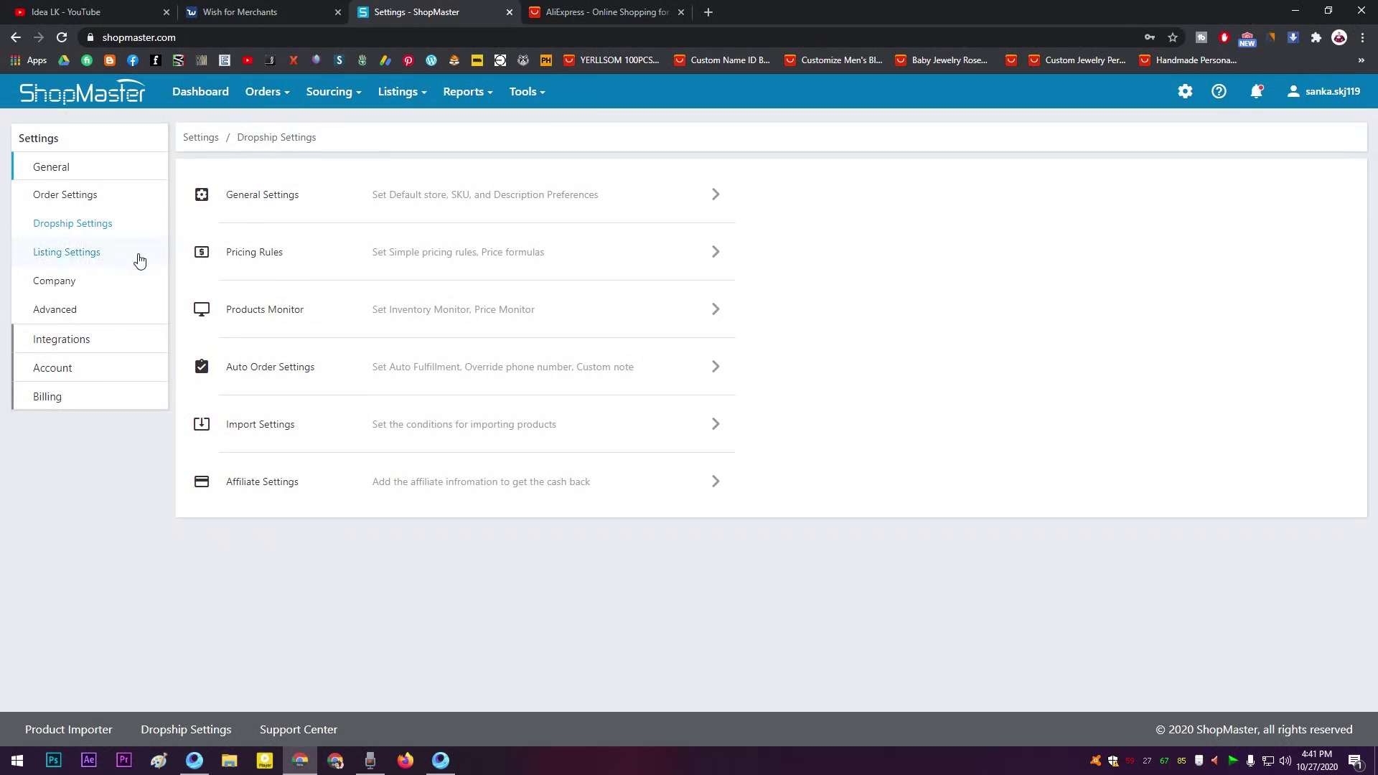
{"action": "left_click", "coordinate": [119, 265]}
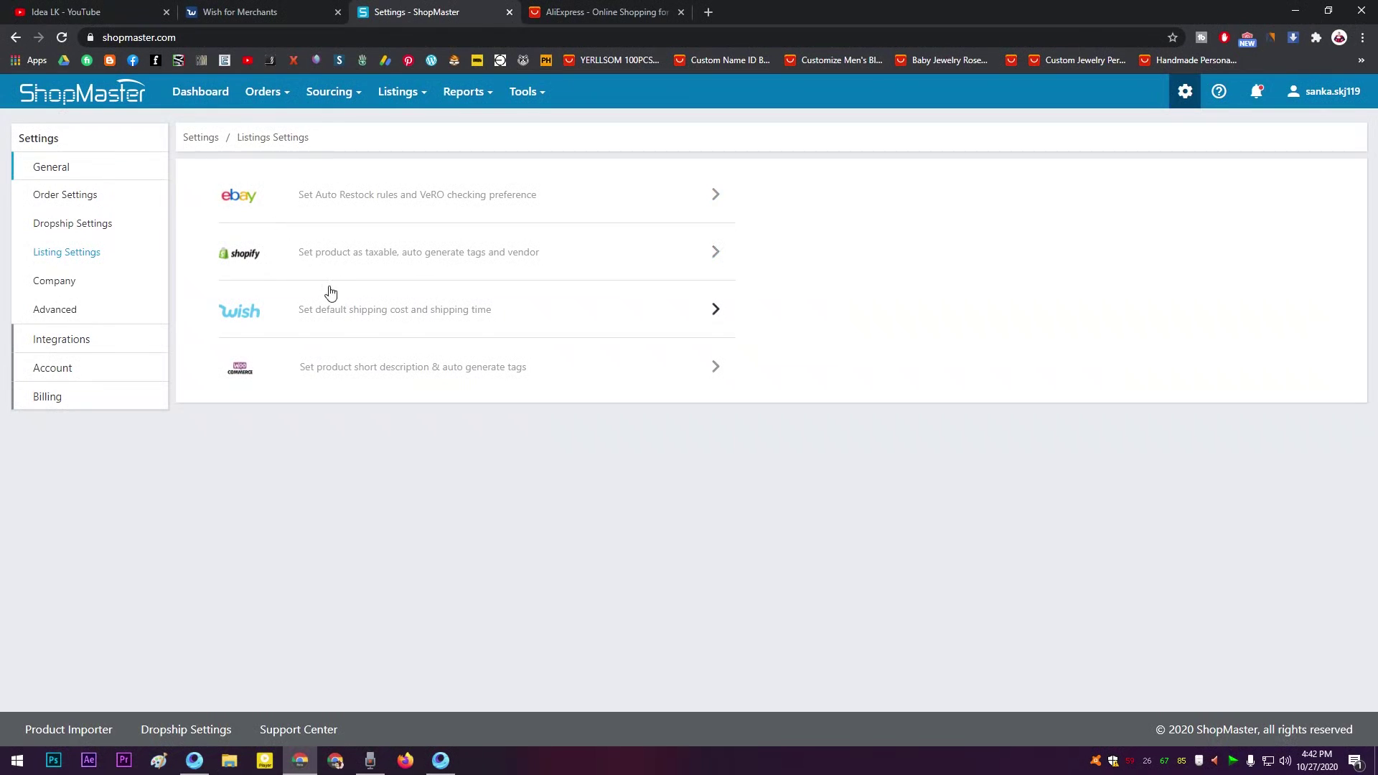
- Open the Wish listing settings, set the default shipping cost to 0 USD and the maximum shipping time to 30 days, and save
{"action": "left_click", "coordinate": [405, 322]}
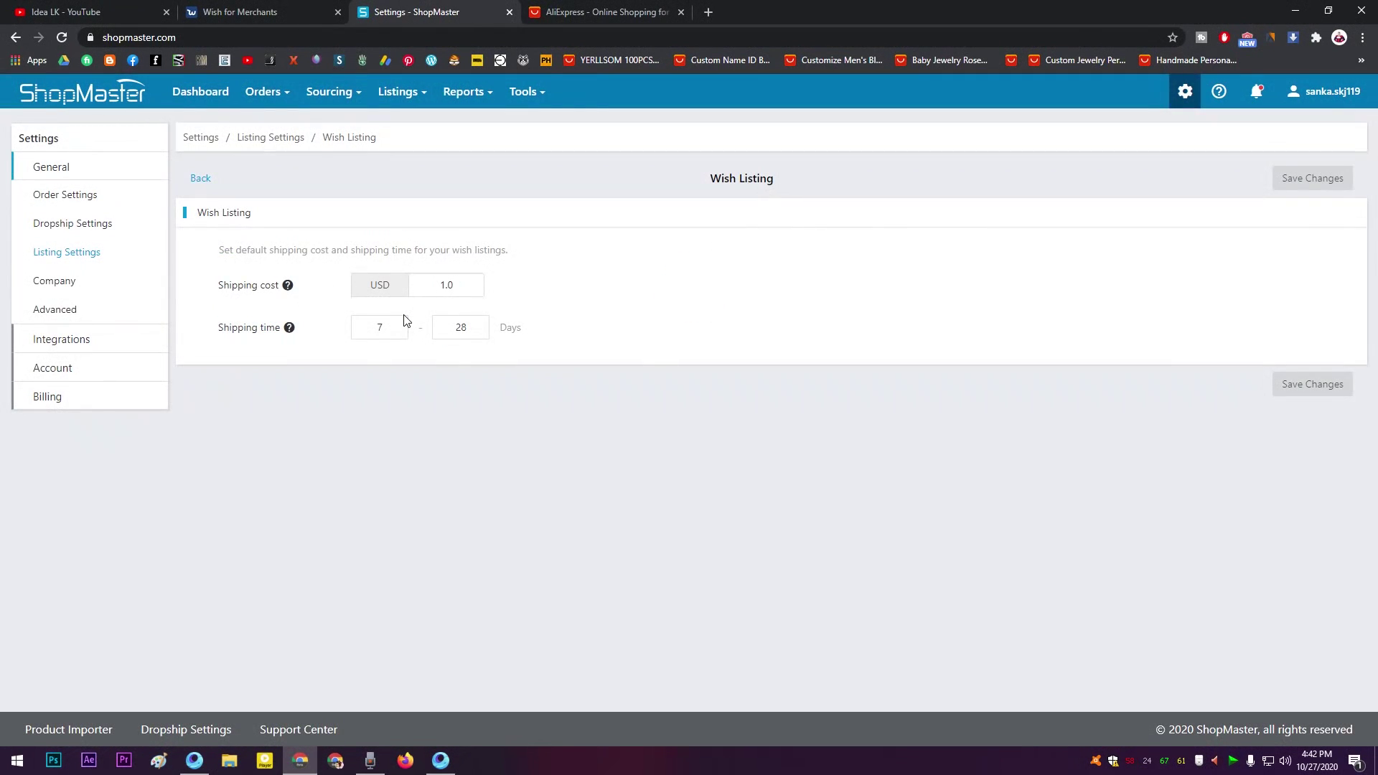
{"action": "double_click", "coordinate": [455, 285]}
{"action": "double_click", "coordinate": [437, 287]}
{"action": "type", "text": "0"}
{"action": "left_click", "coordinate": [574, 272]}
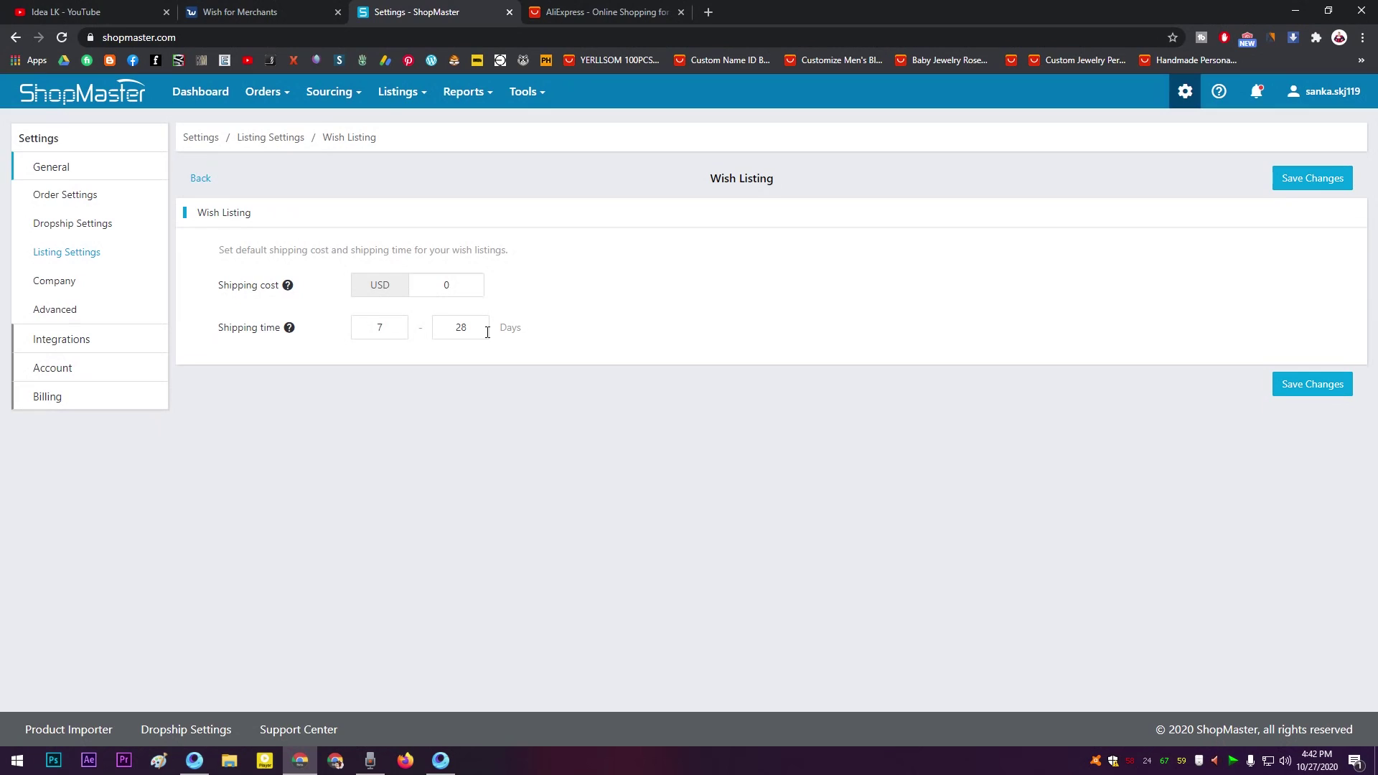
{"action": "left_click", "coordinate": [465, 331]}
{"action": "left_click", "coordinate": [1286, 392]}
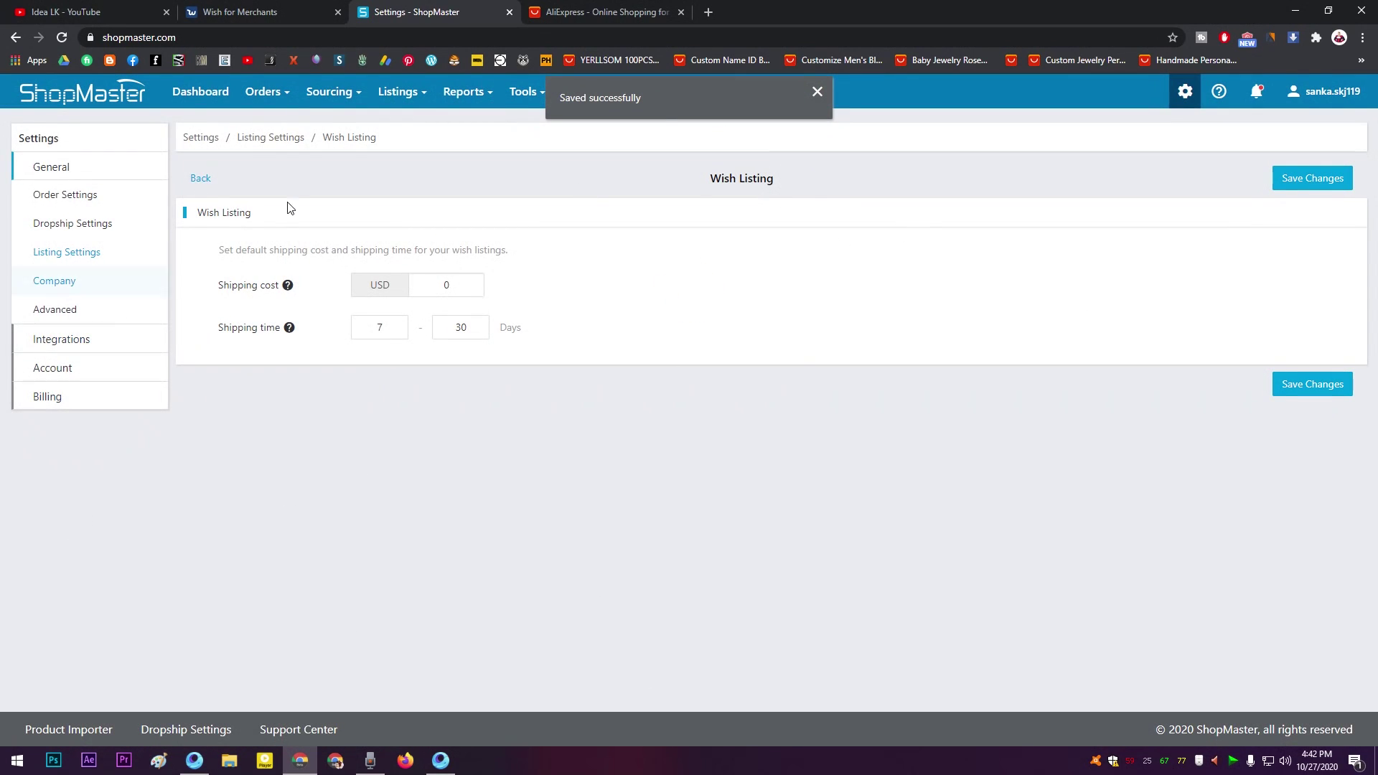
- Review the Wish shipping time range and shipping cost explanation, and reopen the Wish listing settings to check the saved values
{"action": "double_click", "coordinate": [469, 336]}
{"action": "left_click", "coordinate": [394, 404]}
{"action": "double_click", "coordinate": [366, 320]}
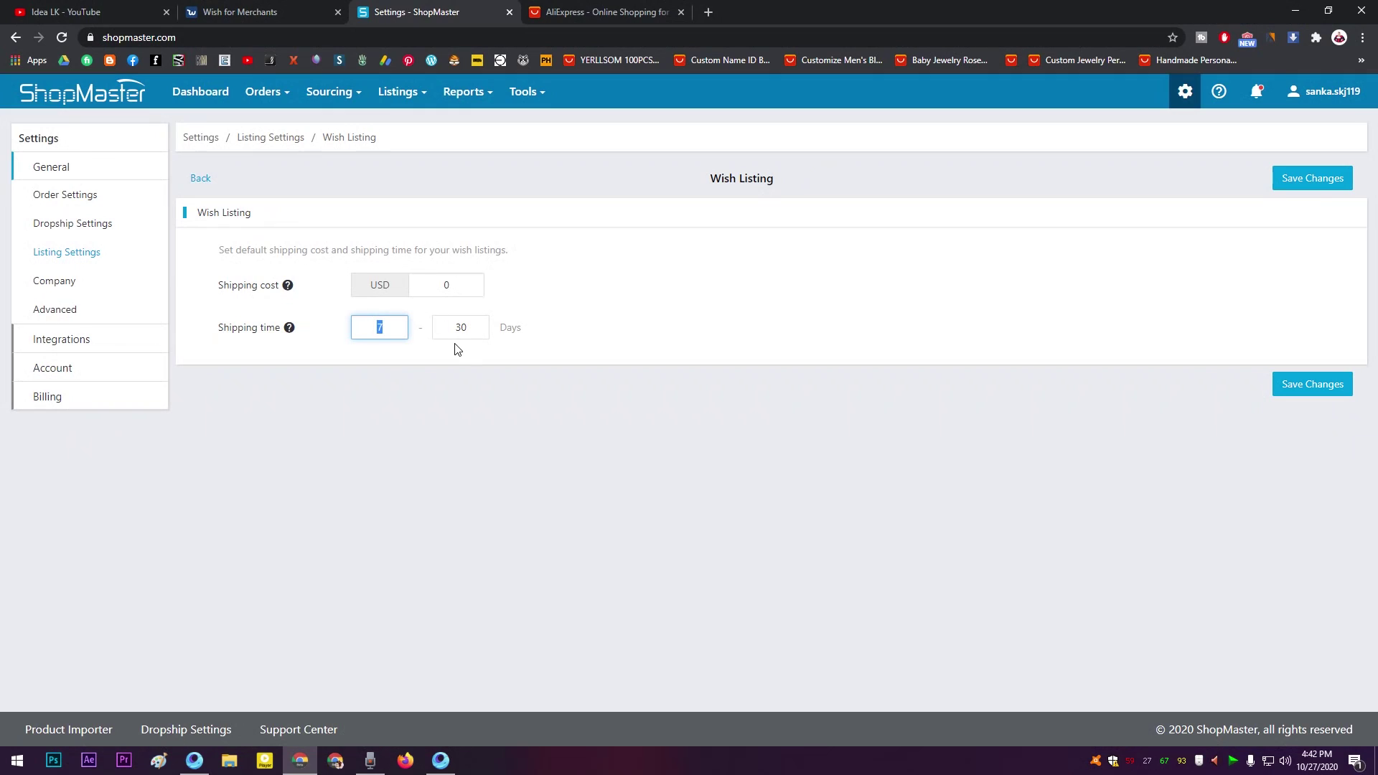
{"action": "left_click", "coordinate": [455, 347]}
{"action": "double_click", "coordinate": [459, 327]}
{"action": "left_click", "coordinate": [416, 373]}
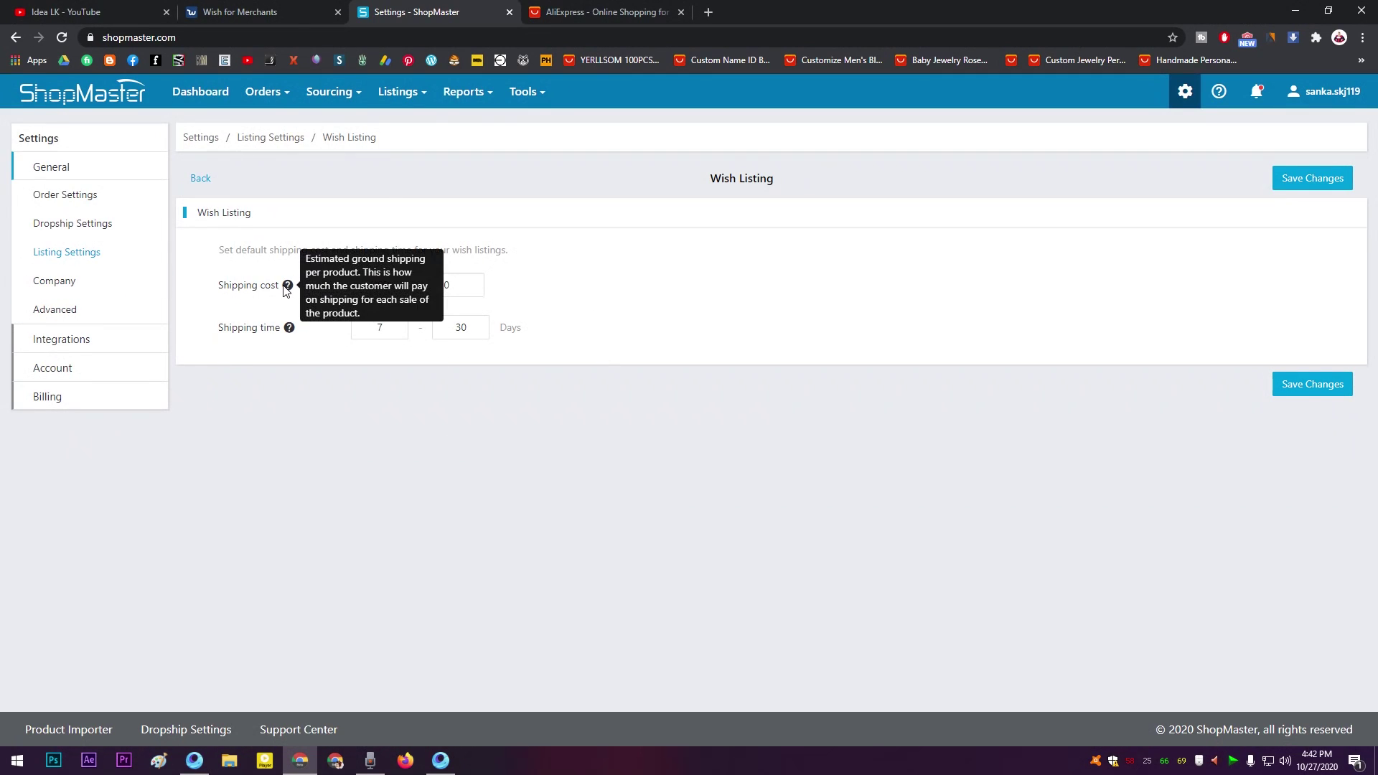
{"action": "left_click_drag", "start_coordinate": [294, 287], "coordinate": [201, 291]}
{"action": "left_click", "coordinate": [324, 395]}
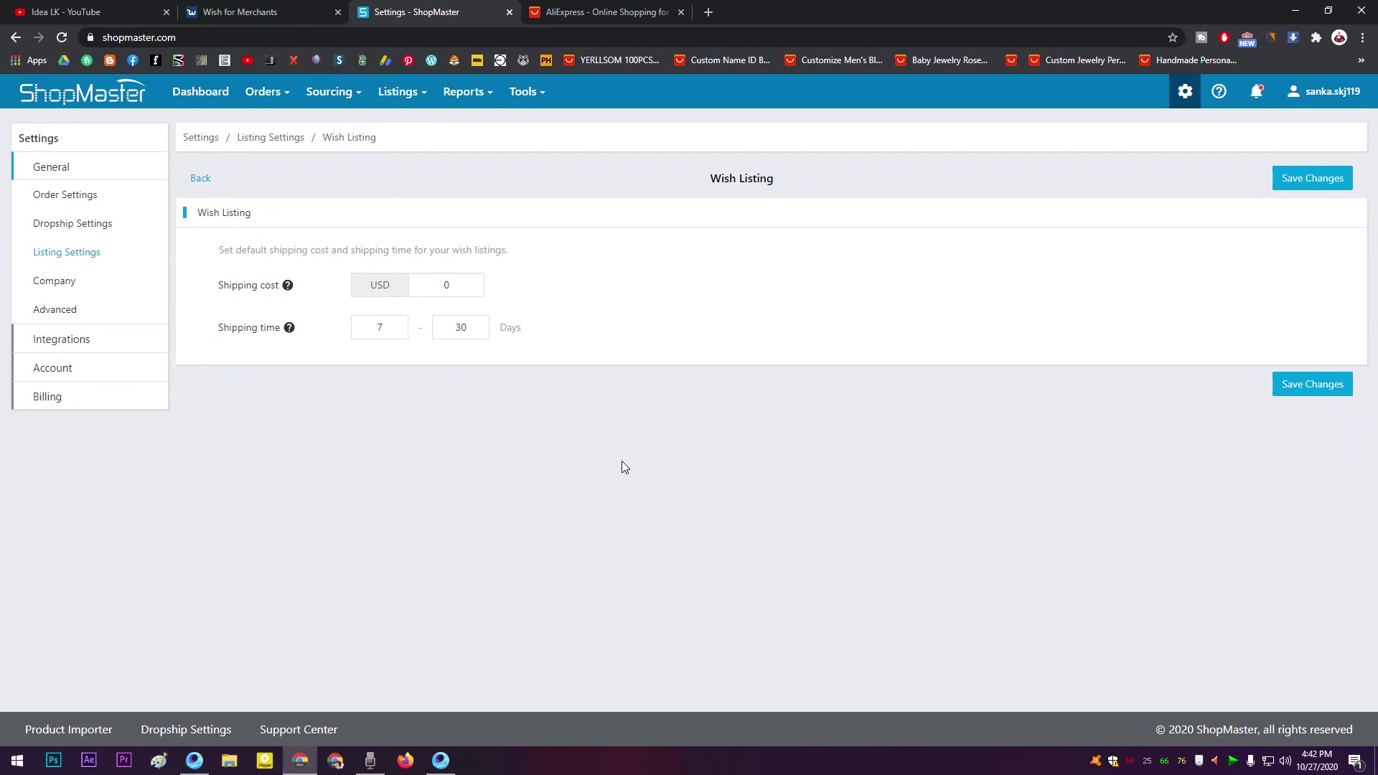
{"action": "left_click", "coordinate": [192, 179]}
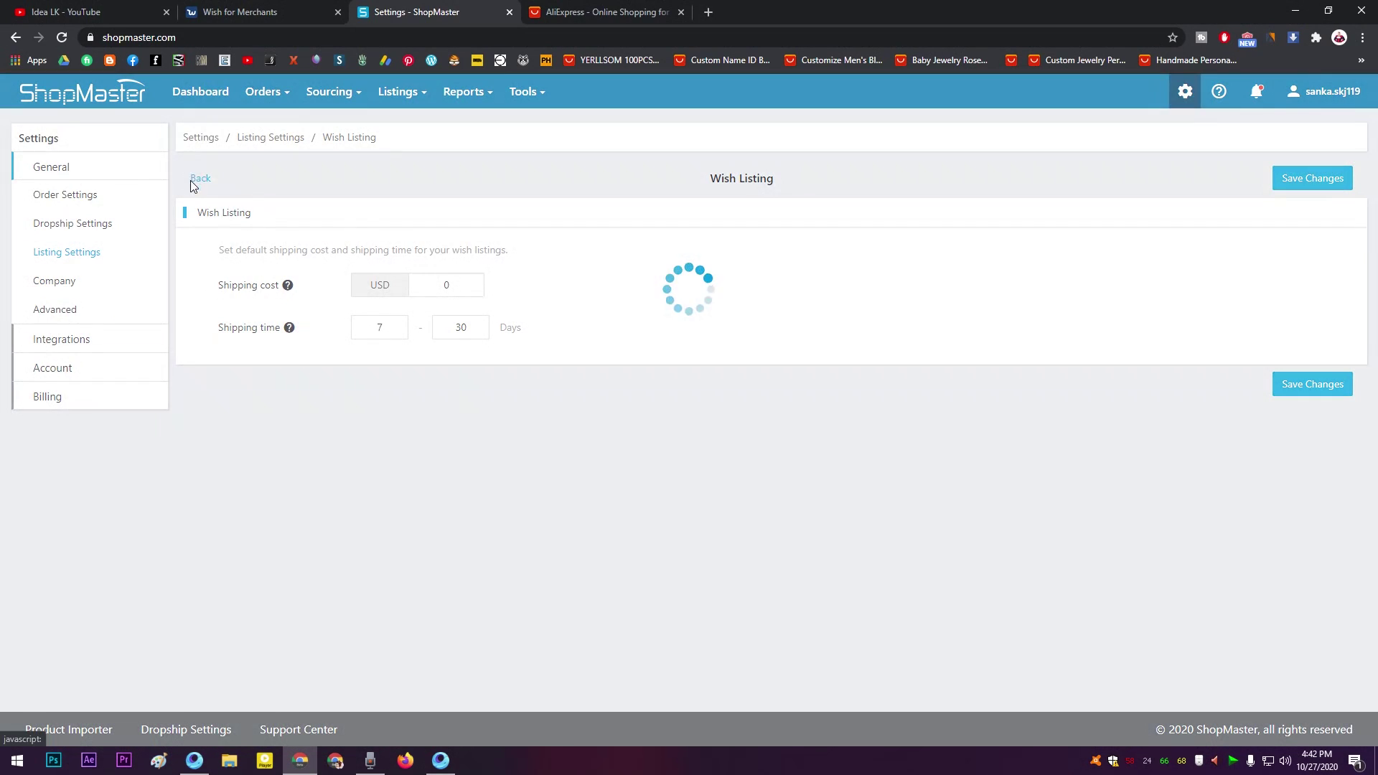
{"action": "left_click", "coordinate": [364, 312]}
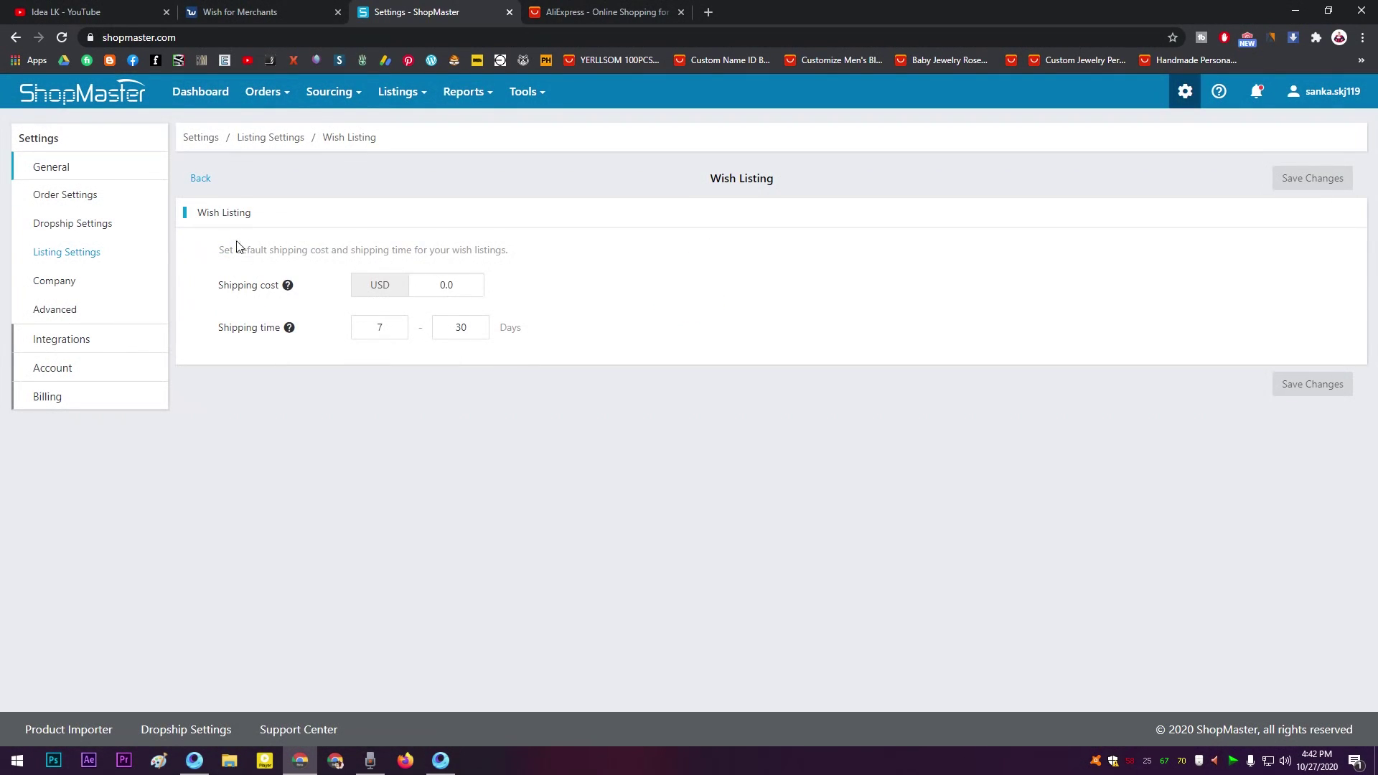
{"action": "left_click", "coordinate": [208, 178]}
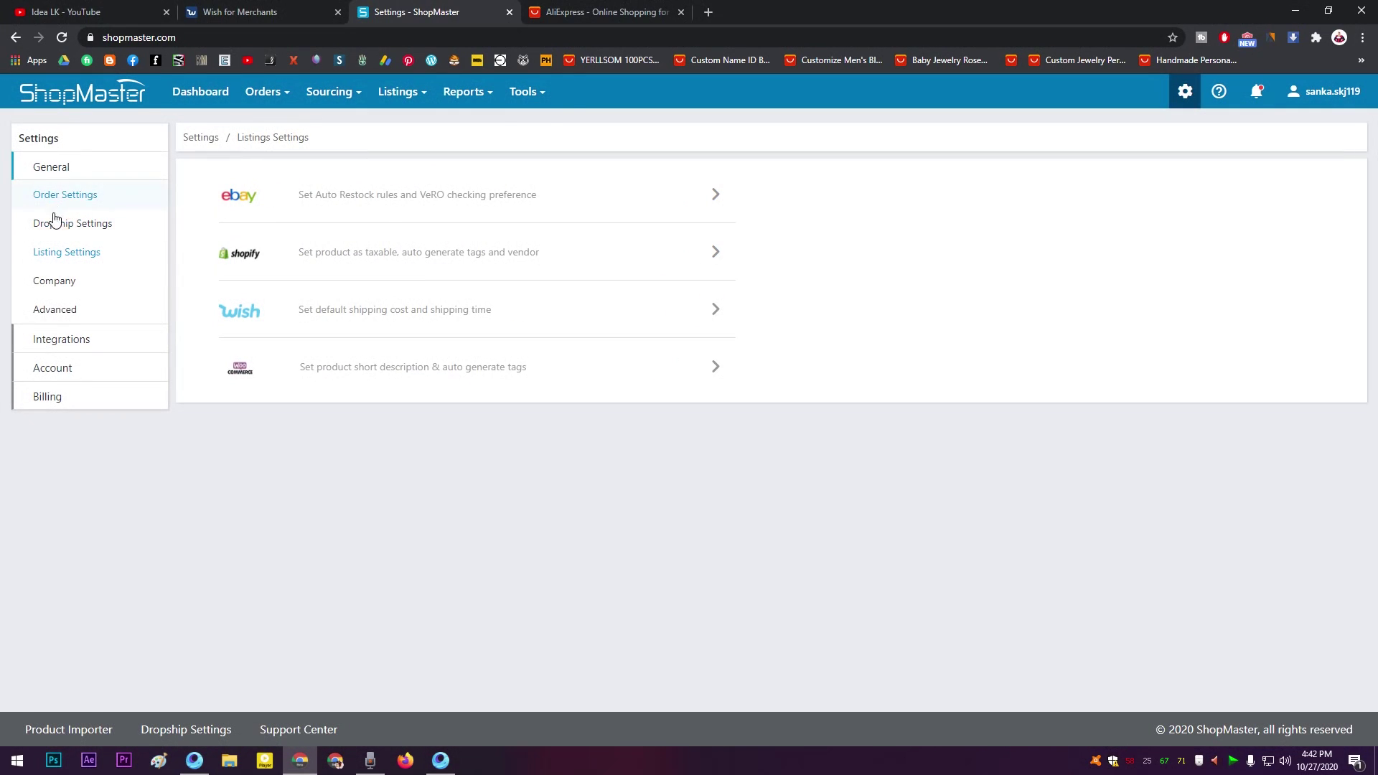
- Look through the Company, Advanced and My Account settings pages
{"action": "left_click", "coordinate": [66, 280]}
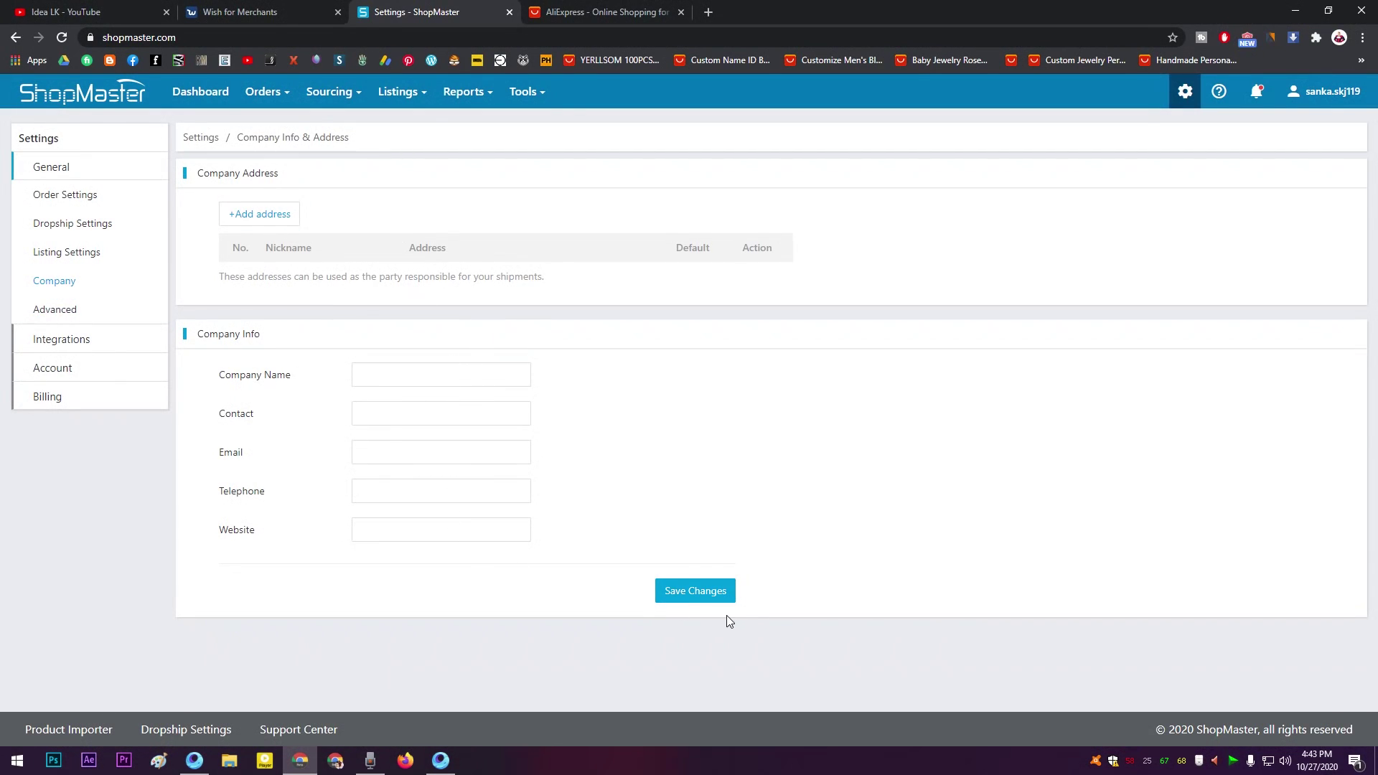
{"action": "left_click", "coordinate": [76, 310]}
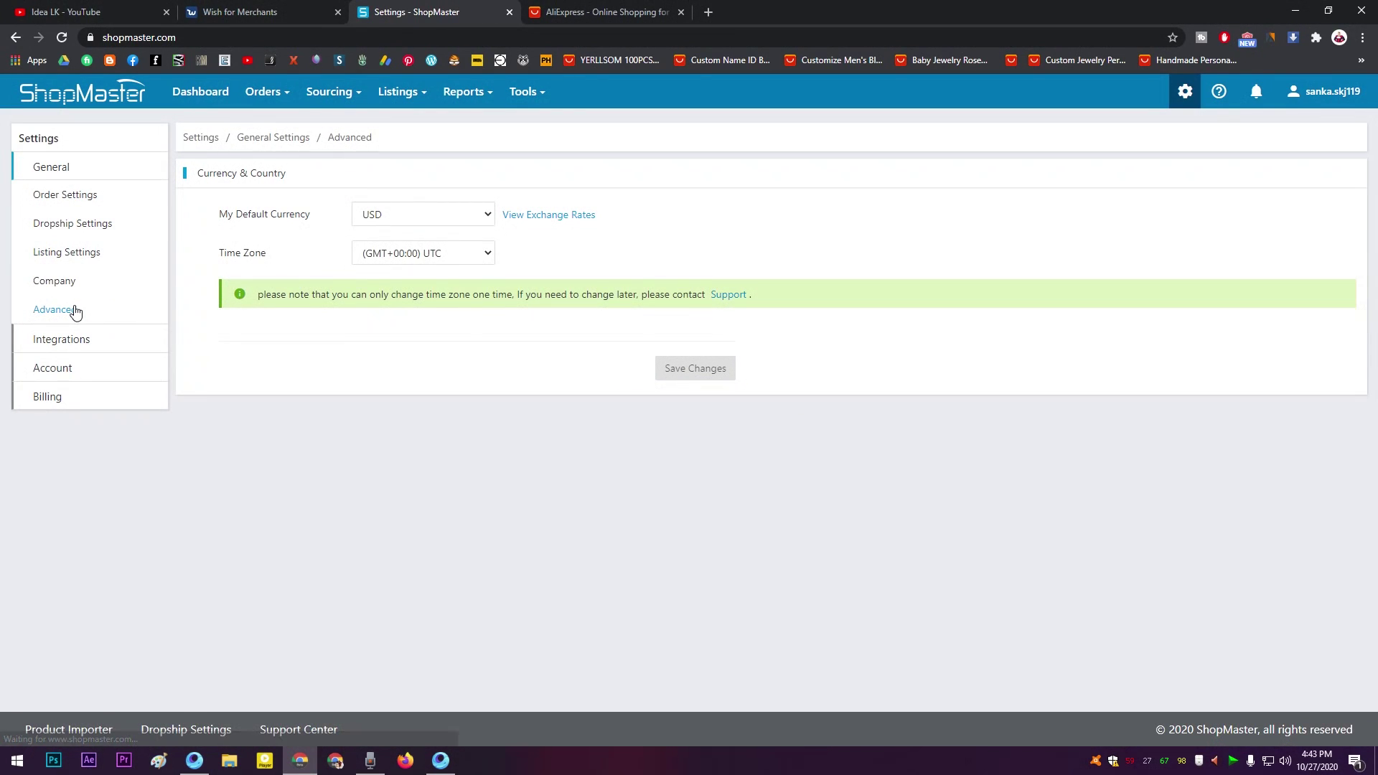
{"action": "left_click", "coordinate": [94, 367]}
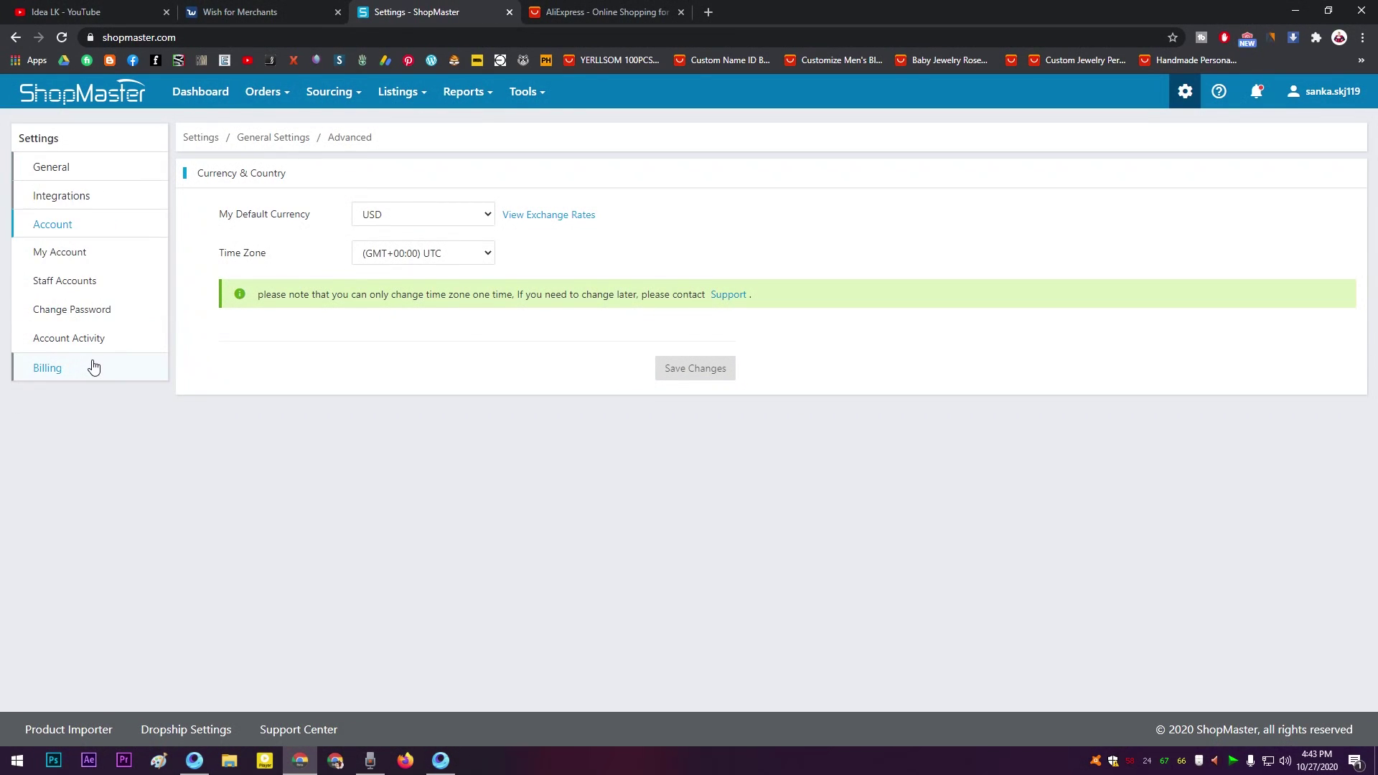
{"action": "left_click", "coordinate": [113, 262]}
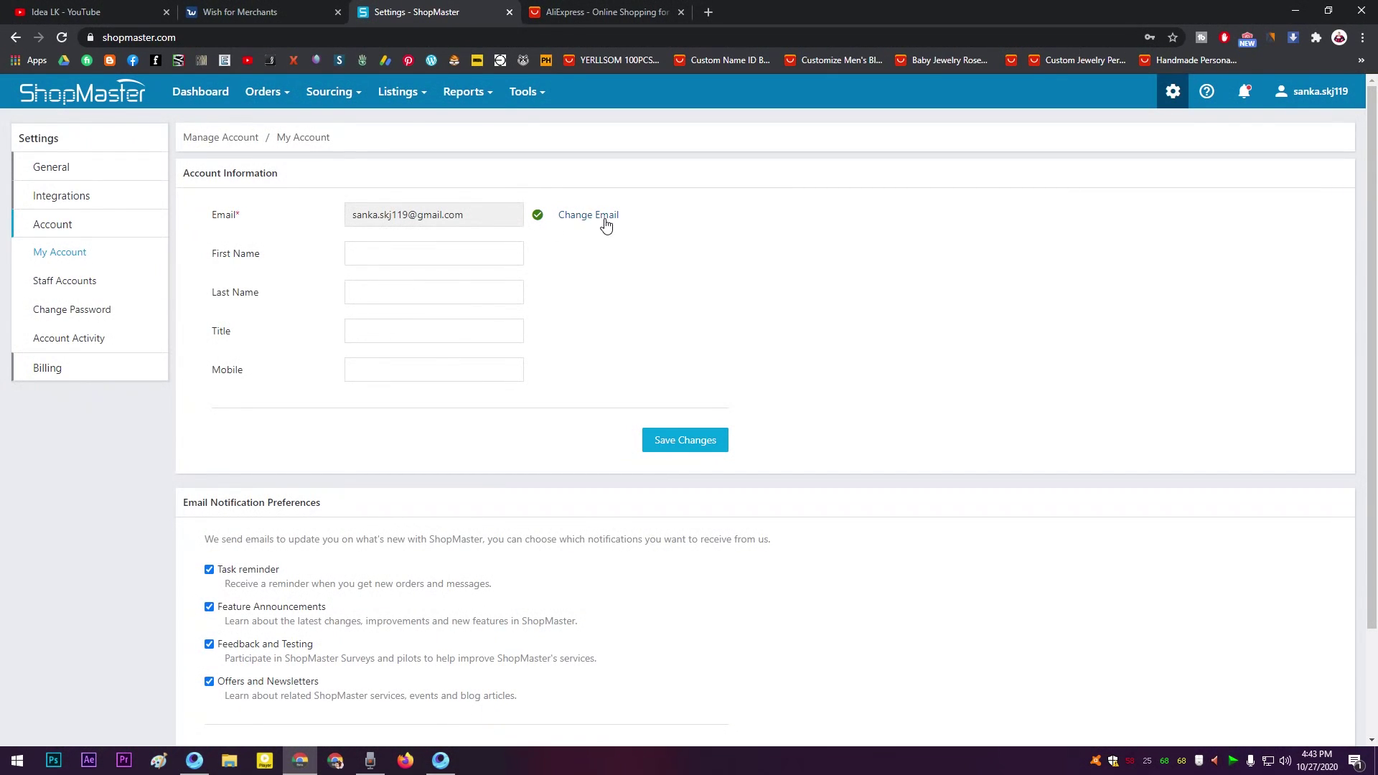
{"action": "scroll", "coordinate": [610, 218], "scroll_direction": "down", "scroll_amount": 2}
{"action": "scroll", "coordinate": [609, 218], "scroll_direction": "up", "scroll_amount": 2}
- Open the billing Subscription page and examine the current plan and payment method sections
{"action": "left_click", "coordinate": [90, 362]}
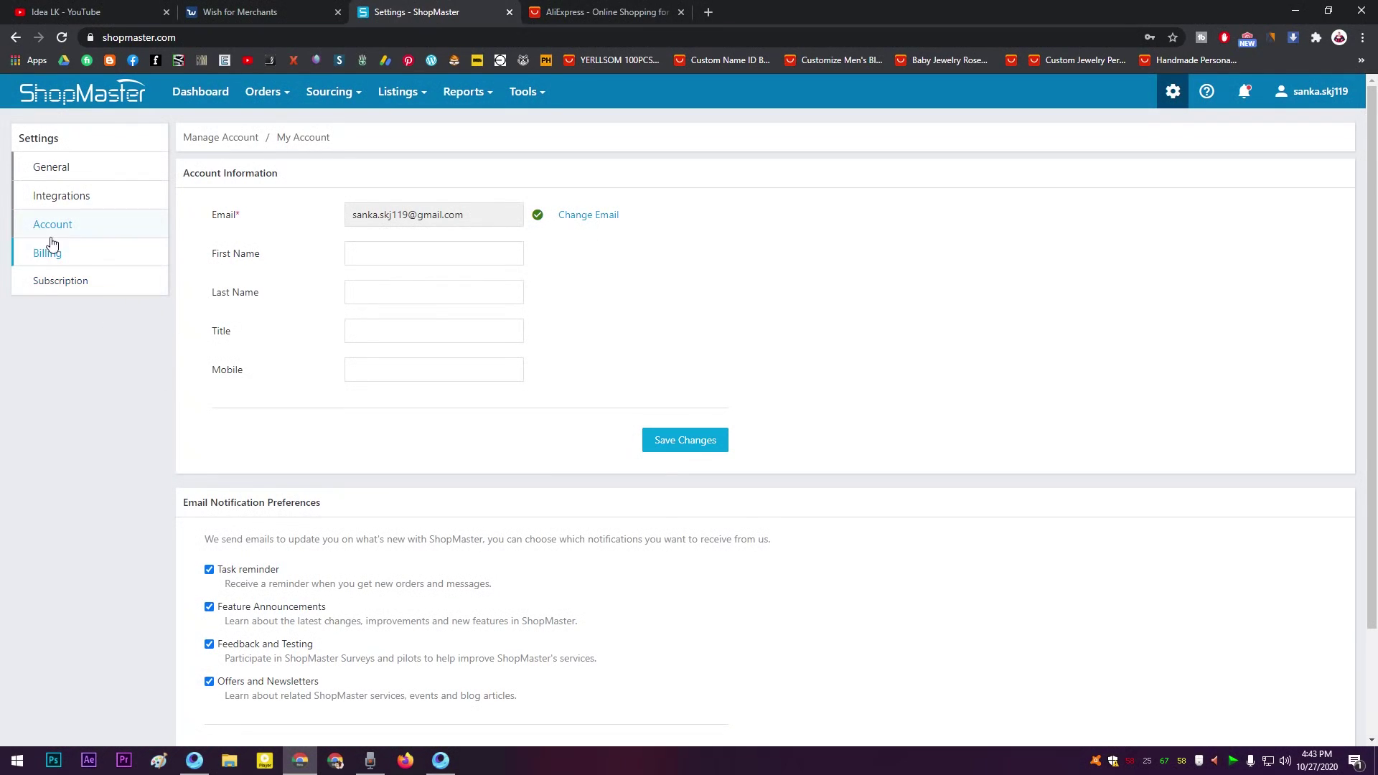
{"action": "left_click", "coordinate": [45, 281]}
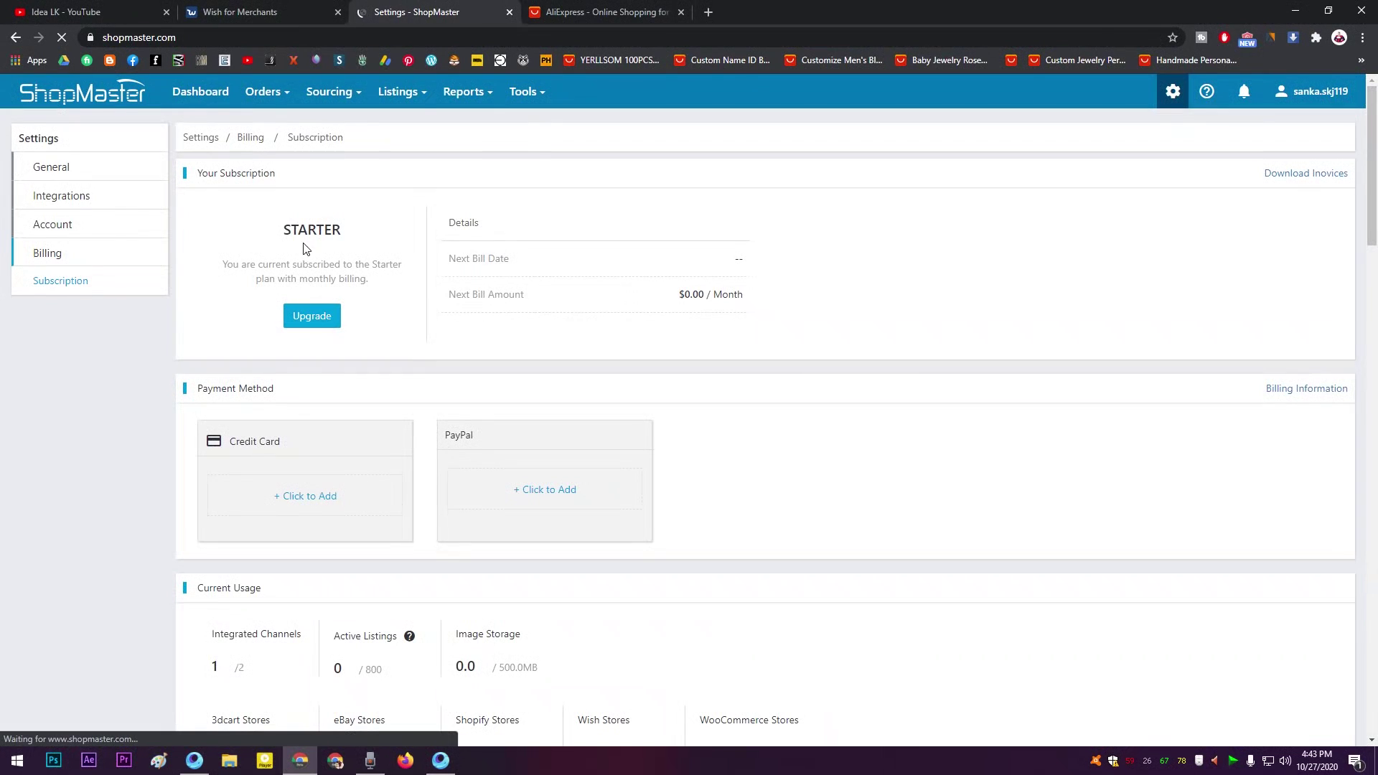
{"action": "double_click", "coordinate": [301, 231]}
{"action": "left_click", "coordinate": [270, 268]}
{"action": "scroll", "coordinate": [262, 345], "scroll_direction": "down", "scroll_amount": 3}
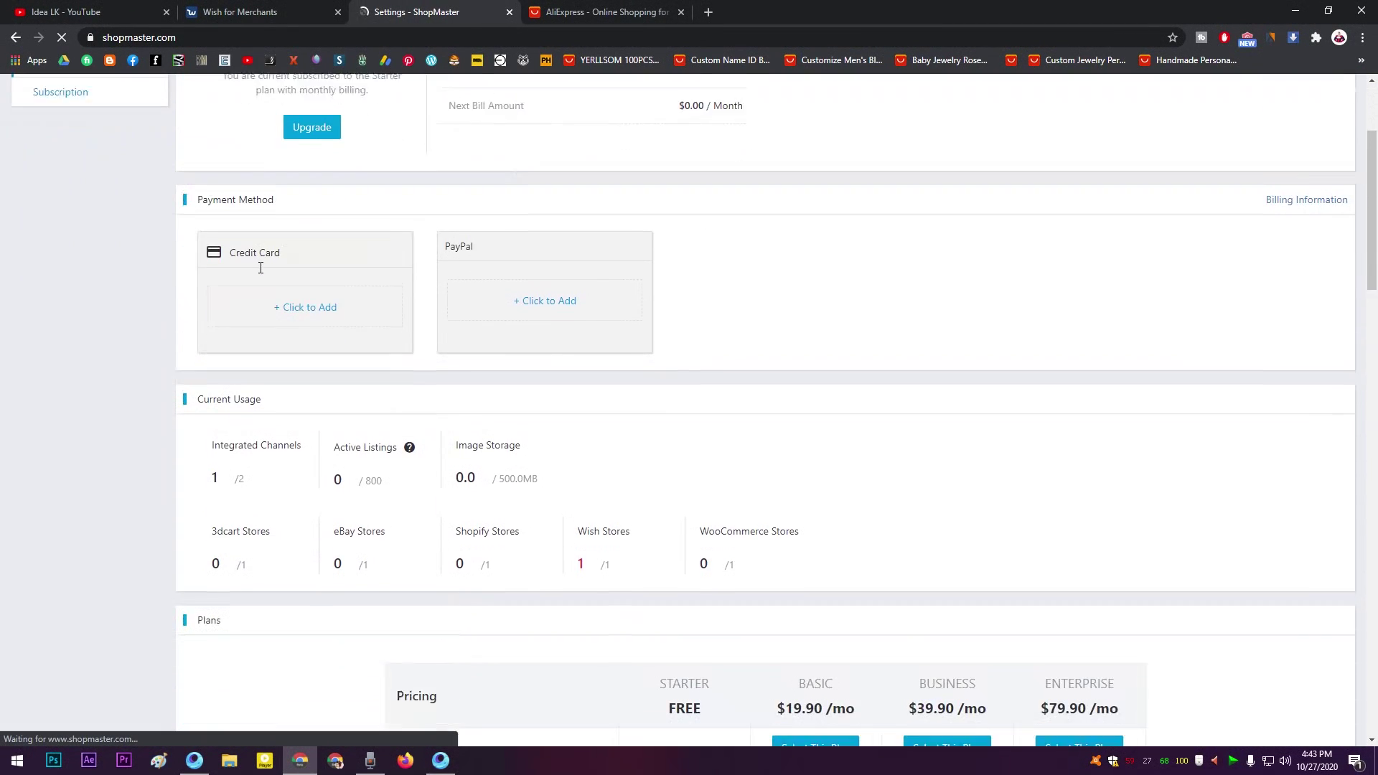
{"action": "scroll", "coordinate": [544, 399], "scroll_direction": "down", "scroll_amount": 2}
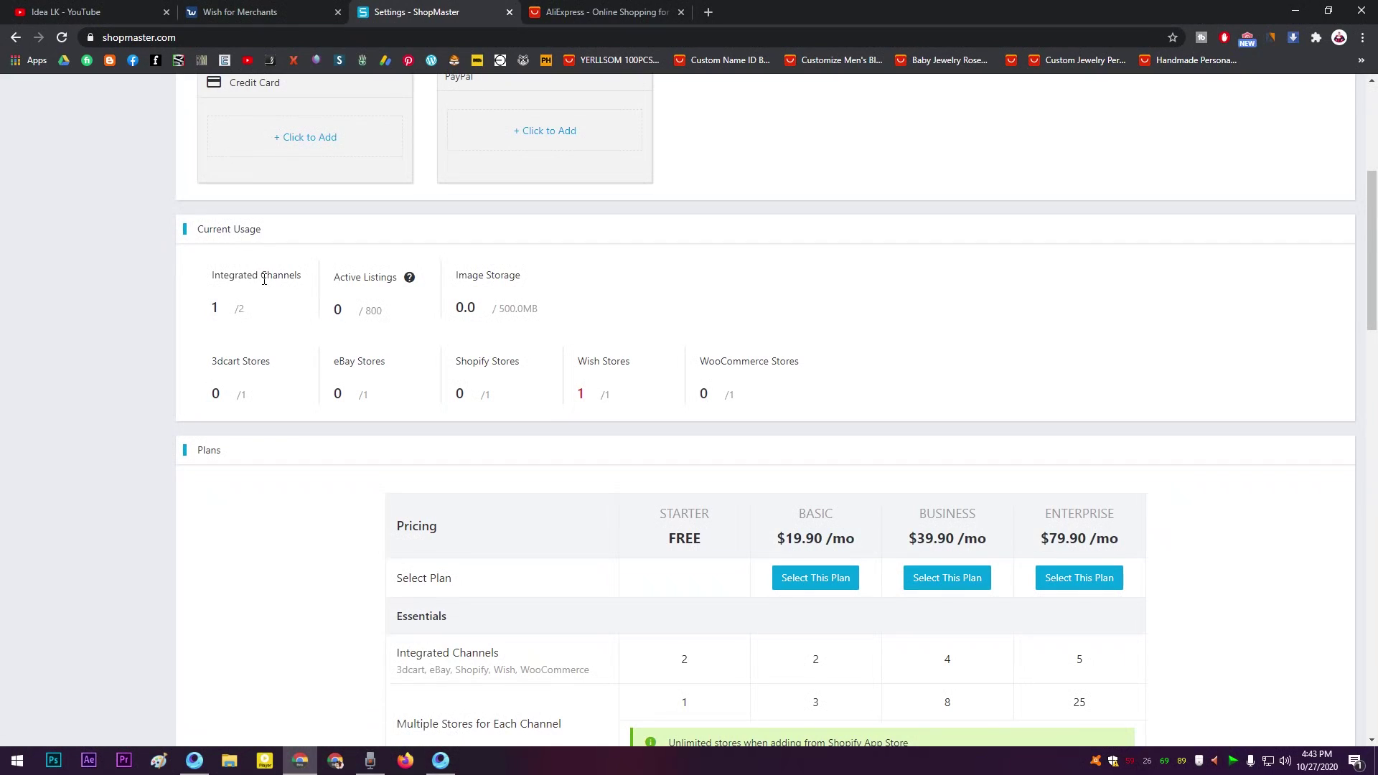
- Examine the subscription's current usage of integrated channels, active listings and image storage
{"action": "left_click_drag", "start_coordinate": [273, 277], "coordinate": [292, 277]}
{"action": "left_click", "coordinate": [302, 282]}
{"action": "mouse_move", "coordinate": [234, 315]}
{"action": "left_mouse_down"}
{"action": "mouse_move", "coordinate": [205, 319]}
{"action": "mouse_move", "coordinate": [211, 310]}
{"action": "left_mouse_up"}
{"action": "left_click", "coordinate": [204, 320]}
{"action": "left_click", "coordinate": [218, 326]}
{"action": "left_click_drag", "start_coordinate": [383, 308], "coordinate": [366, 307]}
{"action": "left_click", "coordinate": [372, 325]}
{"action": "double_click", "coordinate": [371, 310]}
{"action": "left_click", "coordinate": [371, 310]}
{"action": "left_click_drag", "start_coordinate": [471, 313], "coordinate": [529, 309]}
{"action": "left_click", "coordinate": [529, 308]}
- Examine which essential, product management and order fulfillment features the Starter plan includes
{"action": "scroll", "coordinate": [690, 457], "scroll_direction": "down", "scroll_amount": 6}
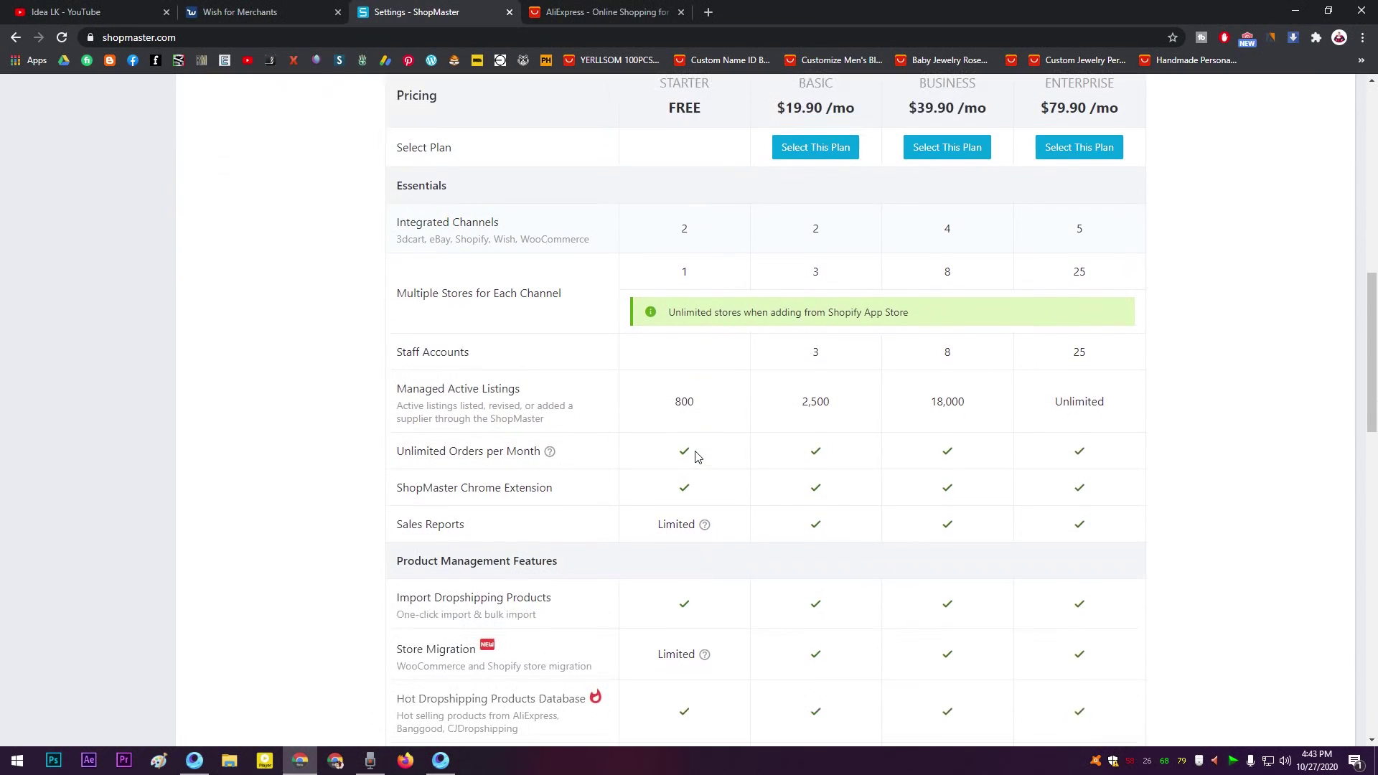
{"action": "scroll", "coordinate": [702, 688], "scroll_direction": "down", "scroll_amount": 4}
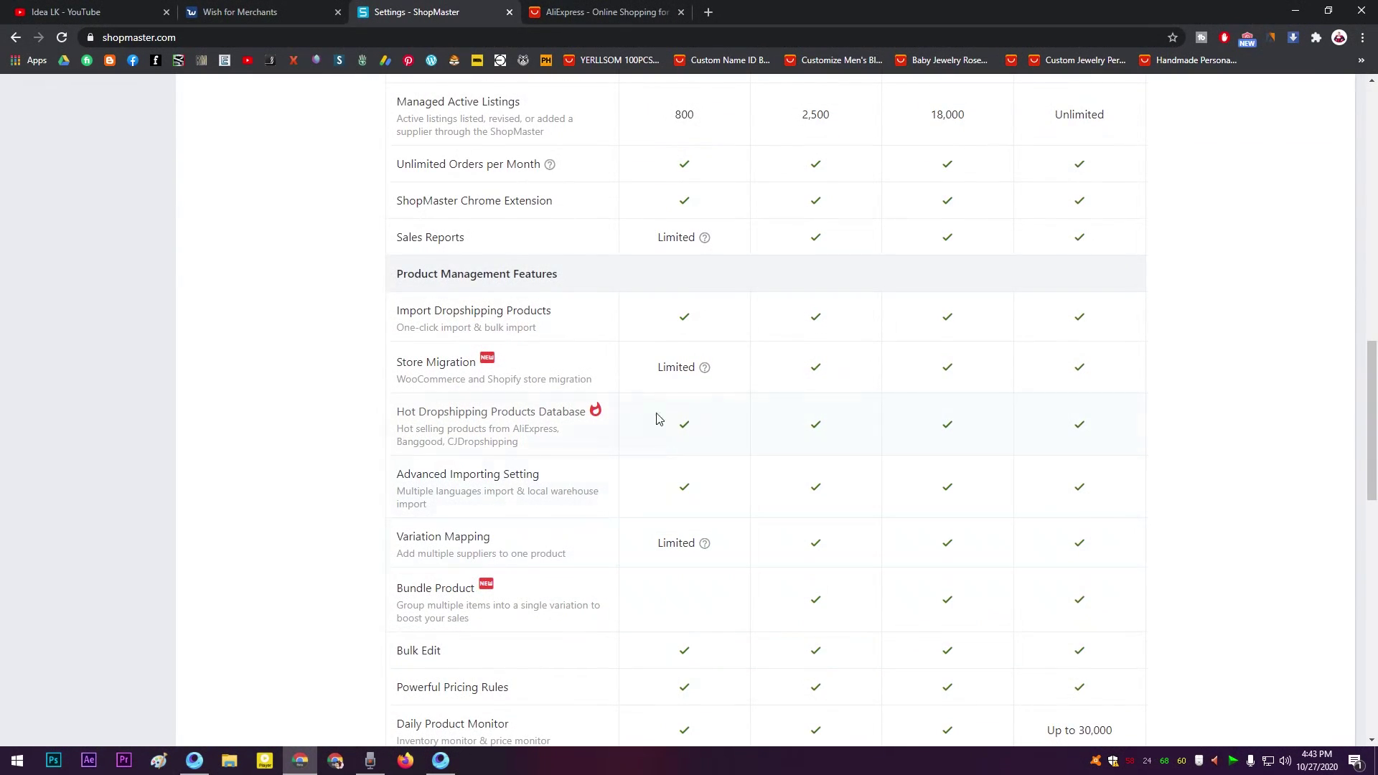
{"action": "scroll", "coordinate": [622, 495], "scroll_direction": "down", "scroll_amount": 6}
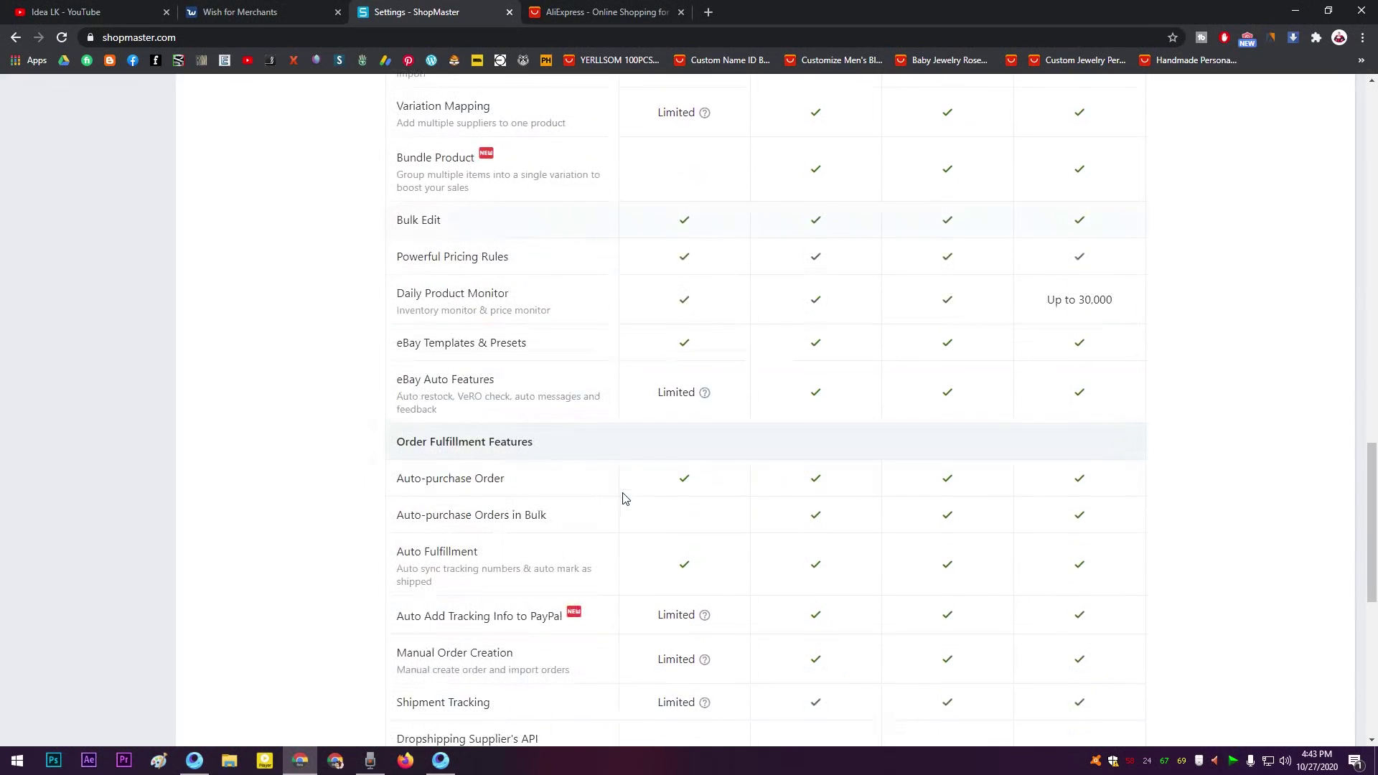
{"action": "scroll", "coordinate": [668, 544], "scroll_direction": "down", "scroll_amount": 7}
{"action": "scroll", "coordinate": [671, 547], "scroll_direction": "up", "scroll_amount": 10}
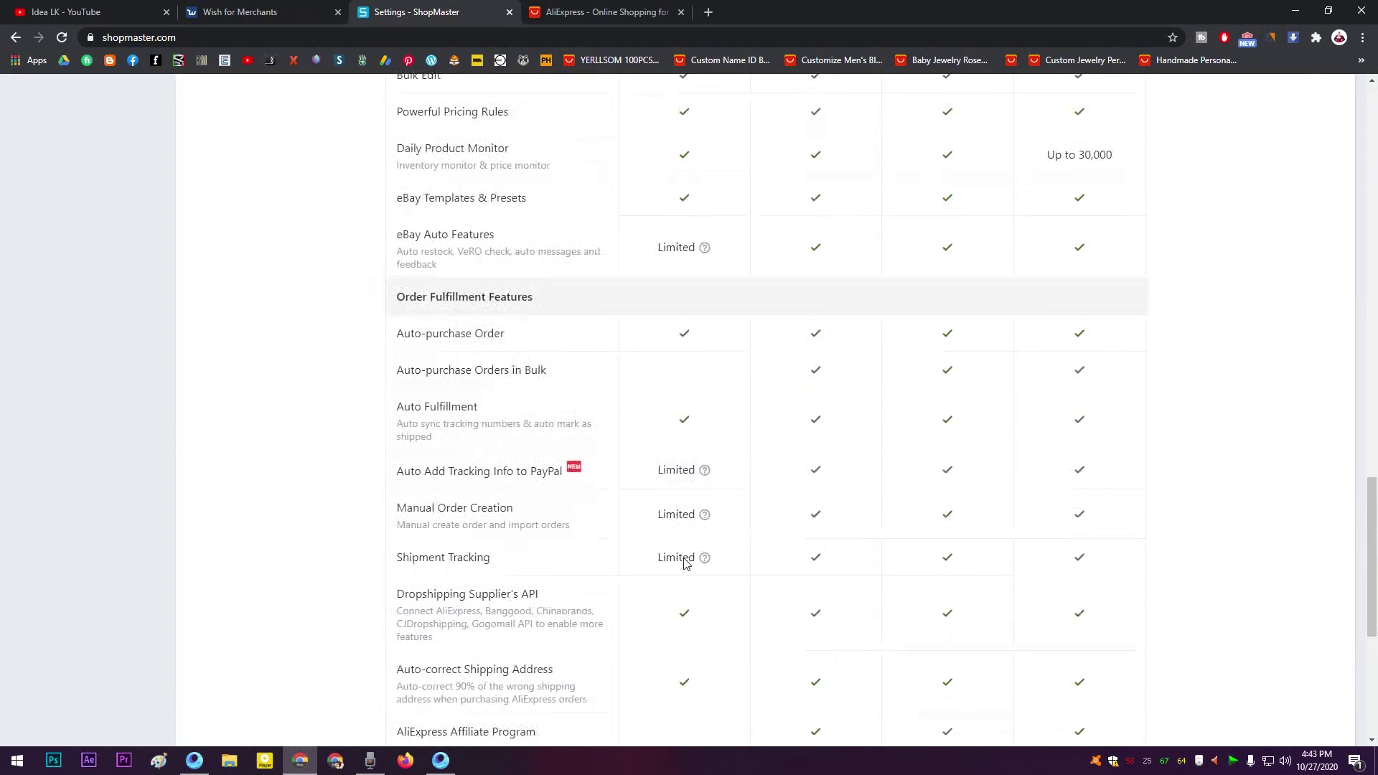
{"action": "scroll", "coordinate": [683, 535], "scroll_direction": "up", "scroll_amount": 15}
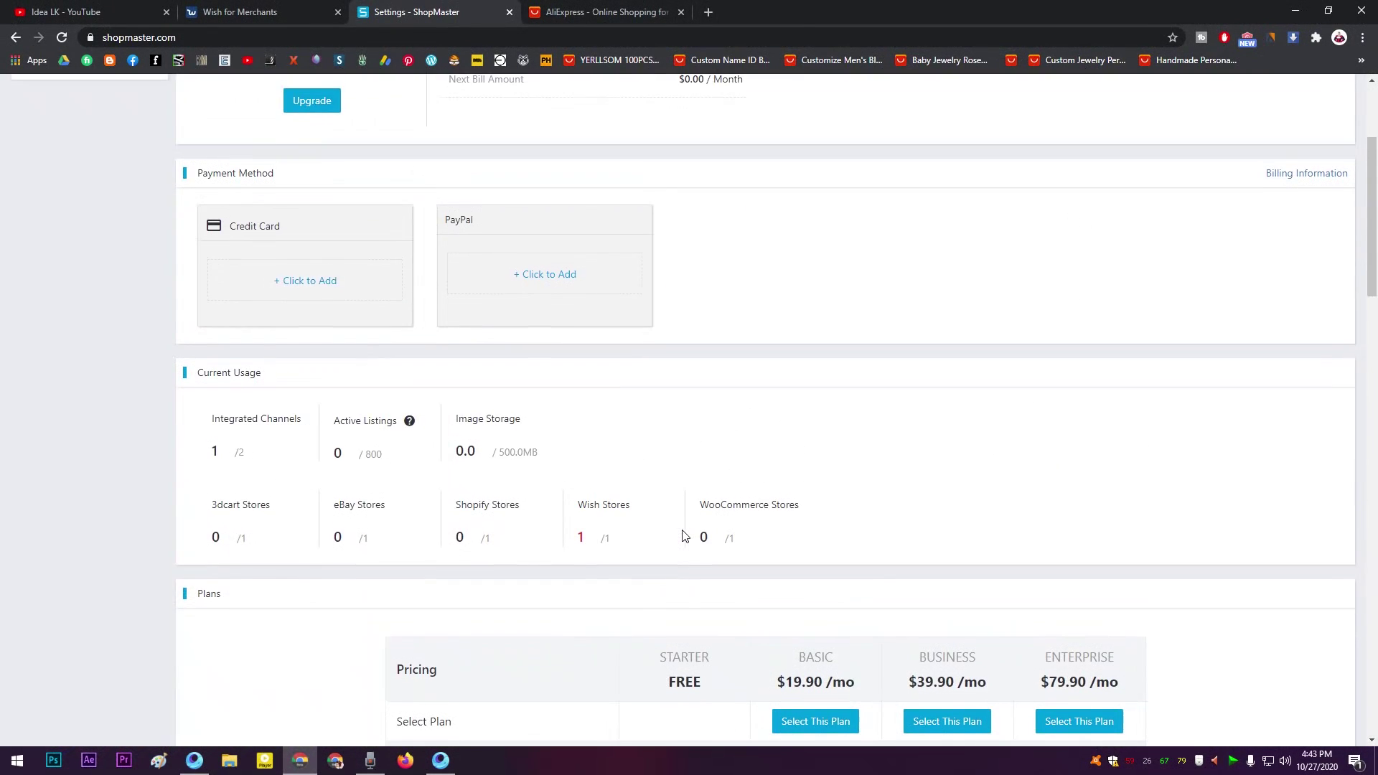
{"action": "scroll", "coordinate": [683, 535], "scroll_direction": "down", "scroll_amount": 5}
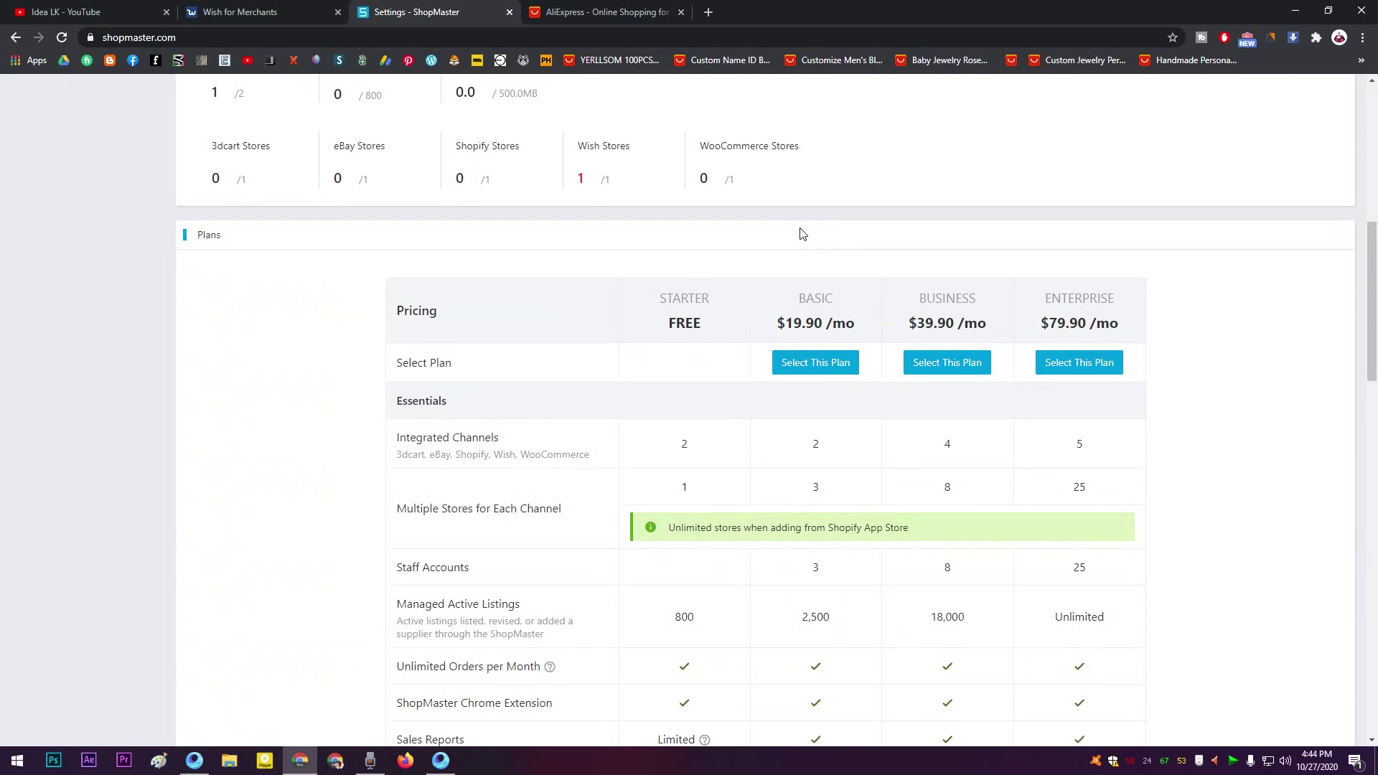
- Compare the monthly prices and managed active listing limits of the Starter, Basic and Business plans
{"action": "mouse_move", "coordinate": [779, 323]}
{"action": "left_mouse_down"}
{"action": "mouse_move", "coordinate": [859, 328]}
{"action": "mouse_move", "coordinate": [838, 298]}
{"action": "mouse_move", "coordinate": [787, 300]}
{"action": "mouse_move", "coordinate": [775, 325]}
{"action": "mouse_move", "coordinate": [864, 338]}
{"action": "mouse_move", "coordinate": [781, 325]}
{"action": "left_mouse_up"}
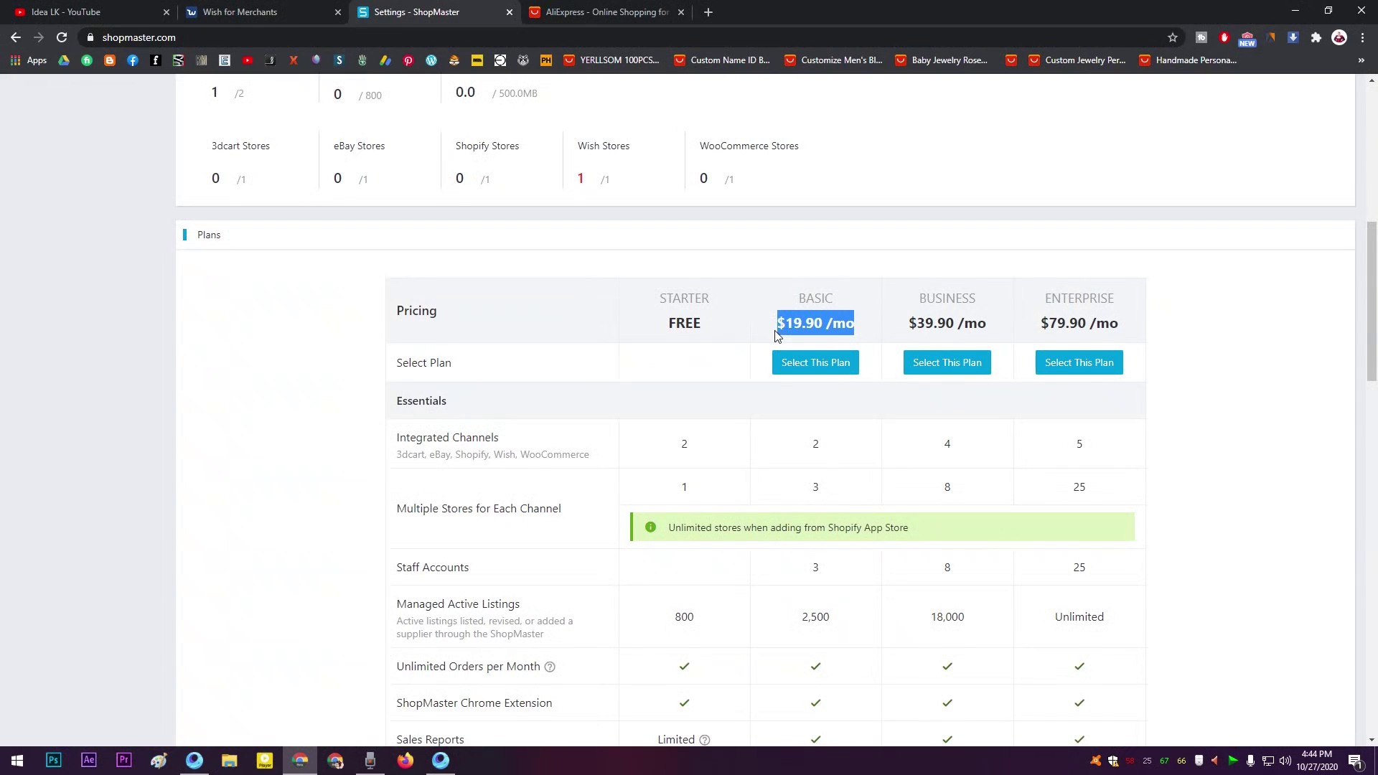
{"action": "left_click", "coordinate": [777, 336]}
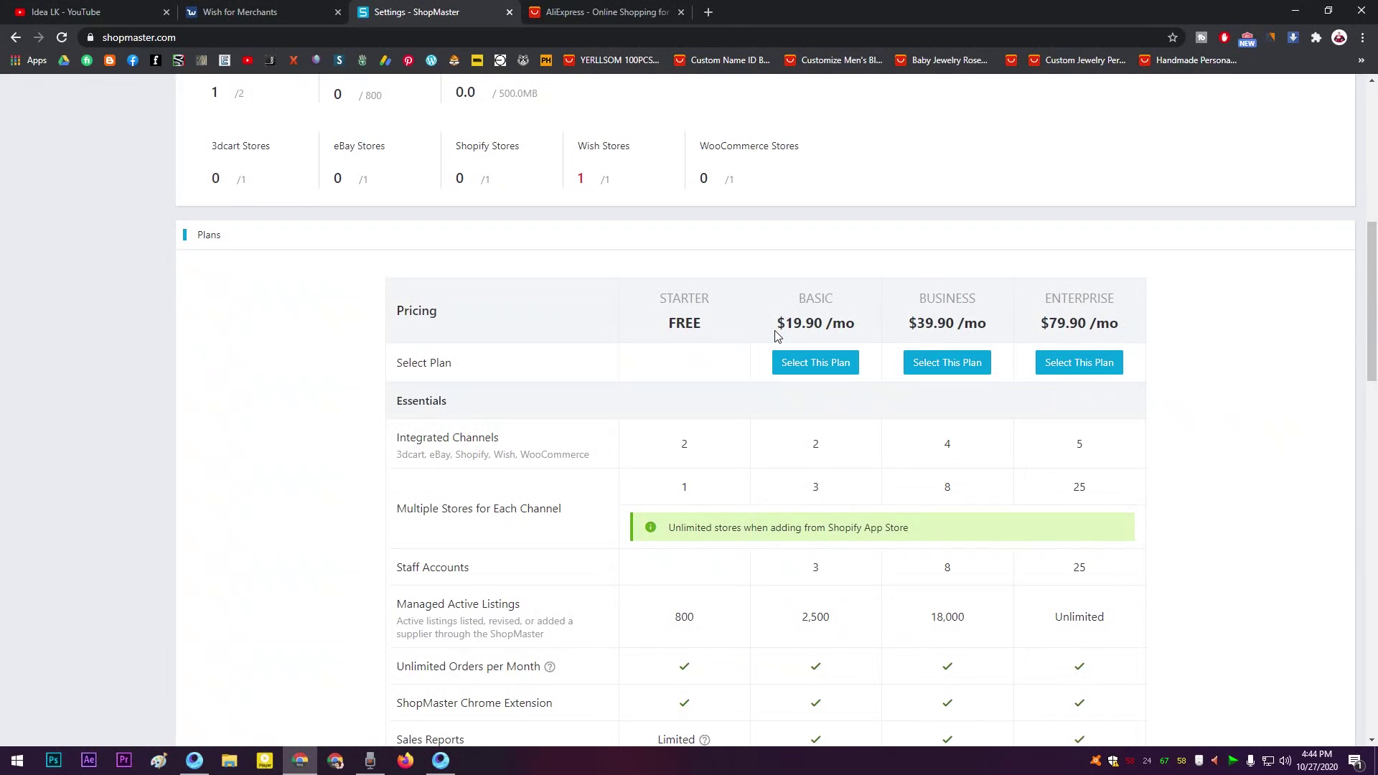
{"action": "left_click_drag", "start_coordinate": [777, 335], "coordinate": [858, 334]}
{"action": "left_click", "coordinate": [860, 334]}
{"action": "scroll", "coordinate": [817, 494], "scroll_direction": "down", "scroll_amount": 2}
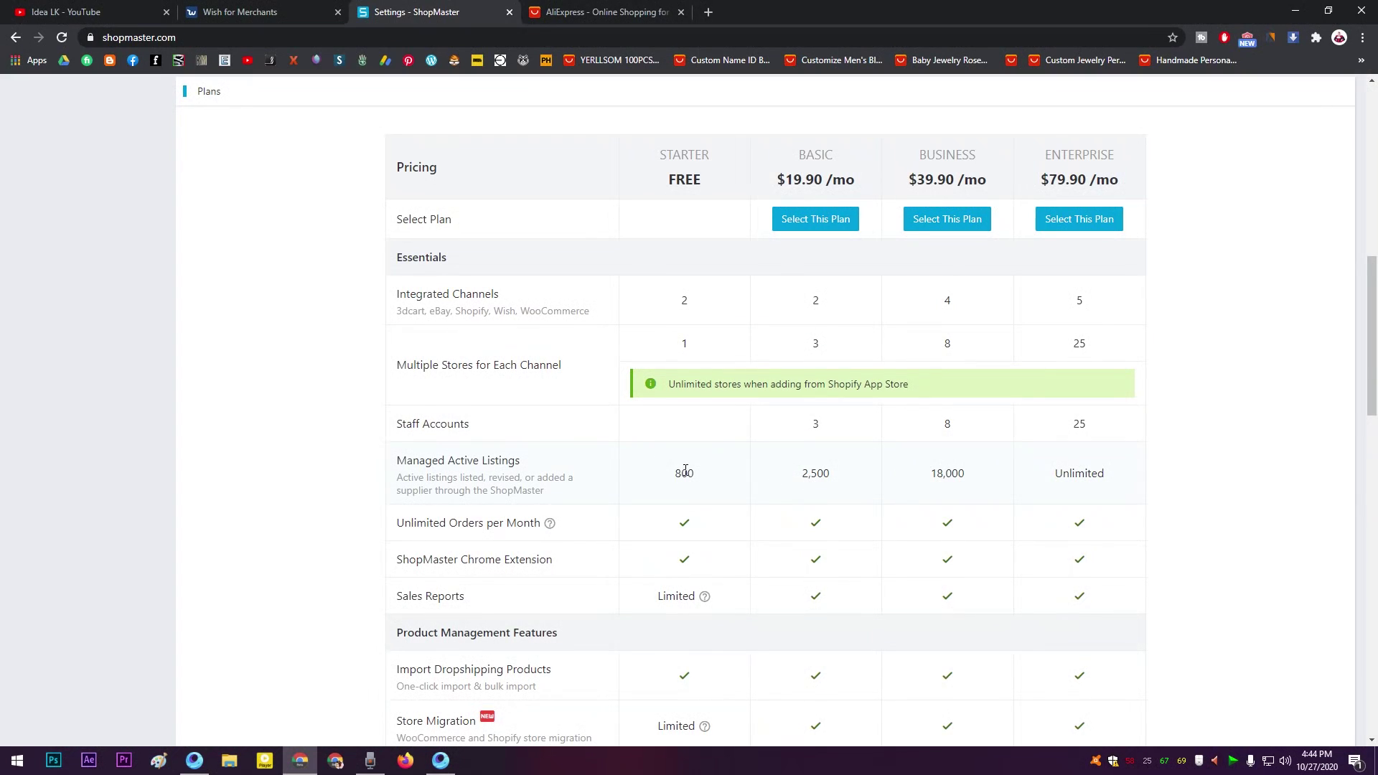
{"action": "left_click_drag", "start_coordinate": [700, 470], "coordinate": [675, 474]}
{"action": "left_click", "coordinate": [679, 482]}
{"action": "double_click", "coordinate": [811, 471]}
{"action": "left_click", "coordinate": [849, 476]}
{"action": "left_click_drag", "start_coordinate": [976, 180], "coordinate": [910, 180]}
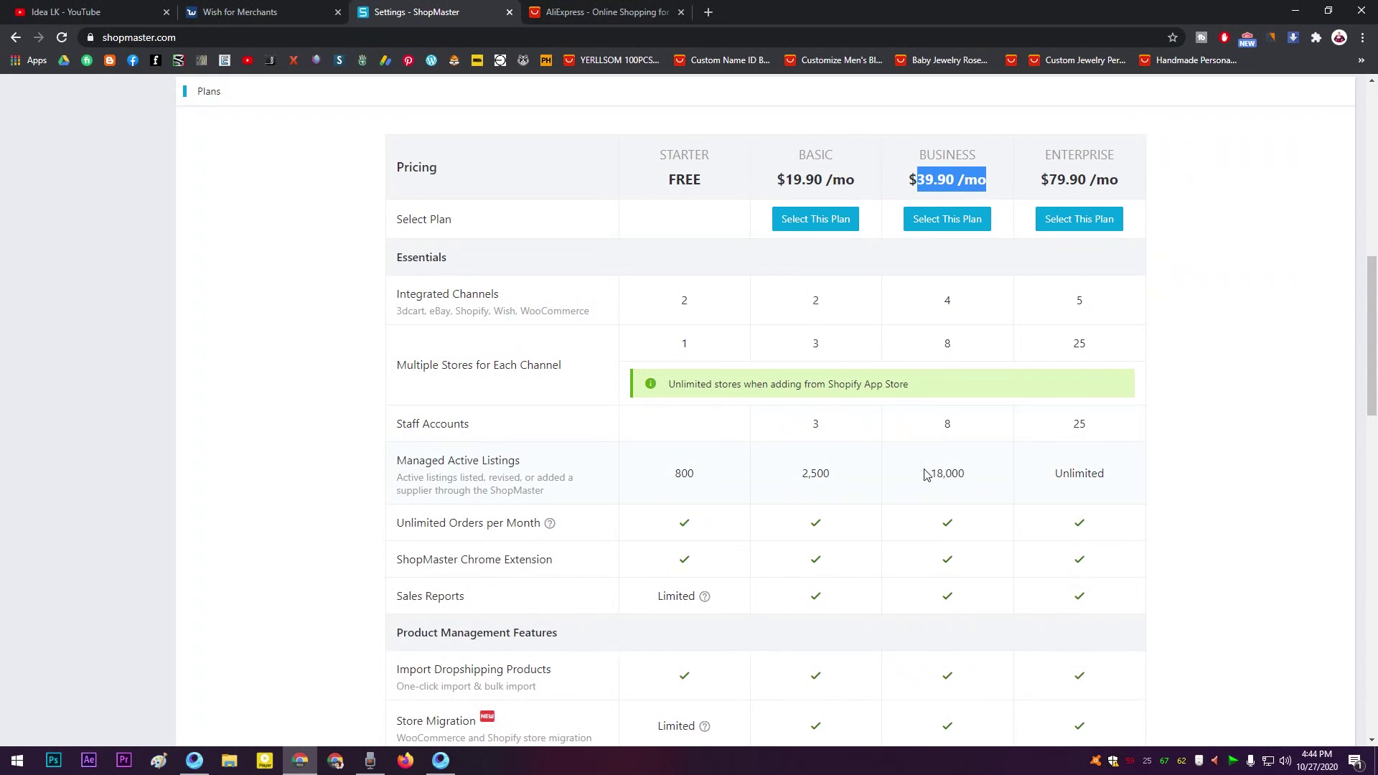
{"action": "double_click", "coordinate": [946, 474]}
{"action": "left_click", "coordinate": [994, 485]}
- Look over the integrated channels row and the rest of the plan comparison table, and return to the subscription overview
{"action": "scroll", "coordinate": [995, 483], "scroll_direction": "down", "scroll_amount": 8}
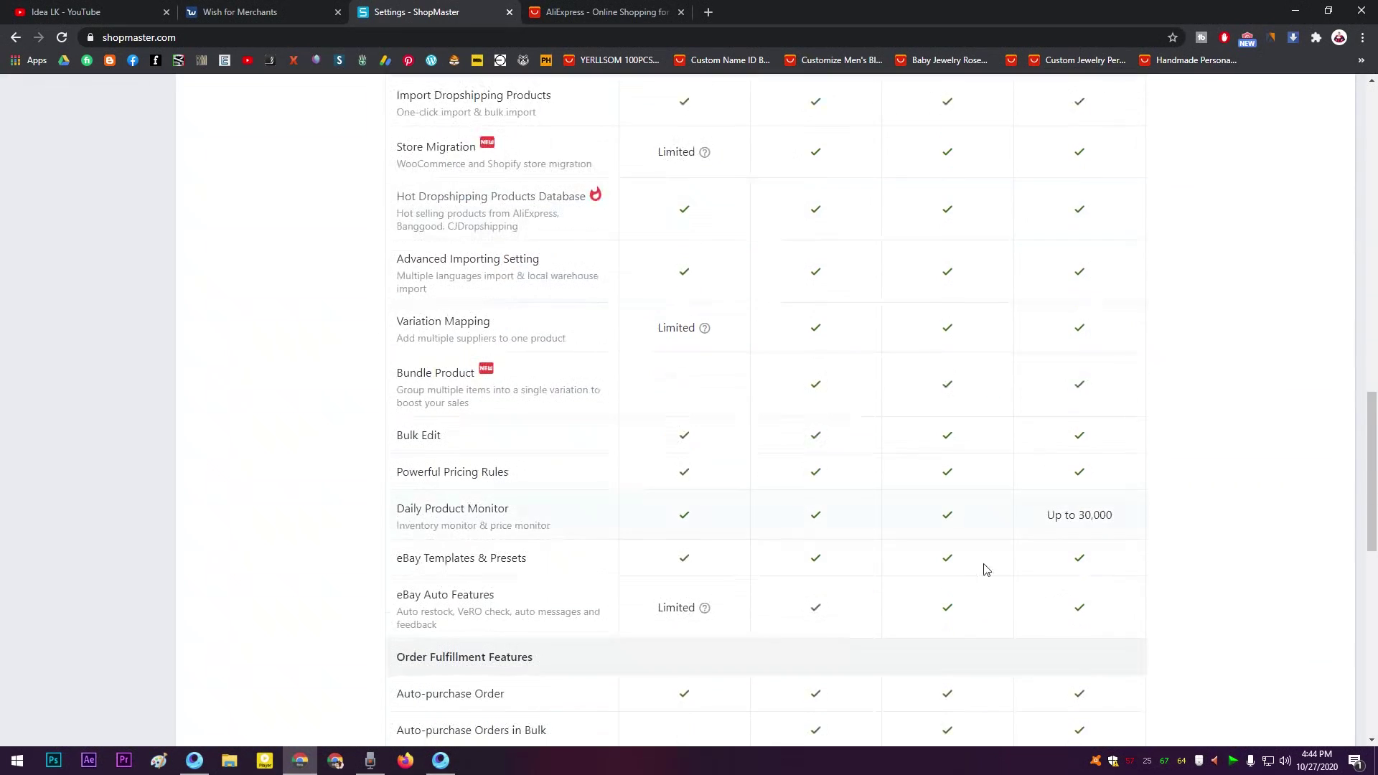
{"action": "scroll", "coordinate": [985, 569], "scroll_direction": "up", "scroll_amount": 8}
{"action": "scroll", "coordinate": [876, 482], "scroll_direction": "up", "scroll_amount": 1}
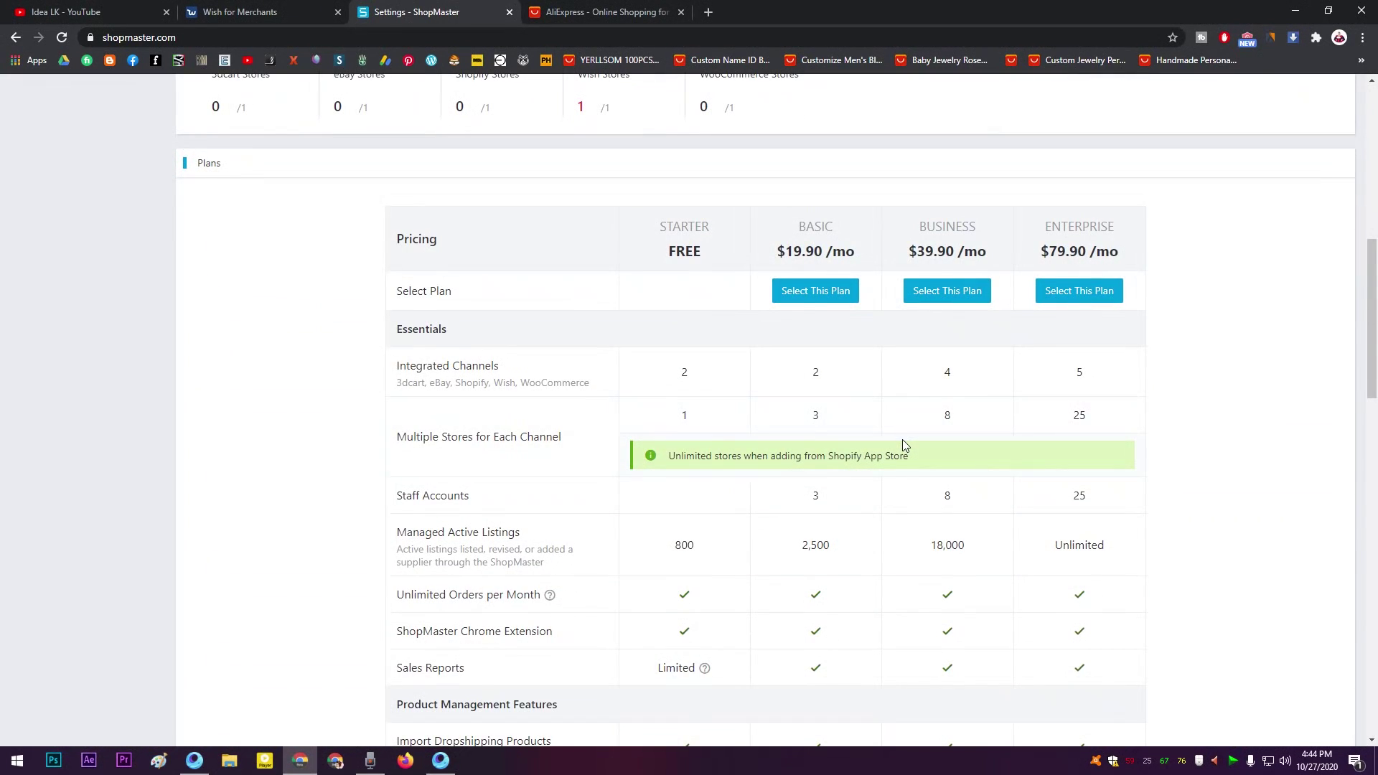
{"action": "mouse_move", "coordinate": [450, 379]}
{"action": "left_mouse_down"}
{"action": "mouse_move", "coordinate": [489, 382]}
{"action": "mouse_move", "coordinate": [453, 384]}
{"action": "left_mouse_up"}
{"action": "scroll", "coordinate": [1058, 510], "scroll_direction": "down", "scroll_amount": 17}
{"action": "scroll", "coordinate": [1177, 539], "scroll_direction": "down", "scroll_amount": 7}
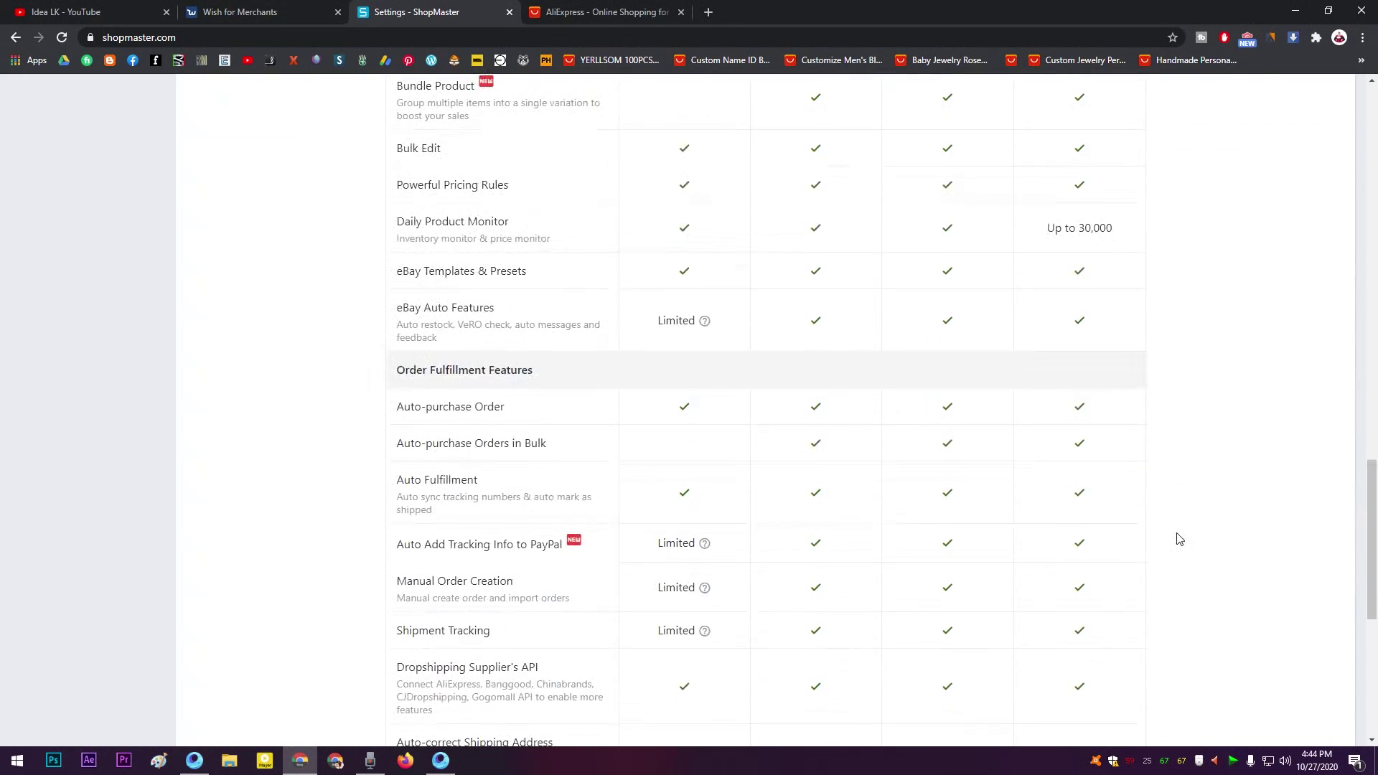
{"action": "scroll", "coordinate": [1203, 557], "scroll_direction": "up", "scroll_amount": 8}
{"action": "scroll", "coordinate": [1202, 554], "scroll_direction": "up", "scroll_amount": 20}
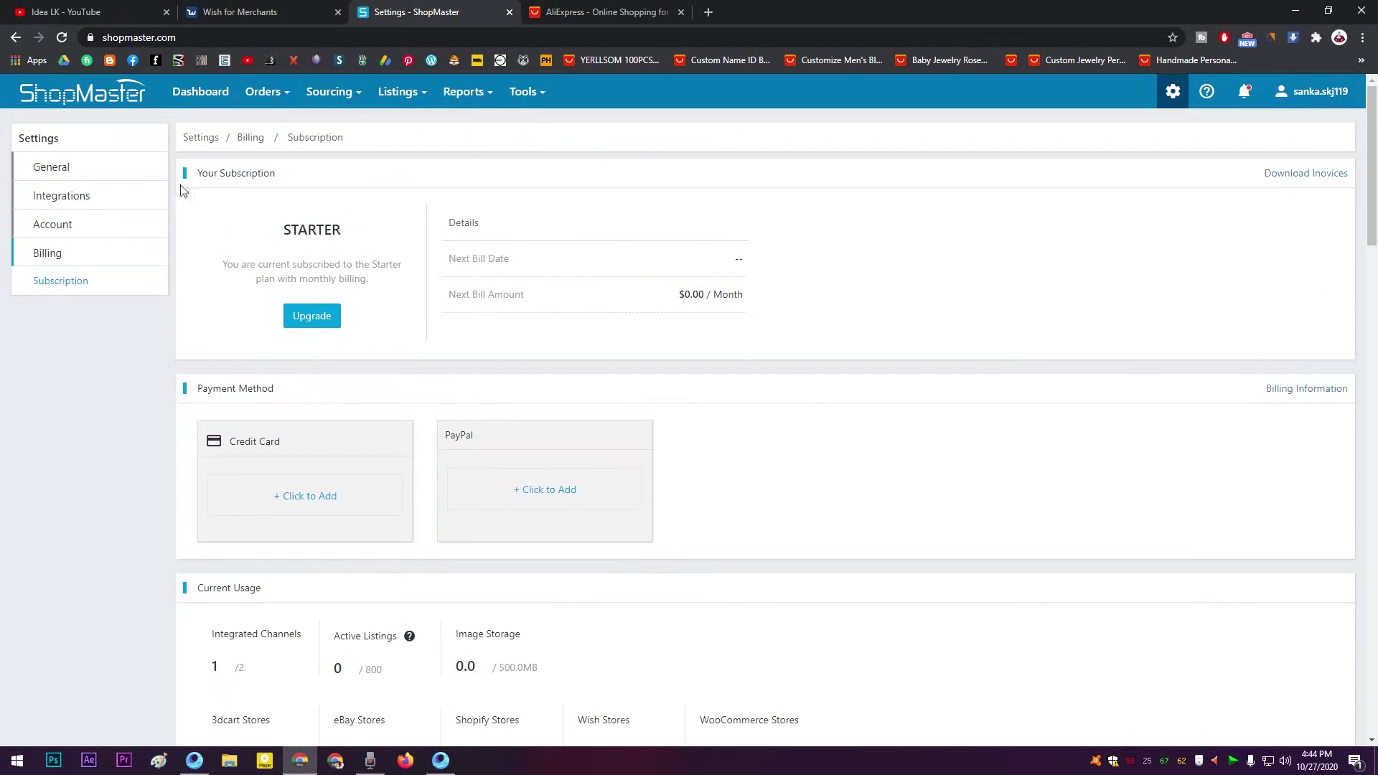
- Return to the Dashboard, run the Setup Wizard and open Import Products from its Features Guide
{"action": "left_click", "coordinate": [80, 100]}
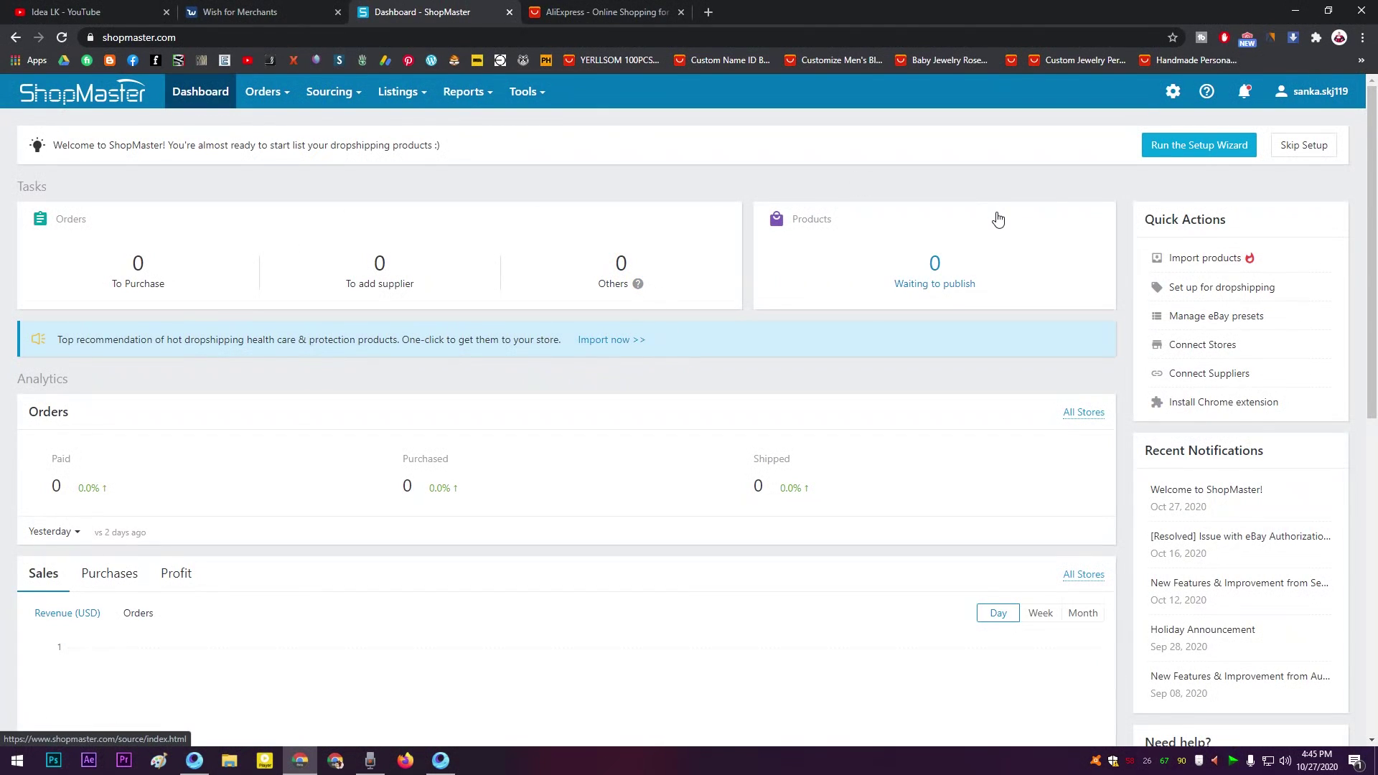
{"action": "left_click", "coordinate": [1191, 145]}
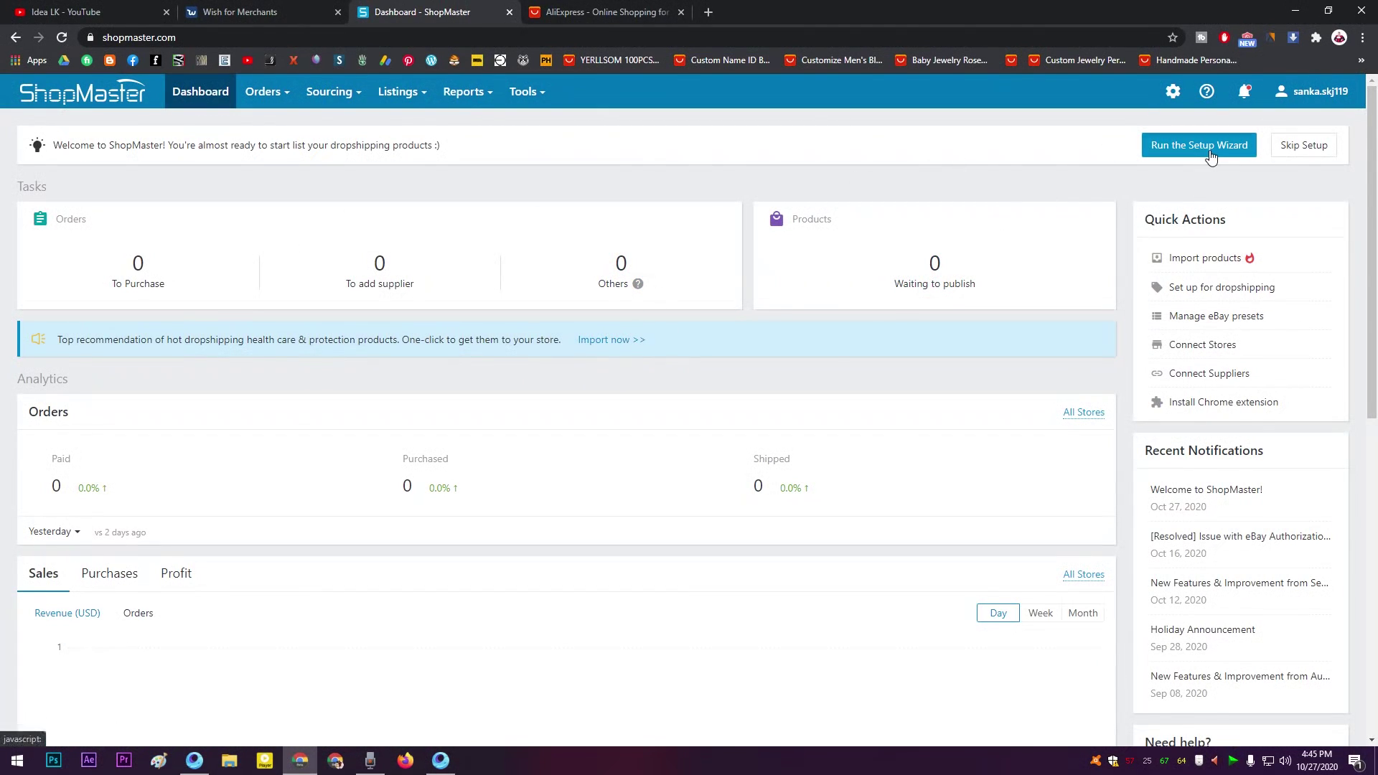
{"action": "left_click", "coordinate": [683, 398]}
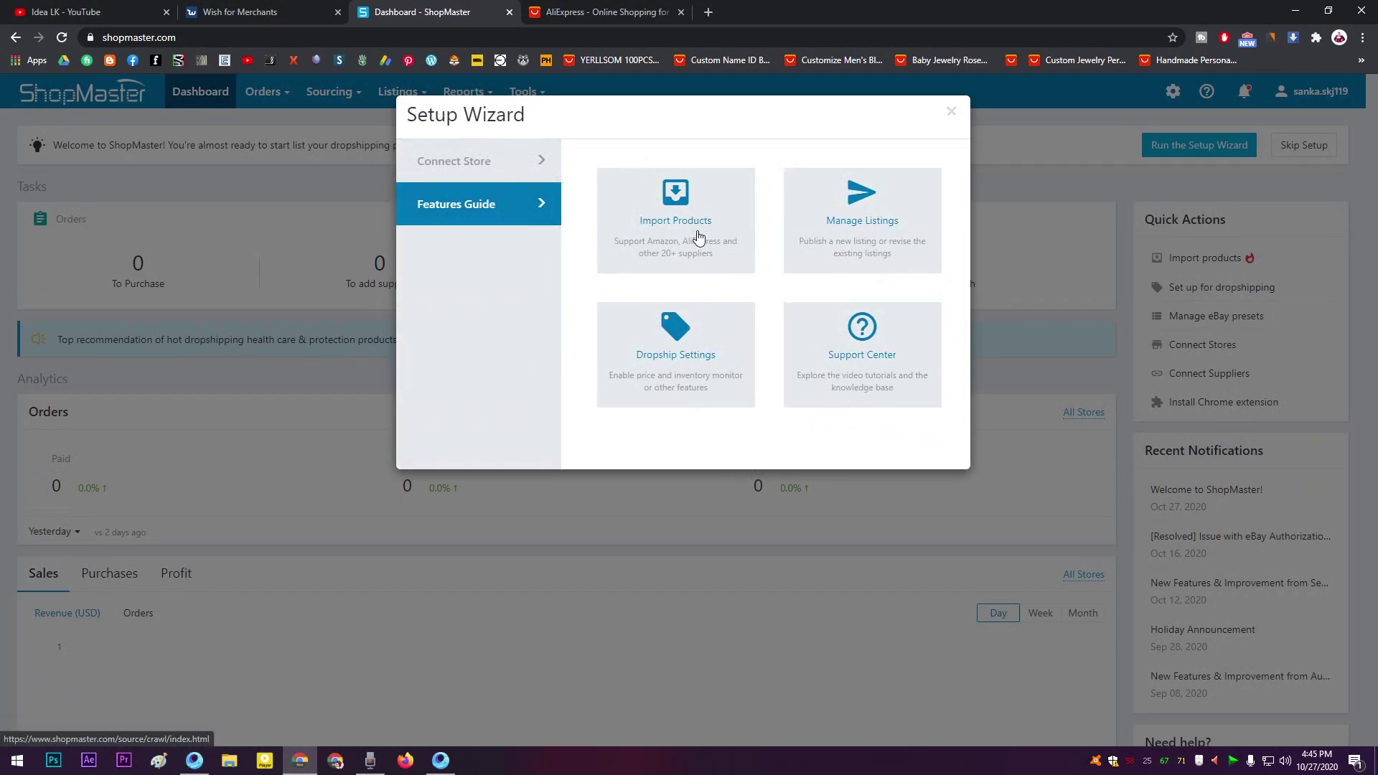
{"action": "left_click", "coordinate": [719, 360]}
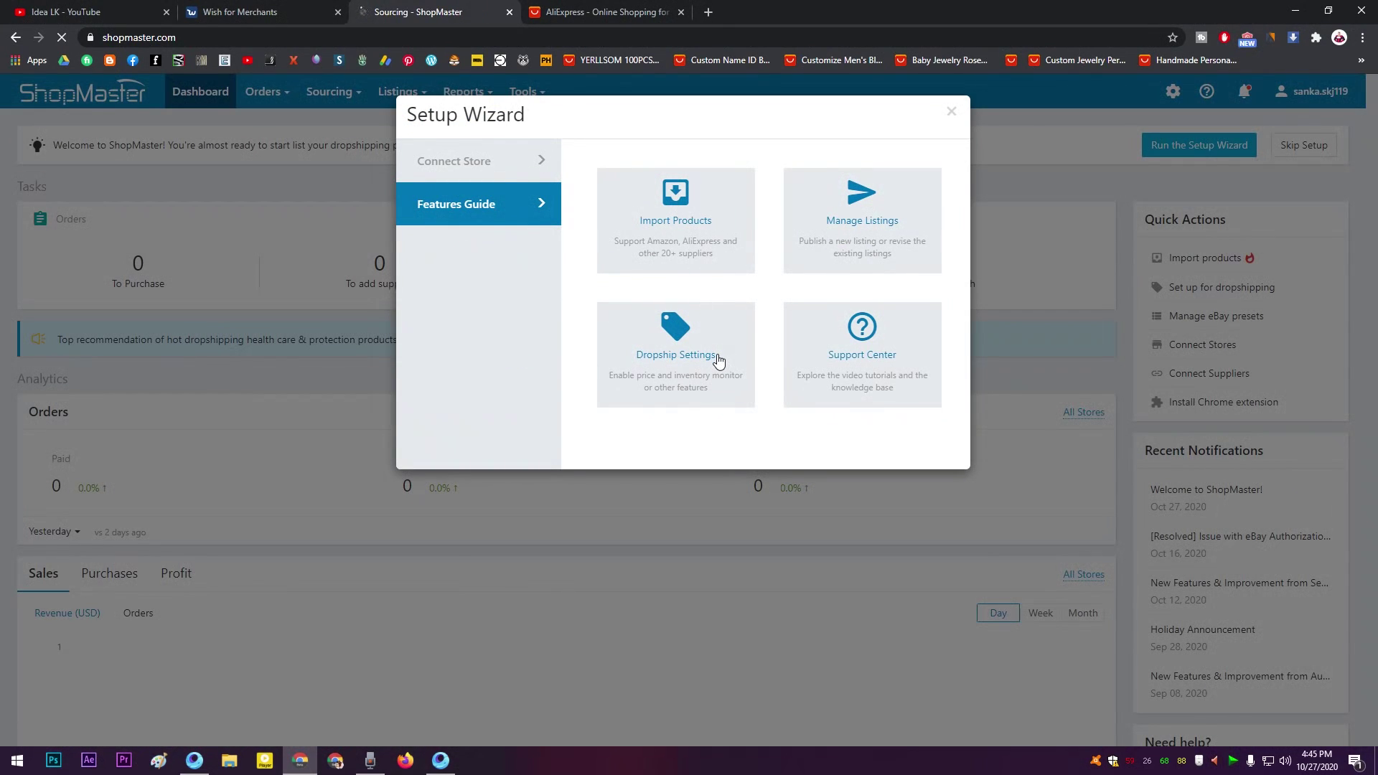
- Import the Automatic Toothpaste Dispenser priced at USD 4.95 from the Dropshipping Products catalogue
{"action": "left_click", "coordinate": [718, 360]}
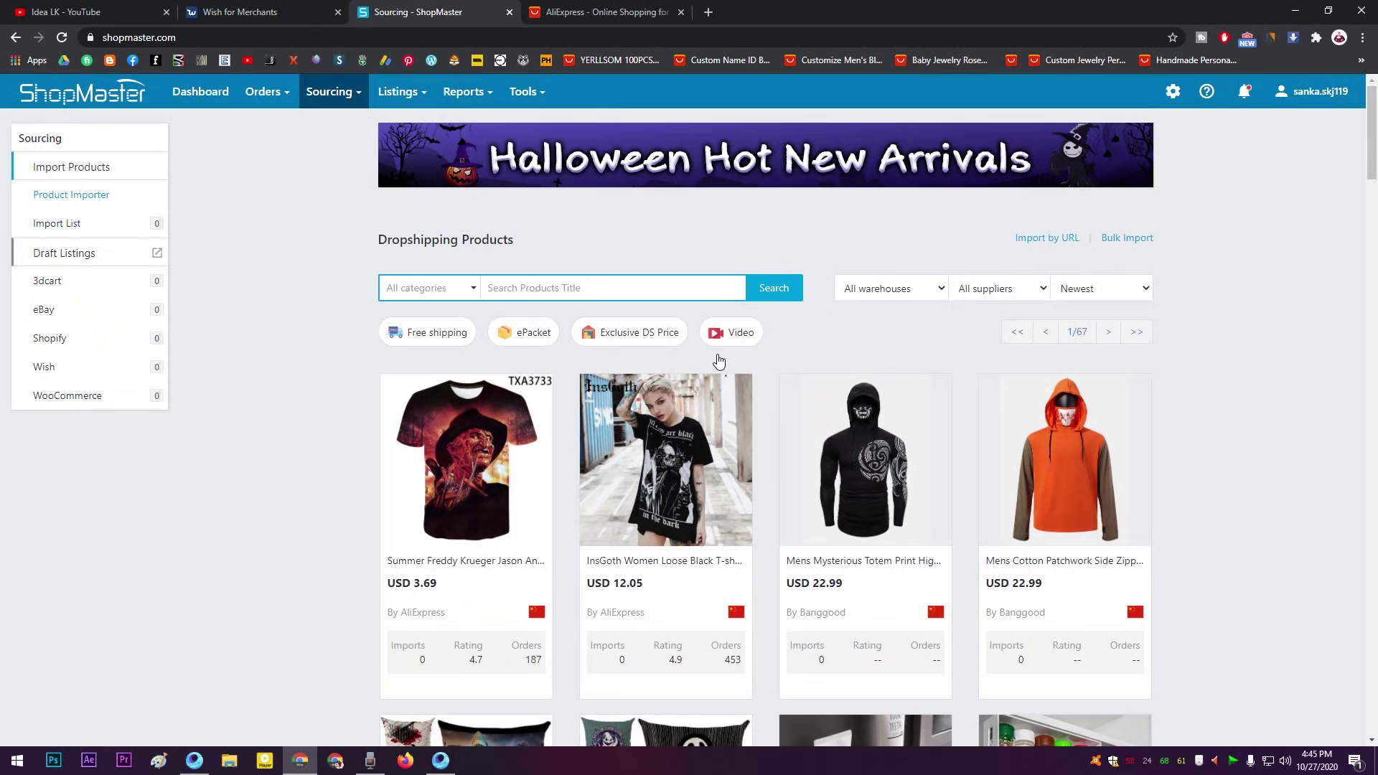
{"action": "scroll", "coordinate": [719, 366], "scroll_direction": "down", "scroll_amount": 3}
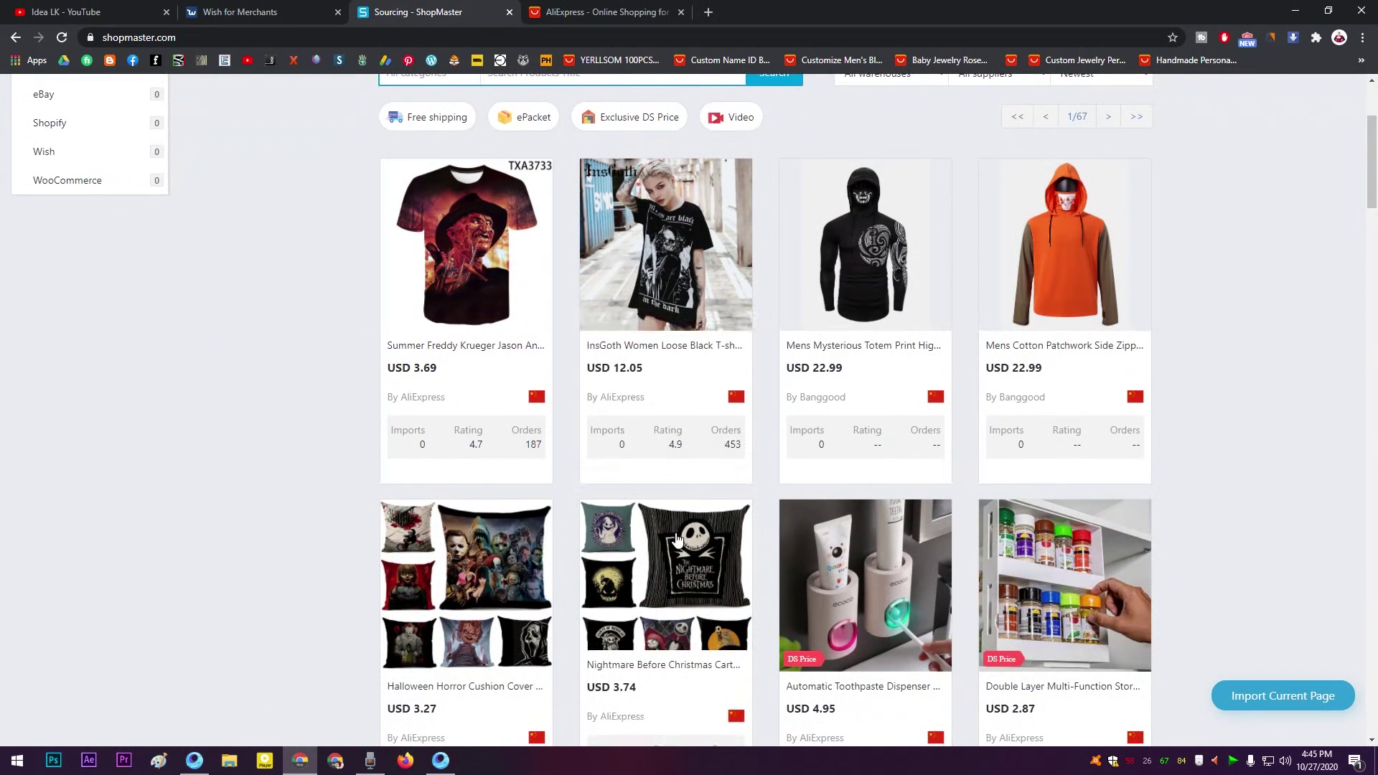
{"action": "scroll", "coordinate": [676, 540], "scroll_direction": "down", "scroll_amount": 3}
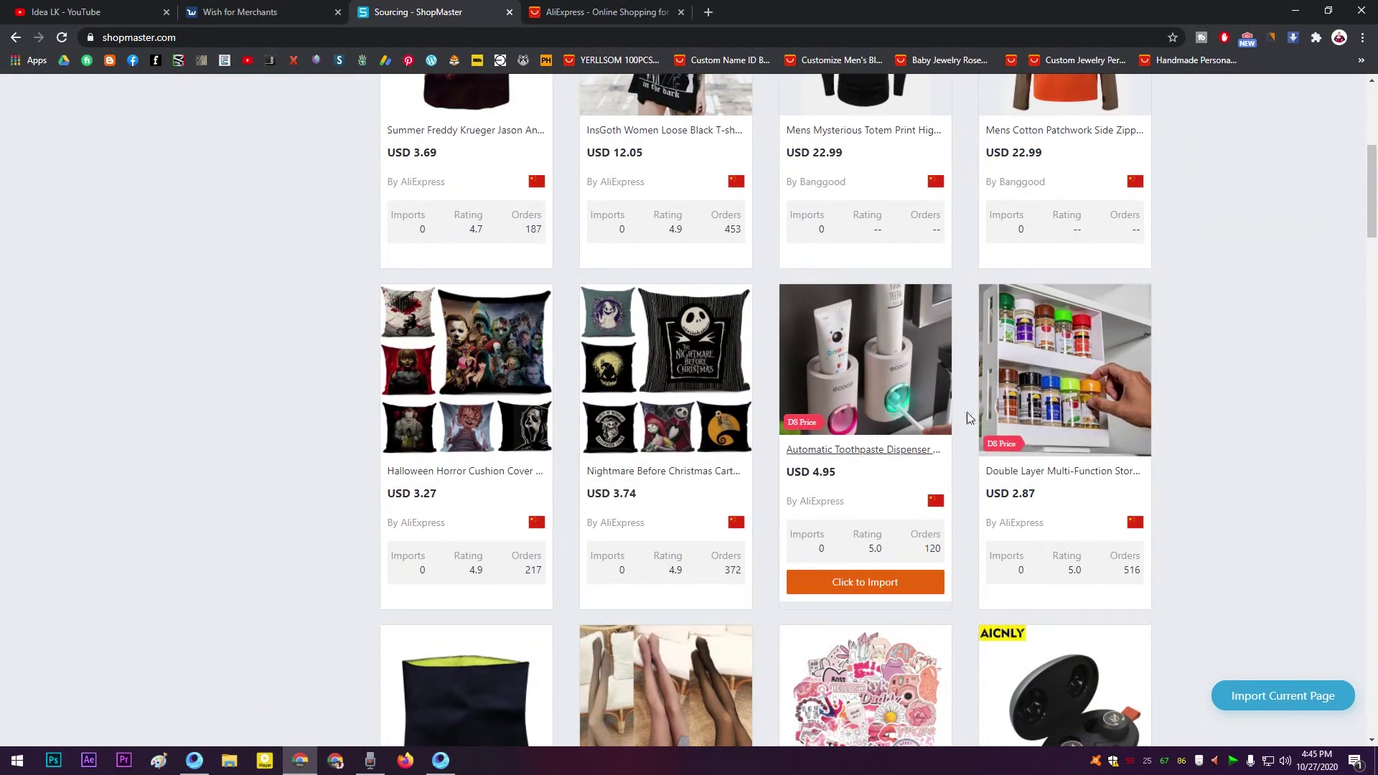
{"action": "left_click", "coordinate": [853, 583]}
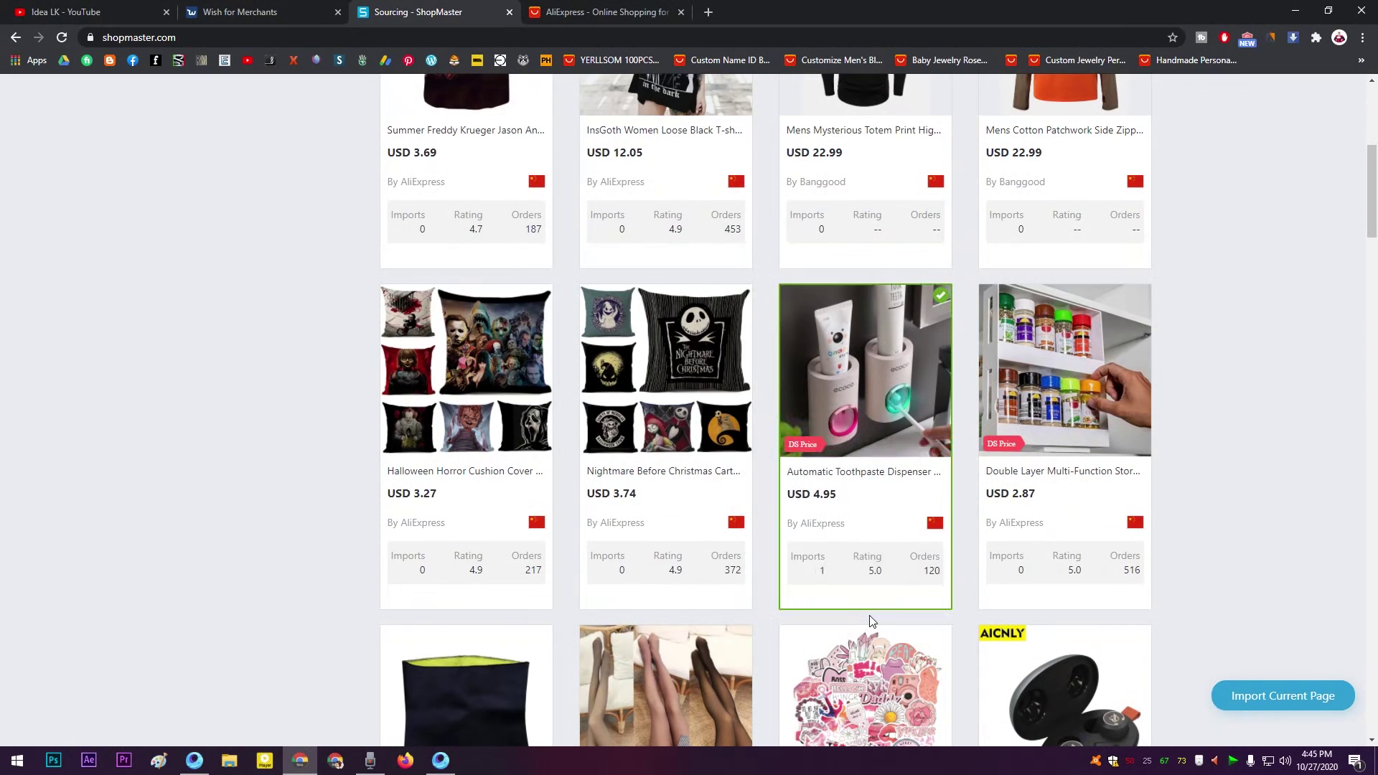
- Import the AliExpress product "50PCS Cartoon Pink INS Style" from the Dropshipping Products catalogue
{"action": "scroll", "coordinate": [872, 619], "scroll_direction": "up", "scroll_amount": 2}
{"action": "scroll", "coordinate": [882, 610], "scroll_direction": "up", "scroll_amount": 3}
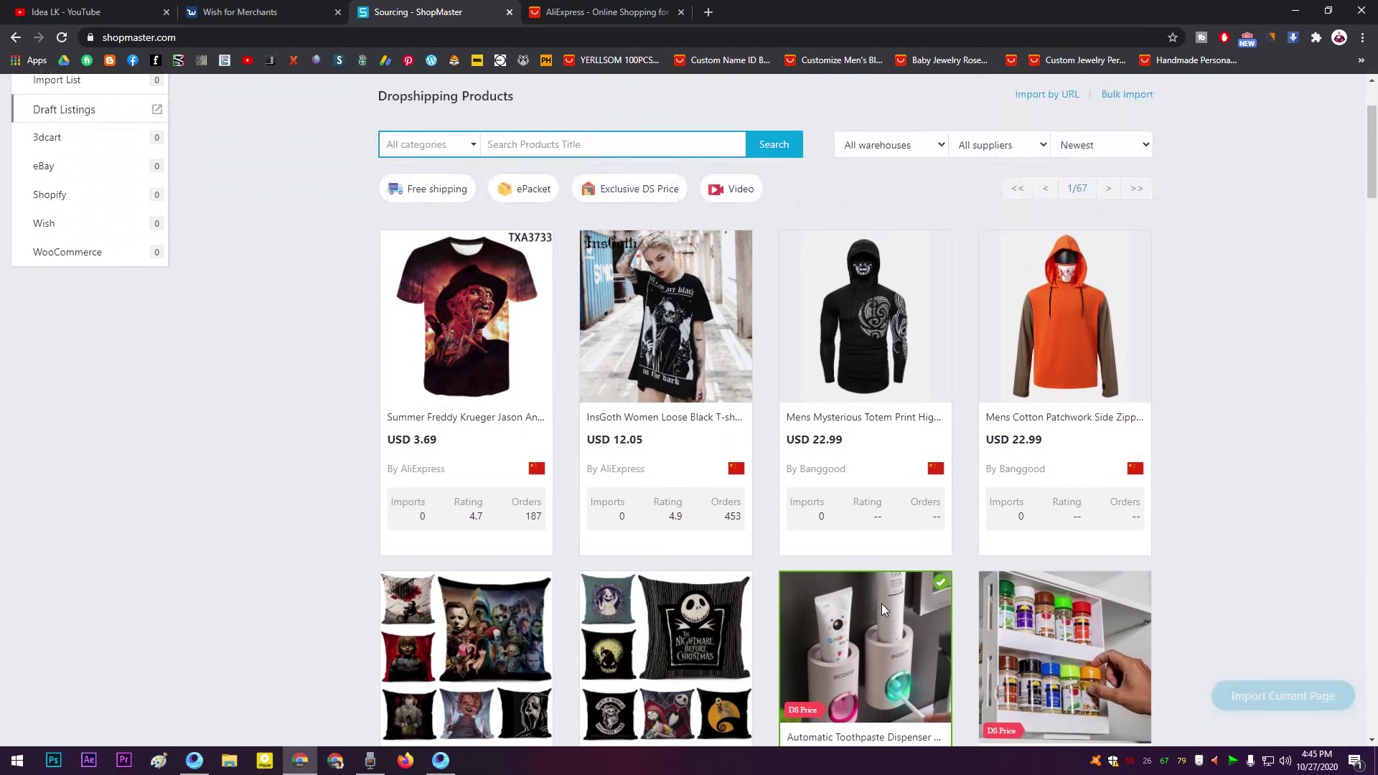
{"action": "scroll", "coordinate": [883, 610], "scroll_direction": "up", "scroll_amount": 1}
{"action": "scroll", "coordinate": [883, 610], "scroll_direction": "down", "scroll_amount": 5}
{"action": "scroll", "coordinate": [883, 610], "scroll_direction": "down", "scroll_amount": 6}
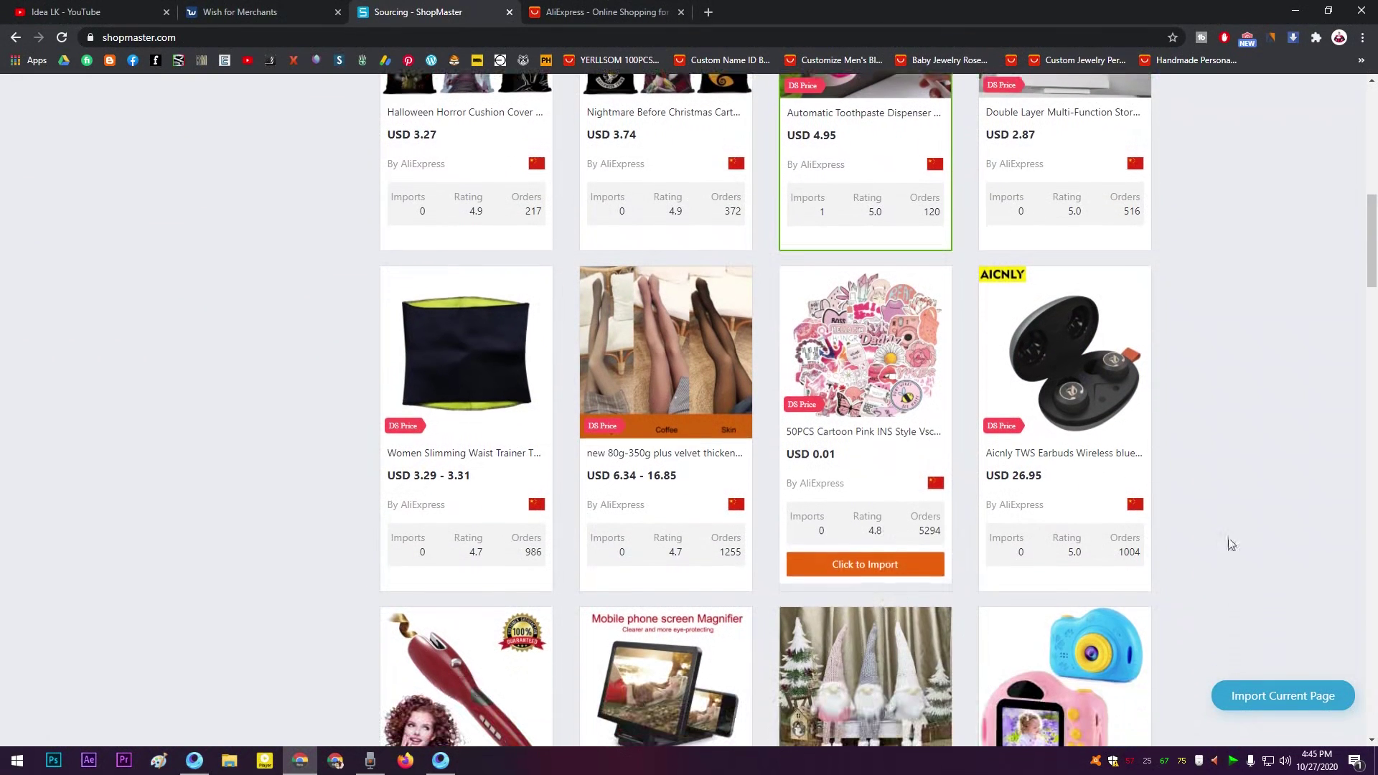
{"action": "scroll", "coordinate": [1252, 542], "scroll_direction": "down", "scroll_amount": 2}
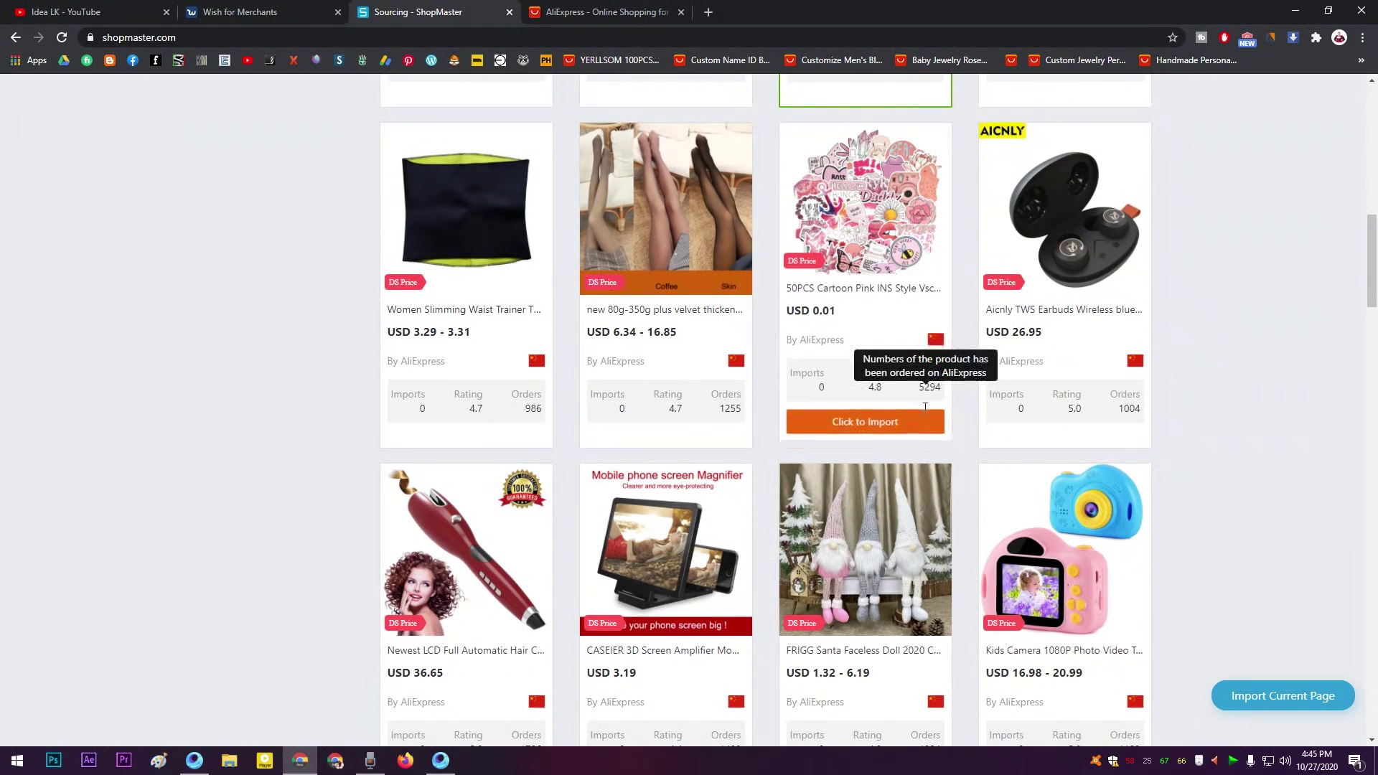
{"action": "left_click", "coordinate": [903, 423]}
- Import the FRIGG Santa Faceless Doll 2020 and the Baby Sleeping Bag For Newborn from the catalogue
{"action": "scroll", "coordinate": [1304, 424], "scroll_direction": "down", "scroll_amount": 2}
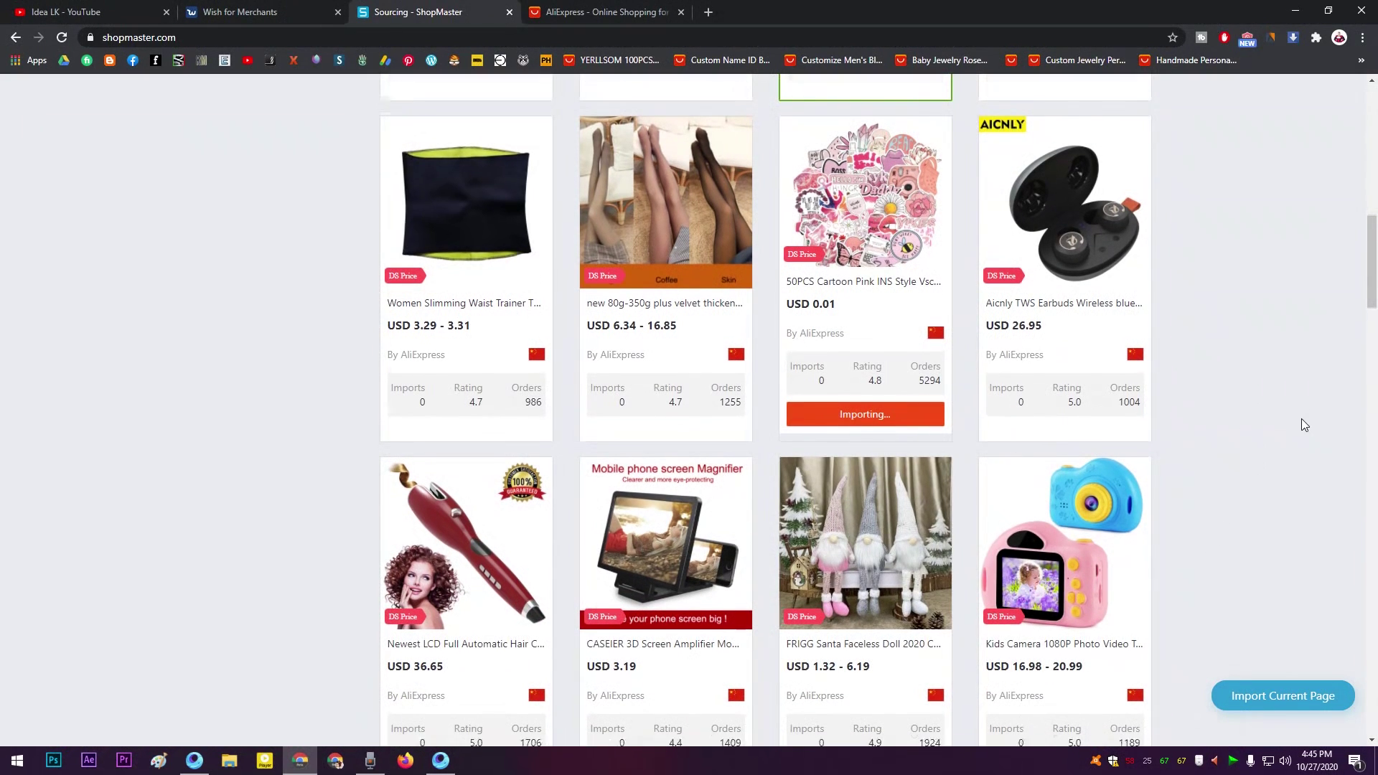
{"action": "scroll", "coordinate": [1304, 424], "scroll_direction": "down", "scroll_amount": 2}
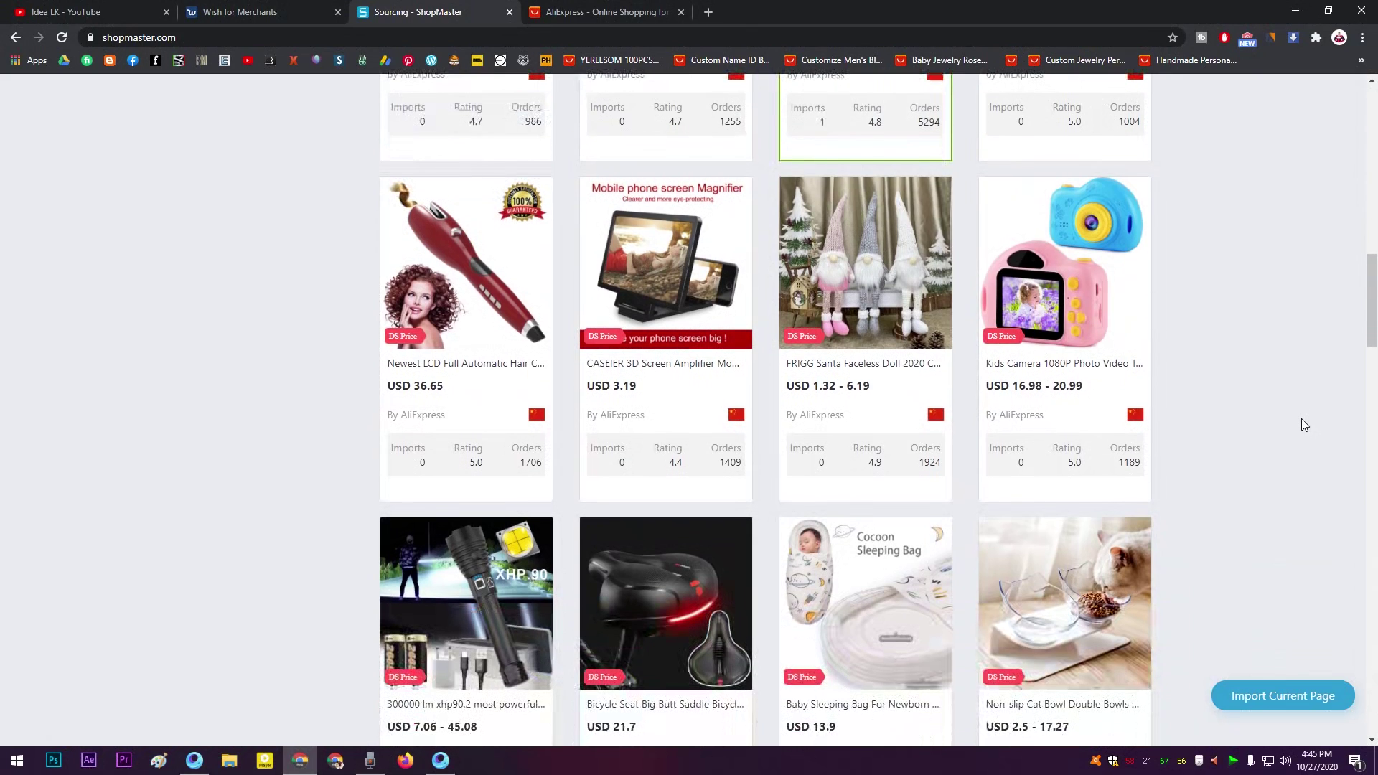
{"action": "mouse_move", "coordinate": [861, 475]}
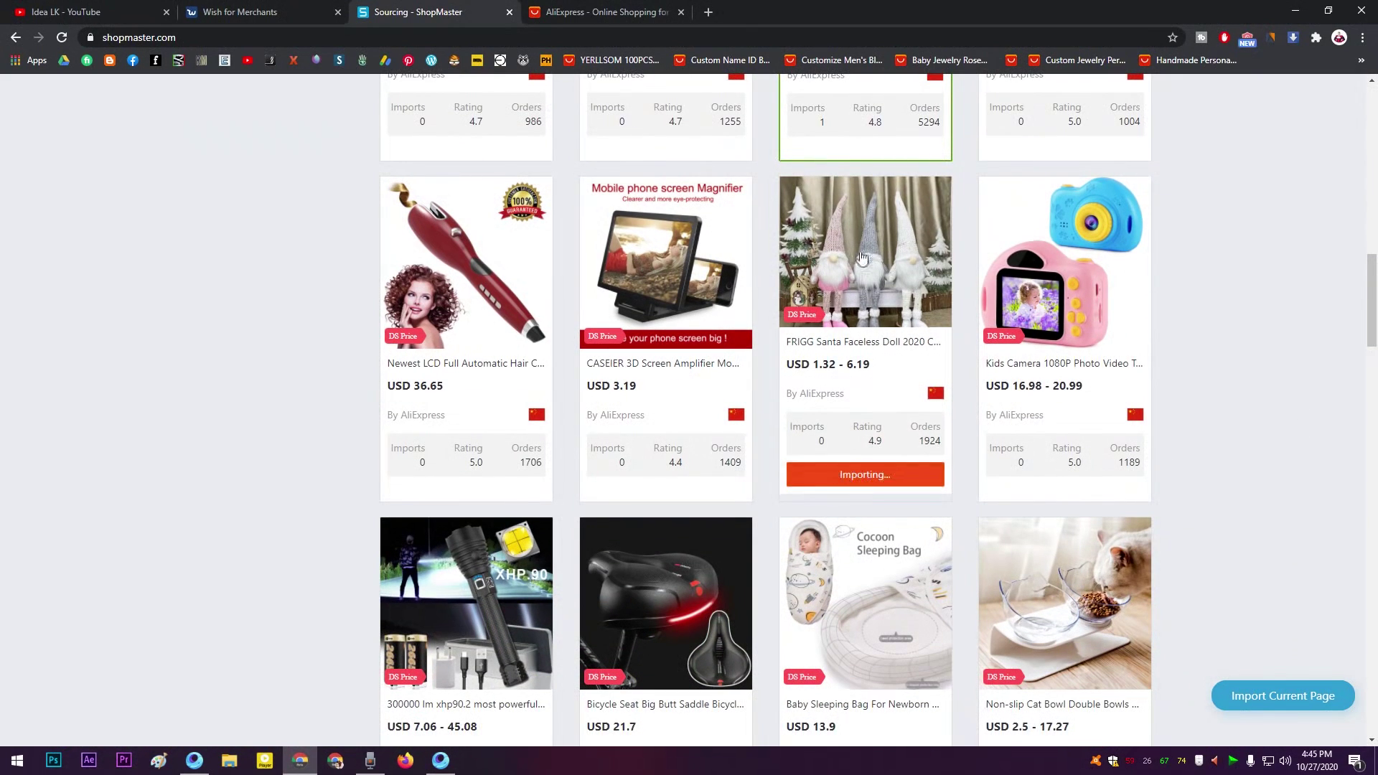
{"action": "scroll", "coordinate": [825, 367], "scroll_direction": "down", "scroll_amount": 2}
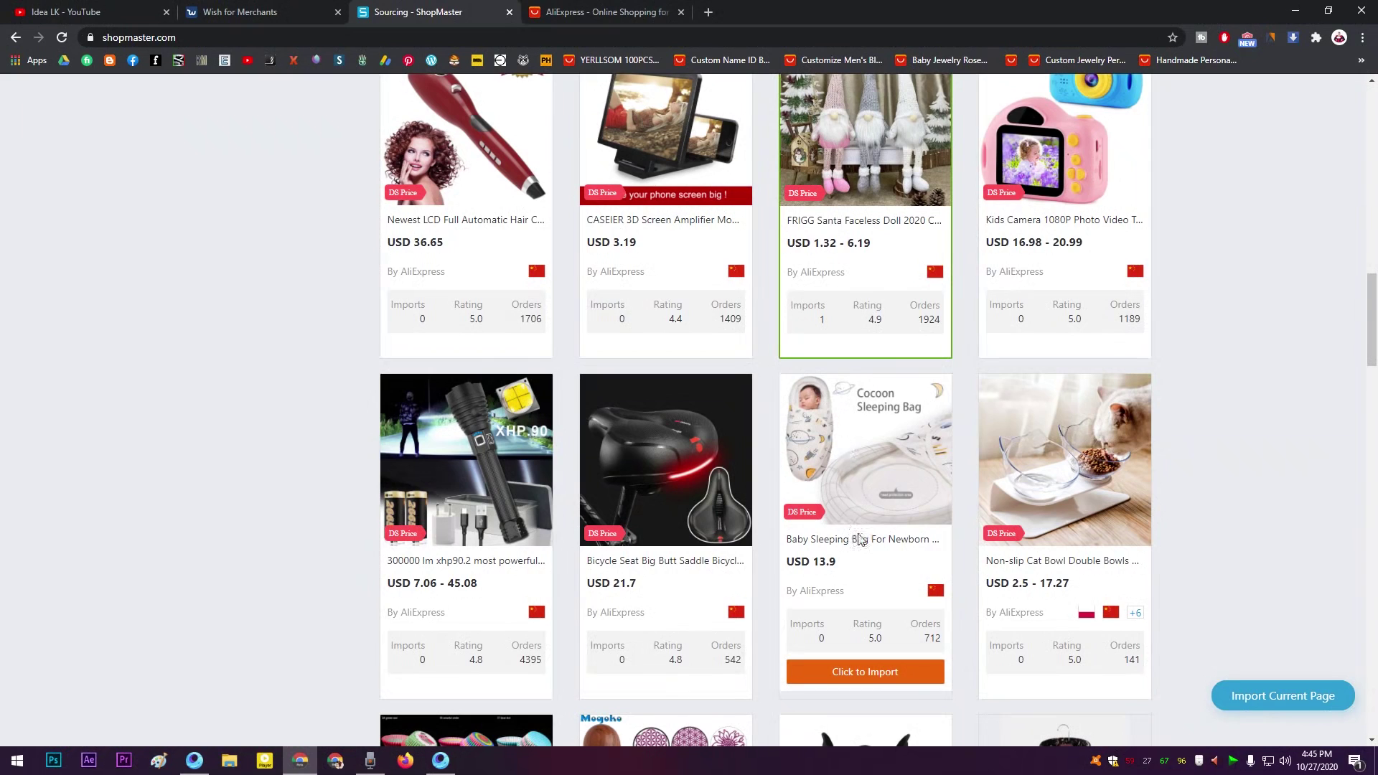
{"action": "left_click", "coordinate": [858, 661]}
- Import the Non-slip Cat Bowl Double Bowls product and browse the remaining products on the page
{"action": "scroll", "coordinate": [1005, 631], "scroll_direction": "down", "scroll_amount": 2}
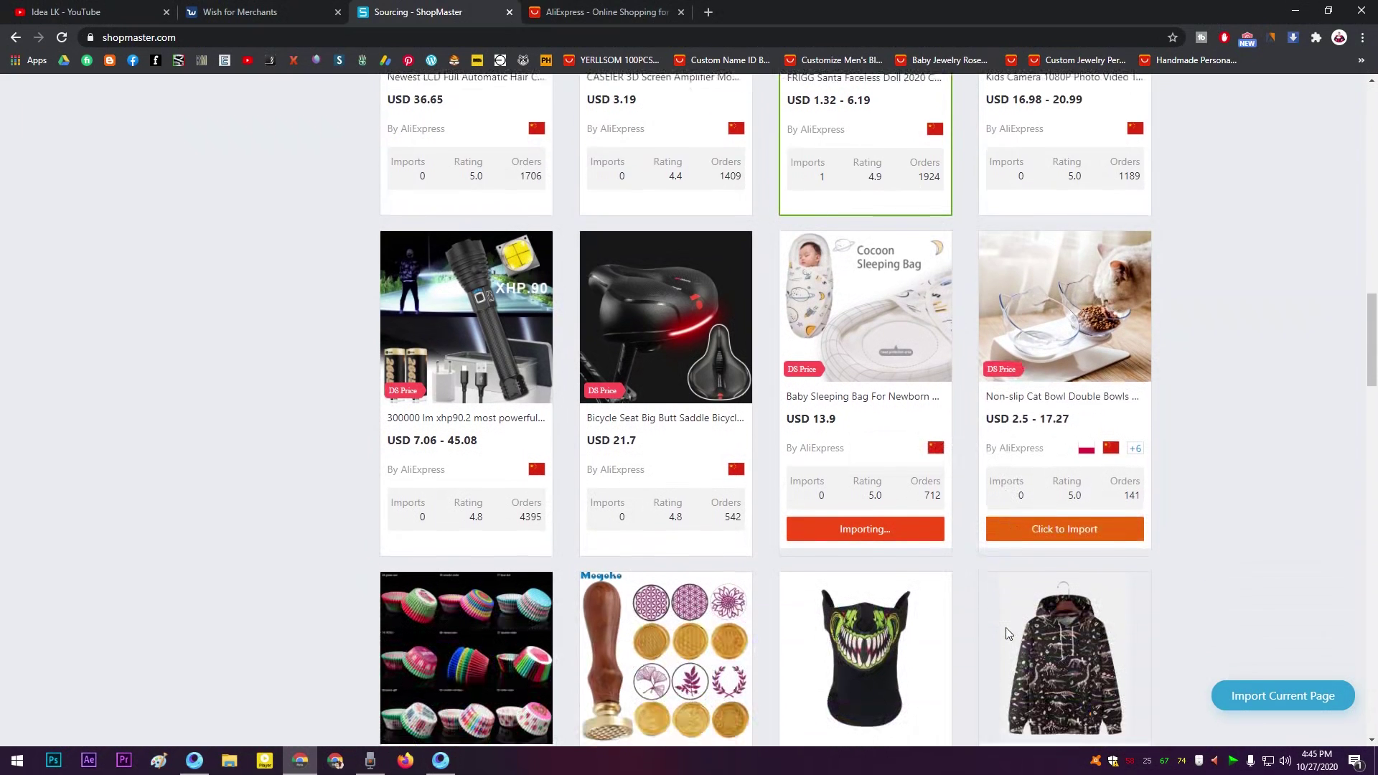
{"action": "scroll", "coordinate": [996, 638], "scroll_direction": "down", "scroll_amount": 2}
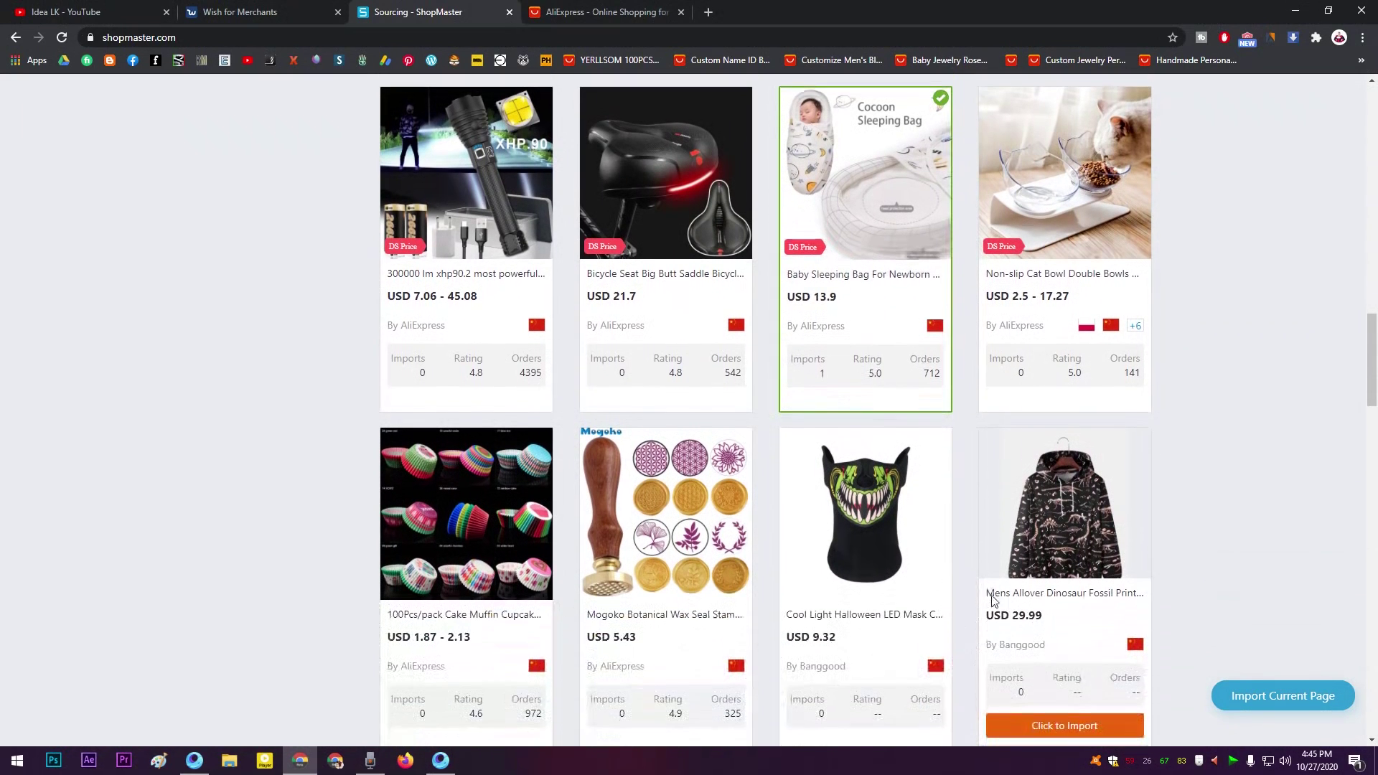
{"action": "mouse_move", "coordinate": [1058, 400]}
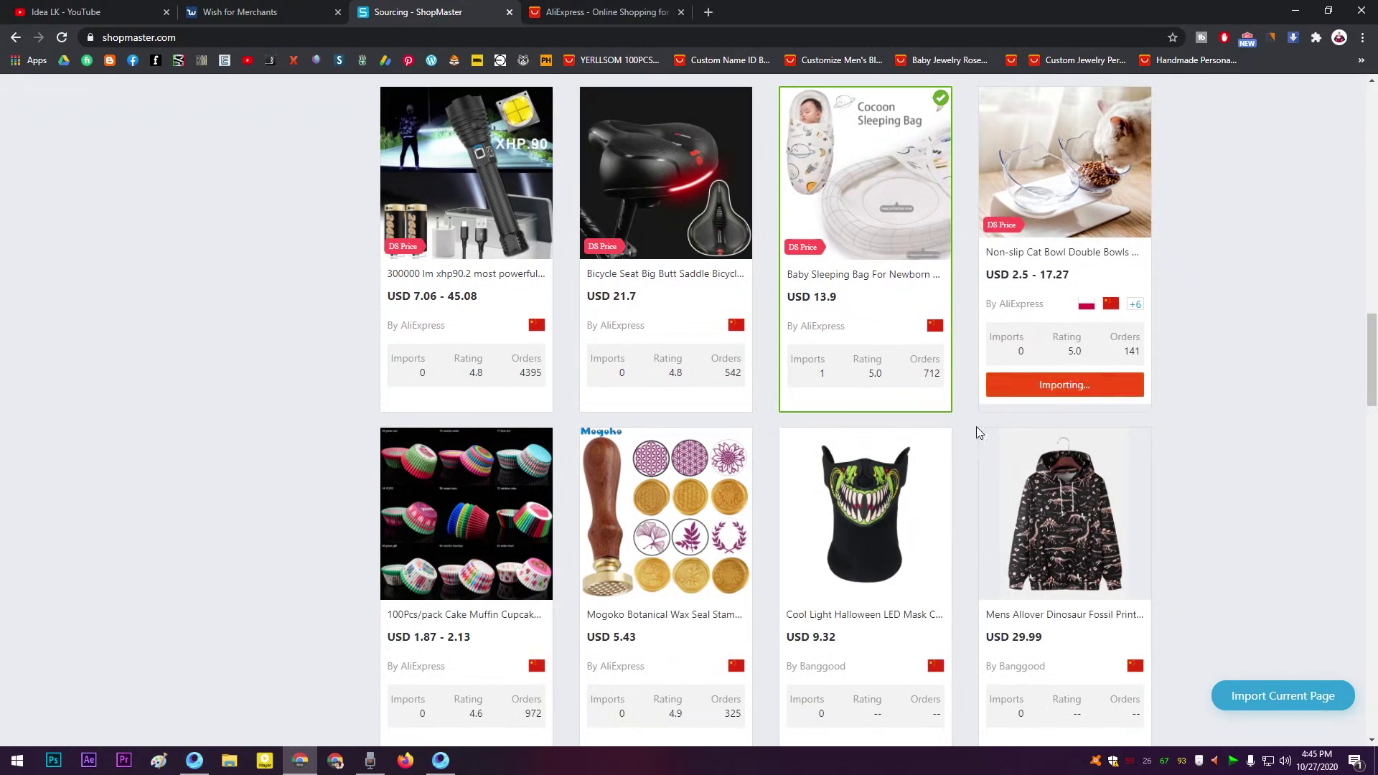
{"action": "scroll", "coordinate": [977, 432], "scroll_direction": "down", "scroll_amount": 7}
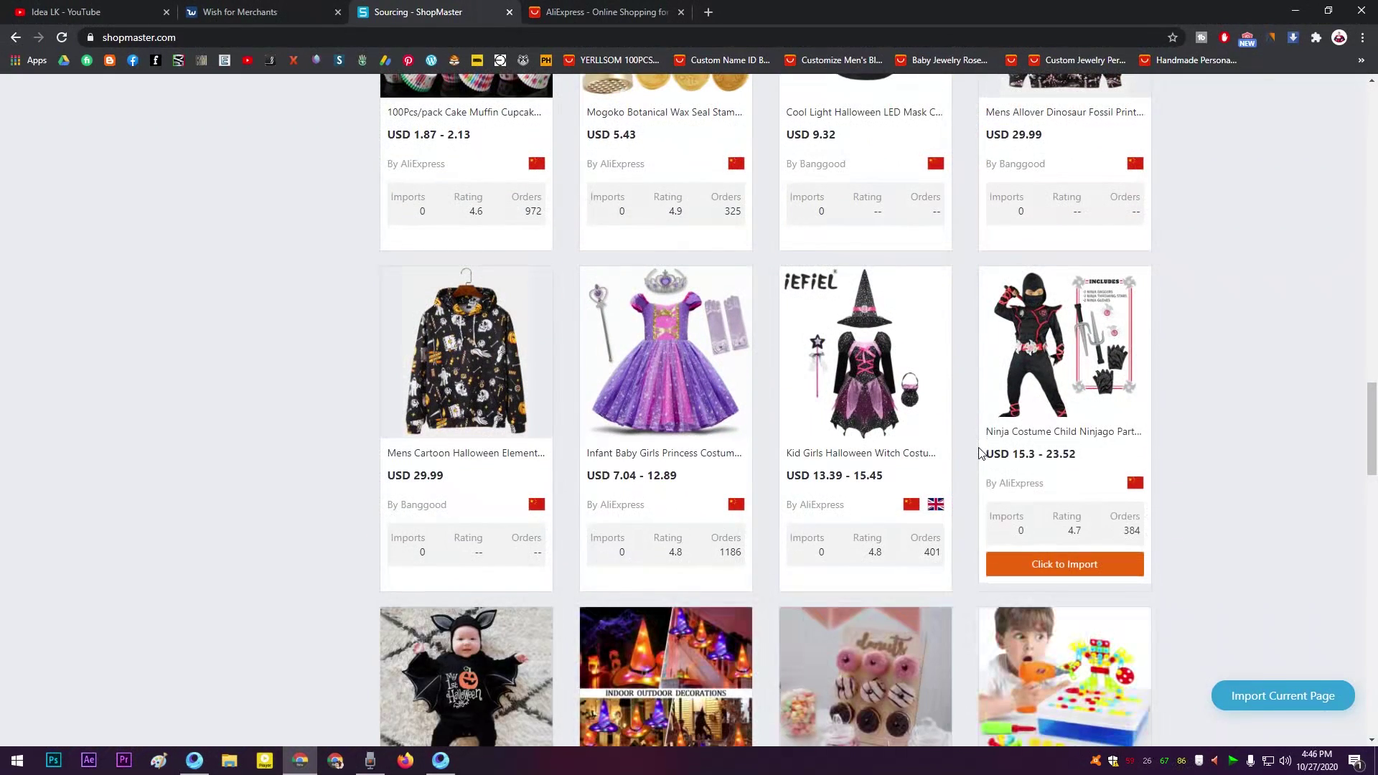
{"action": "scroll", "coordinate": [979, 451], "scroll_direction": "up", "scroll_amount": 15}
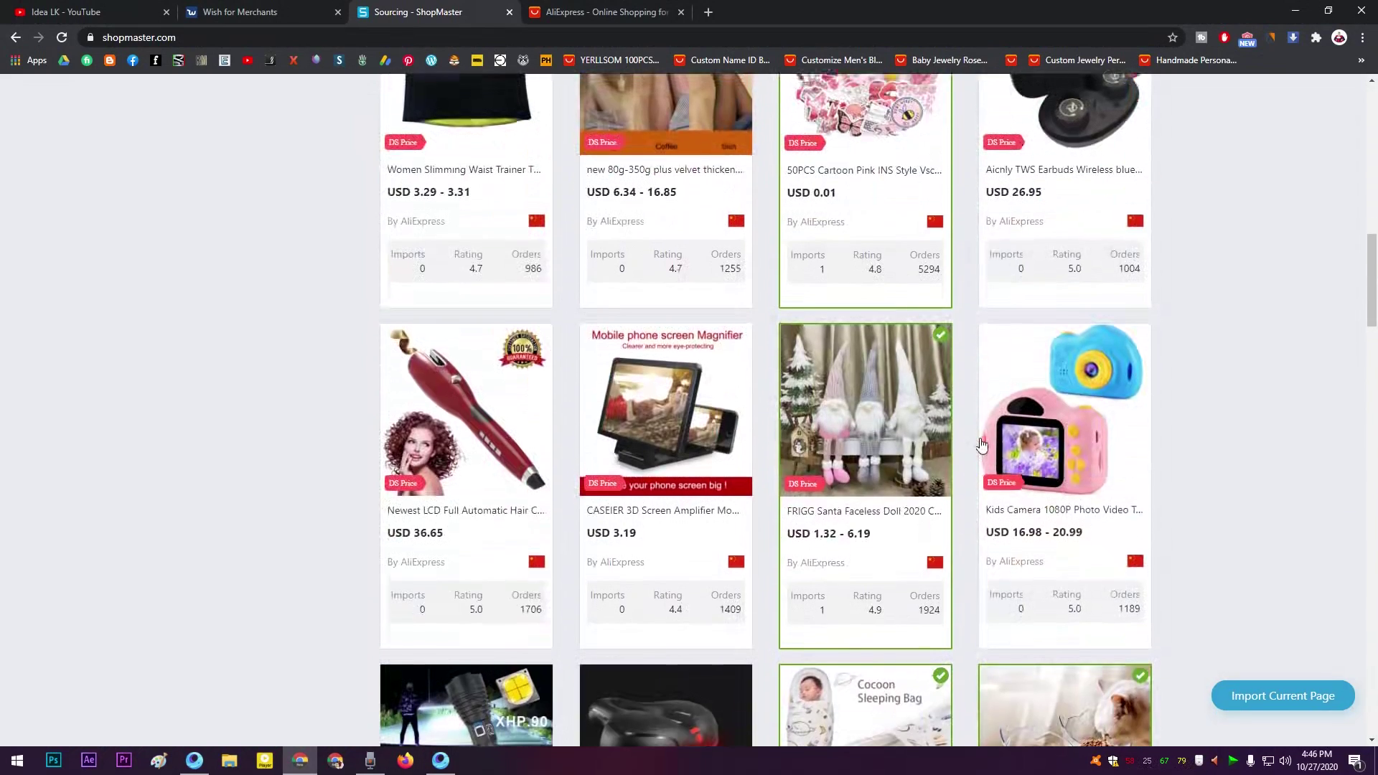
{"action": "scroll", "coordinate": [980, 446], "scroll_direction": "up", "scroll_amount": 15}
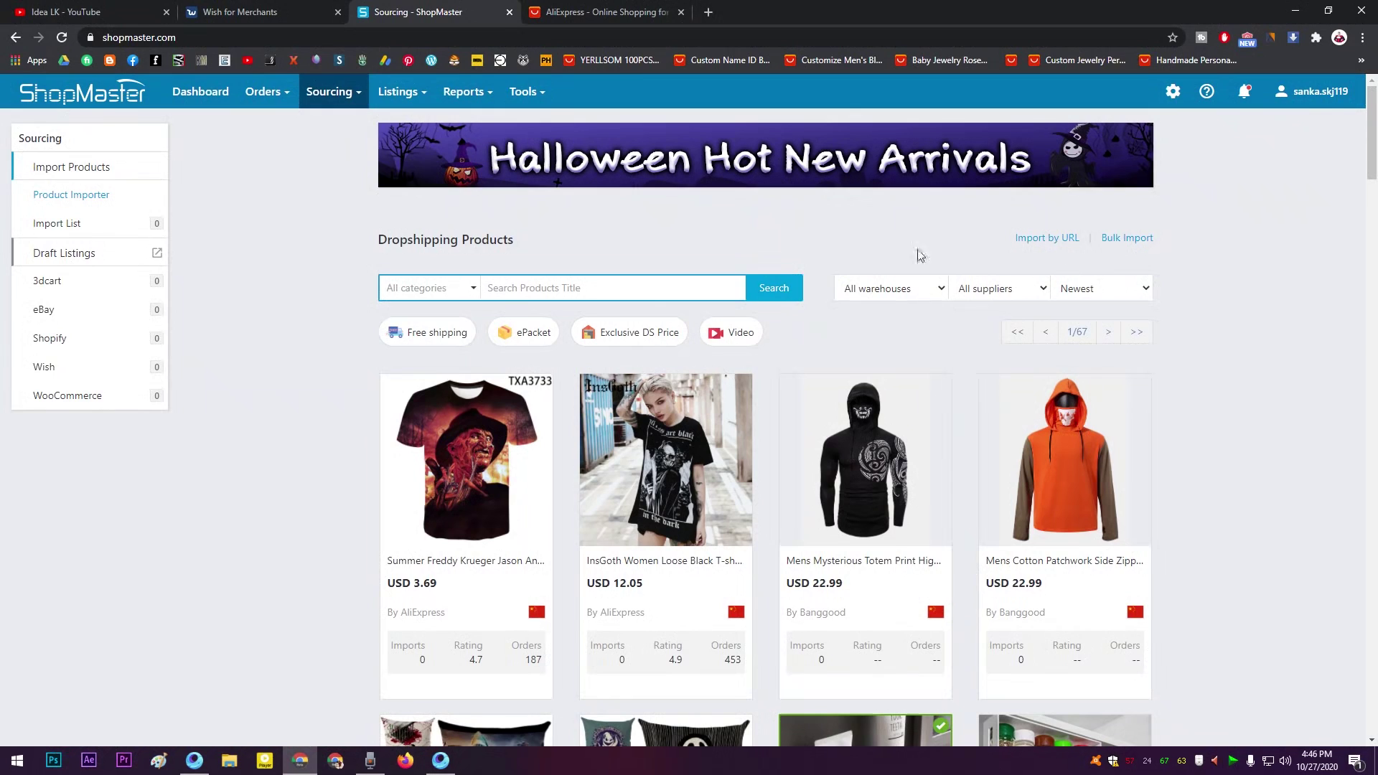
- Switch to AliExpress, open the ShopMaster extension's Import Products page to view its URL import form, and close that page
{"action": "left_click", "coordinate": [614, 13]}
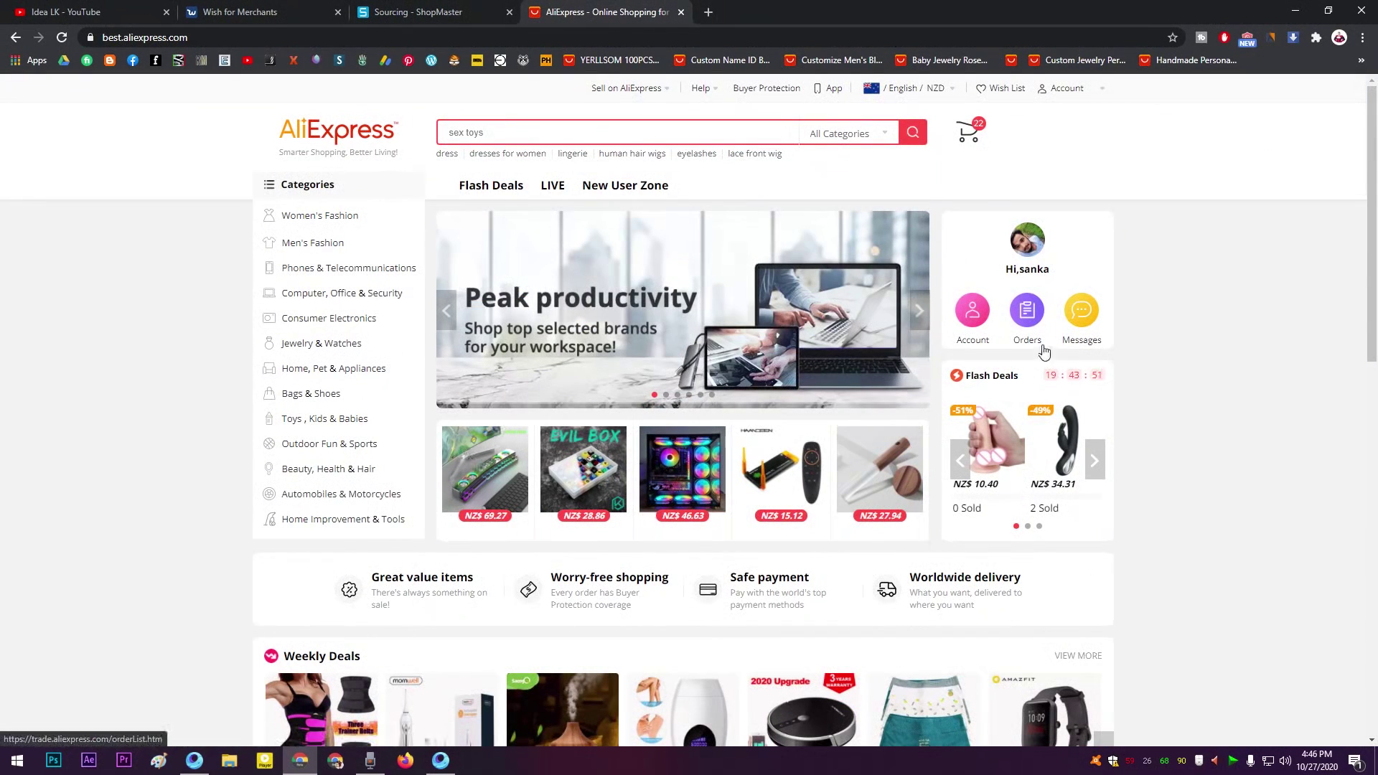
{"action": "left_click", "coordinate": [1316, 38]}
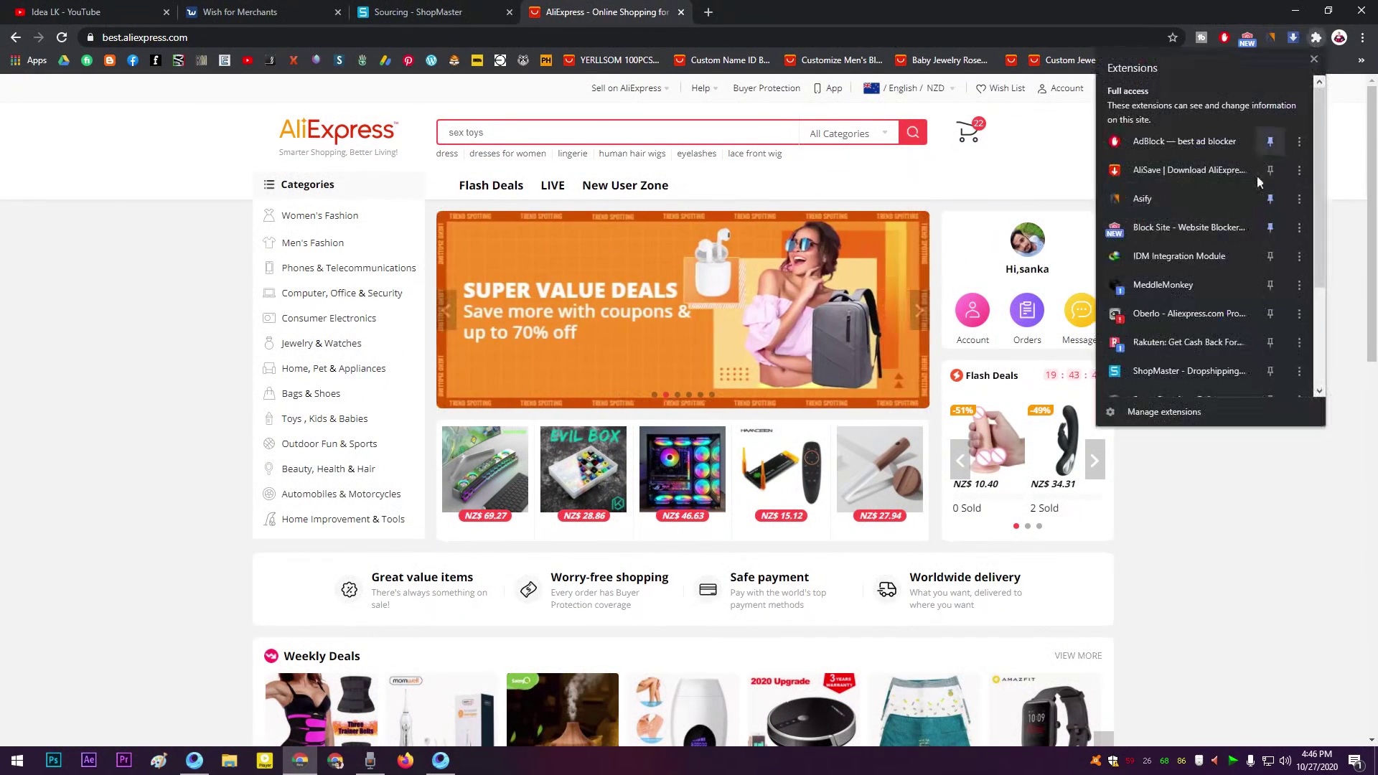
{"action": "left_click", "coordinate": [1191, 370]}
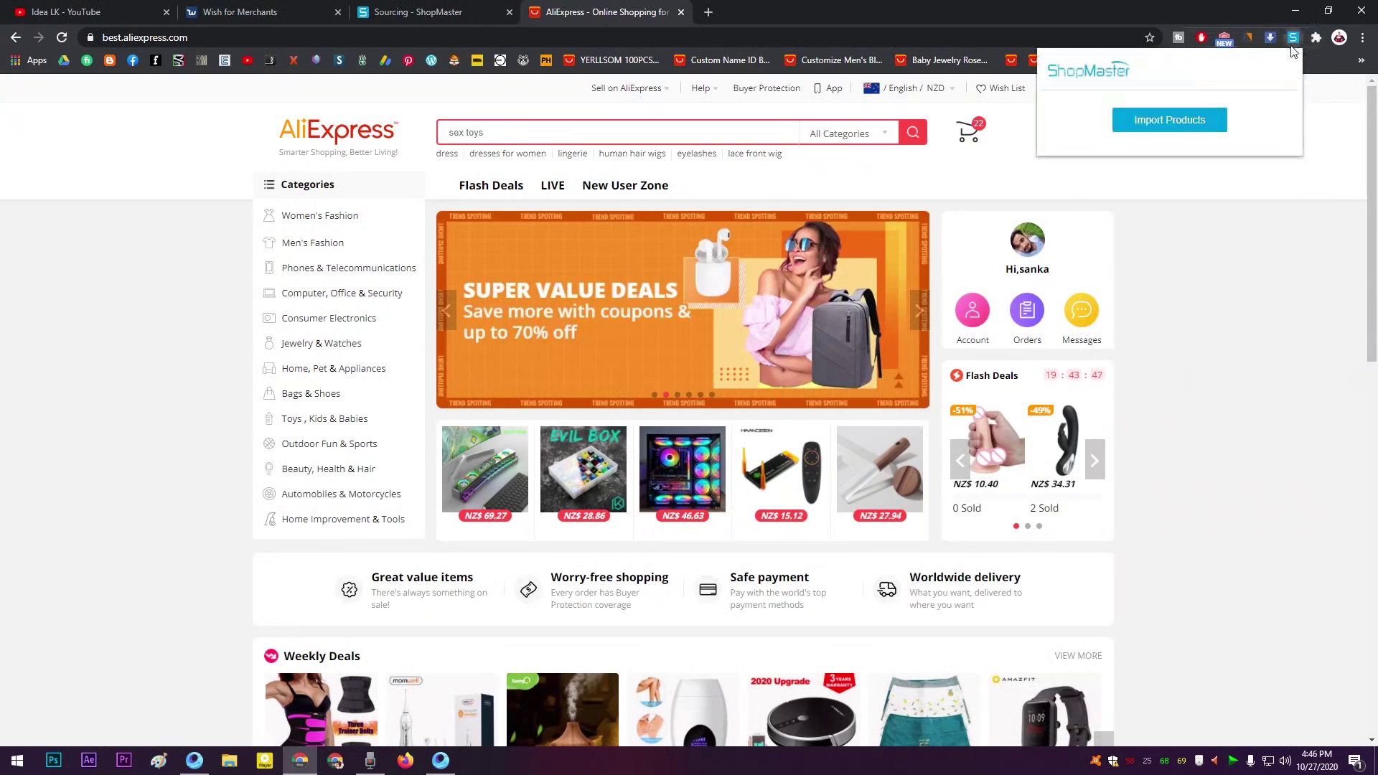
{"action": "left_click", "coordinate": [1170, 121]}
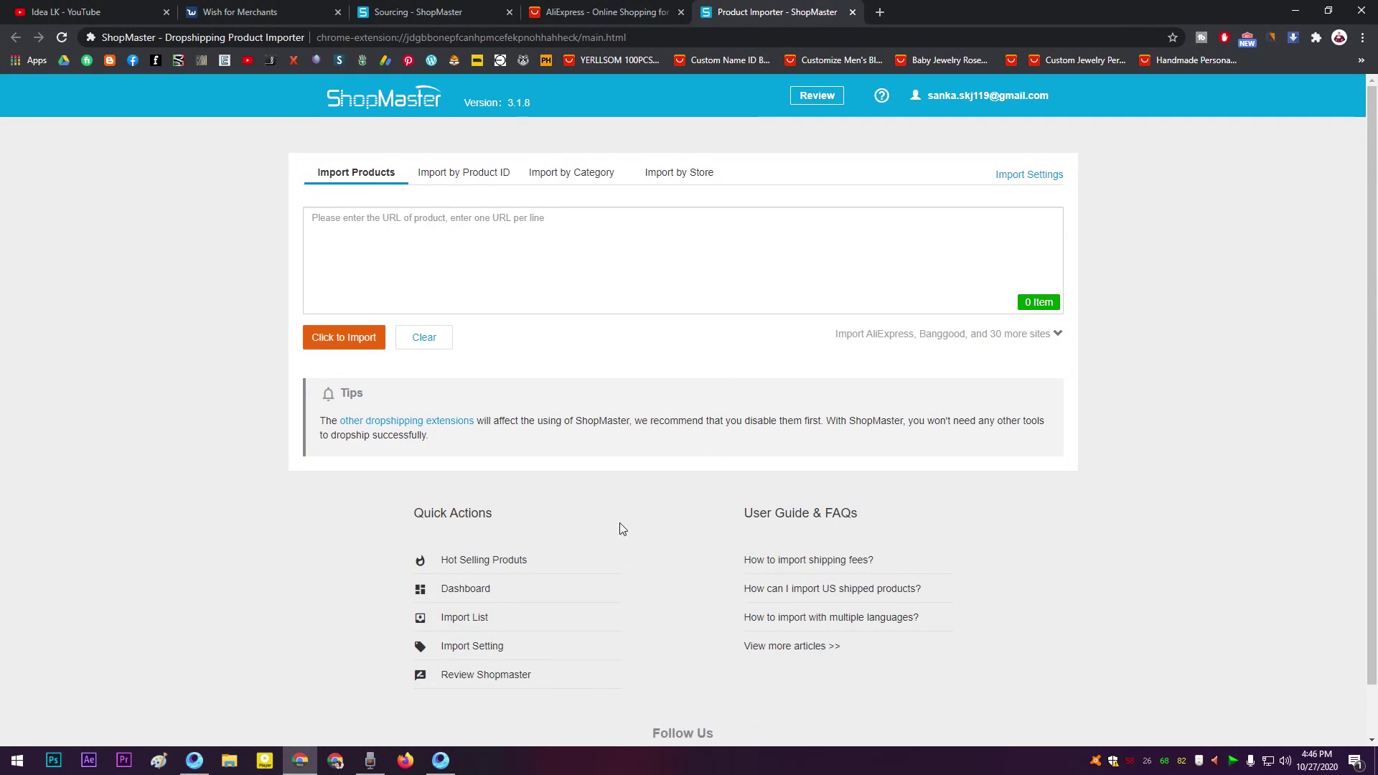
{"action": "scroll", "coordinate": [482, 479], "scroll_direction": "down", "scroll_amount": 1}
{"action": "left_click", "coordinate": [376, 190]}
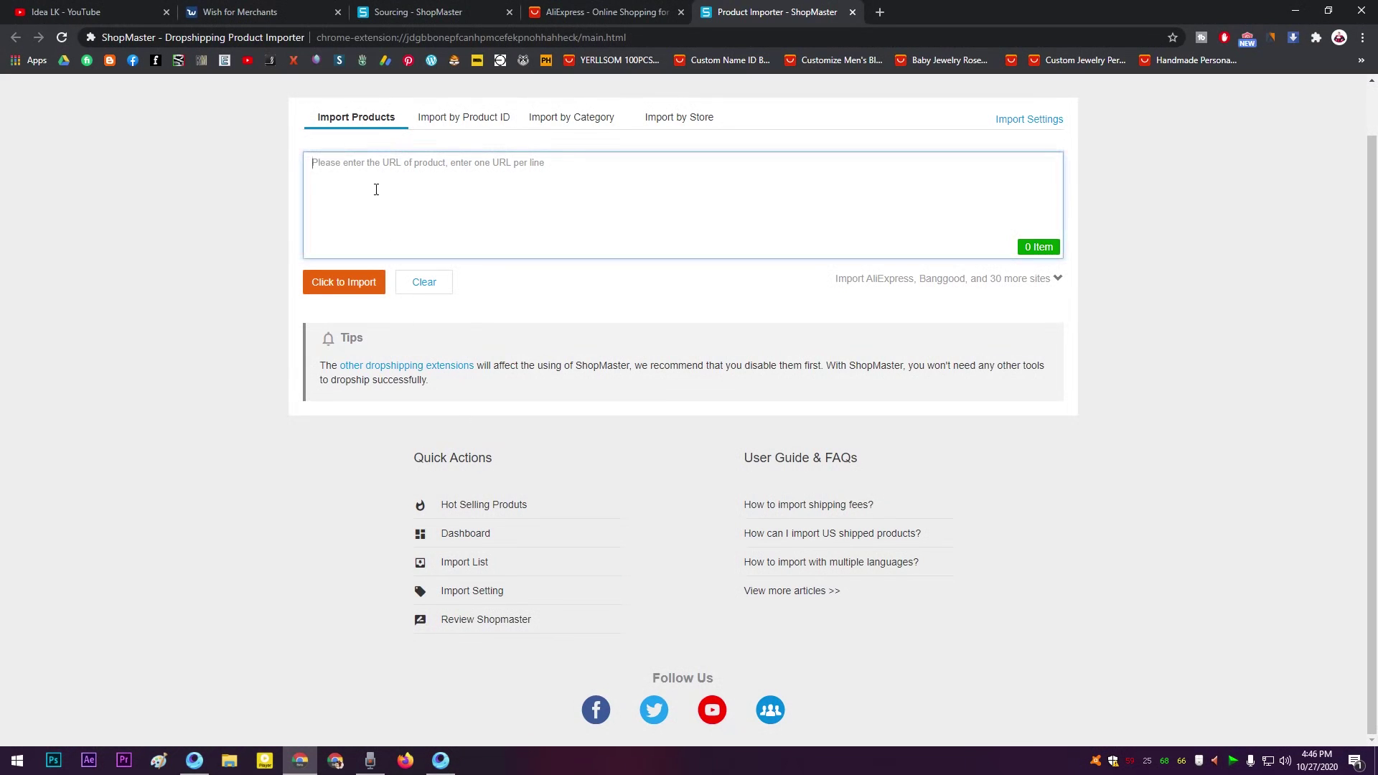
{"action": "left_click", "coordinate": [853, 13]}
- Open the Oral Irrigator USB Rechargeable Water Flosser product page from AliExpress's Weekly Deals
{"action": "scroll", "coordinate": [746, 499], "scroll_direction": "down", "scroll_amount": 4}
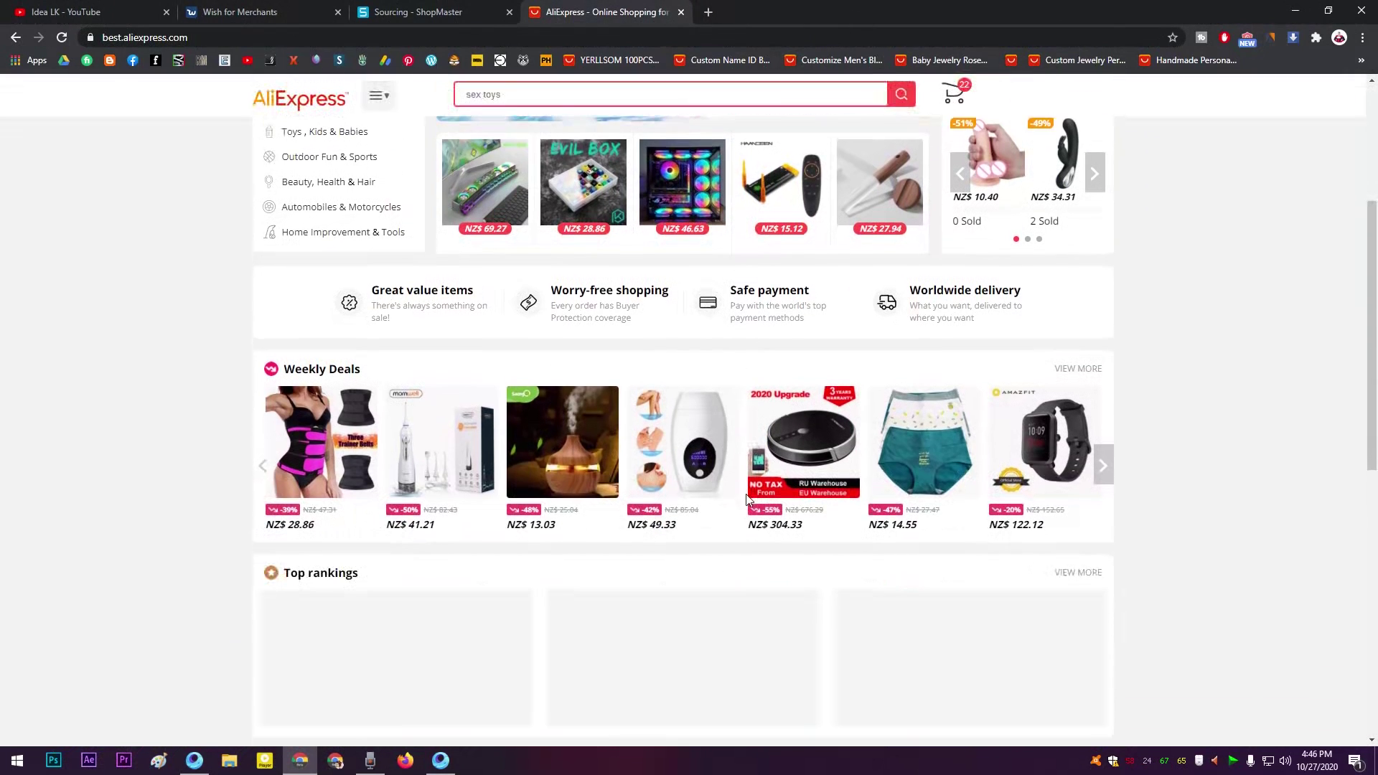
{"action": "left_click", "coordinate": [440, 522]}
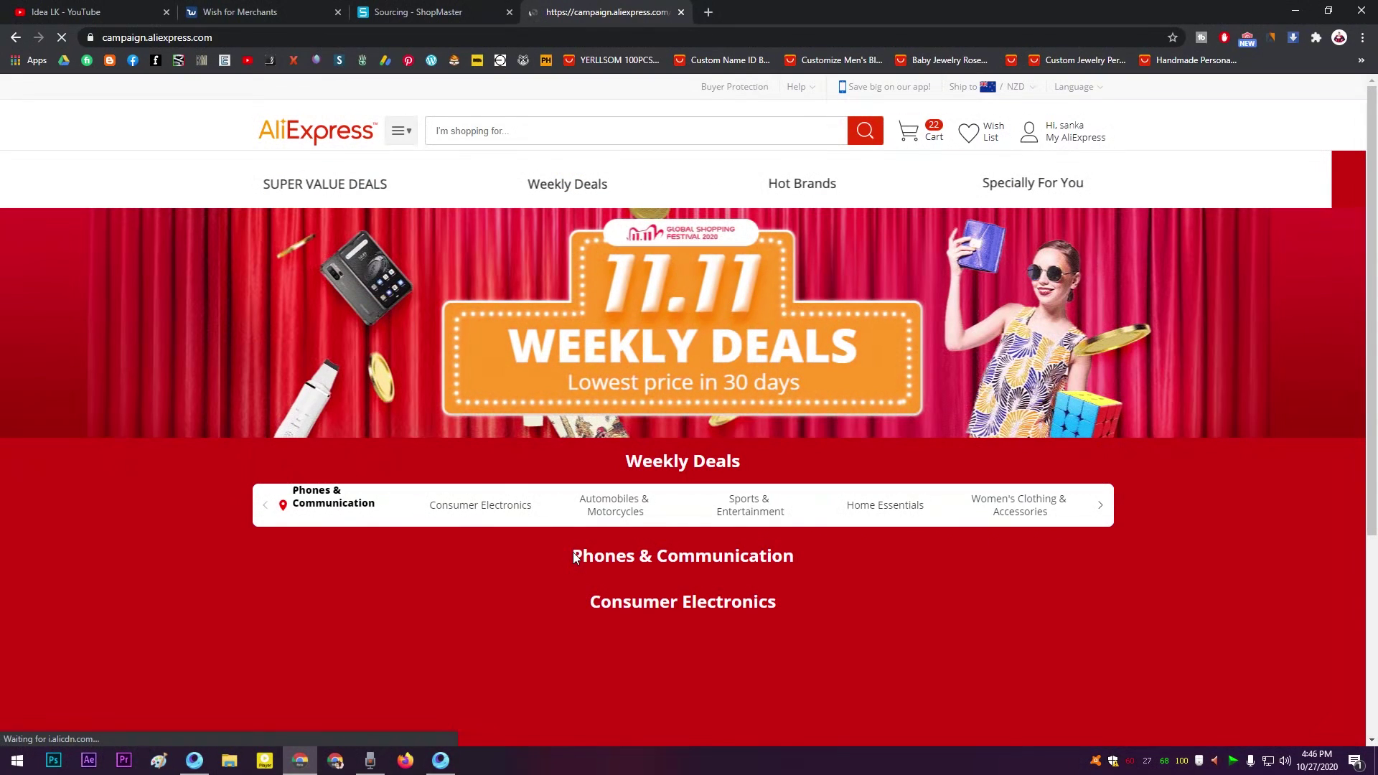
{"action": "scroll", "coordinate": [572, 538], "scroll_direction": "down", "scroll_amount": 6}
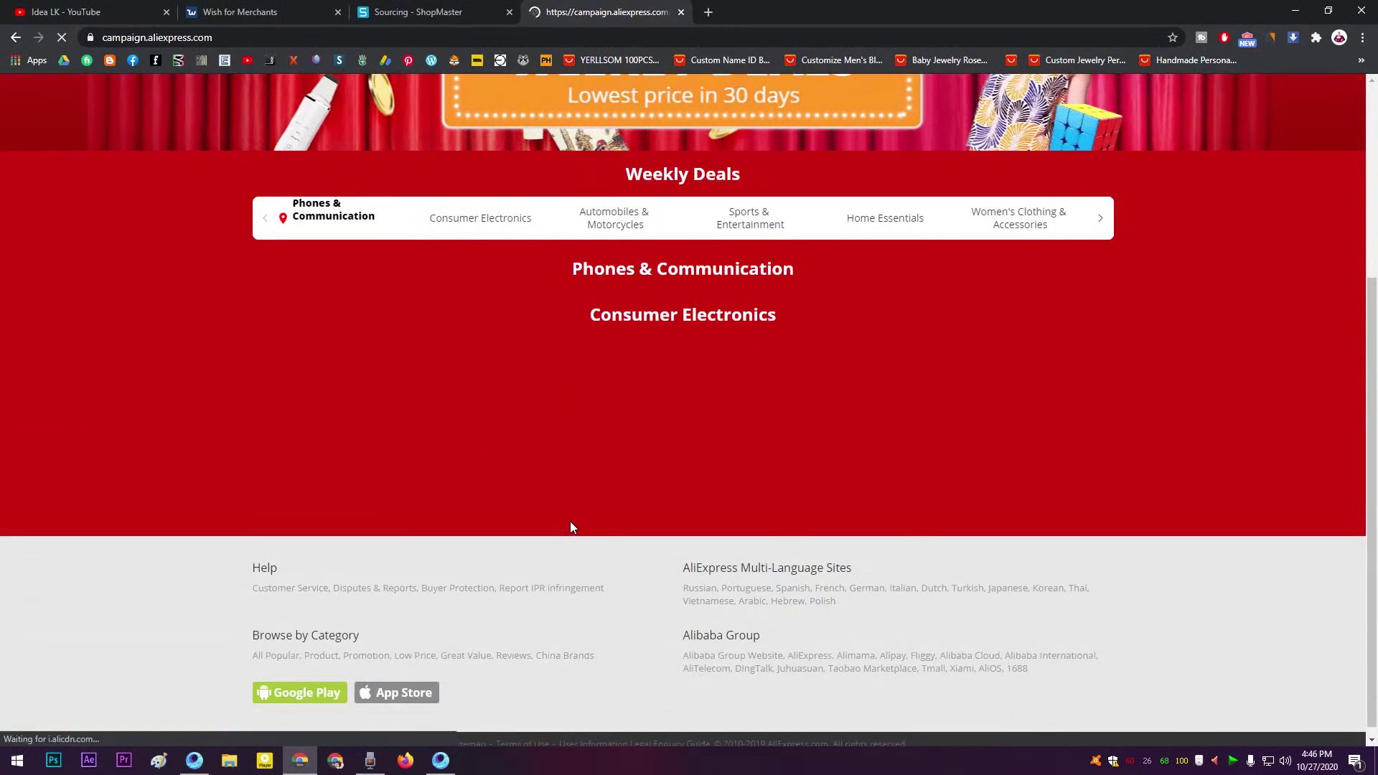
{"action": "scroll", "coordinate": [581, 525], "scroll_direction": "up", "scroll_amount": 10}
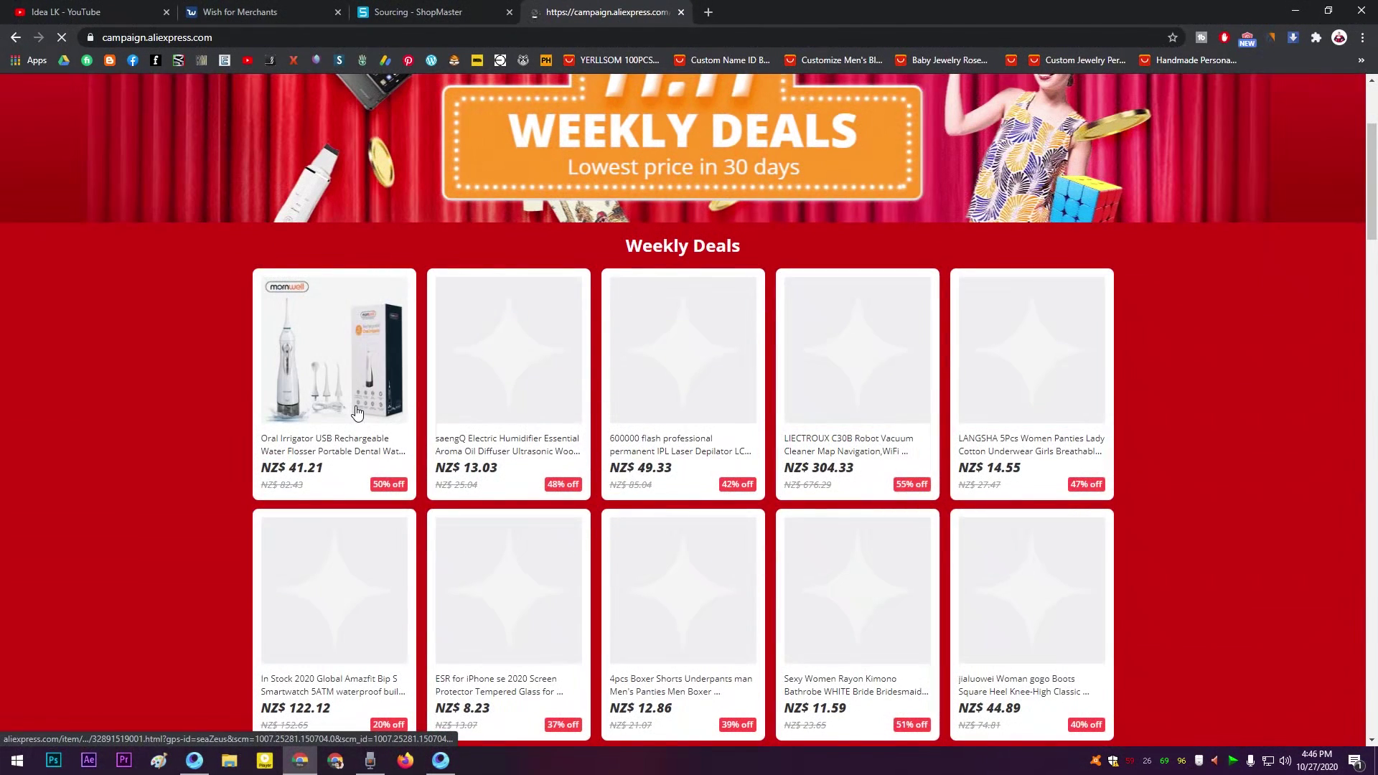
{"action": "left_click", "coordinate": [356, 409]}
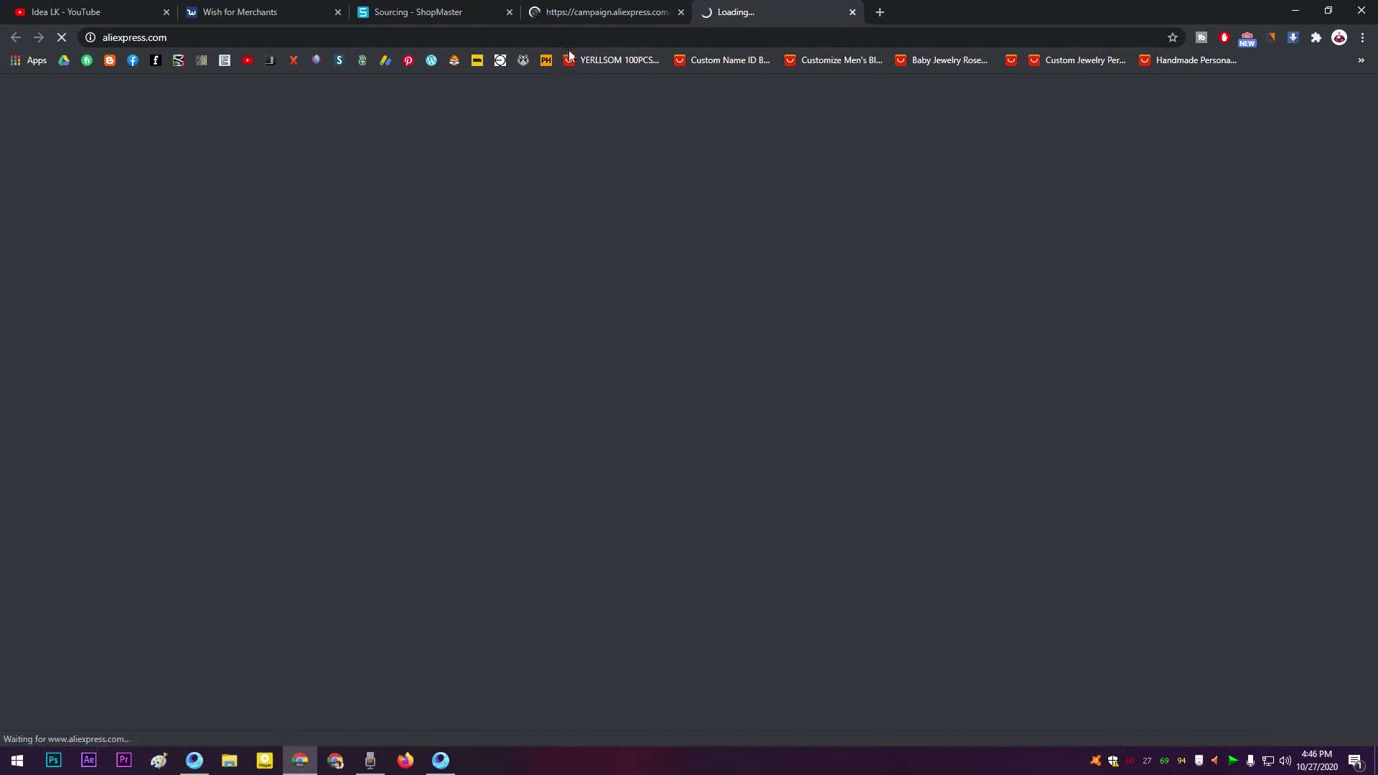
{"action": "key", "text": "ctrl+shift+Tab"}
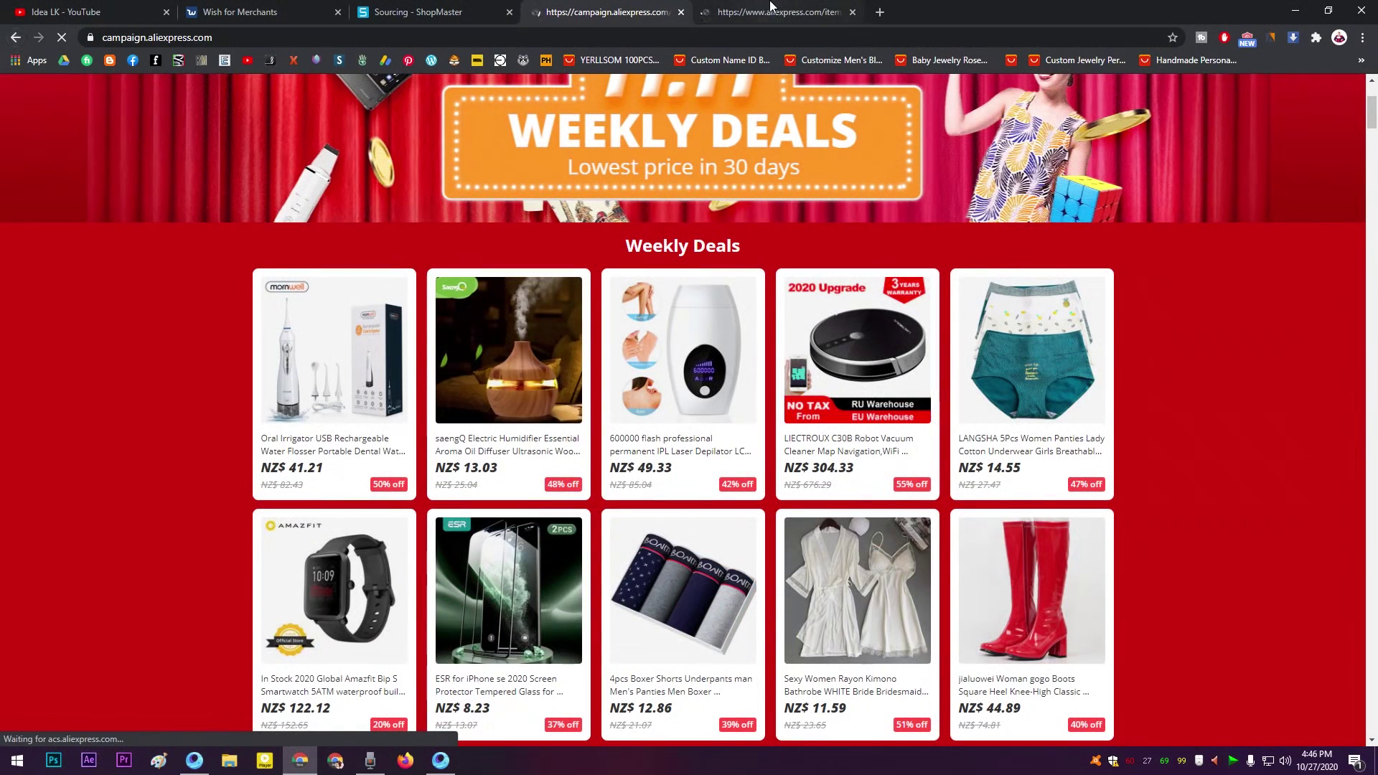
{"action": "left_click", "coordinate": [770, 7]}
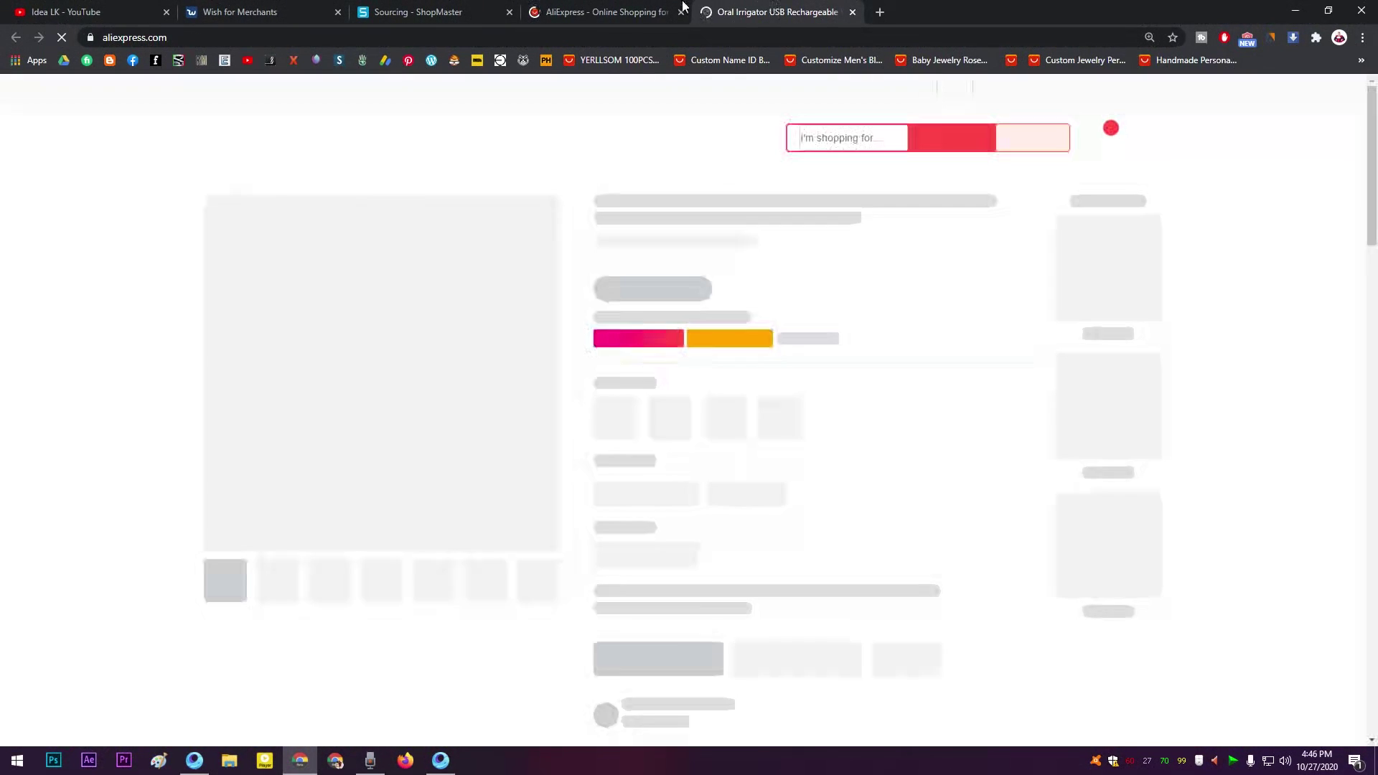
{"action": "left_click", "coordinate": [627, 10]}
{"action": "left_click", "coordinate": [761, 7]}
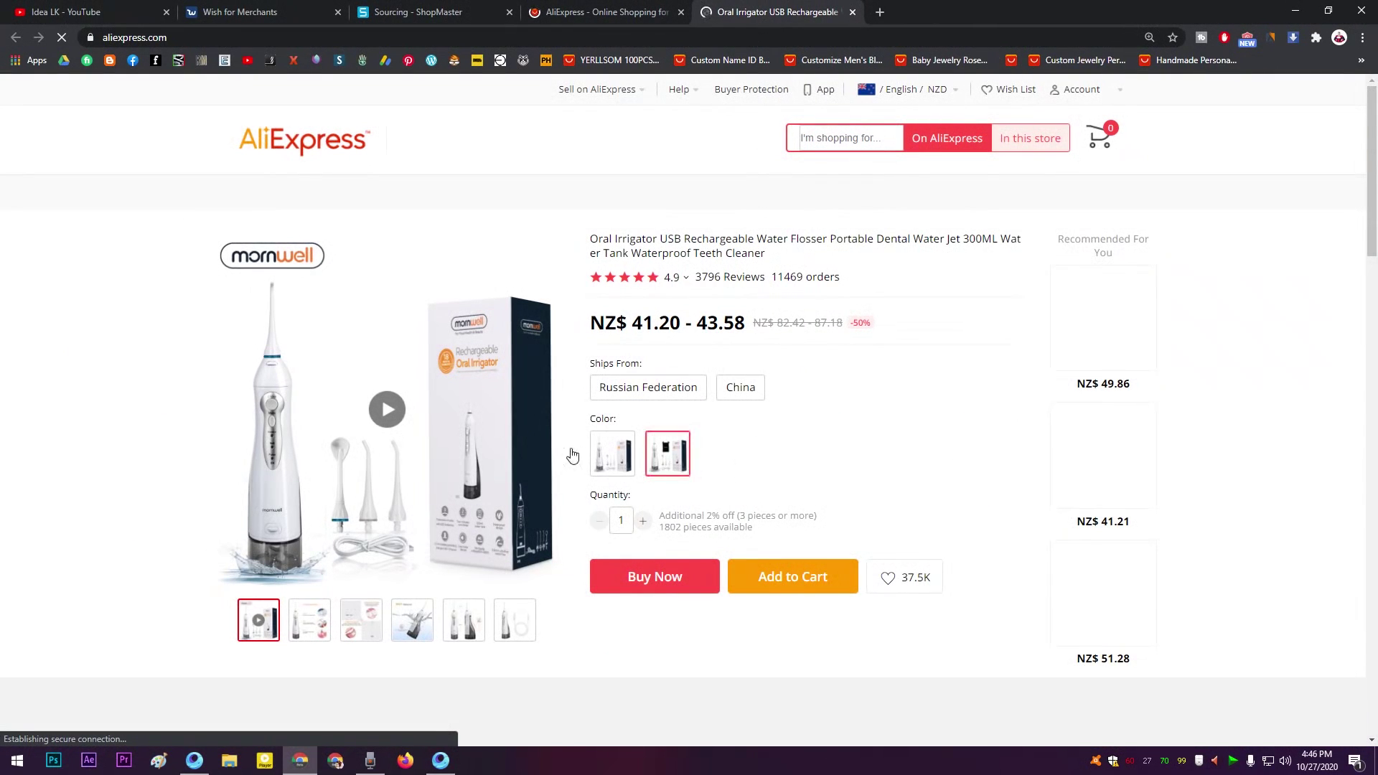
- Import the Oral Irrigator from its AliExpress product page with the ShopMaster extension and close the product page
{"action": "scroll", "coordinate": [947, 528], "scroll_direction": "down", "scroll_amount": 4}
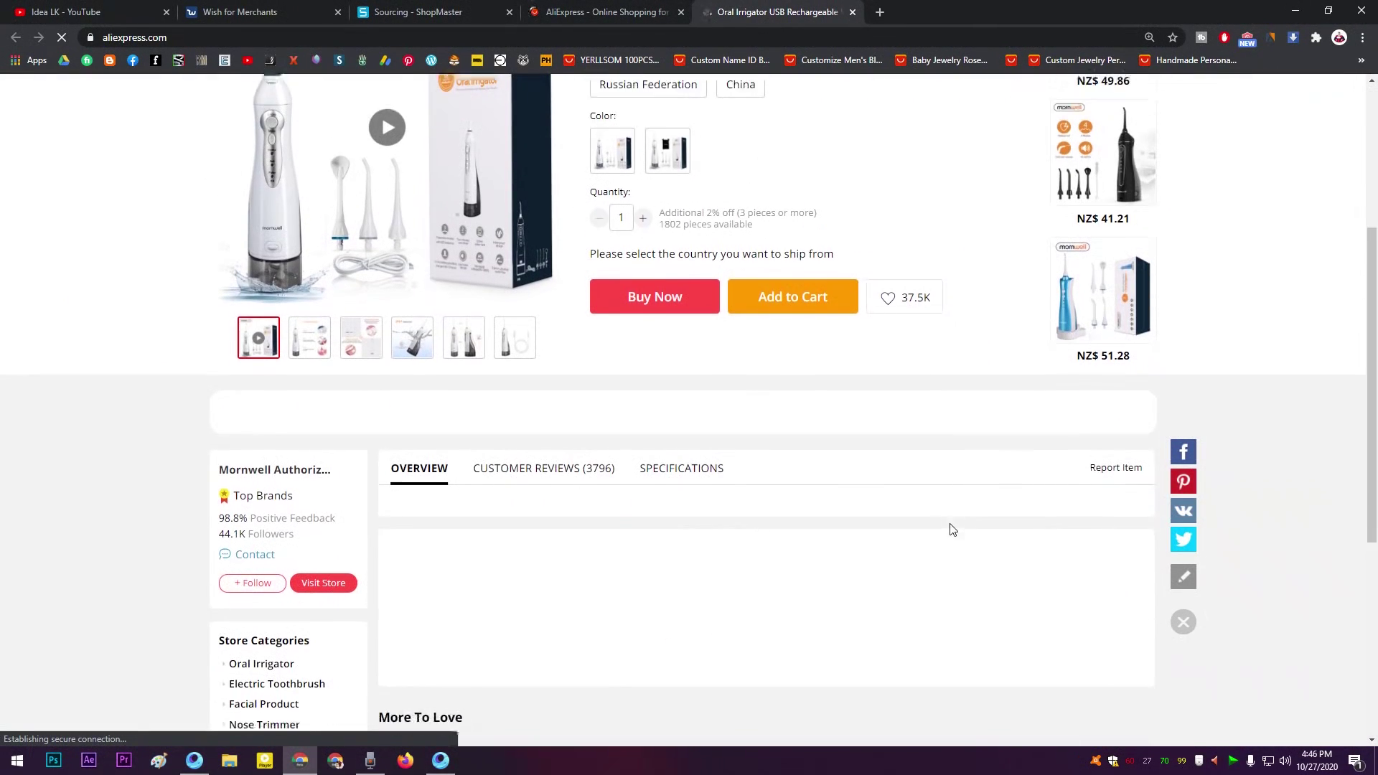
{"action": "scroll", "coordinate": [947, 529], "scroll_direction": "down", "scroll_amount": 3}
{"action": "scroll", "coordinate": [949, 529], "scroll_direction": "up", "scroll_amount": 8}
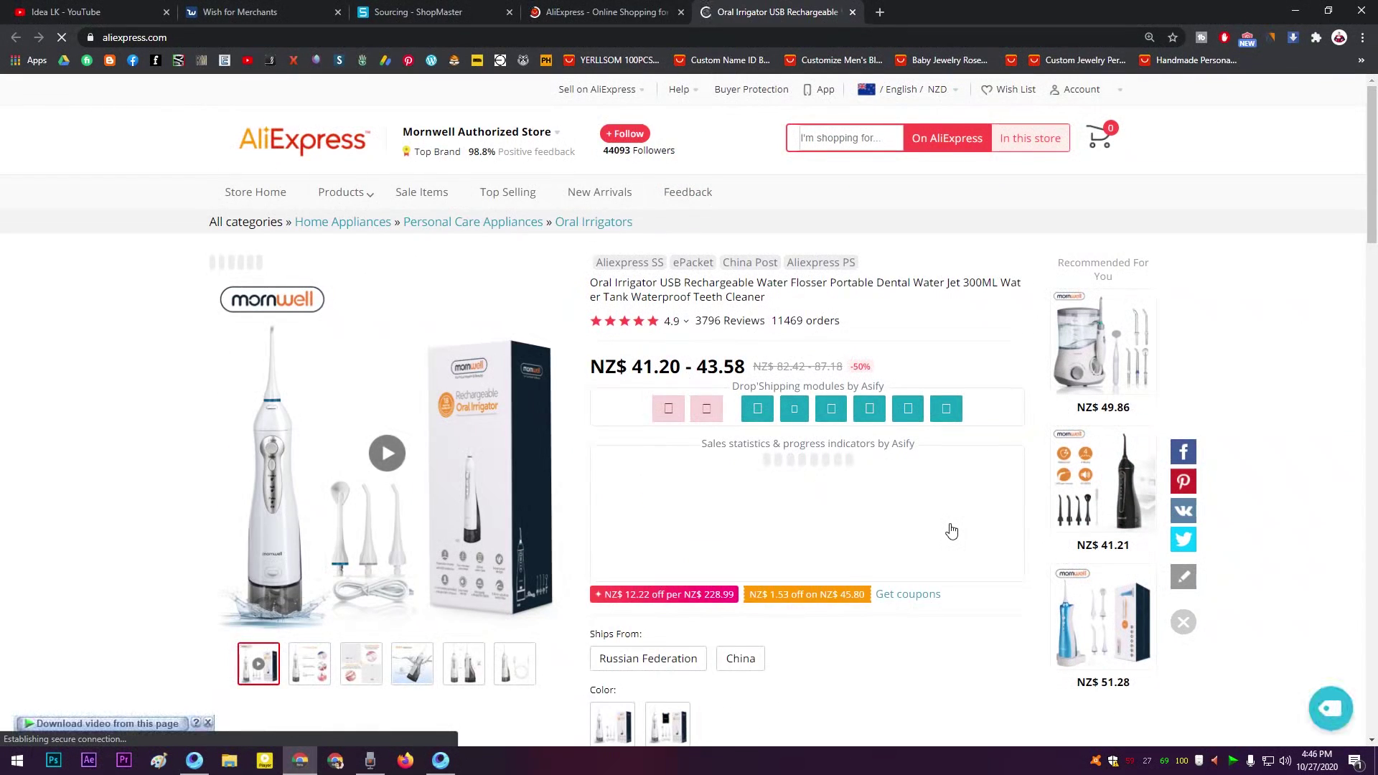
{"action": "scroll", "coordinate": [951, 529], "scroll_direction": "down", "scroll_amount": 2}
{"action": "scroll", "coordinate": [951, 531], "scroll_direction": "up", "scroll_amount": 3}
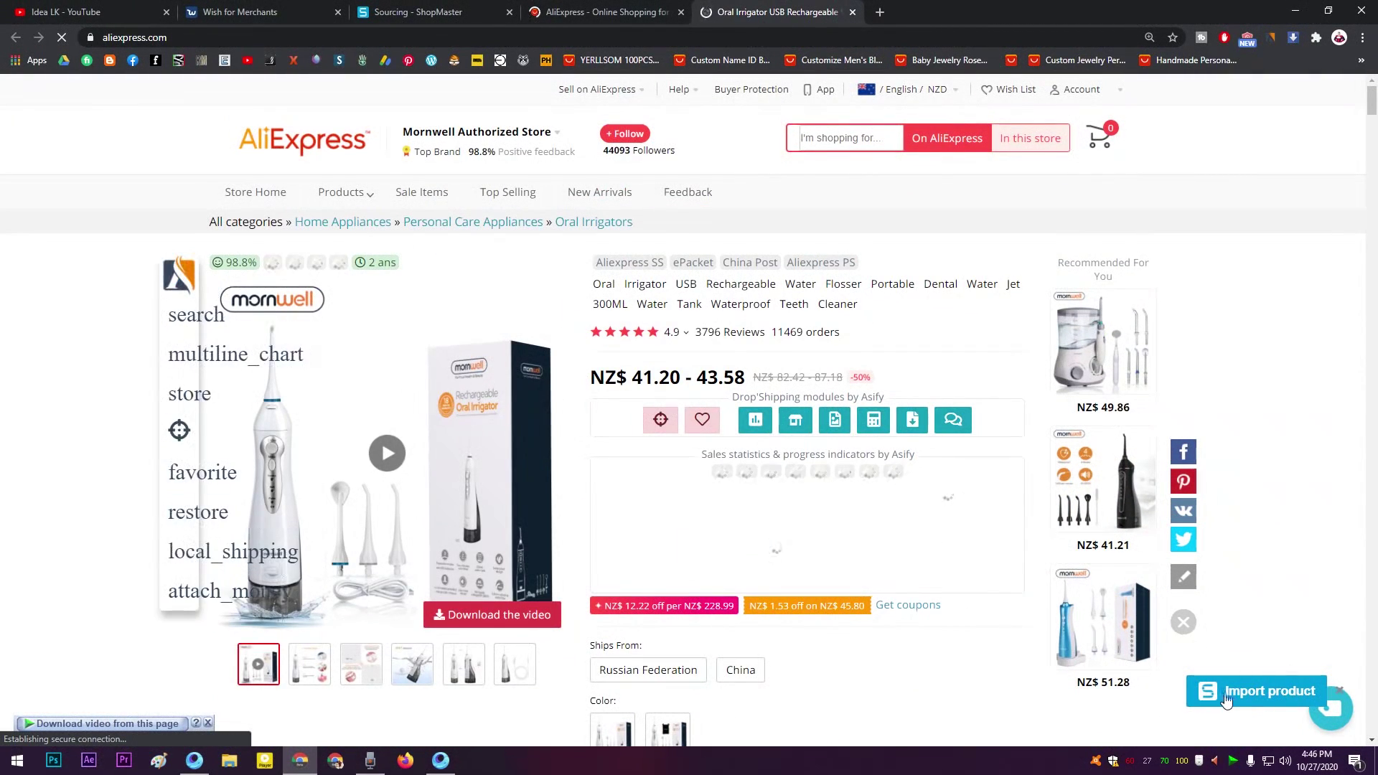
{"action": "left_click", "coordinate": [1224, 695]}
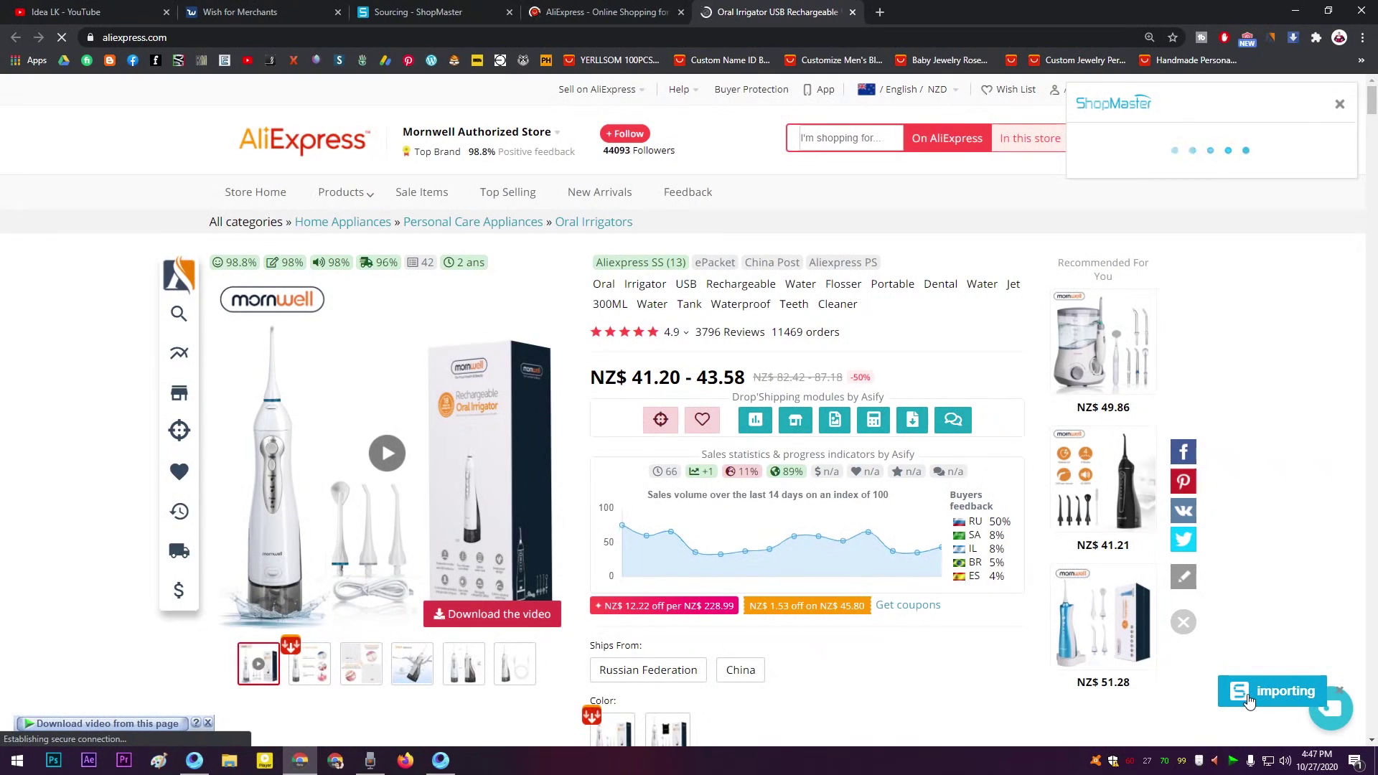
{"action": "left_click", "coordinate": [852, 12]}
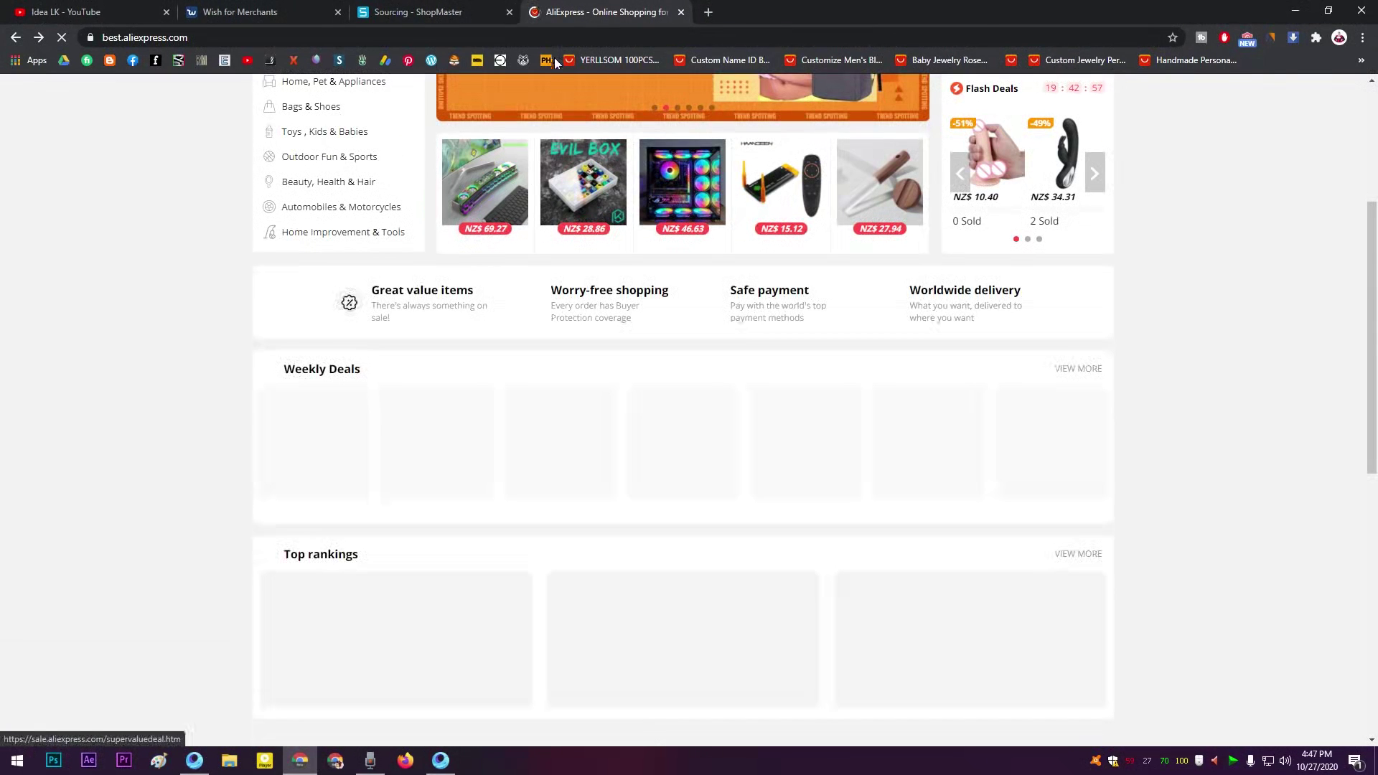
- Open the evil box acrylic keycaps product on AliExpress, close the store's main page, and import the product with the ShopMaster extension
{"action": "left_click", "coordinate": [597, 187]}
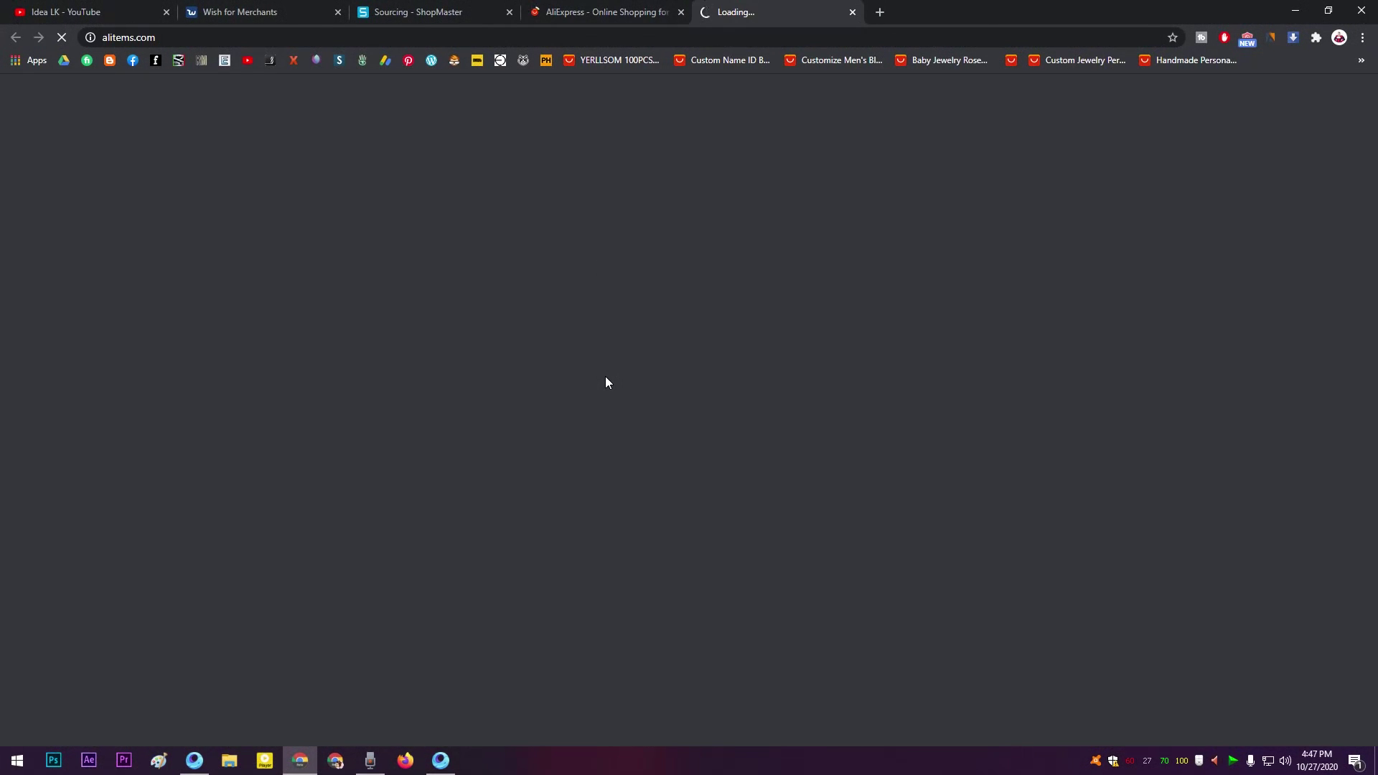
{"action": "left_click", "coordinate": [681, 13]}
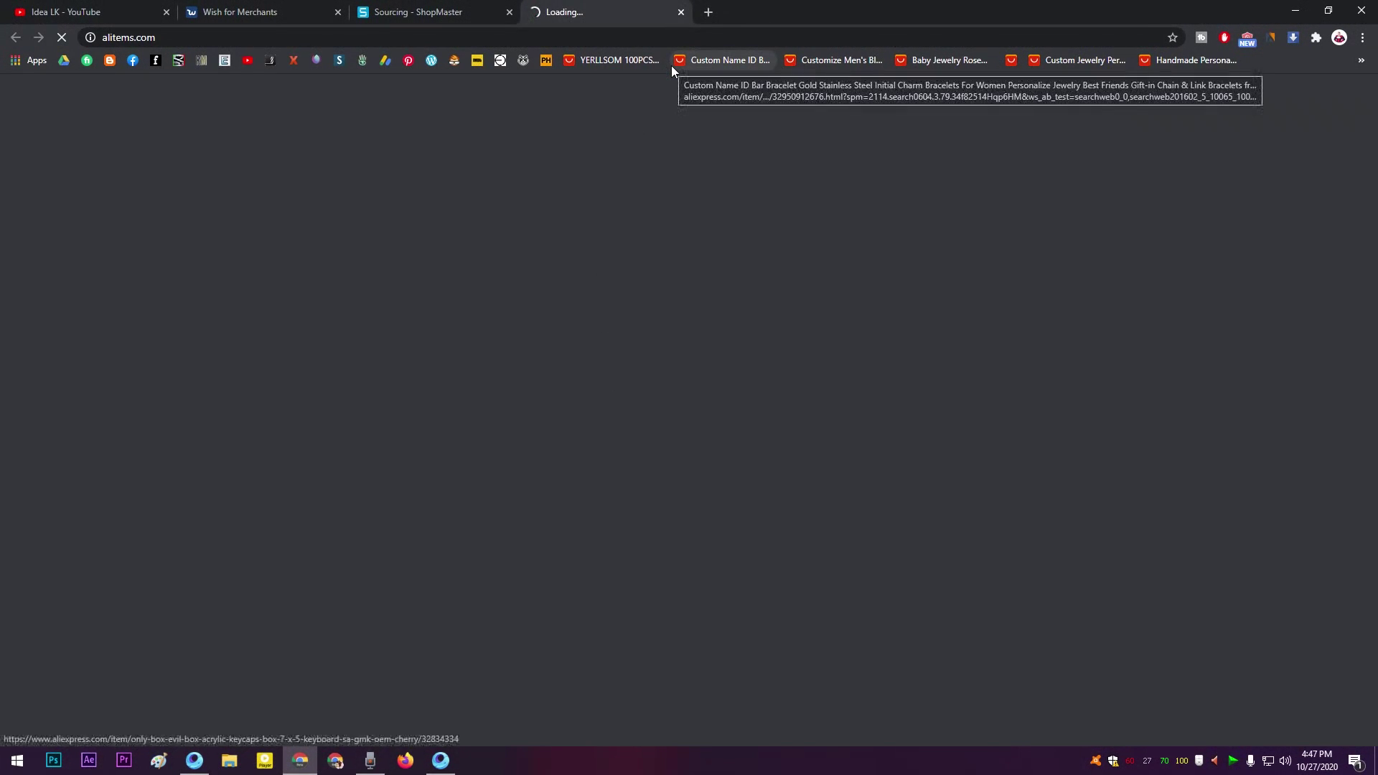
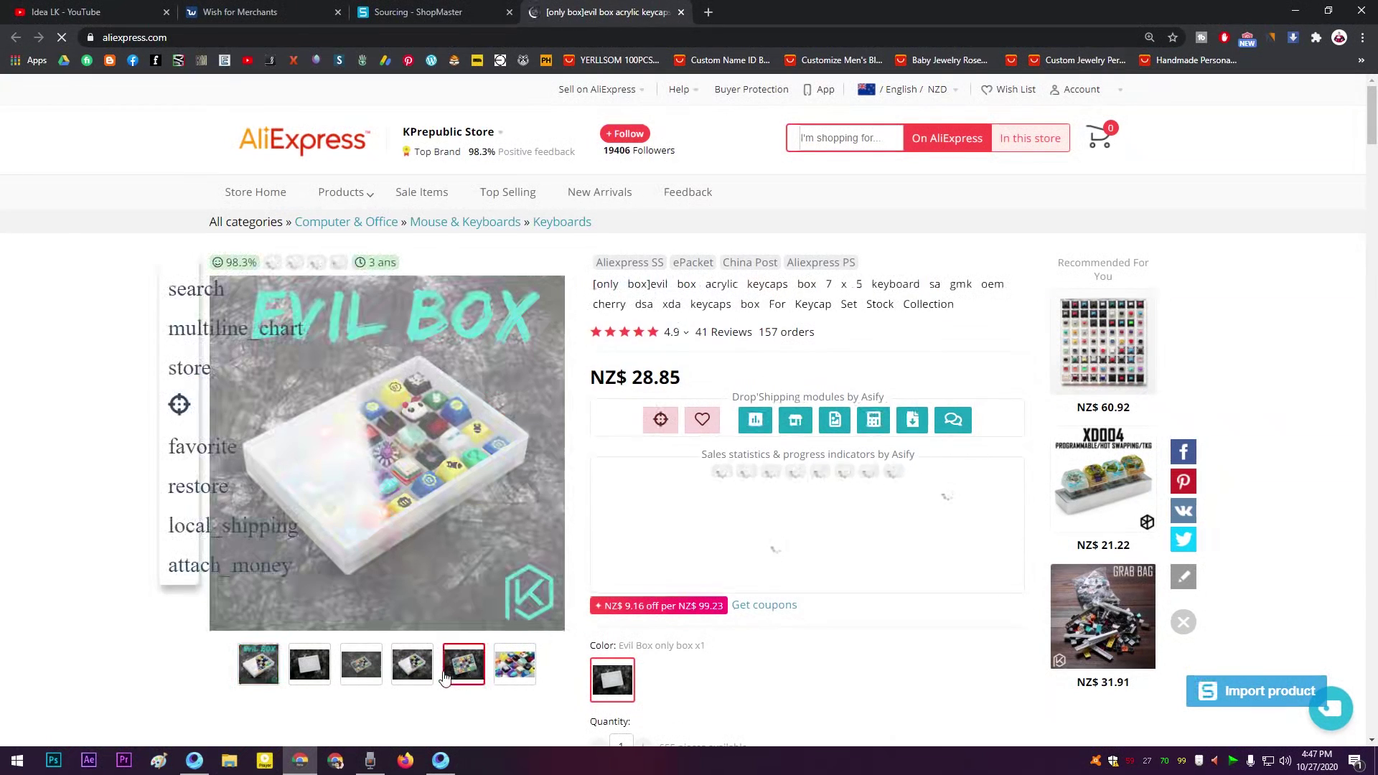
{"action": "left_click", "coordinate": [1263, 690]}
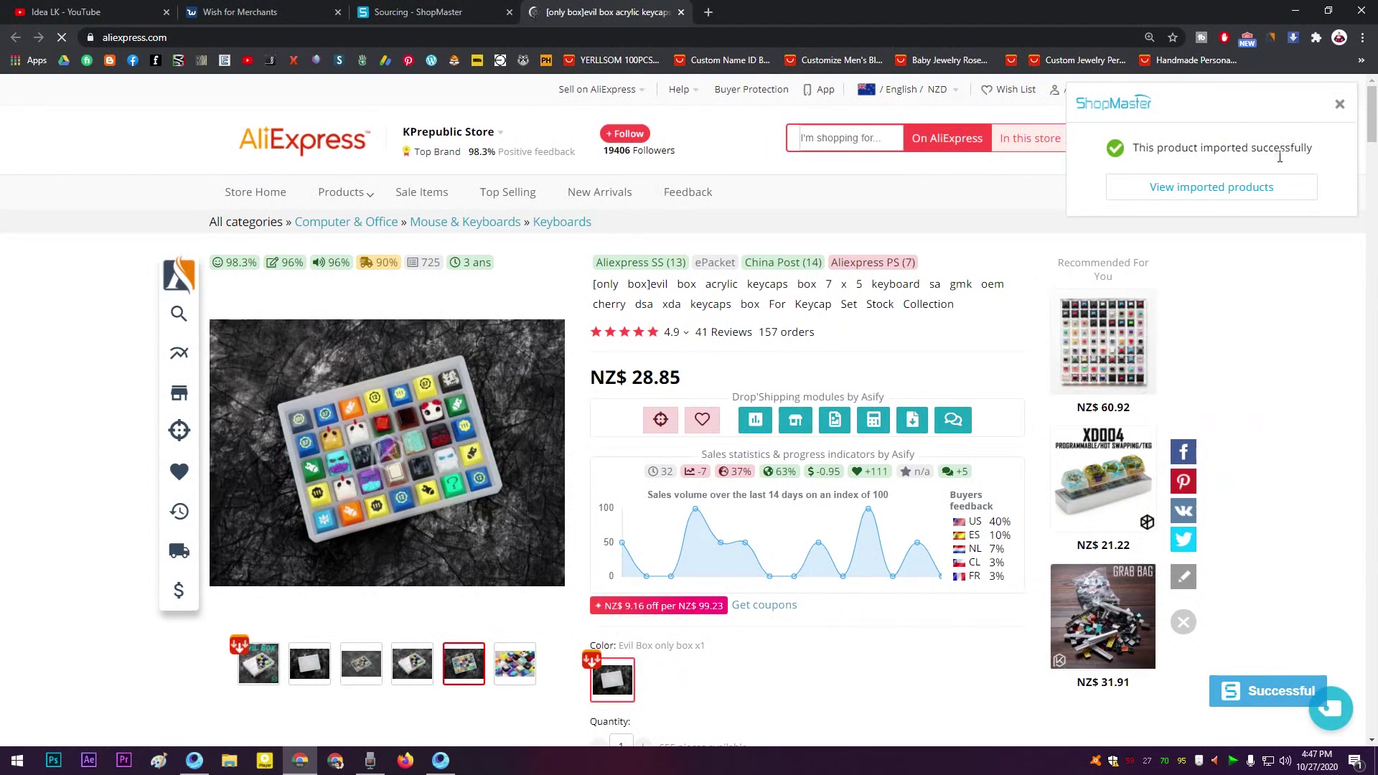
- Open ShopMaster's Import List and examine the imported products' suppliers, costs, shipping costs and available actions
{"action": "left_click", "coordinate": [1269, 188]}
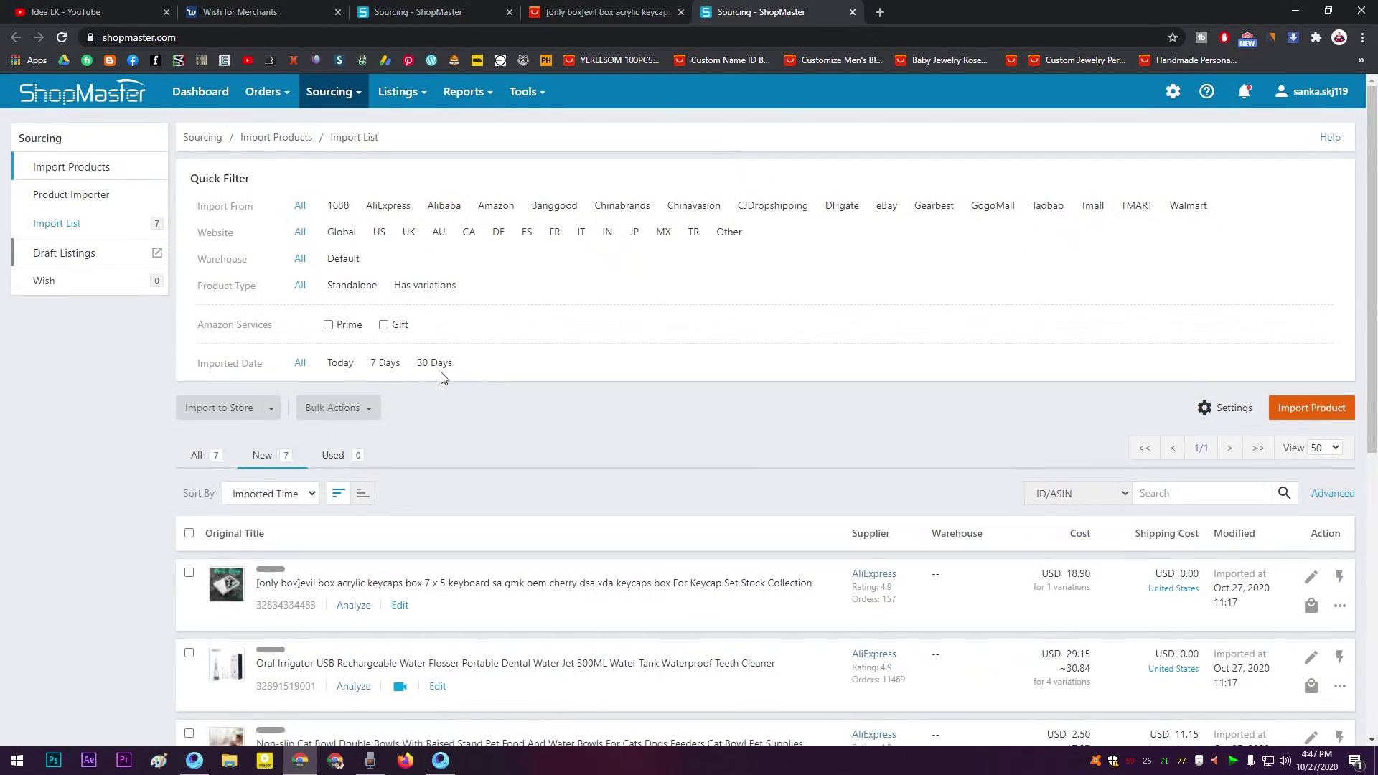
{"action": "scroll", "coordinate": [160, 445], "scroll_direction": "down", "scroll_amount": 5}
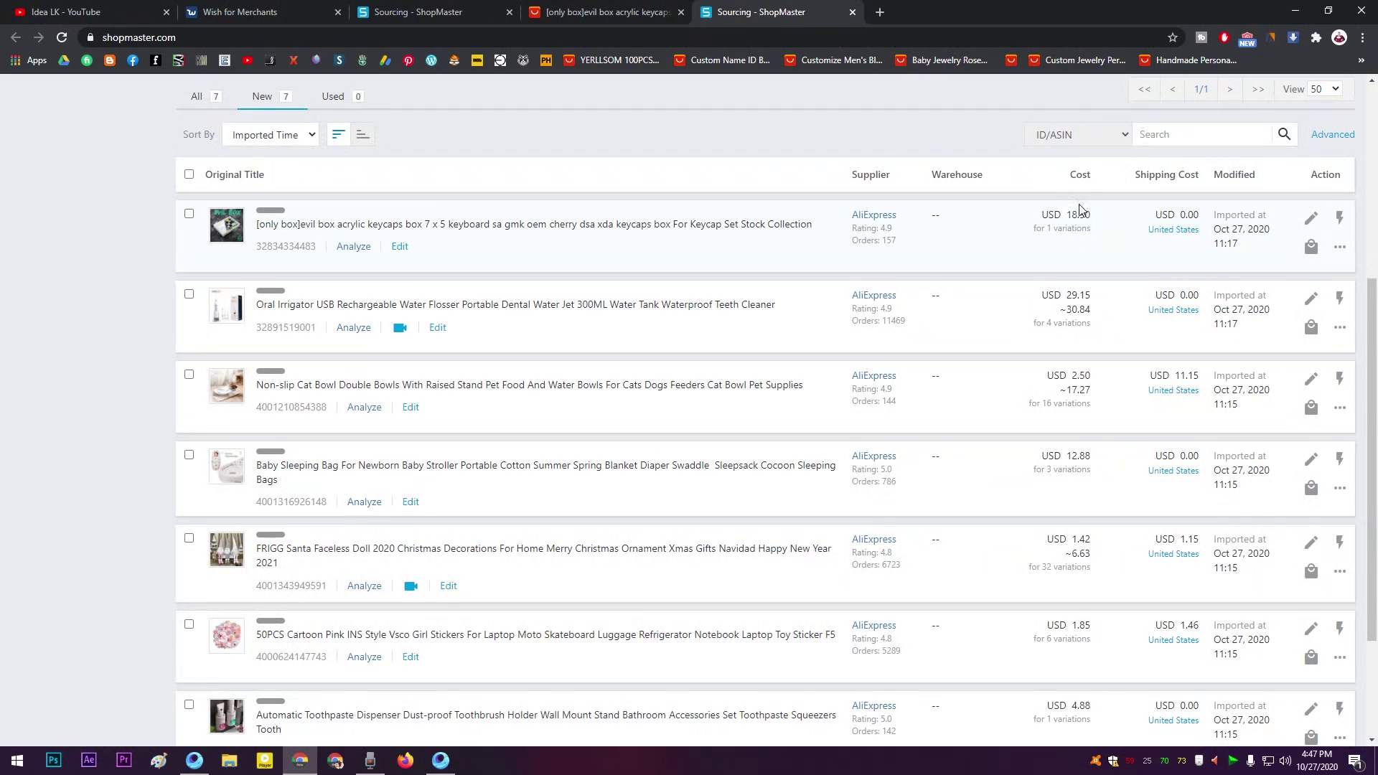
{"action": "scroll", "coordinate": [1073, 414], "scroll_direction": "down", "scroll_amount": 3}
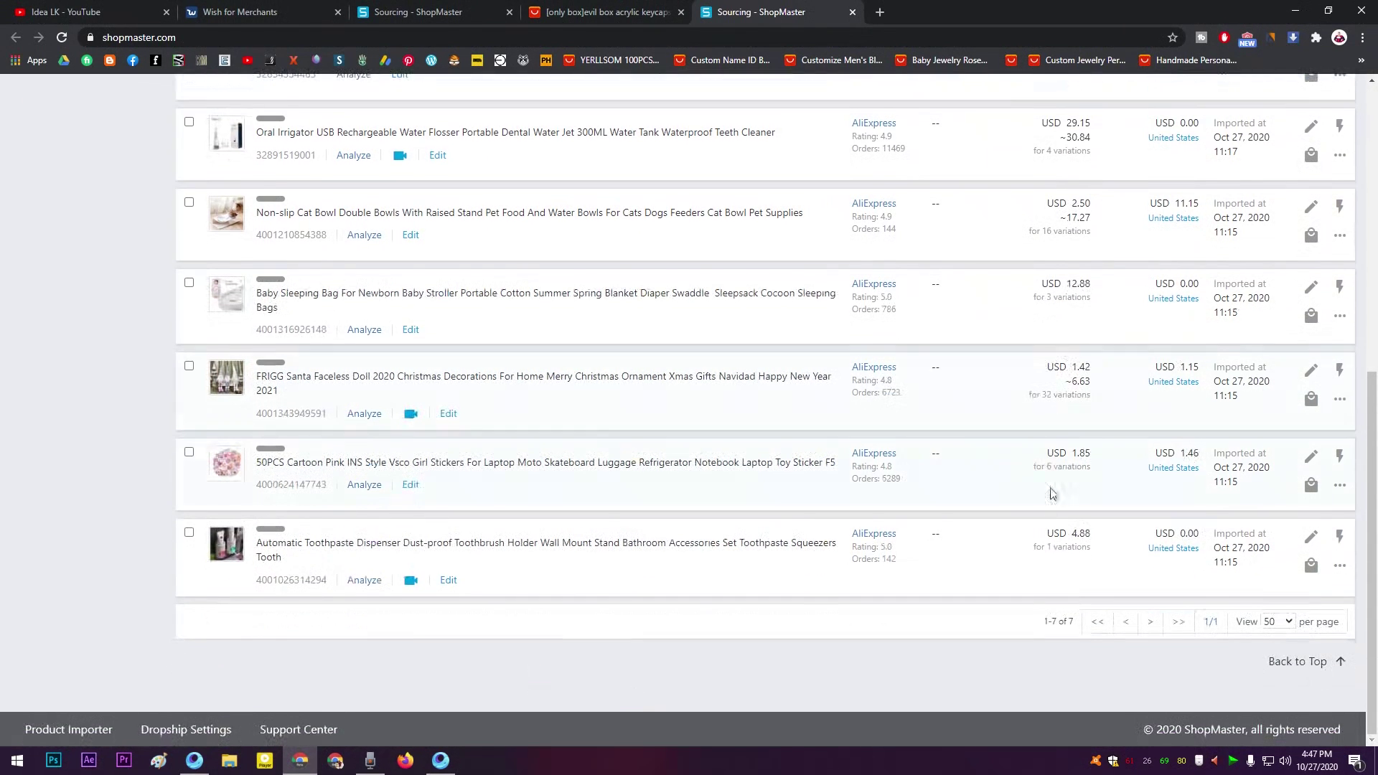
{"action": "scroll", "coordinate": [1100, 572], "scroll_direction": "up", "scroll_amount": 3}
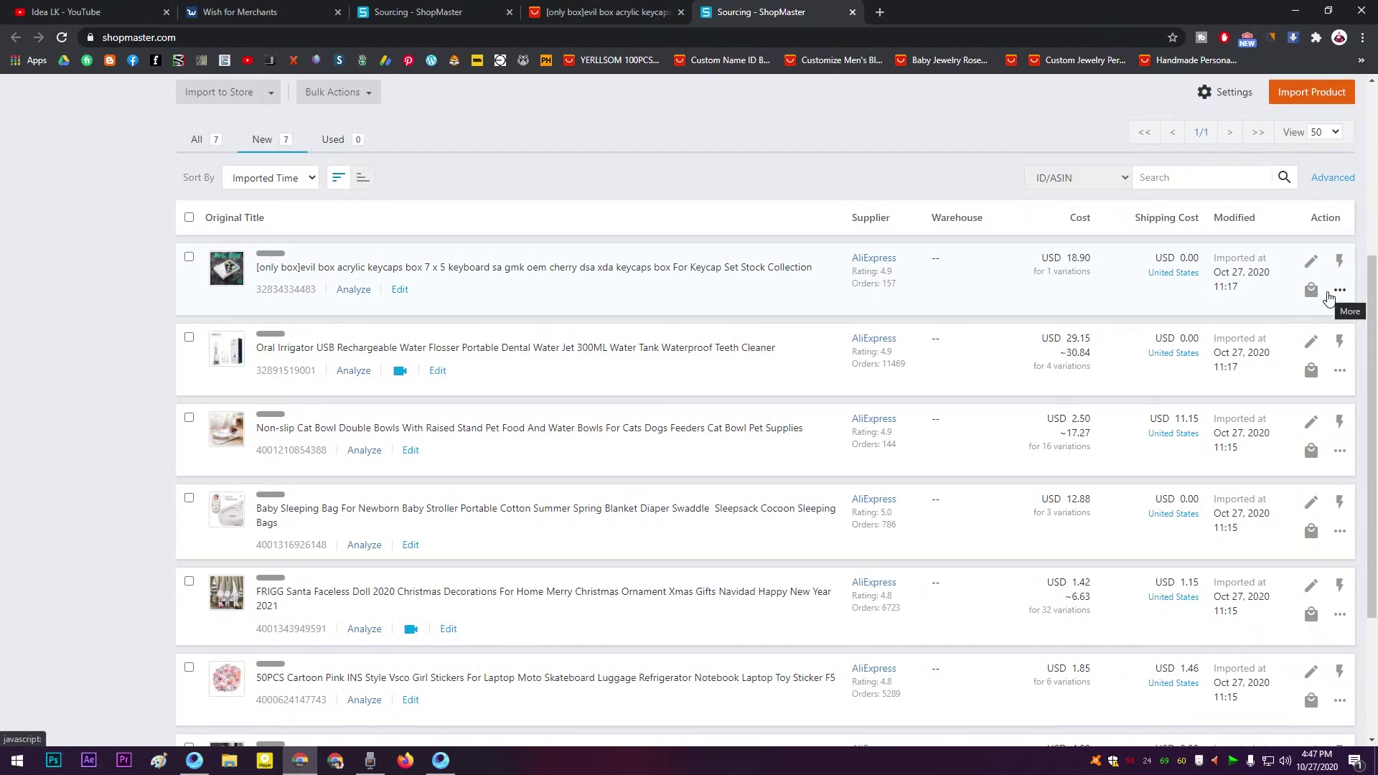
{"action": "scroll", "coordinate": [1271, 400], "scroll_direction": "down", "scroll_amount": 2}
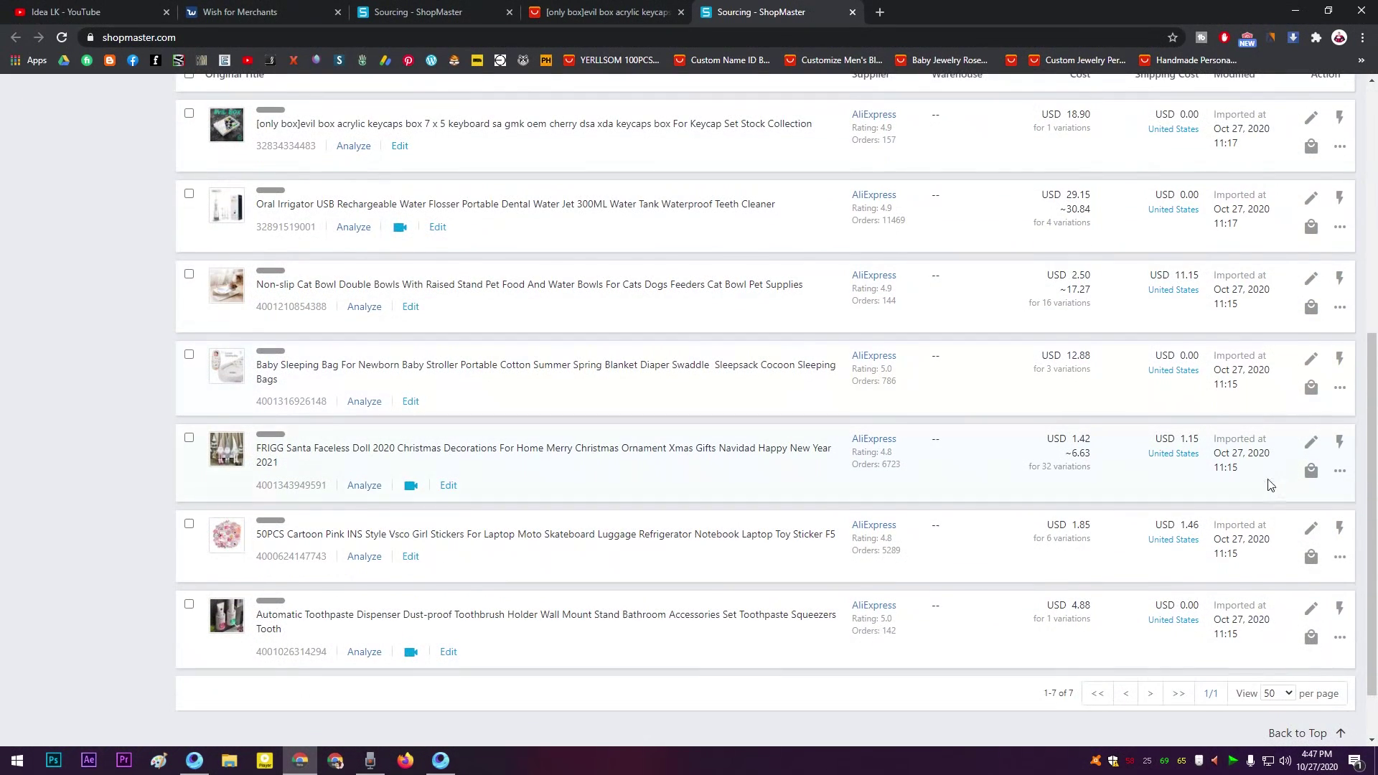
- Import the 50PCS Cartoon Pink INS Style stickers to the kullybee Wish store as a draft listing
{"action": "left_click", "coordinate": [1310, 559]}
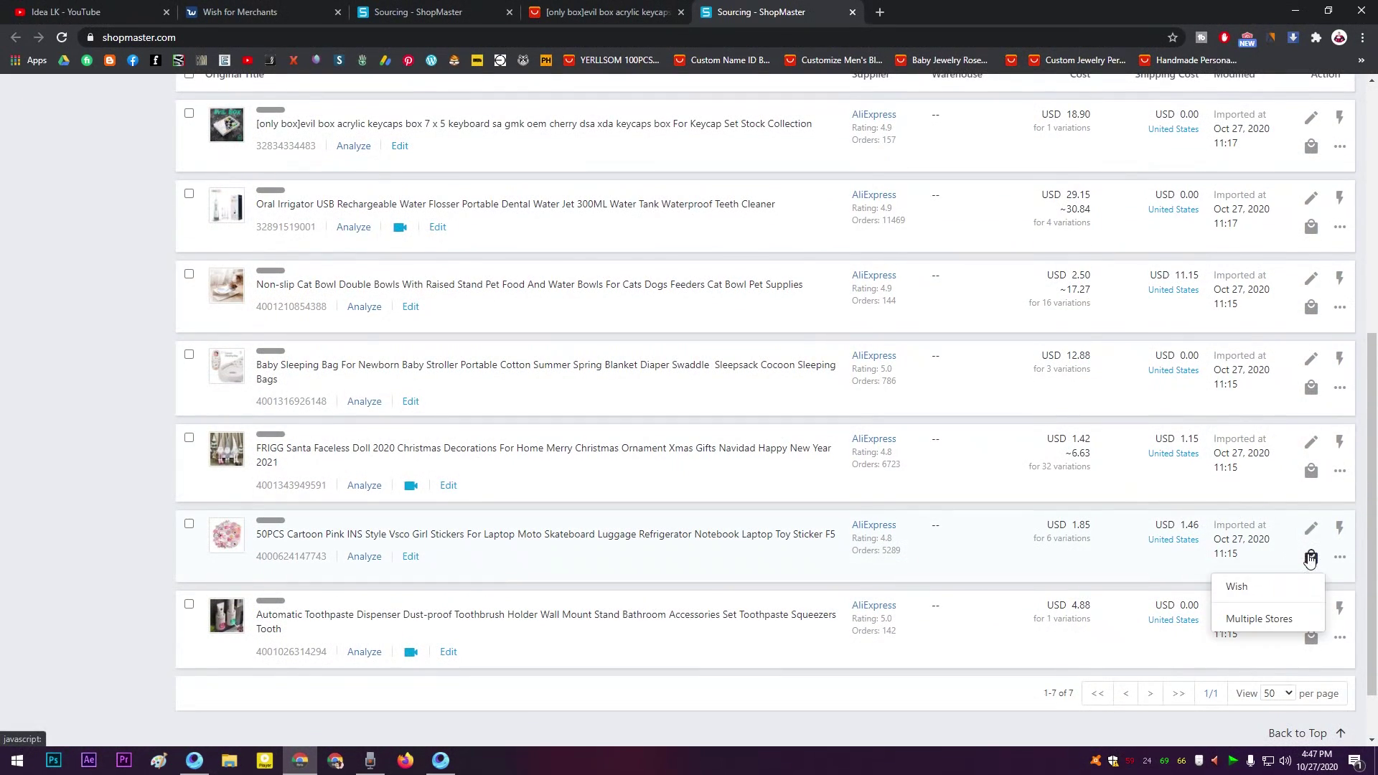
{"action": "left_click", "coordinate": [1237, 587]}
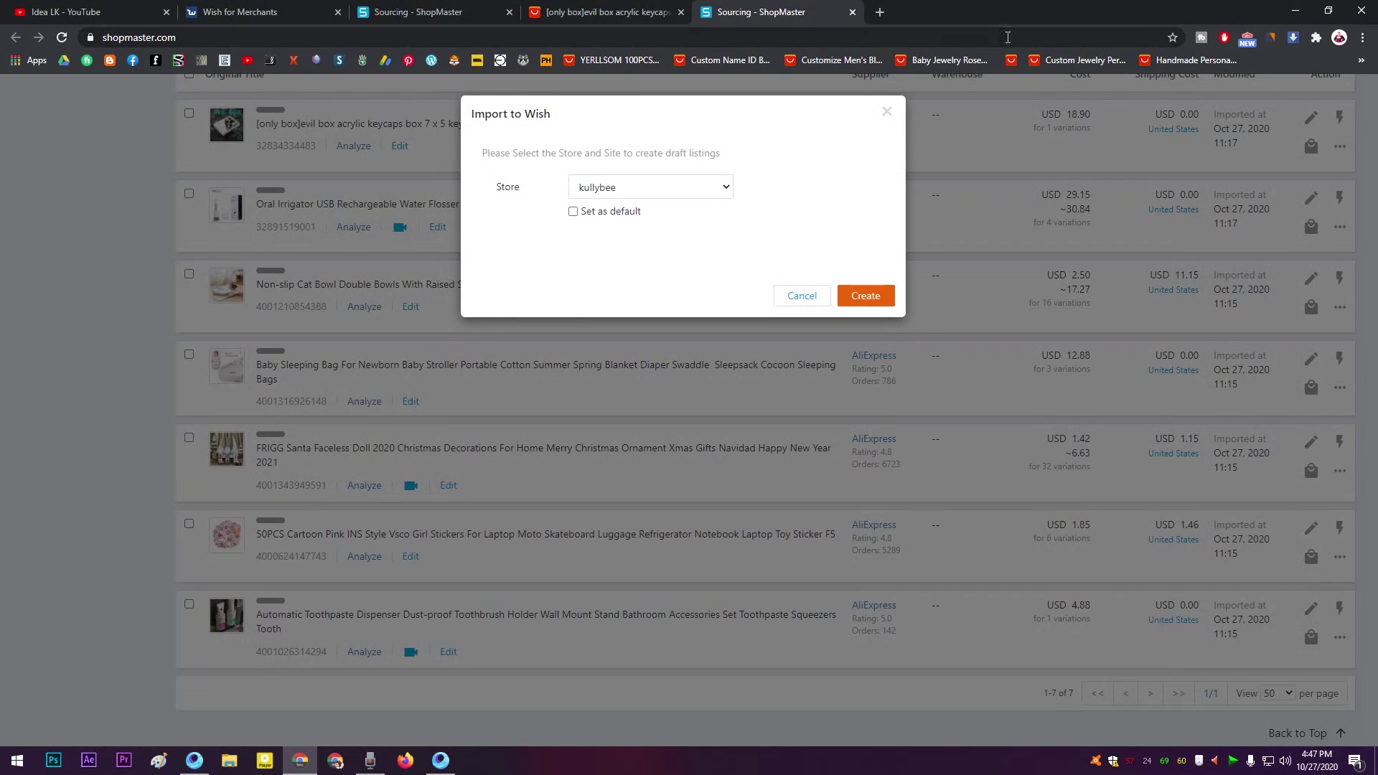
{"action": "left_click", "coordinate": [876, 297]}
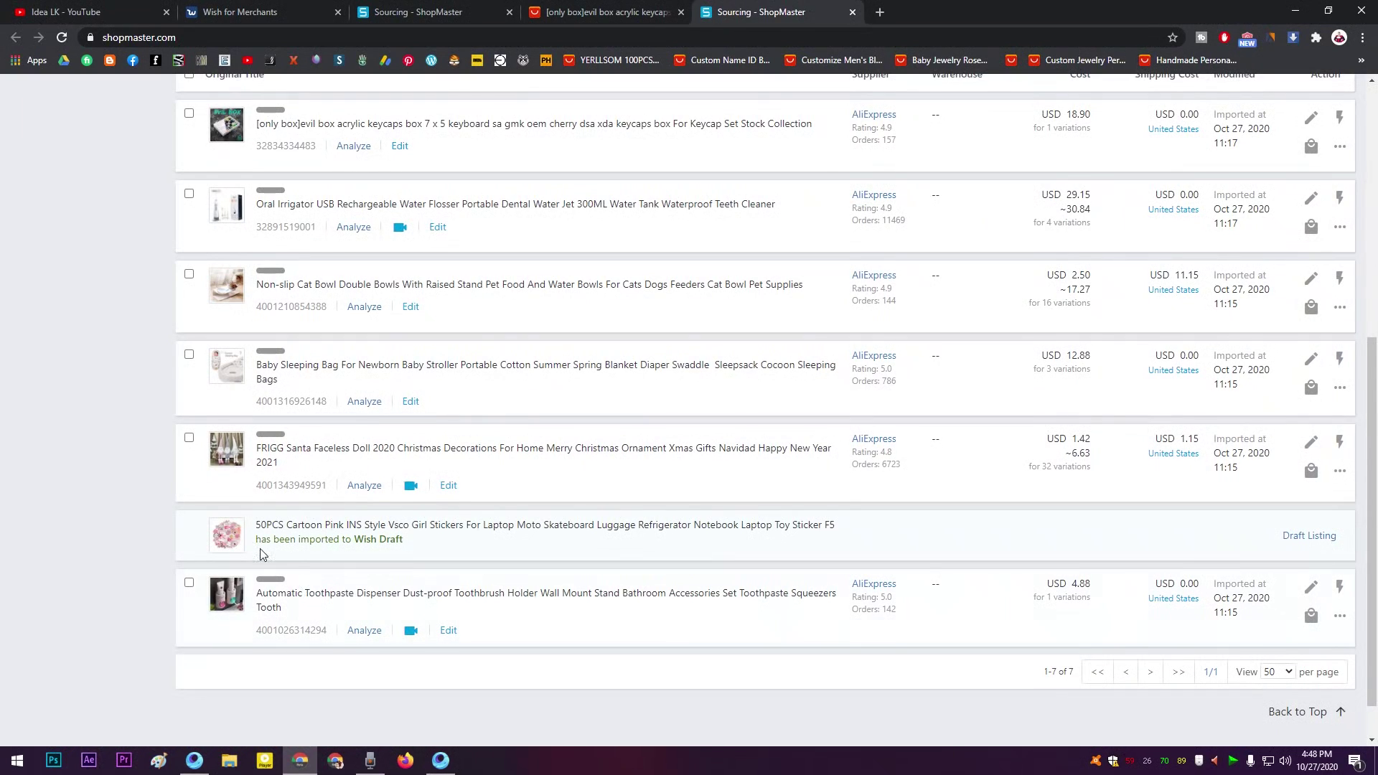
{"action": "left_click_drag", "start_coordinate": [282, 542], "coordinate": [369, 558]}
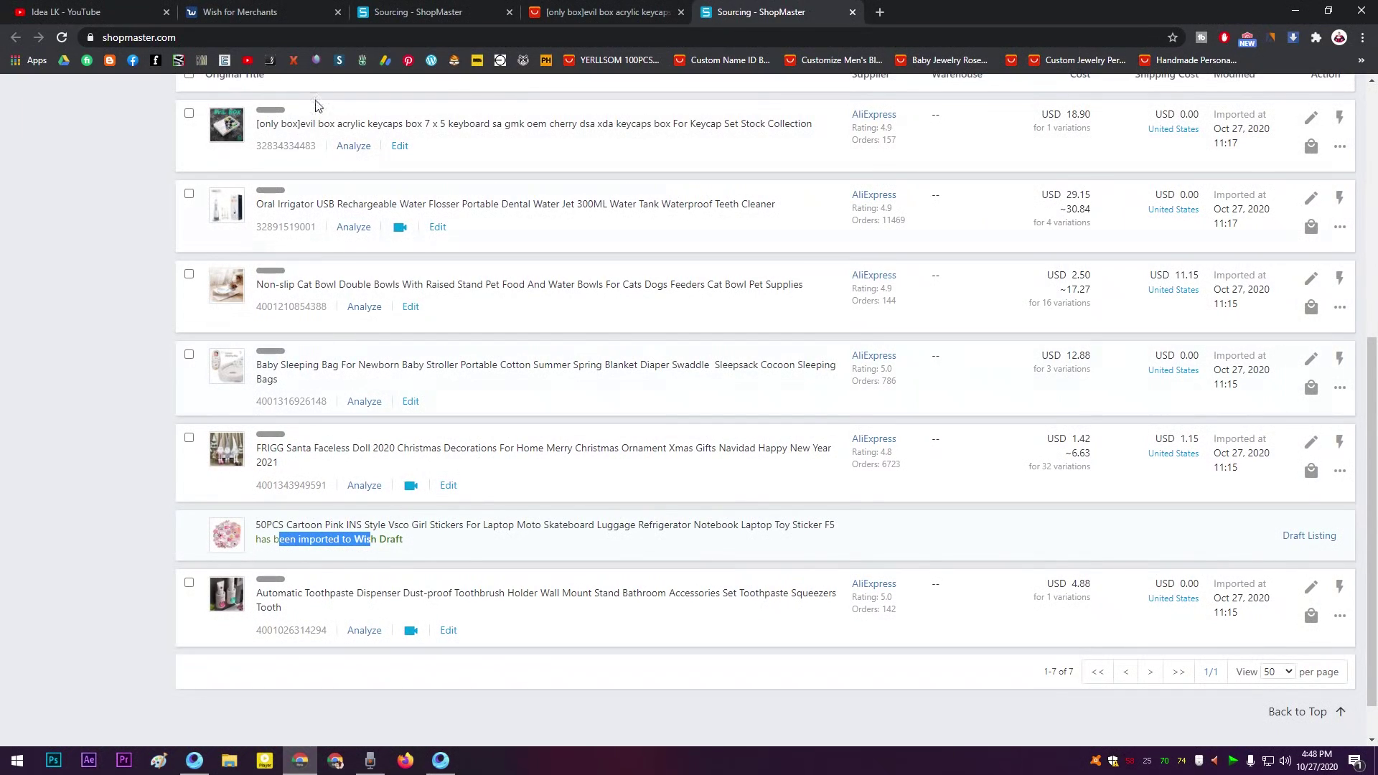
- Switch to Wish for Merchants and examine the home page's store validation banner, account options, and Things to do list
{"action": "left_click", "coordinate": [309, 12]}
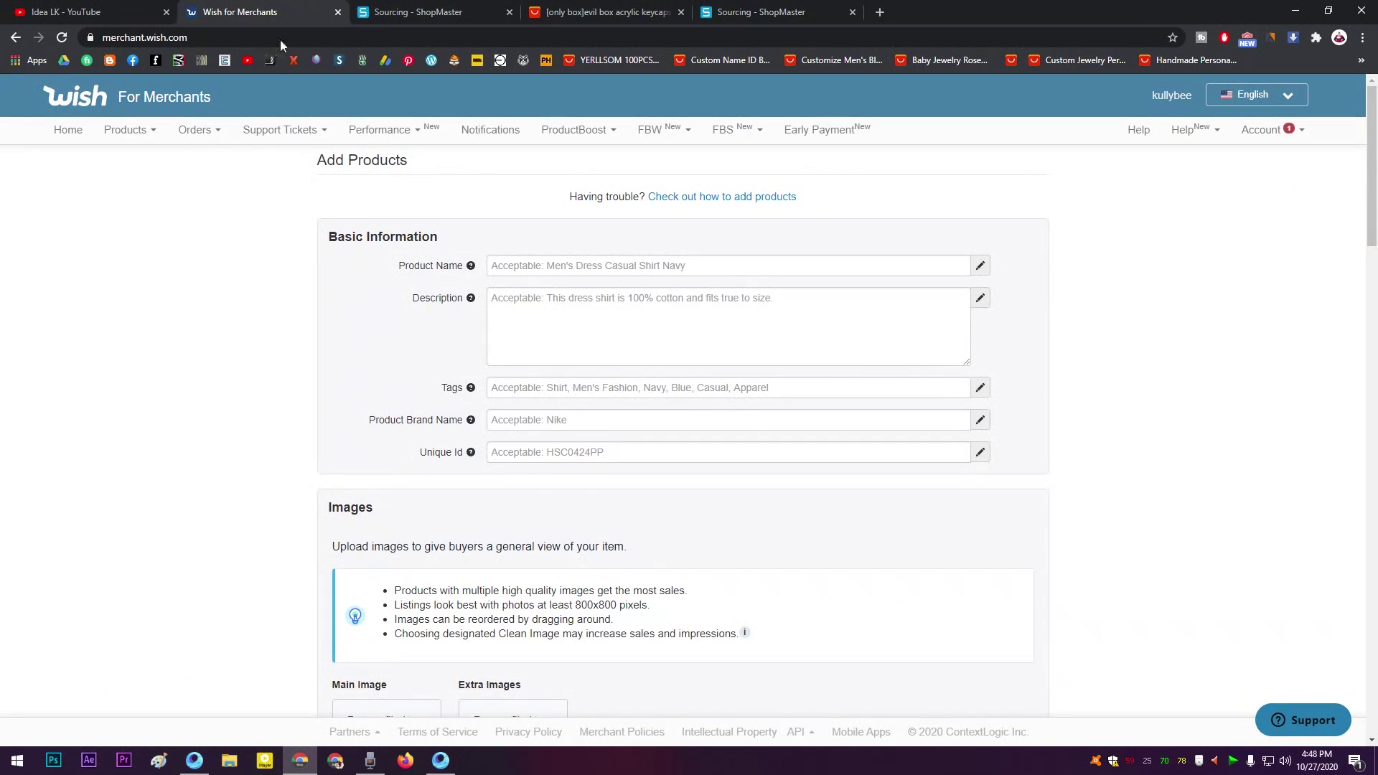
{"action": "left_click", "coordinate": [74, 130]}
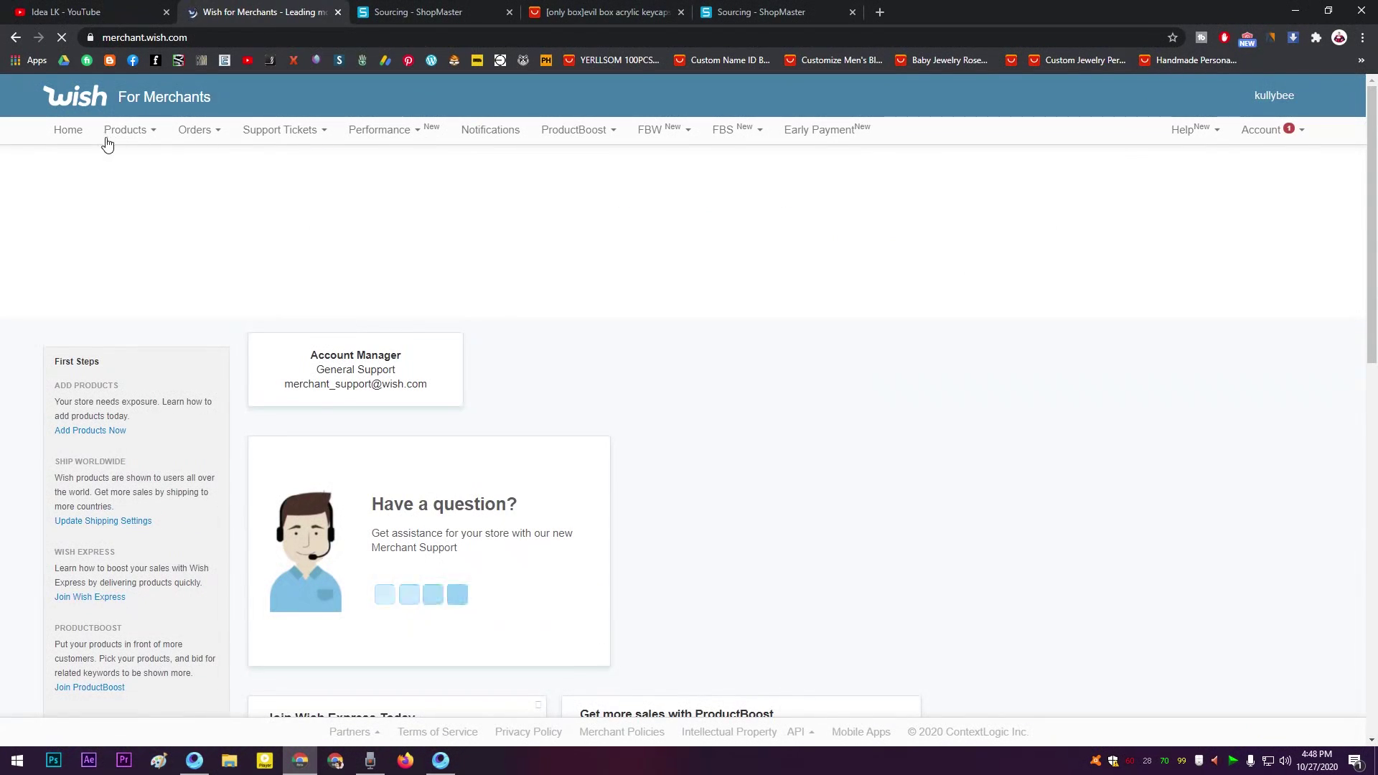
{"action": "left_click", "coordinate": [1288, 130]}
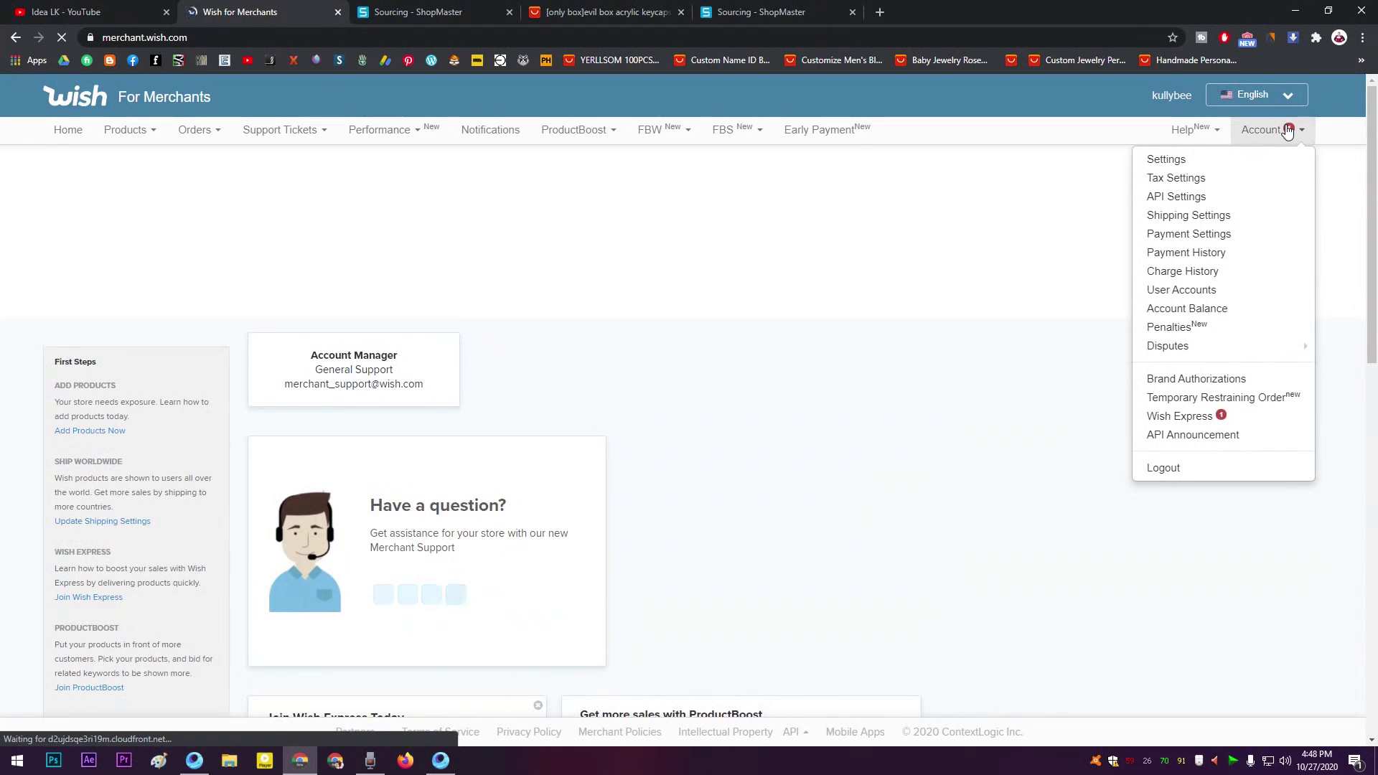
{"action": "scroll", "coordinate": [886, 326], "scroll_direction": "down", "scroll_amount": 7}
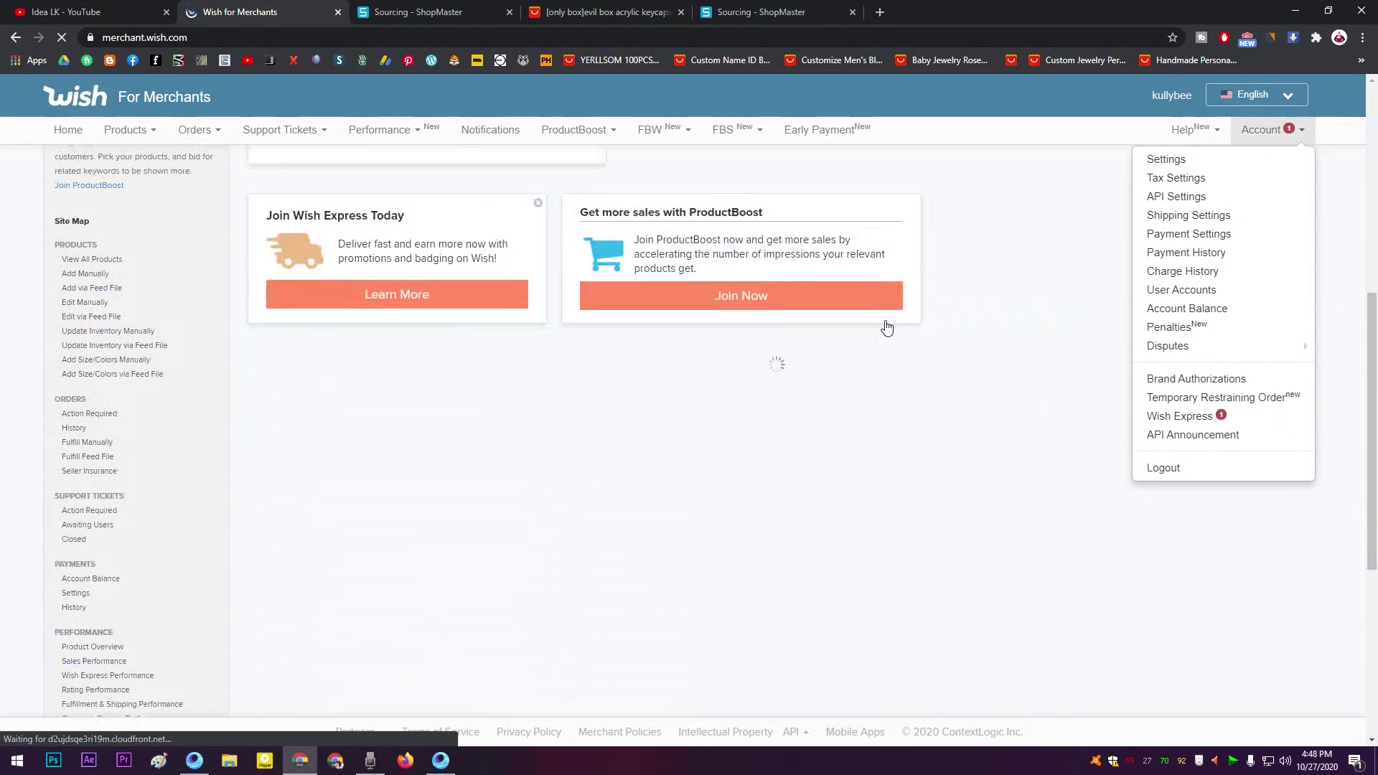
{"action": "scroll", "coordinate": [887, 327], "scroll_direction": "down", "scroll_amount": 6}
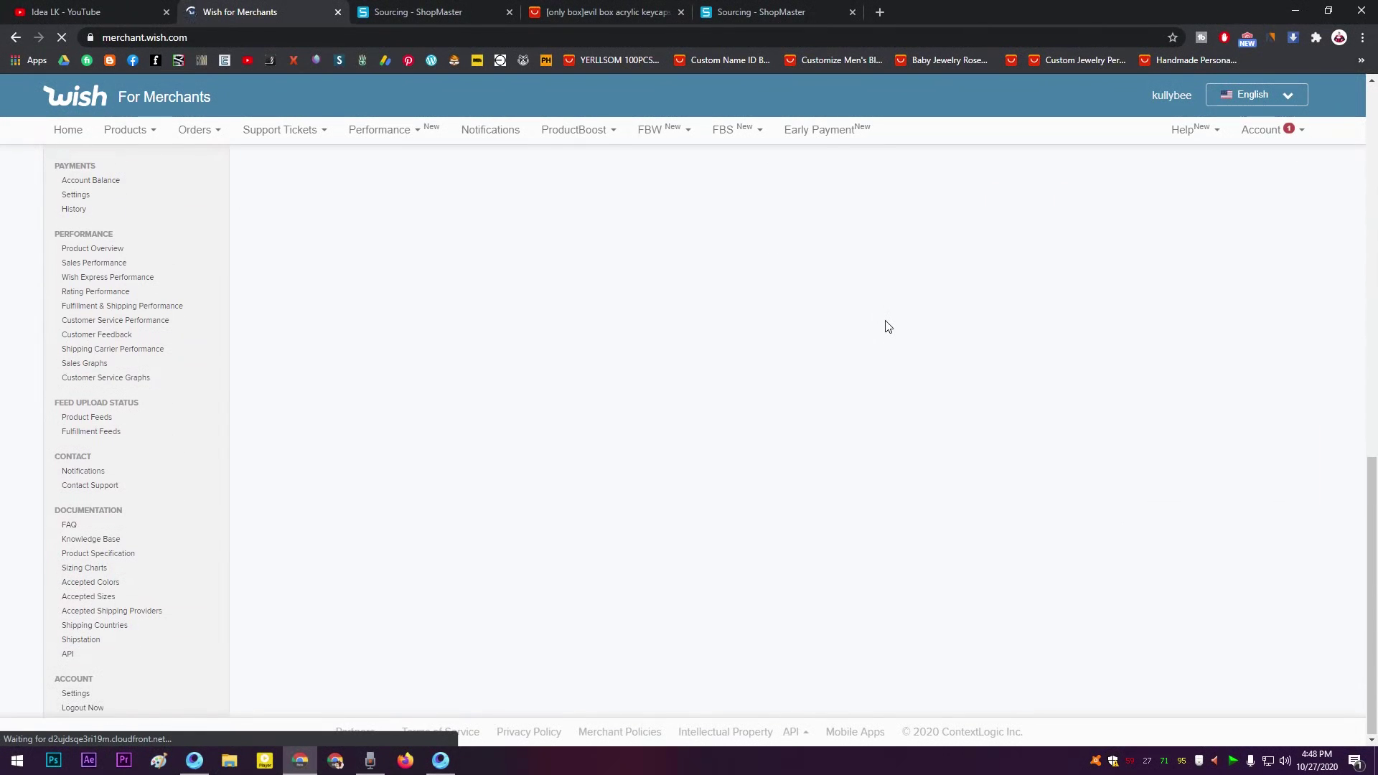
{"action": "scroll", "coordinate": [875, 355], "scroll_direction": "up", "scroll_amount": 8}
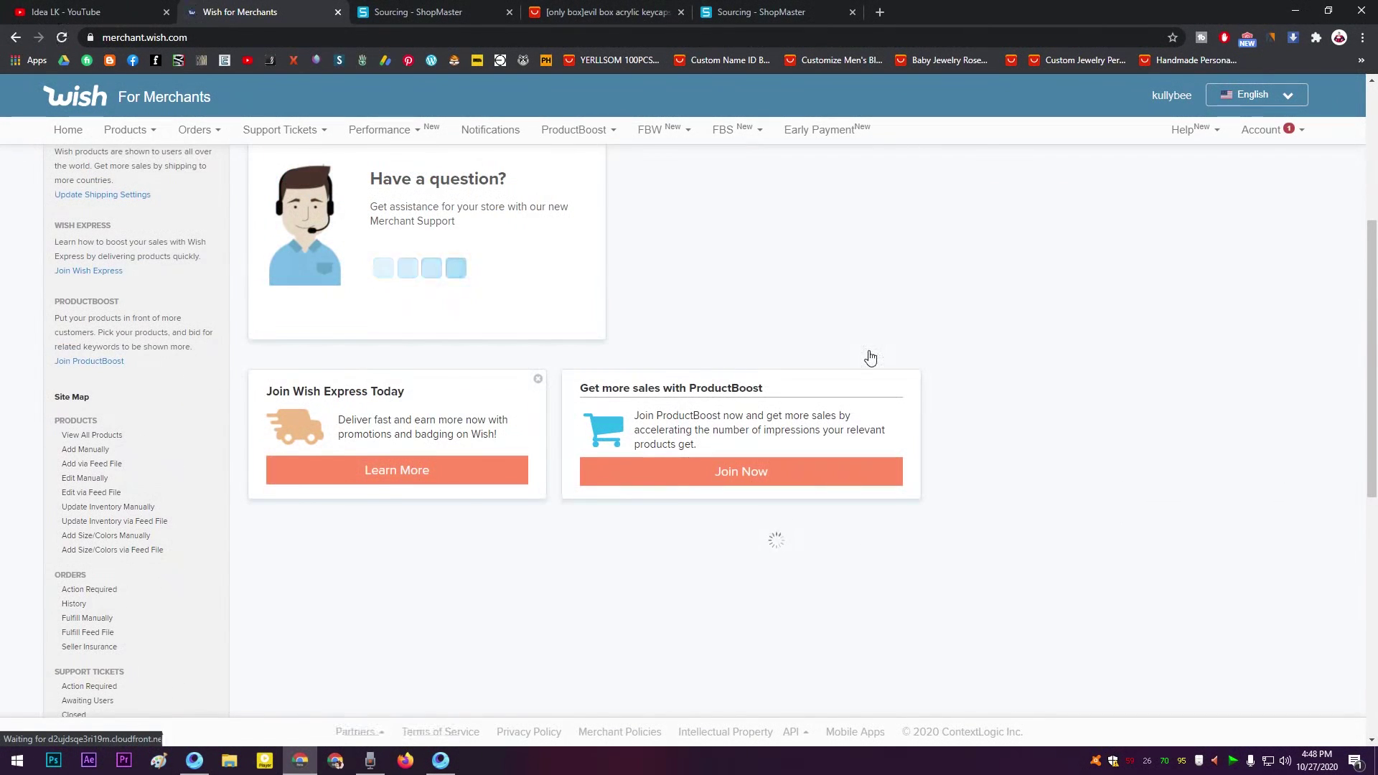
{"action": "scroll", "coordinate": [870, 356], "scroll_direction": "up", "scroll_amount": 4}
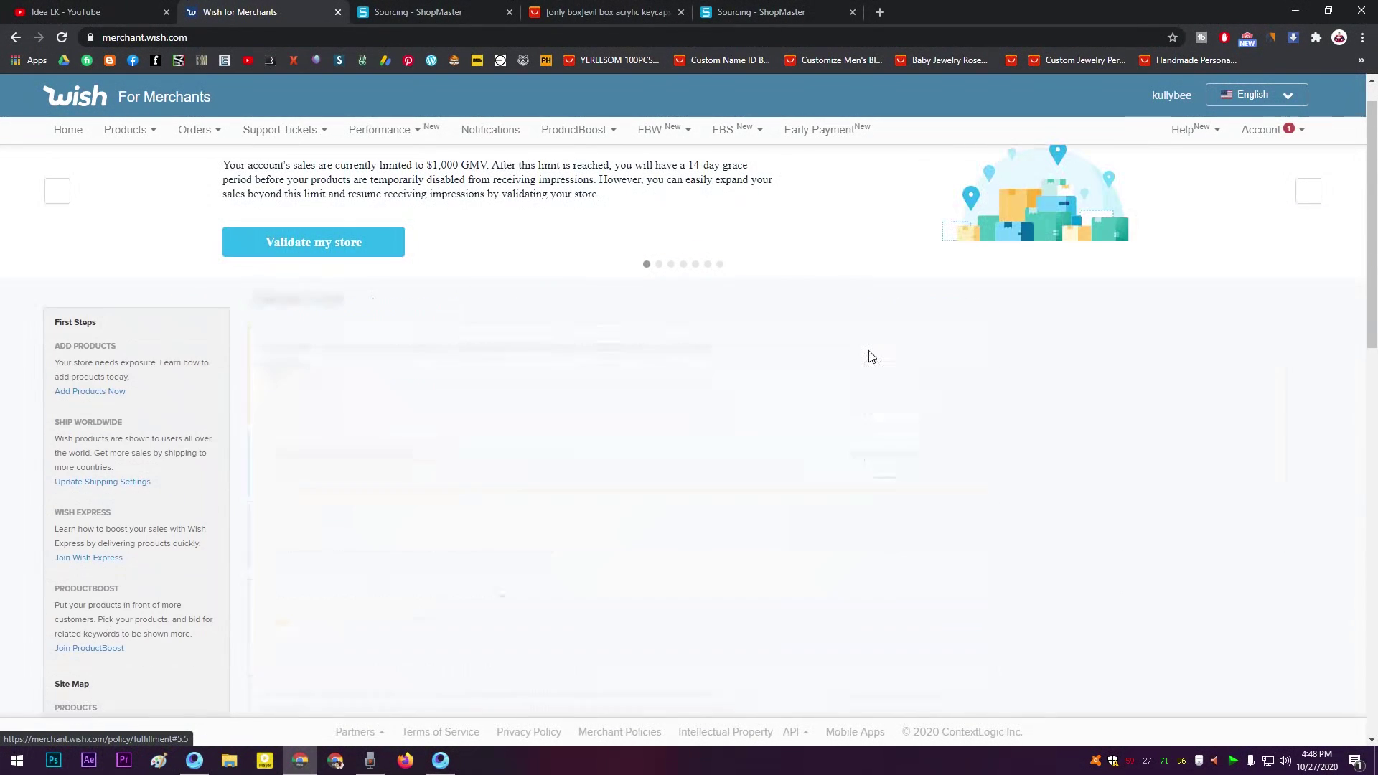
{"action": "scroll", "coordinate": [840, 347], "scroll_direction": "up", "scroll_amount": 1}
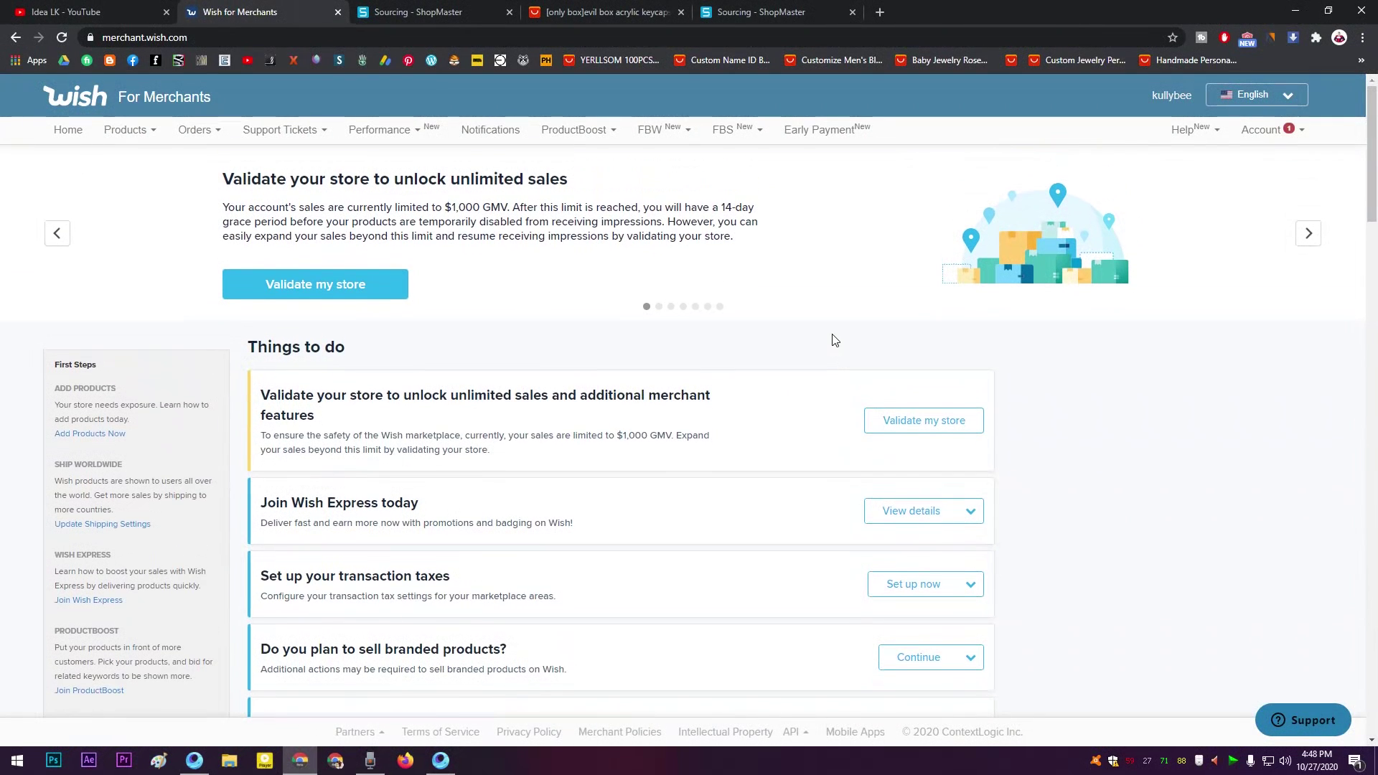
{"action": "scroll", "coordinate": [833, 357], "scroll_direction": "down", "scroll_amount": 2}
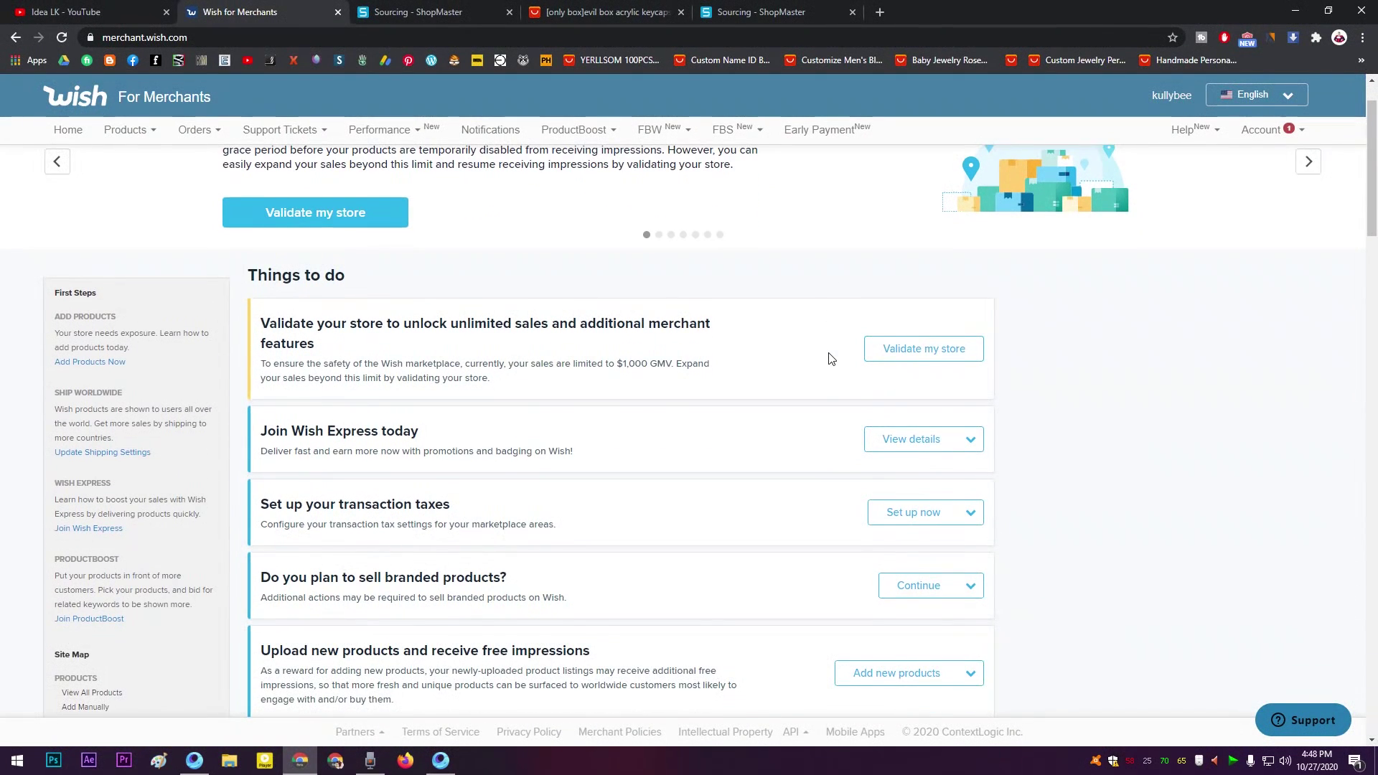
{"action": "scroll", "coordinate": [831, 359], "scroll_direction": "down", "scroll_amount": 1}
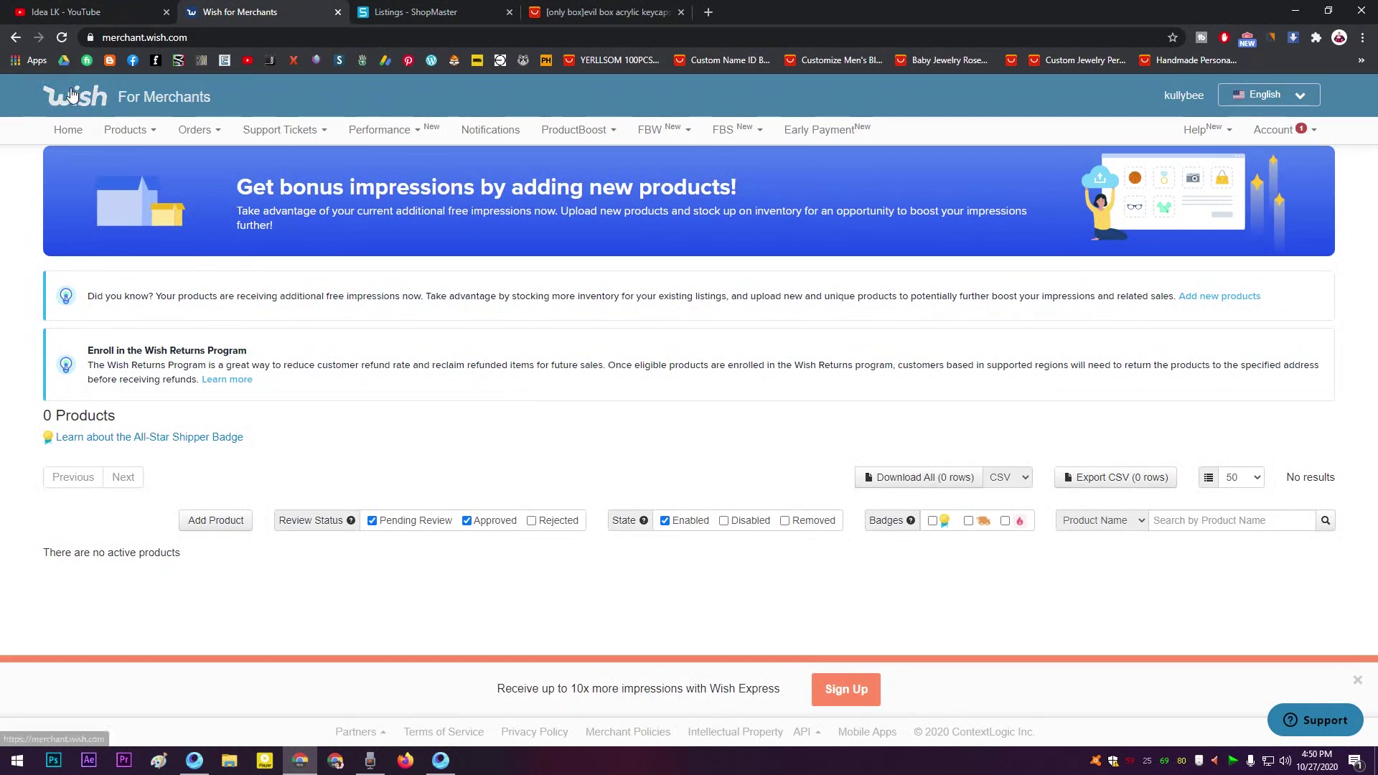
{"action": "left_click", "coordinate": [72, 93]}
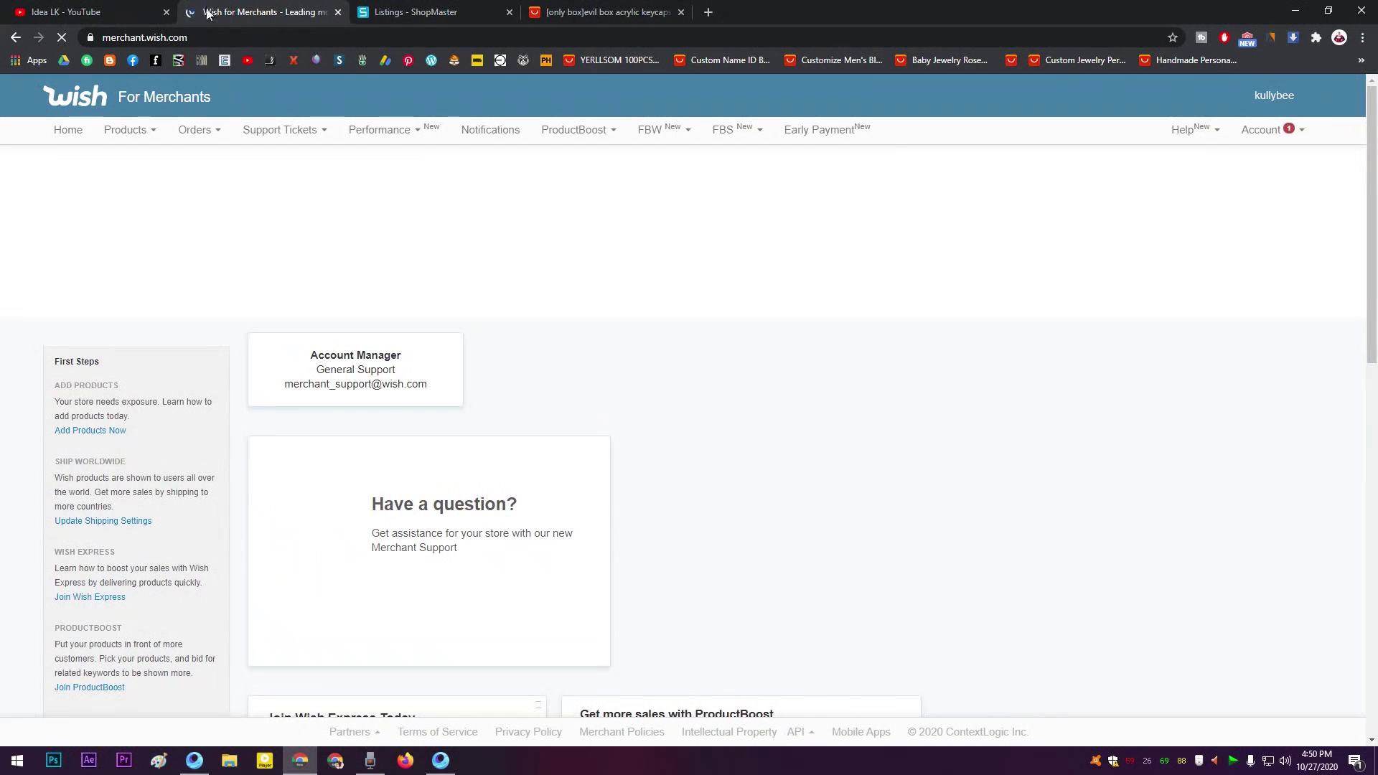
- Switch to ShopMaster's Wish drafts, open the 50PCS Cartoon Pink sticker listing for editing, and review its product information, images and variations
{"action": "left_click", "coordinate": [423, 12]}
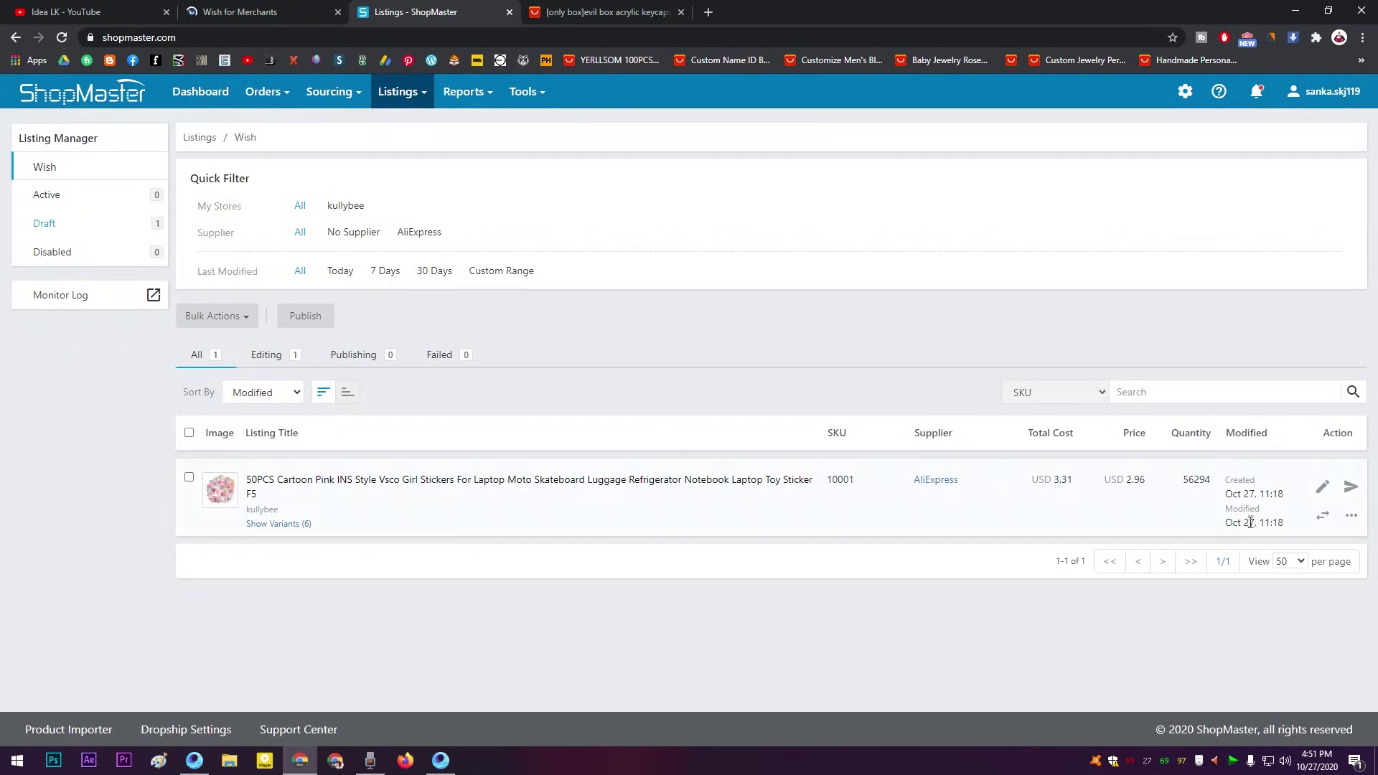
{"action": "mouse_move", "coordinate": [399, 92]}
{"action": "left_click", "coordinate": [1322, 486]}
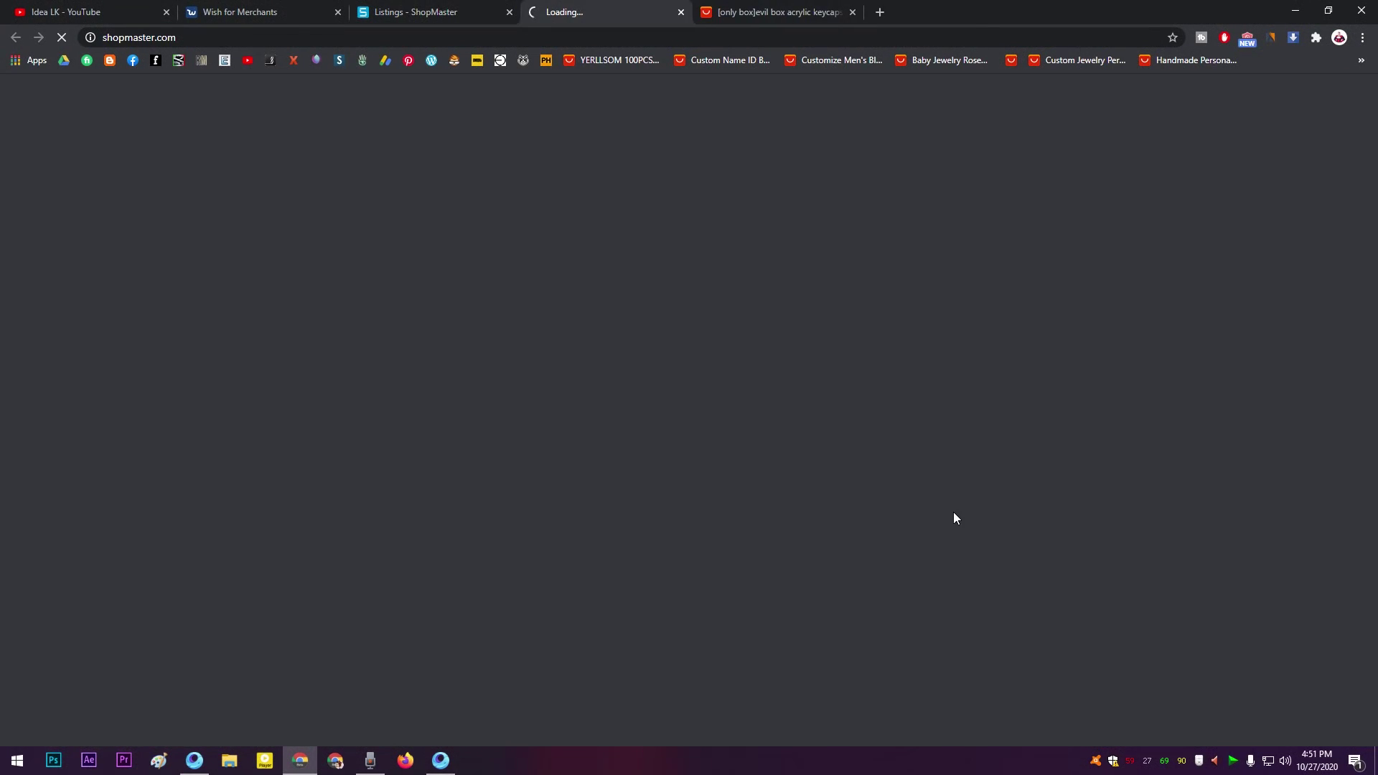
{"action": "left_click", "coordinate": [416, 7]}
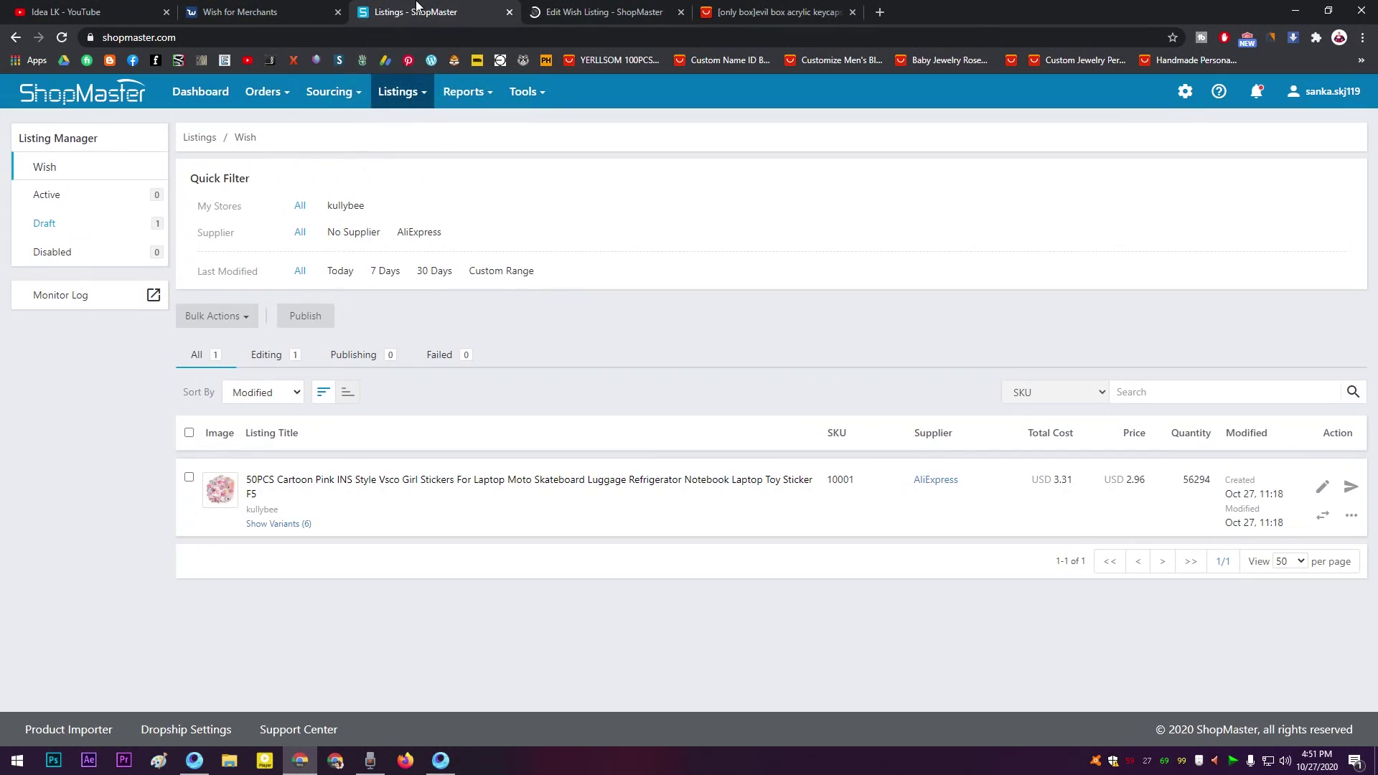
{"action": "left_click", "coordinate": [568, 11]}
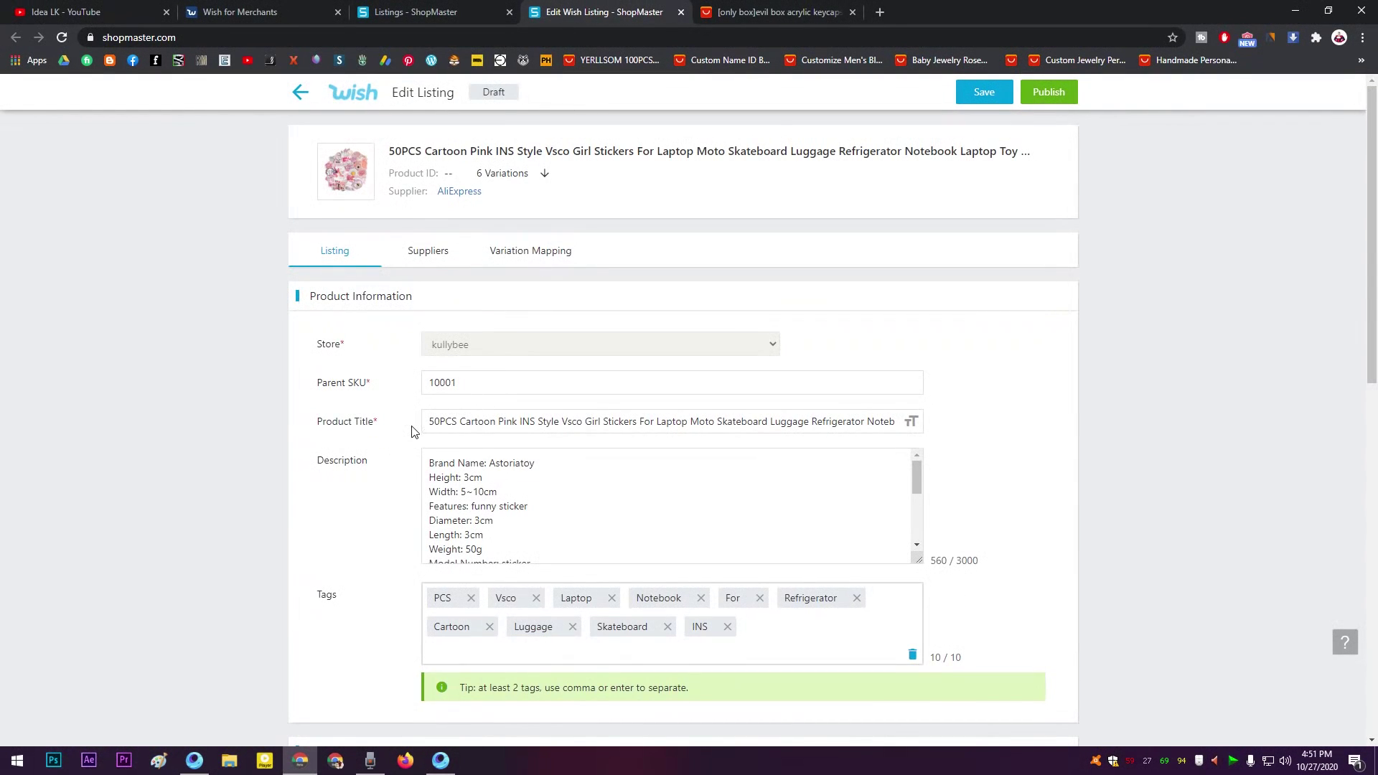
{"action": "scroll", "coordinate": [415, 434], "scroll_direction": "down", "scroll_amount": 8}
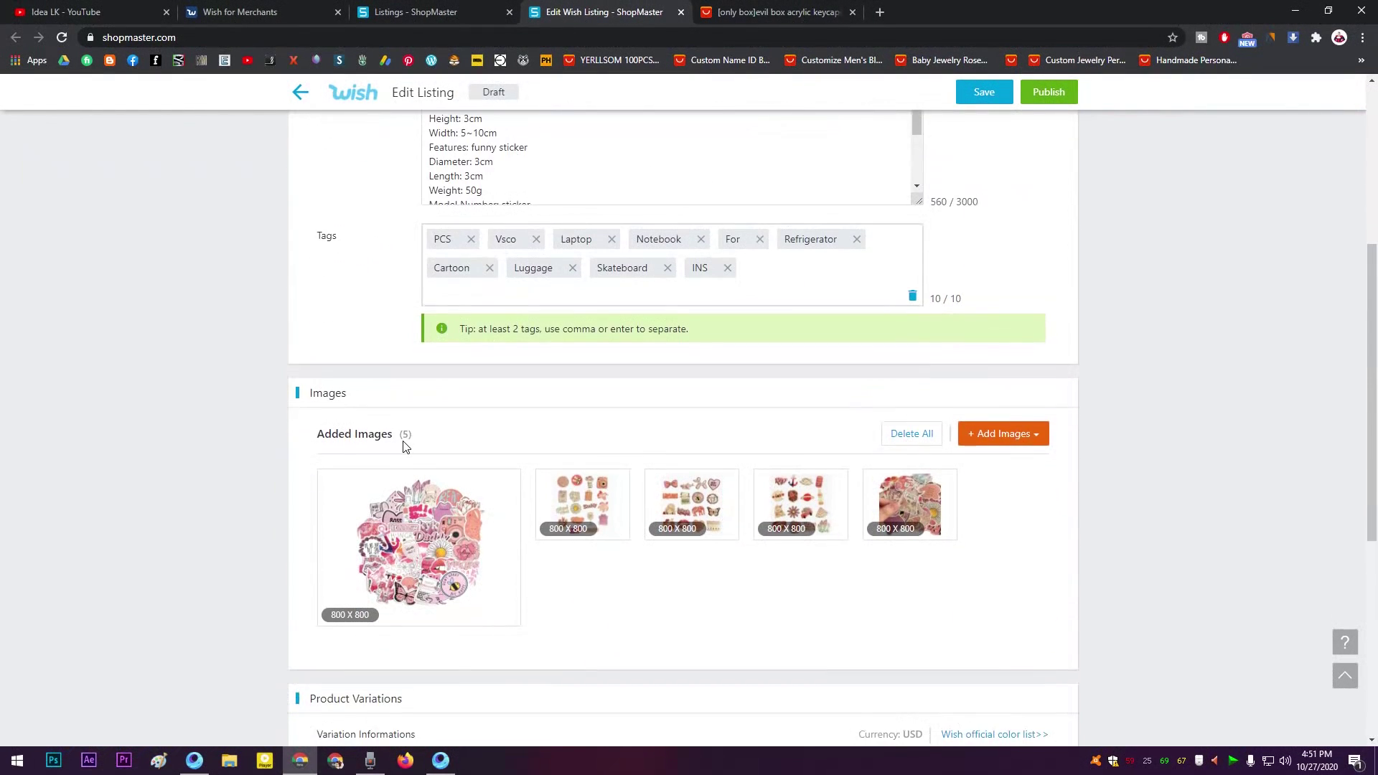
{"action": "scroll", "coordinate": [402, 447], "scroll_direction": "down", "scroll_amount": 3}
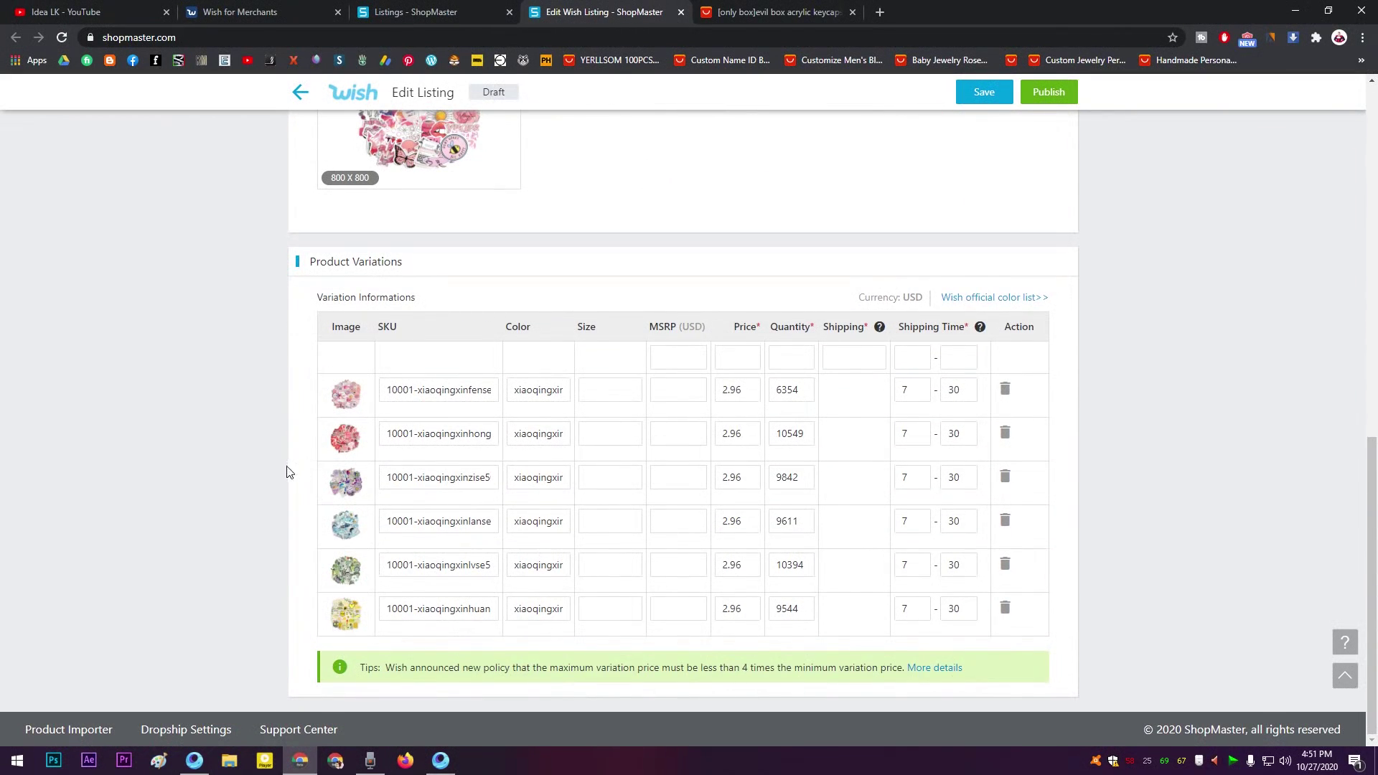
{"action": "scroll", "coordinate": [270, 463], "scroll_direction": "up", "scroll_amount": 3}
{"action": "scroll", "coordinate": [270, 463], "scroll_direction": "down", "scroll_amount": 3}
{"action": "scroll", "coordinate": [689, 412], "scroll_direction": "up", "scroll_amount": 3}
{"action": "scroll", "coordinate": [668, 694], "scroll_direction": "down", "scroll_amount": 1}
{"action": "scroll", "coordinate": [668, 695], "scroll_direction": "down", "scroll_amount": 3}
- Set the price of all six sticker variations to 3 USD, save the listing, and refresh the Wish drafts page
{"action": "left_click_drag", "start_coordinate": [757, 393], "coordinate": [704, 401]}
{"action": "type", "text": "3"}
{"action": "left_click", "coordinate": [755, 427]}
{"action": "type", "text": "3"}
{"action": "left_click", "coordinate": [747, 473]}
{"action": "type", "text": "3"}
{"action": "left_click", "coordinate": [747, 517]}
{"action": "type", "text": "3"}
{"action": "left_click", "coordinate": [760, 563]}
{"action": "type", "text": "3"}
{"action": "left_click", "coordinate": [759, 607]}
{"action": "type", "text": "3"}
{"action": "scroll", "coordinate": [976, 495], "scroll_direction": "up", "scroll_amount": 7}
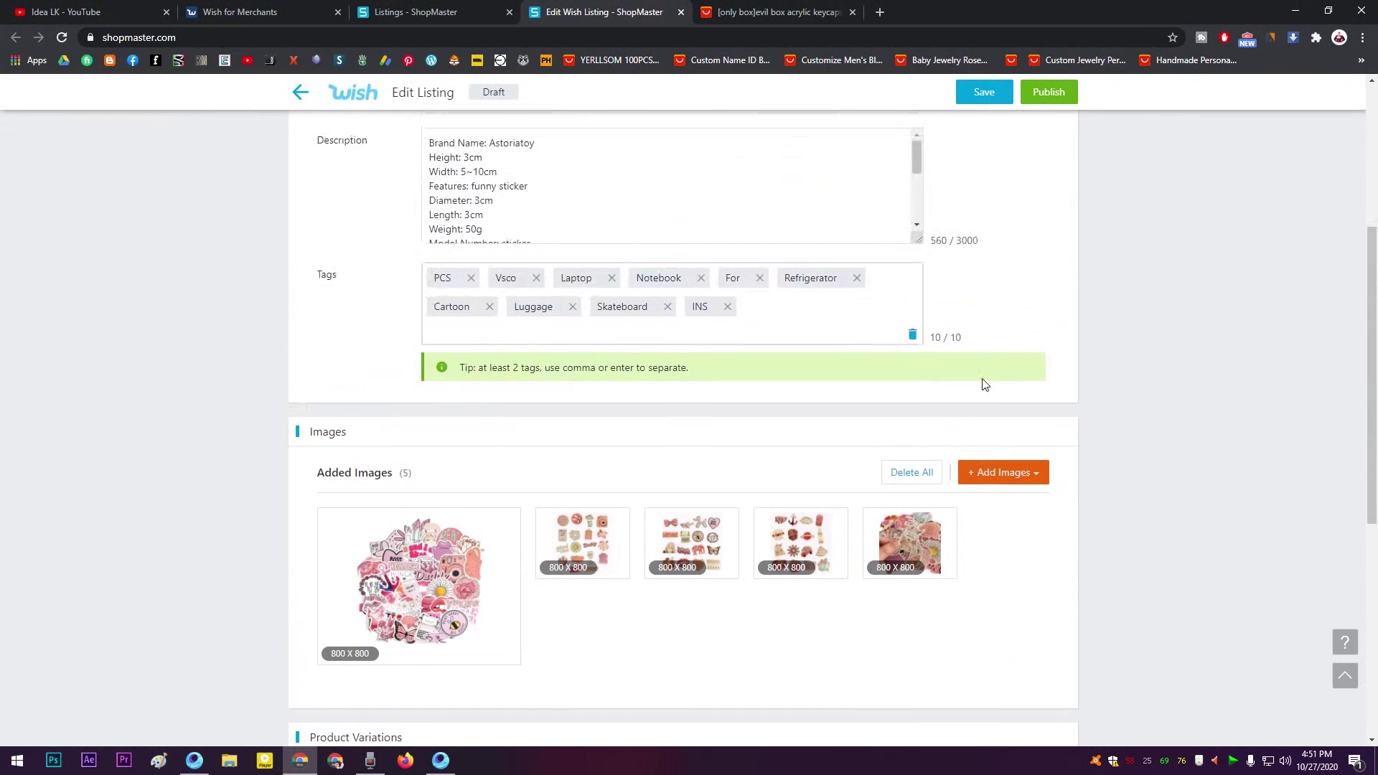
{"action": "left_click", "coordinate": [985, 100]}
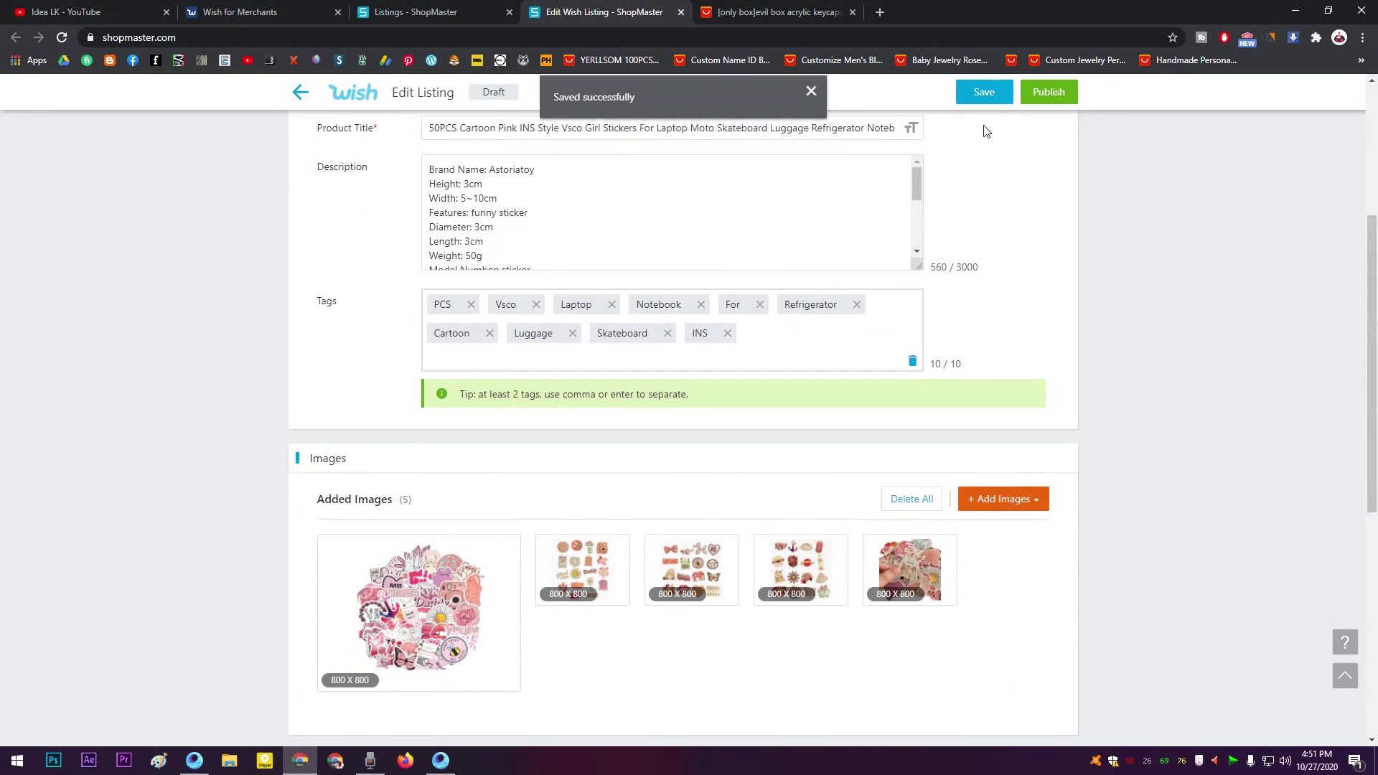
{"action": "left_click", "coordinate": [388, 12]}
{"action": "left_click", "coordinate": [63, 37]}
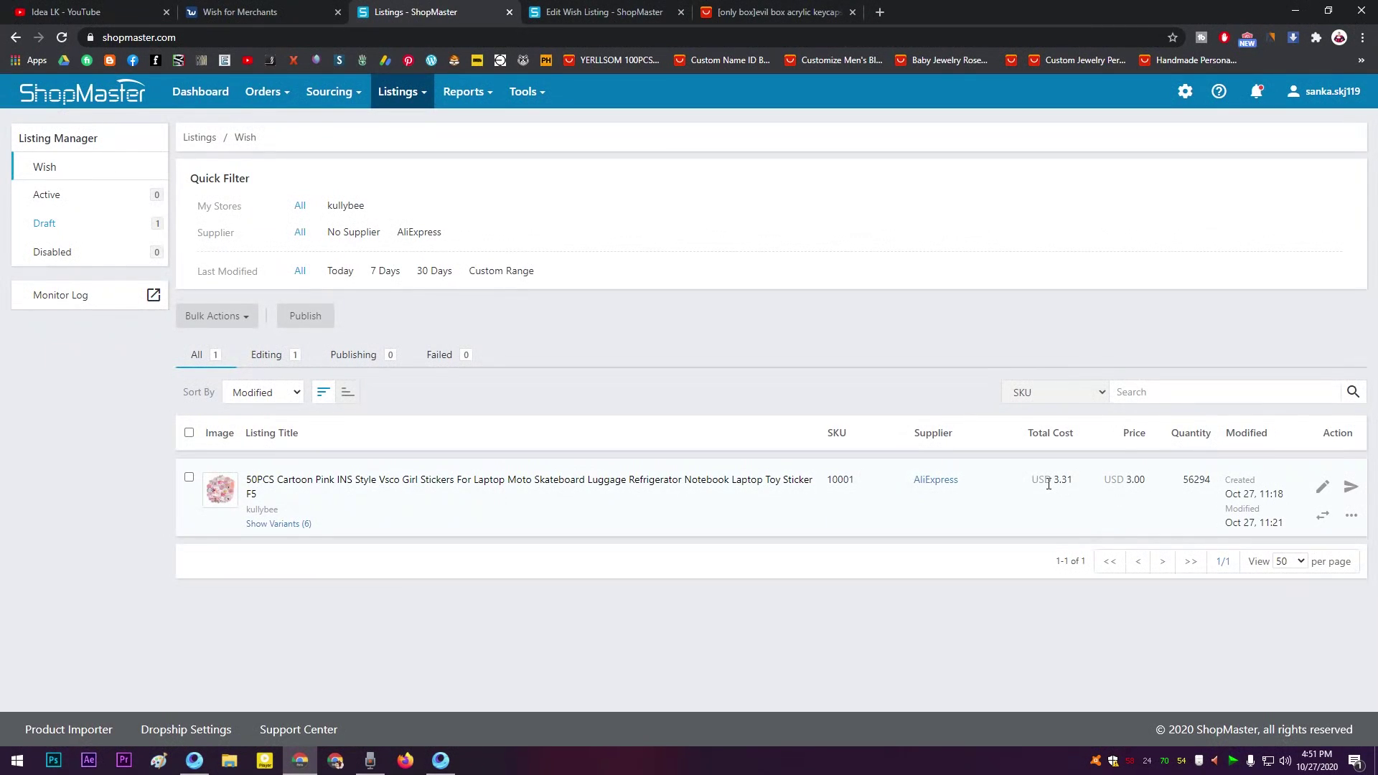
- Reopen the sticker listing's editor, set all six variation prices to 5 USD, save, and return to the Wish drafts page
{"action": "left_click", "coordinate": [606, 12]}
{"action": "scroll", "coordinate": [1314, 549], "scroll_direction": "down", "scroll_amount": 6}
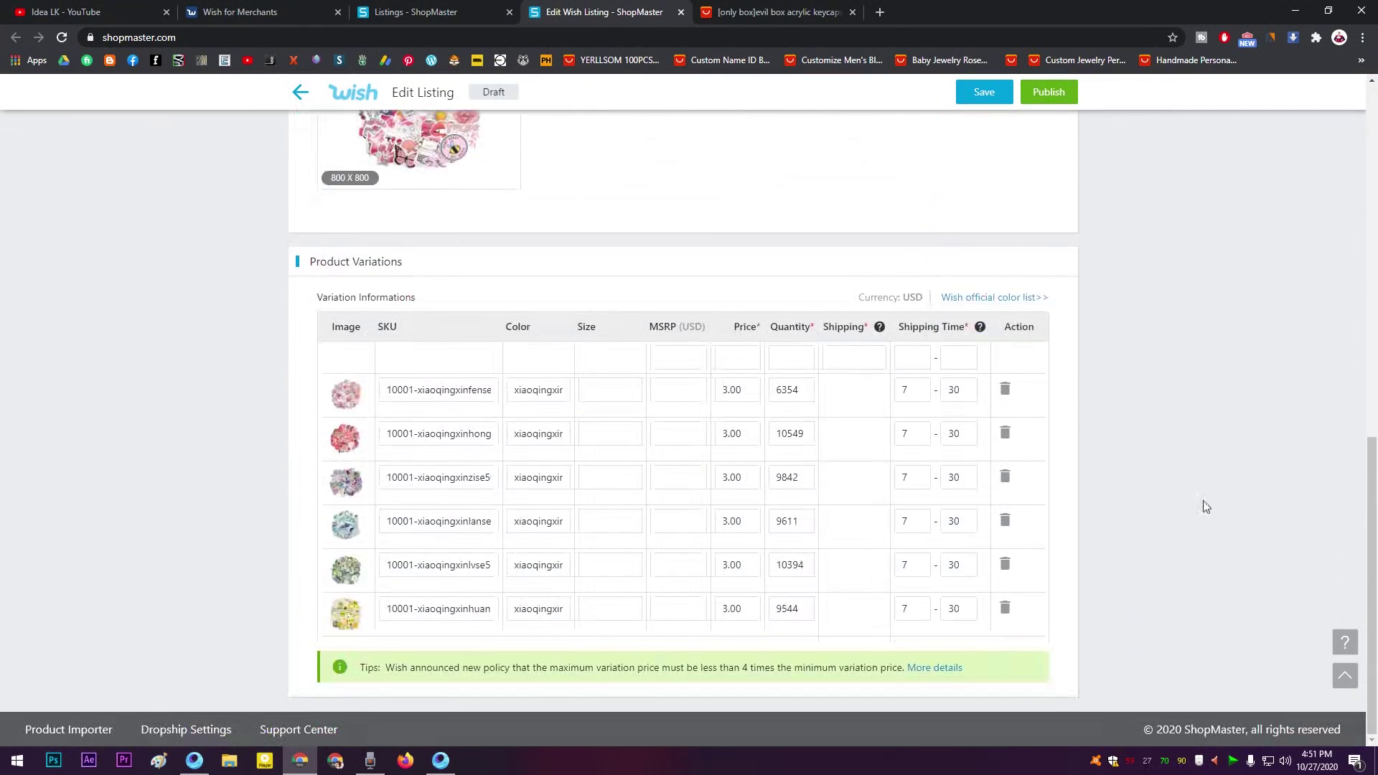
{"action": "double_click", "coordinate": [740, 389]}
{"action": "type", "text": "5"}
{"action": "double_click", "coordinate": [744, 436]}
{"action": "type", "text": "5"}
{"action": "double_click", "coordinate": [746, 479]}
{"action": "type", "text": "5"}
{"action": "double_click", "coordinate": [740, 521]}
{"action": "type", "text": "5"}
{"action": "double_click", "coordinate": [739, 565]}
{"action": "type", "text": "5"}
{"action": "double_click", "coordinate": [739, 609]}
{"action": "type", "text": "5"}
{"action": "left_click", "coordinate": [988, 94]}
{"action": "left_click", "coordinate": [345, 21]}
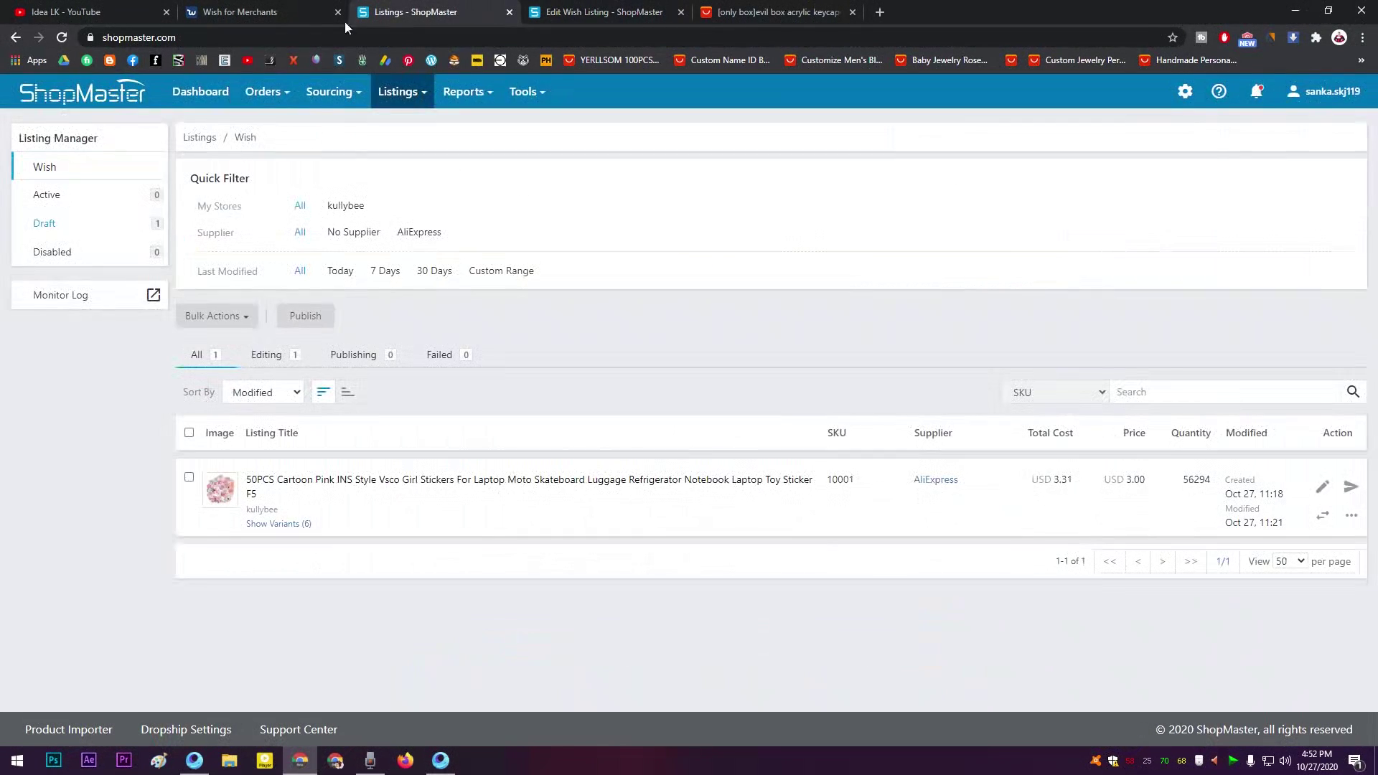
- Refresh the Wish drafts page and examine the sticker listing's total cost, price and available listing actions
{"action": "left_click", "coordinate": [62, 37]}
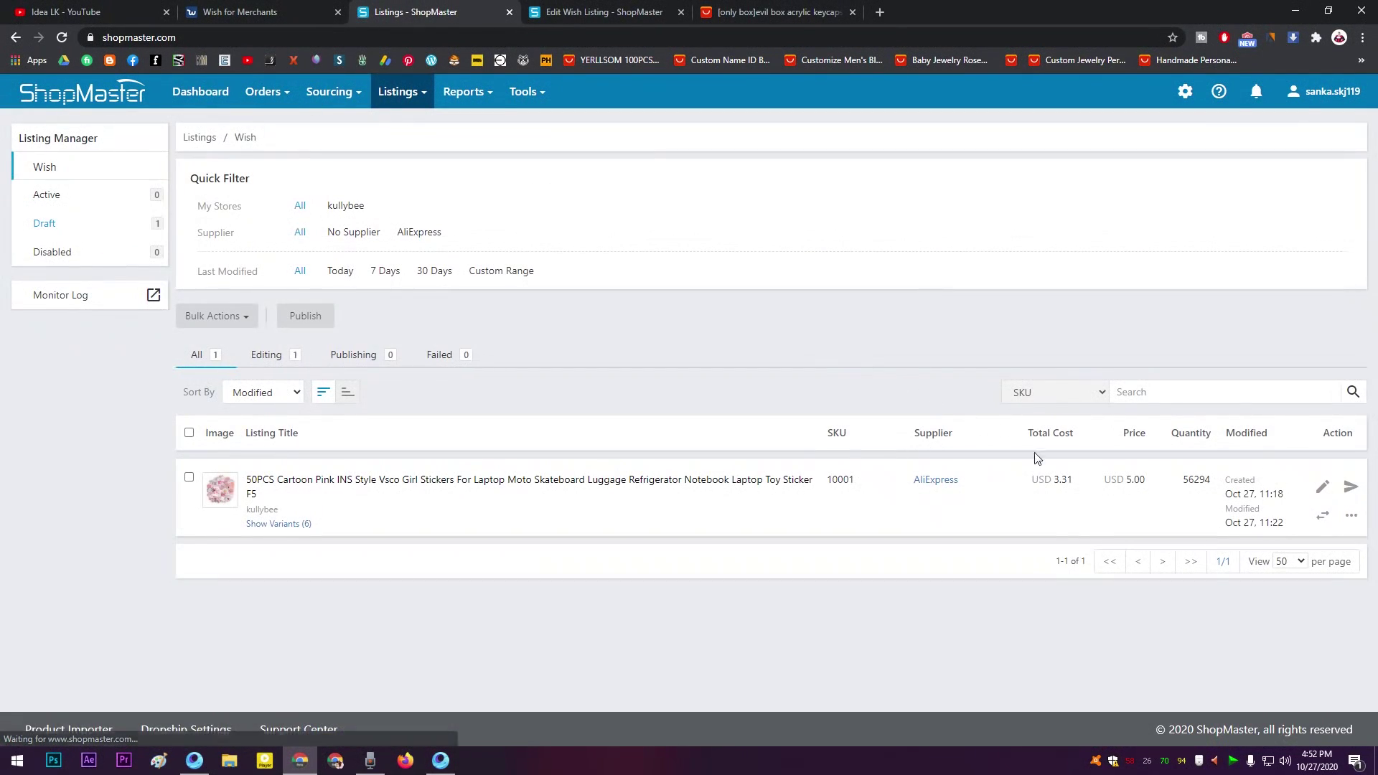
{"action": "left_click_drag", "start_coordinate": [1114, 479], "coordinate": [1157, 482]}
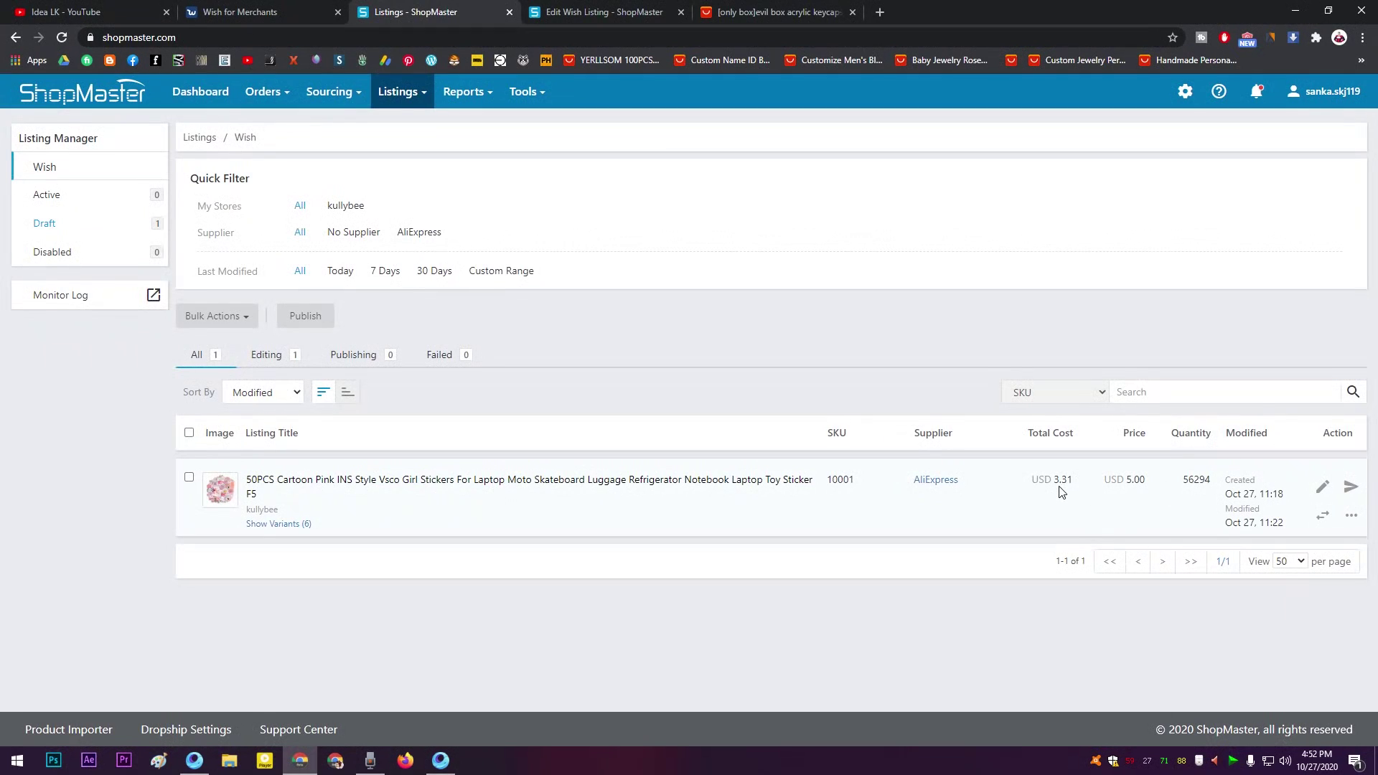
{"action": "left_click_drag", "start_coordinate": [1071, 485], "coordinate": [1021, 491]}
{"action": "left_click", "coordinate": [1077, 499]}
{"action": "triple_click", "coordinate": [1049, 511]}
{"action": "left_click", "coordinate": [1046, 517]}
{"action": "left_click", "coordinate": [1040, 483]}
{"action": "left_click", "coordinate": [1324, 517]}
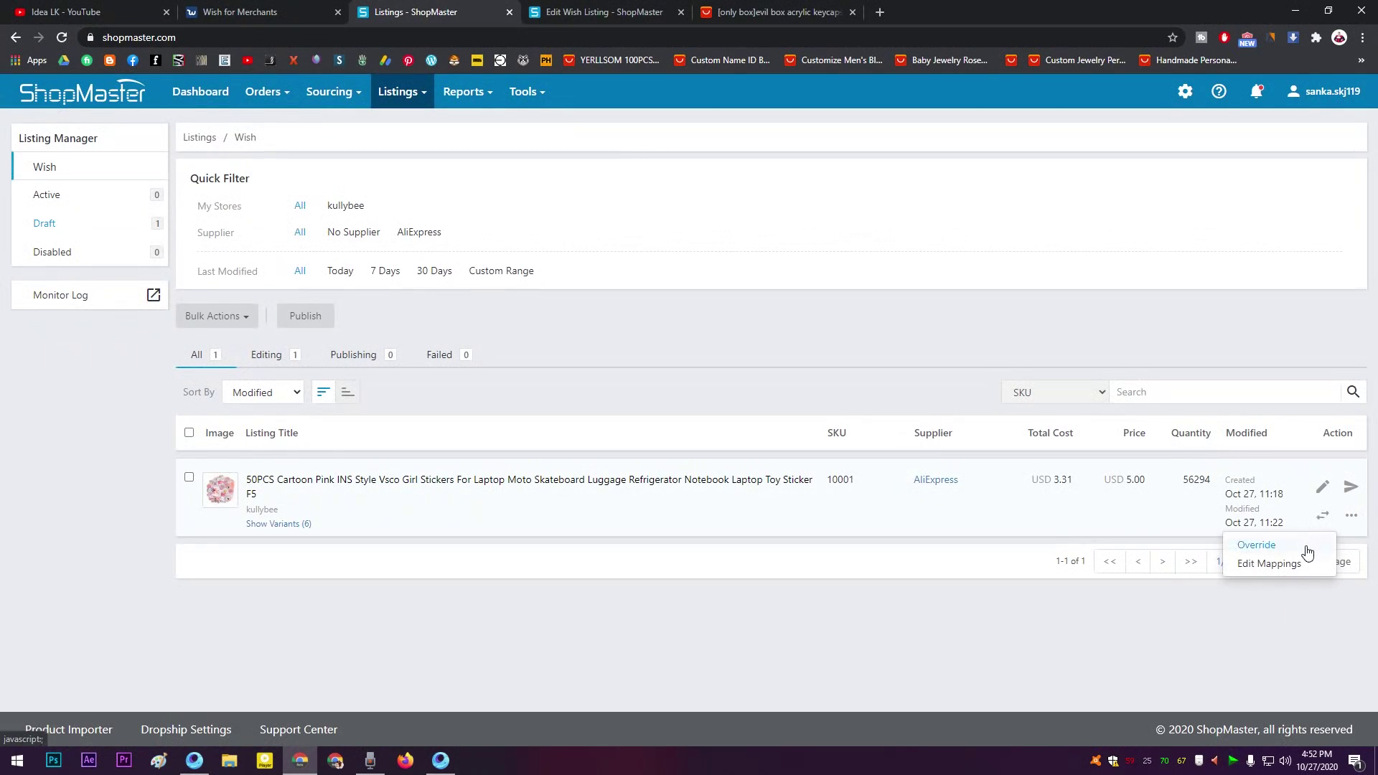
{"action": "left_click", "coordinate": [1352, 516]}
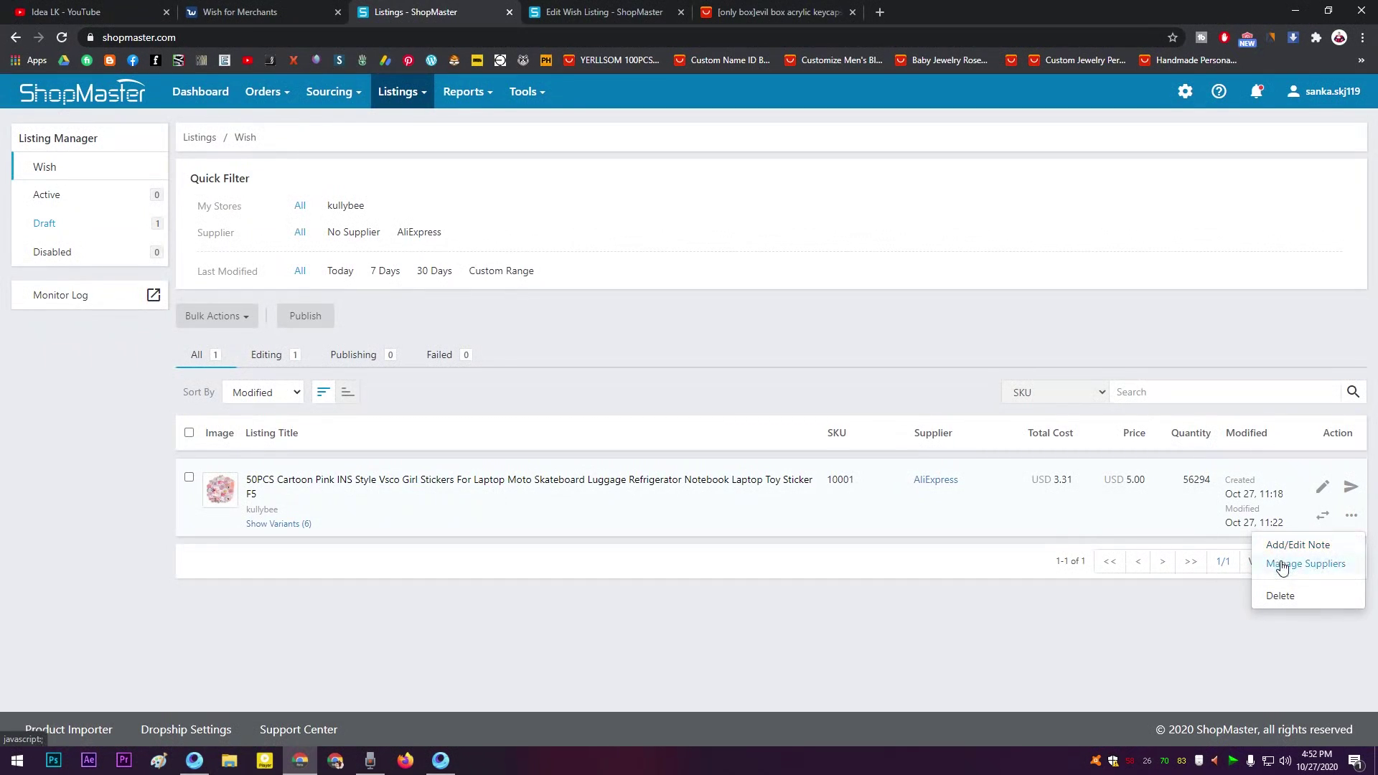
- Try to publish the 50PCS Cartoon Pink sticker listing to the Wish store, read the publishing result and dismiss it
{"action": "left_click", "coordinate": [1349, 488]}
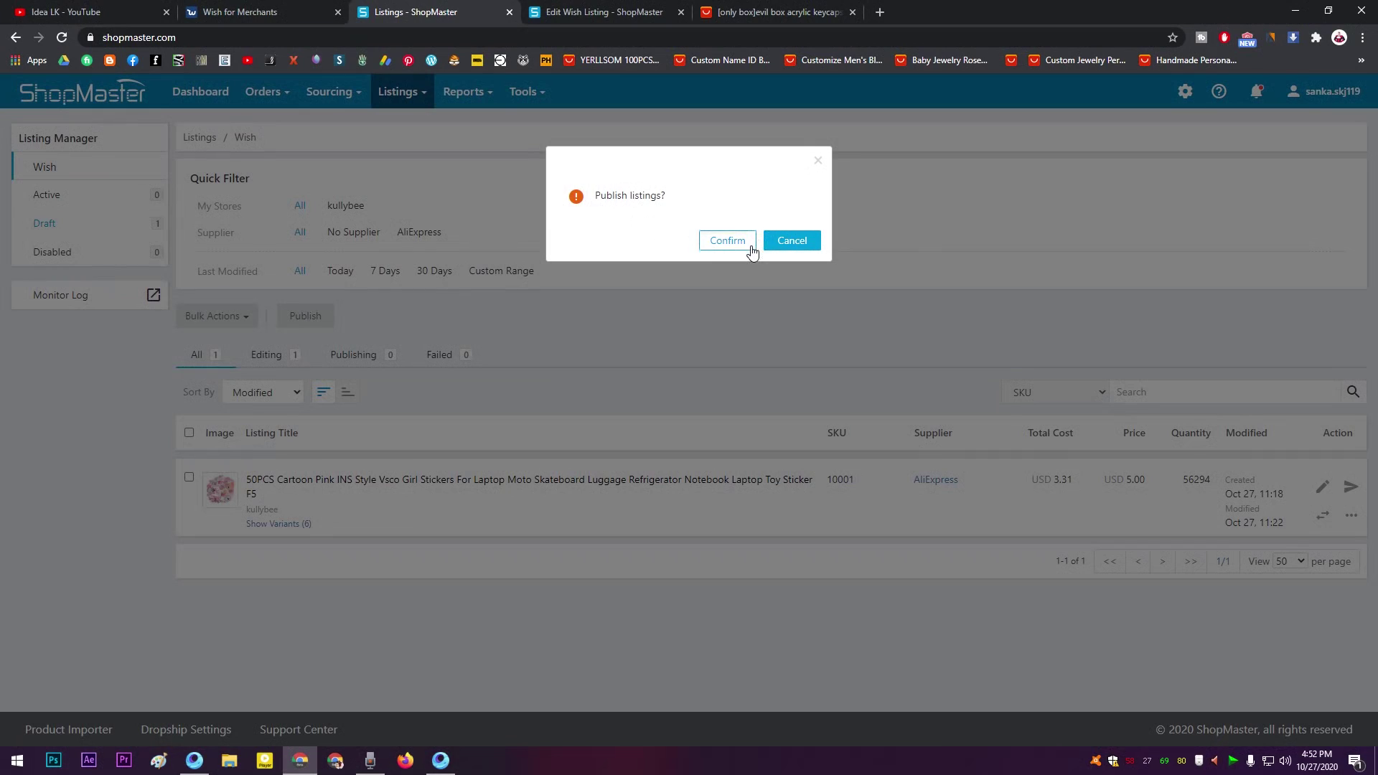
{"action": "left_click", "coordinate": [727, 242]}
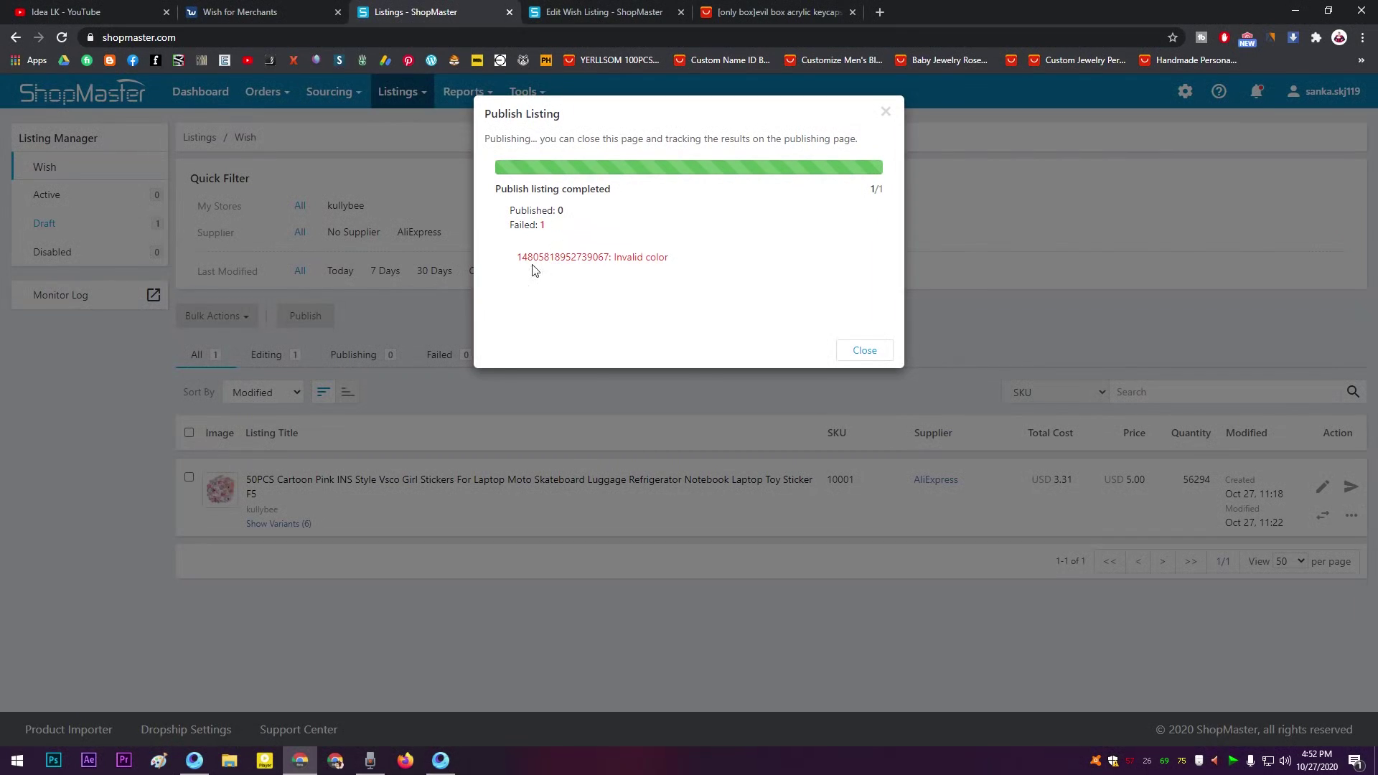
{"action": "left_click_drag", "start_coordinate": [546, 264], "coordinate": [849, 338]}
{"action": "left_click", "coordinate": [865, 350]}
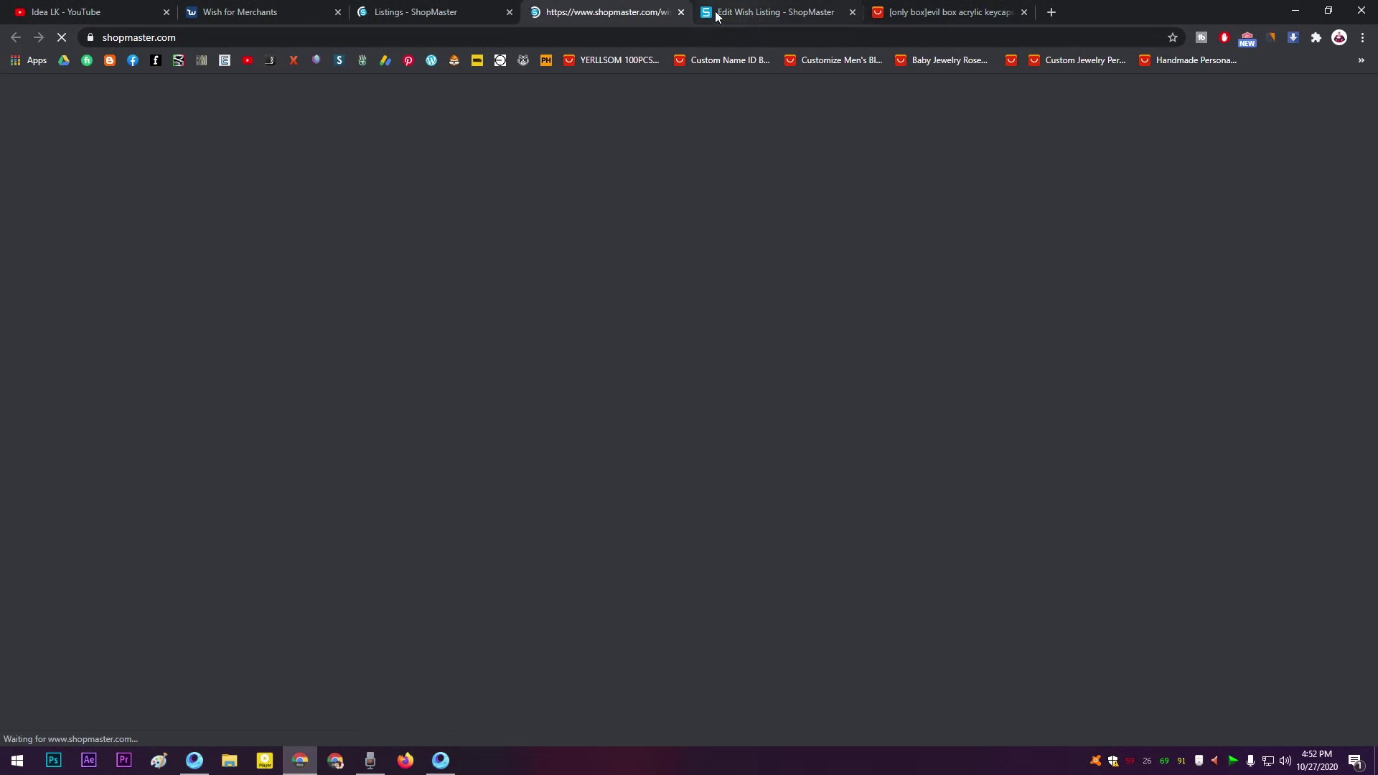
- Return to the sticker listing's editor and clear the Color value of all six product variations
{"action": "left_click", "coordinate": [681, 12]}
{"action": "left_click", "coordinate": [628, 10]}
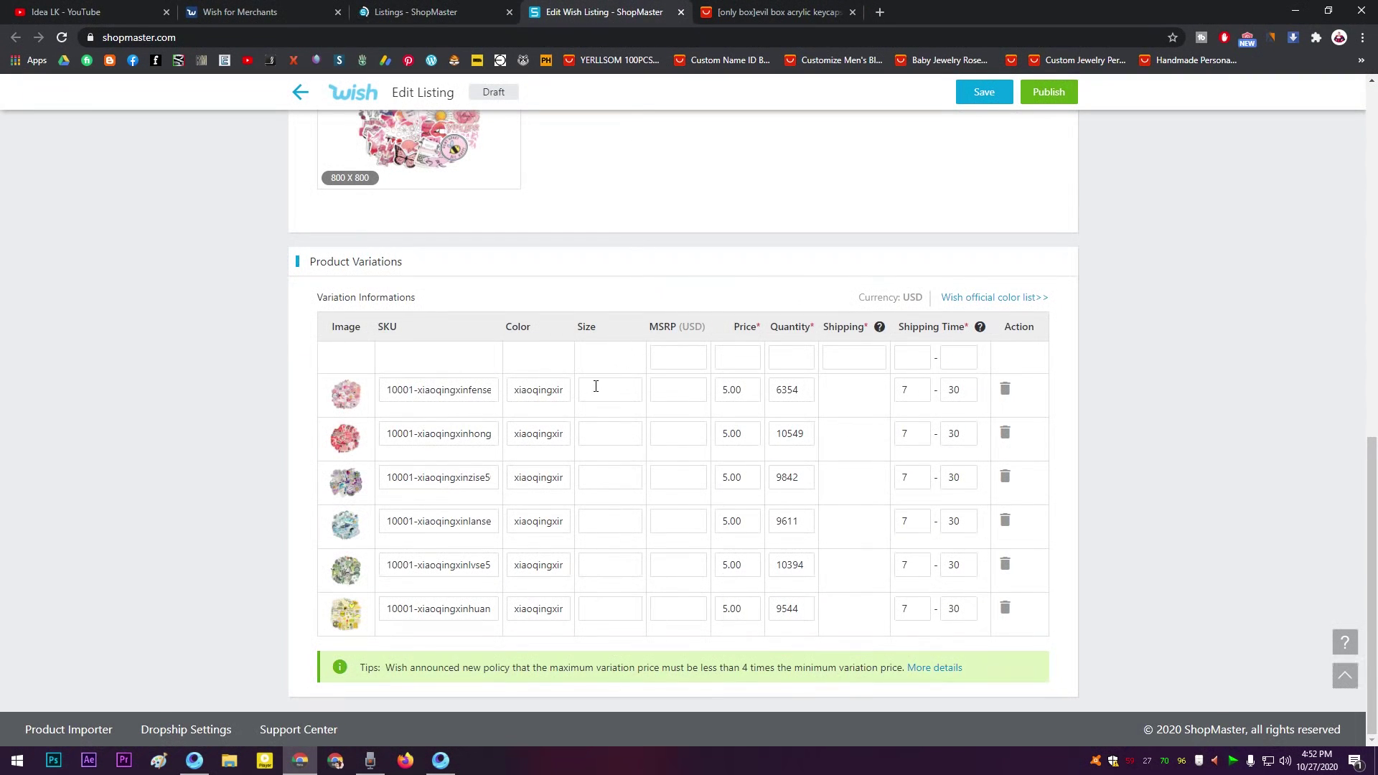
{"action": "left_click", "coordinate": [566, 396]}
{"action": "key", "text": "ctrl+a"}
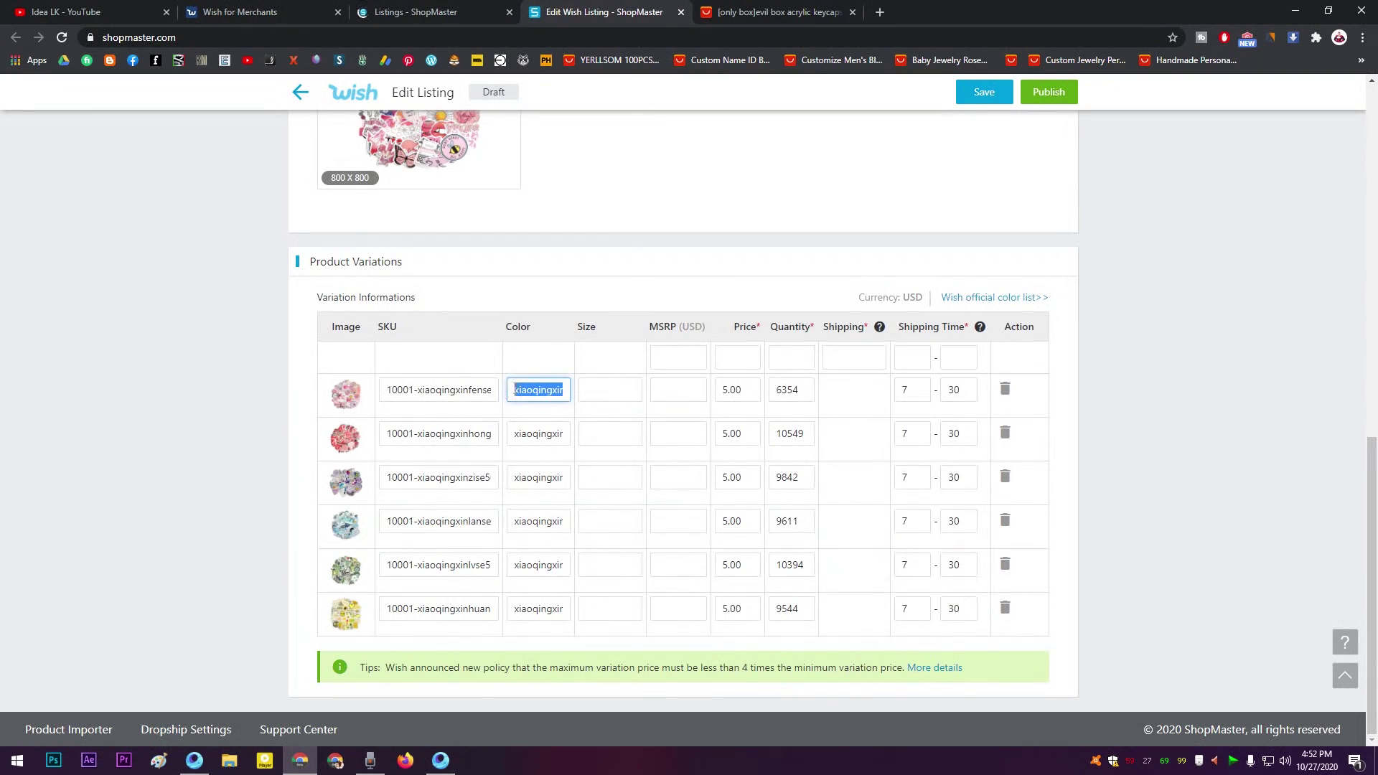
{"action": "left_click", "coordinate": [548, 390]}
{"action": "key", "text": "ctrl+a"}
{"action": "key", "text": "BackSpace"}
{"action": "left_click", "coordinate": [567, 439]}
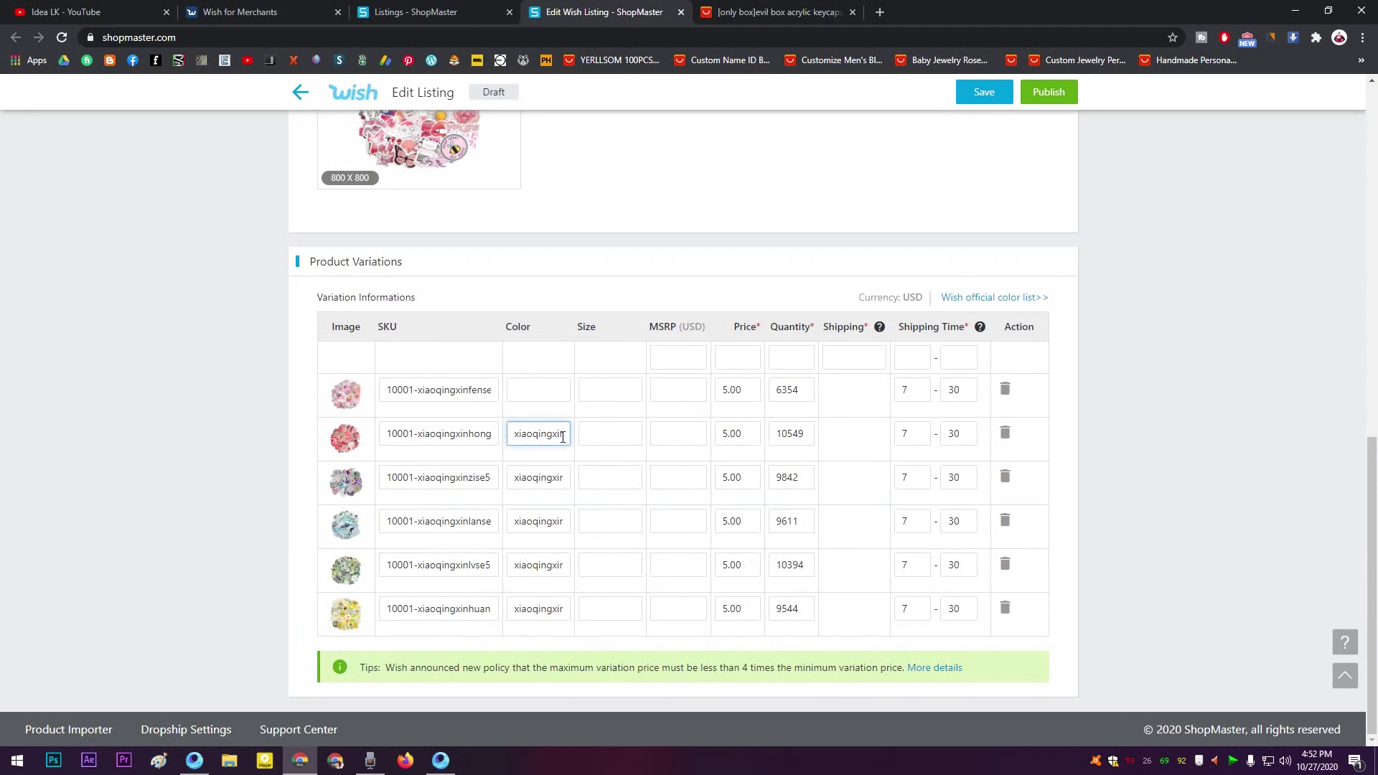
{"action": "key", "text": "ctrl+a"}
{"action": "key", "text": "BackSpace"}
{"action": "key", "text": "Tab"}
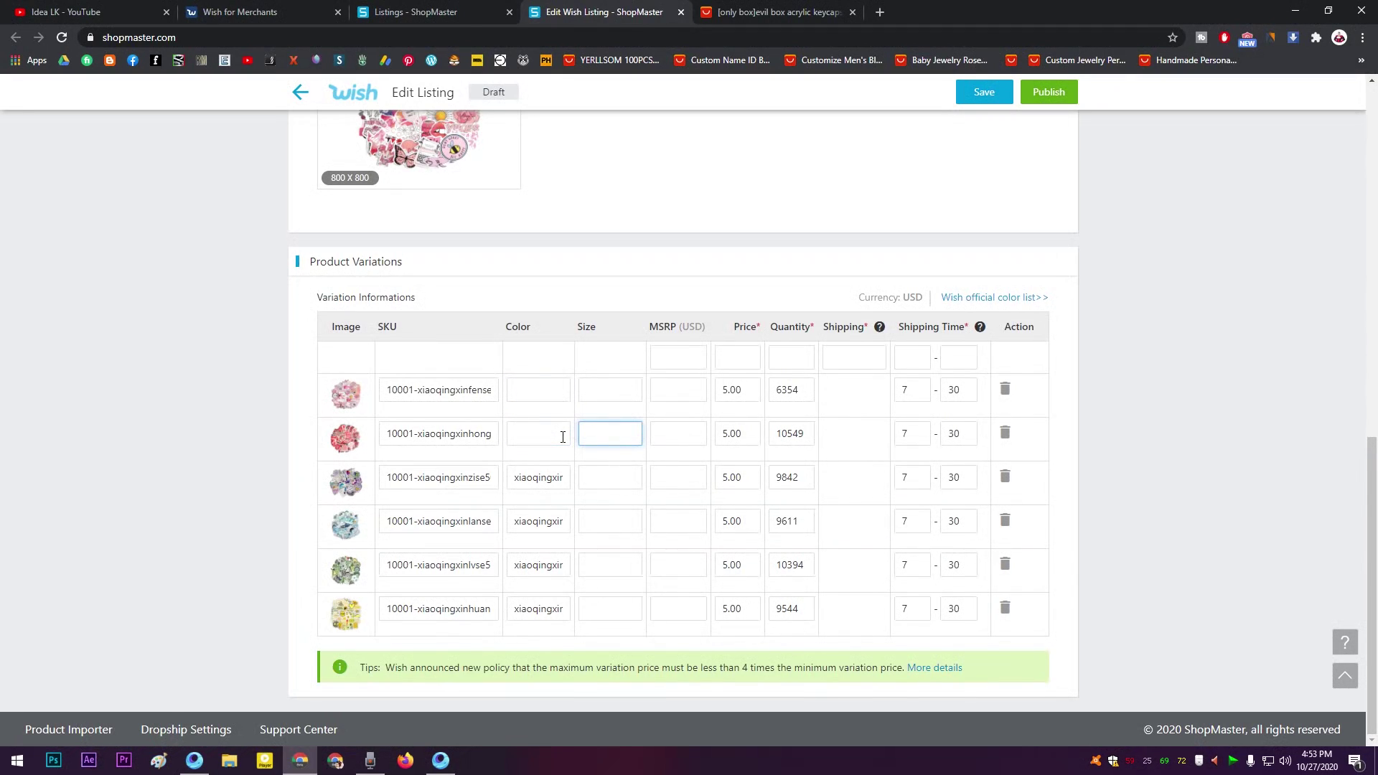
{"action": "double_click", "coordinate": [533, 478]}
{"action": "key", "text": "BackSpace"}
{"action": "left_click", "coordinate": [546, 521]}
{"action": "double_click", "coordinate": [549, 524]}
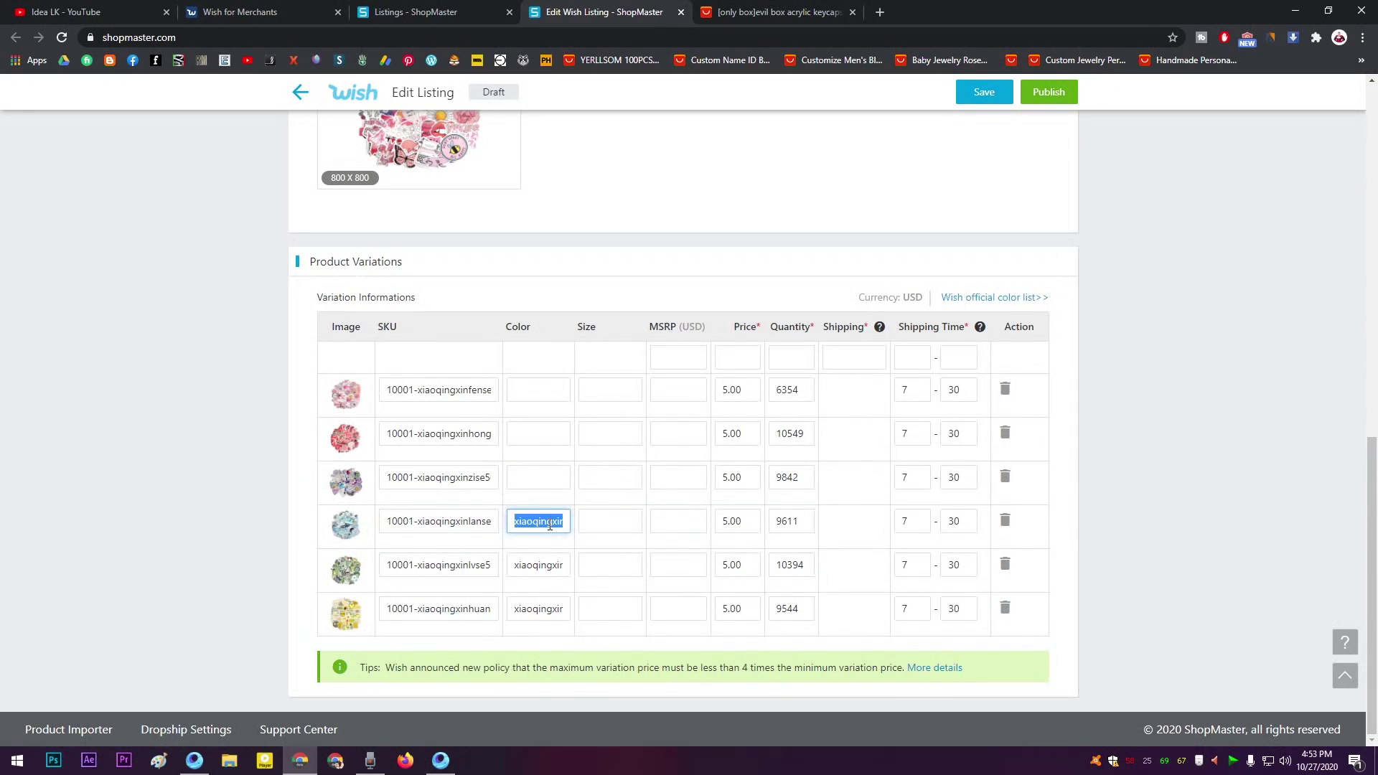
{"action": "key", "text": "BackSpace"}
{"action": "double_click", "coordinate": [554, 570]}
{"action": "key", "text": "BackSpace"}
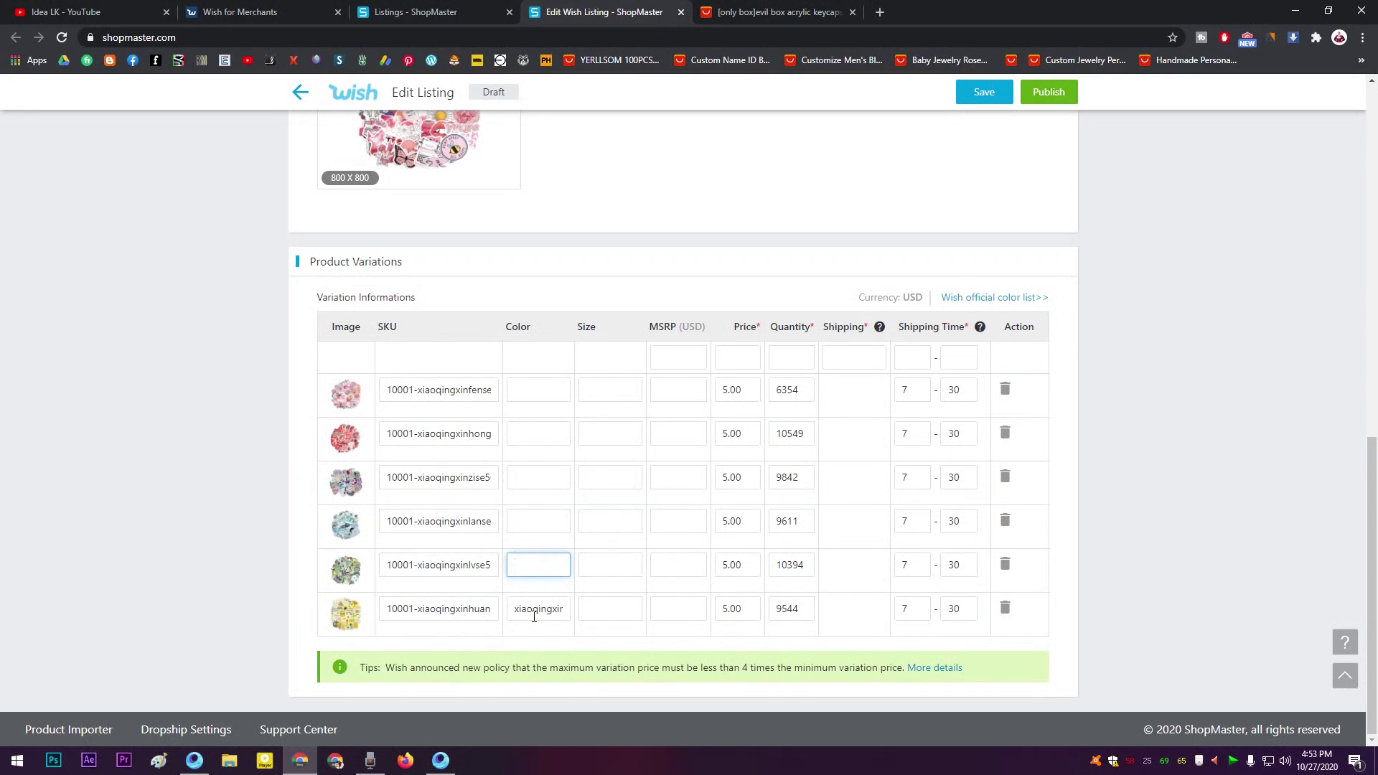
{"action": "left_click", "coordinate": [564, 611]}
{"action": "double_click", "coordinate": [562, 610]}
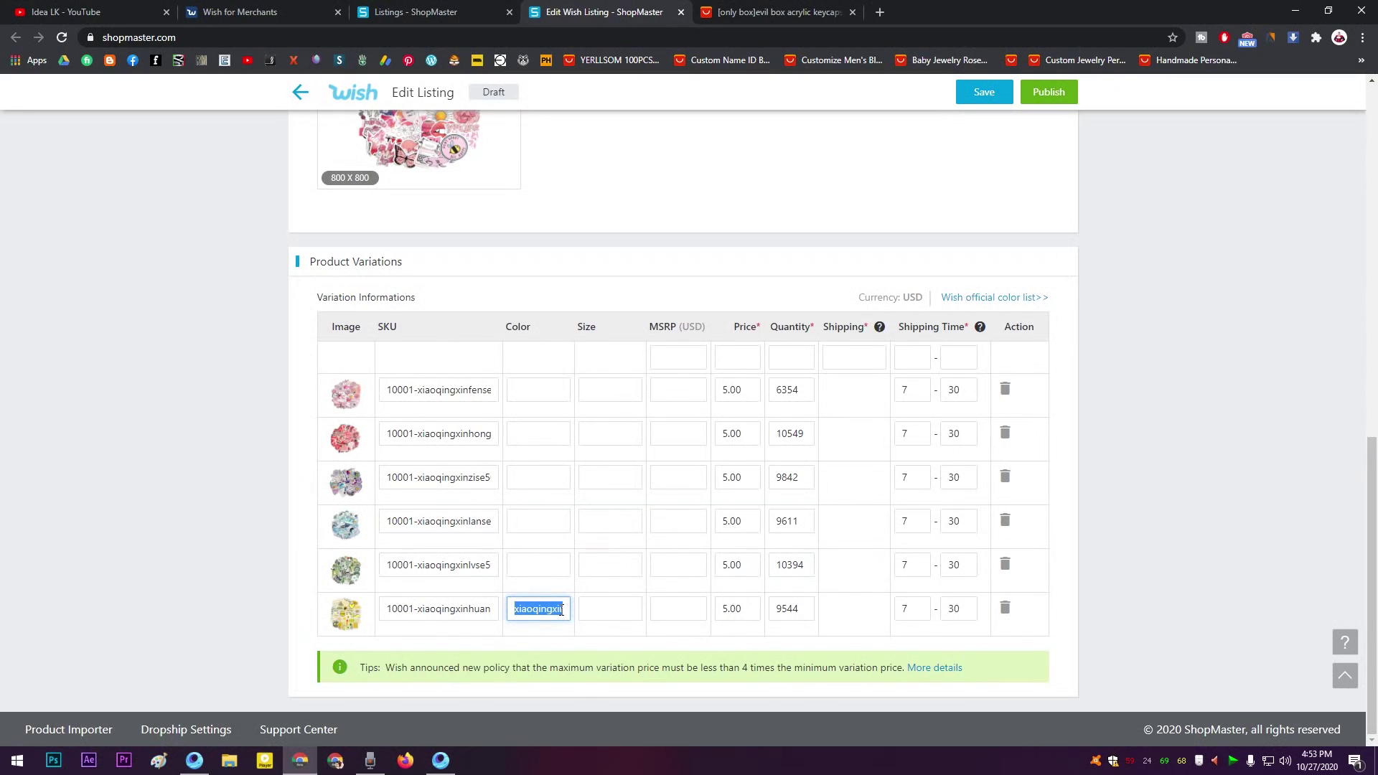
{"action": "key", "text": "BackSpace"}
- Open Wish's official color list, look through the accepted colors, and return to the listing editor
{"action": "left_click", "coordinate": [955, 297]}
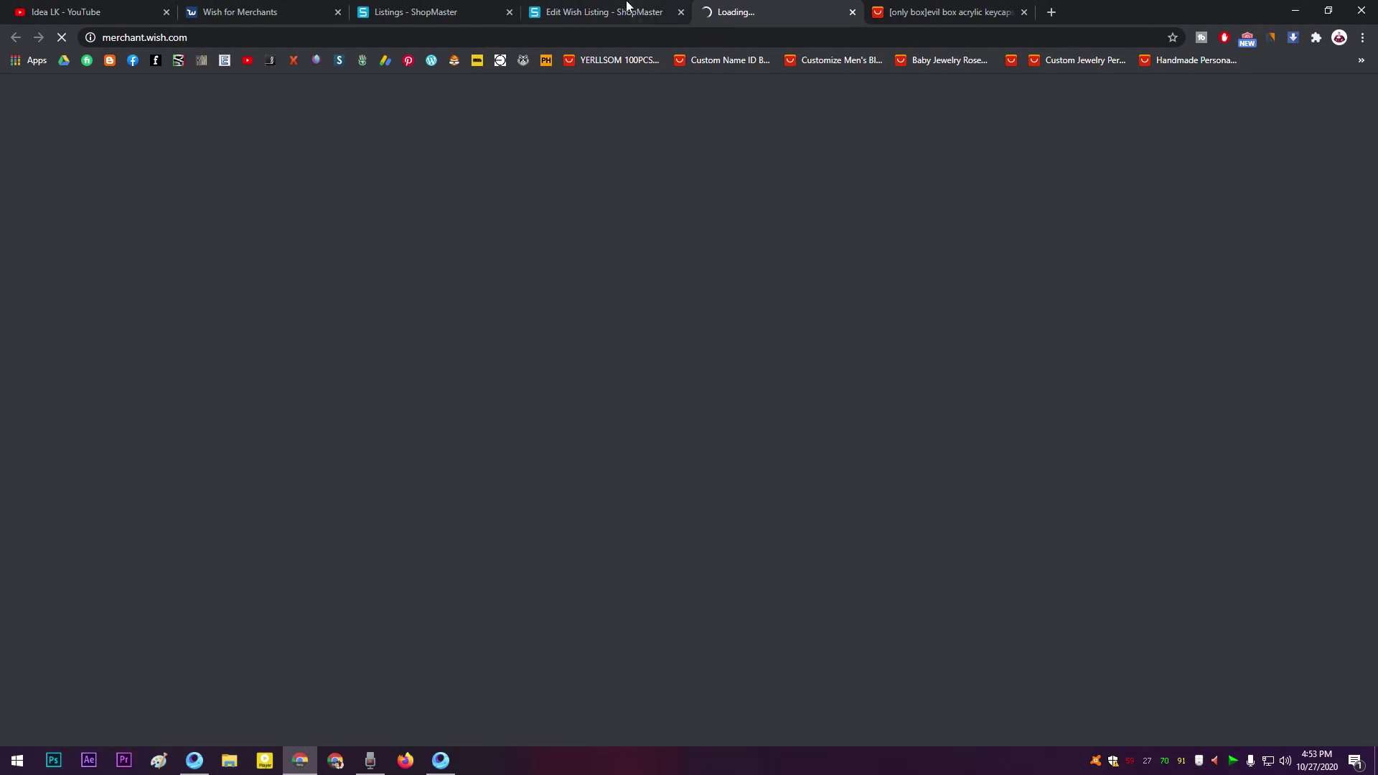
{"action": "left_click", "coordinate": [623, 8]}
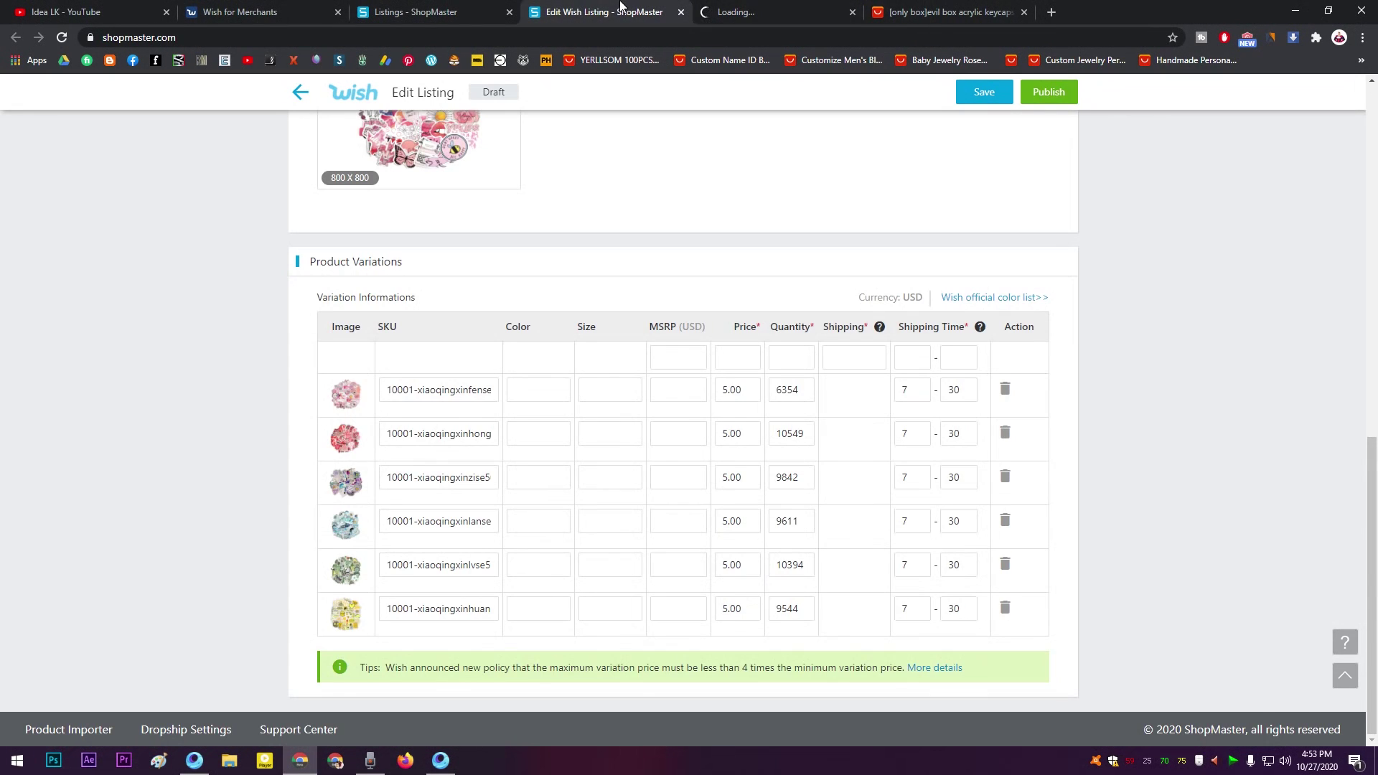
{"action": "left_click", "coordinate": [789, 8]}
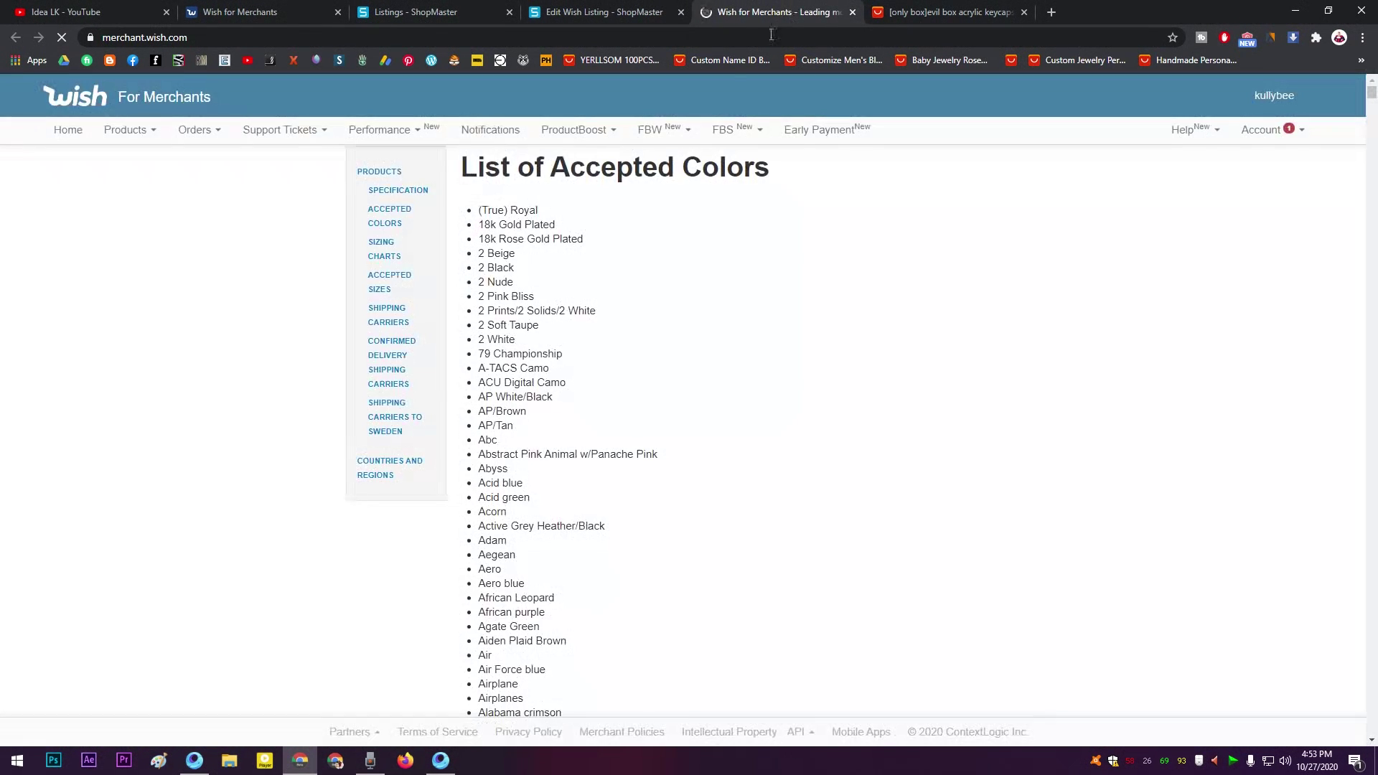
{"action": "scroll", "coordinate": [516, 462], "scroll_direction": "down", "scroll_amount": 20}
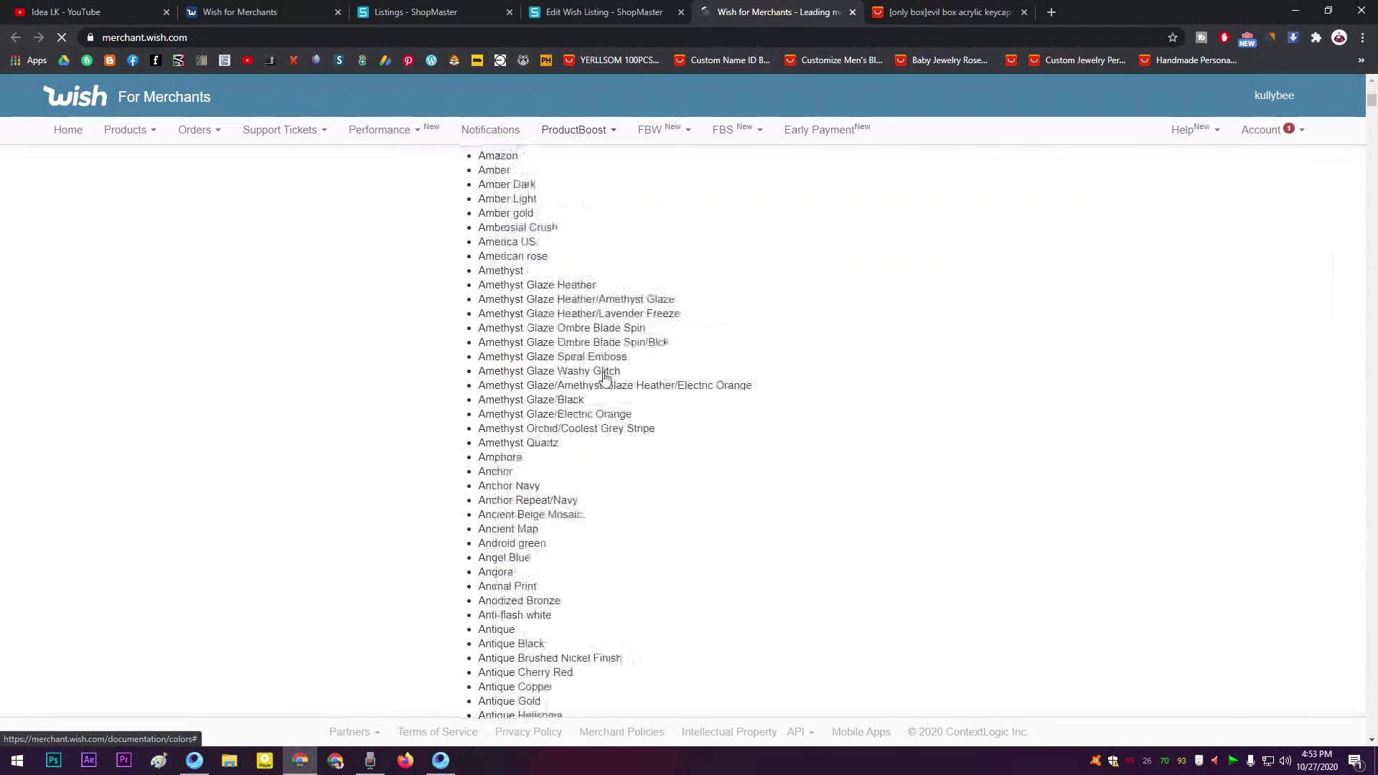
{"action": "left_click", "coordinate": [852, 12]}
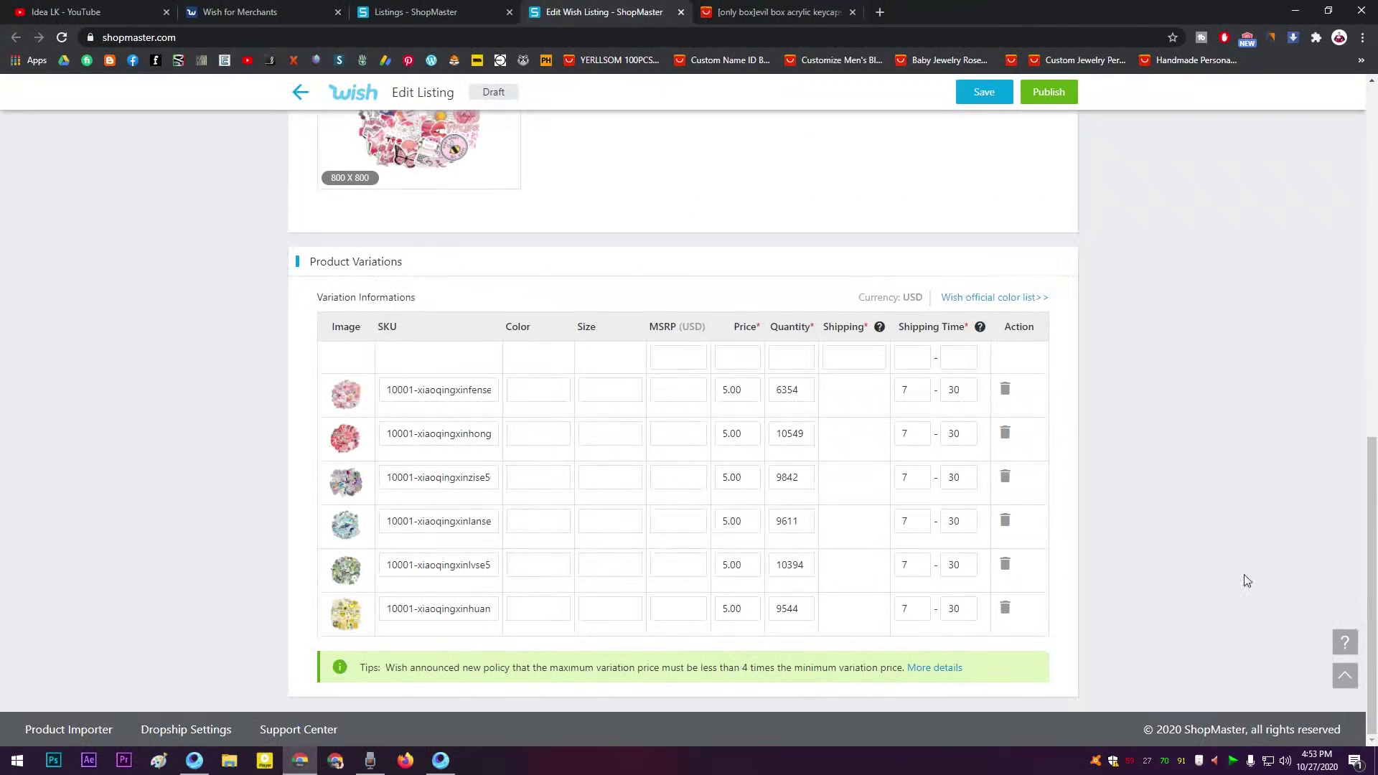
- Save the sticker listing and publish it to Wish from the drafts page
{"action": "middle_click", "coordinate": [1193, 512]}
{"action": "left_click", "coordinate": [965, 103]}
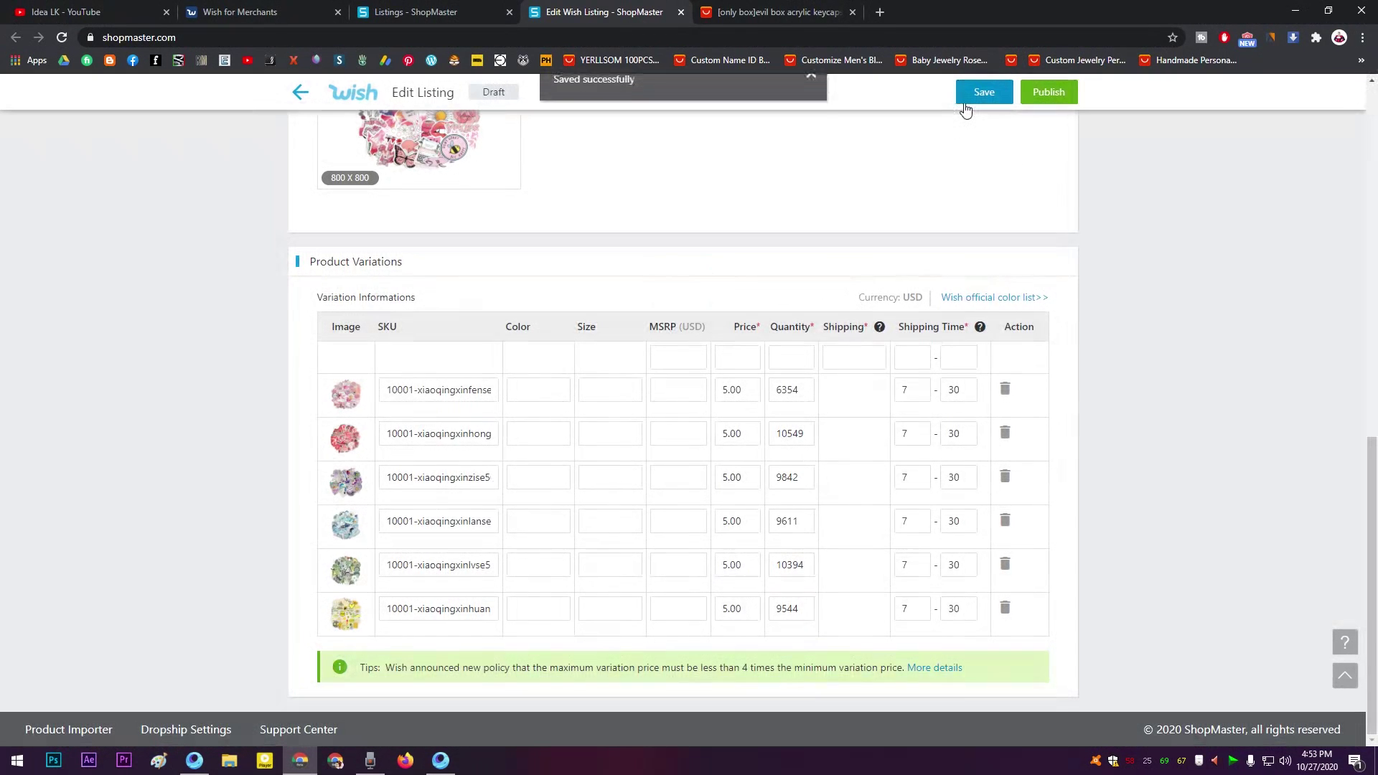
{"action": "left_click", "coordinate": [471, 12]}
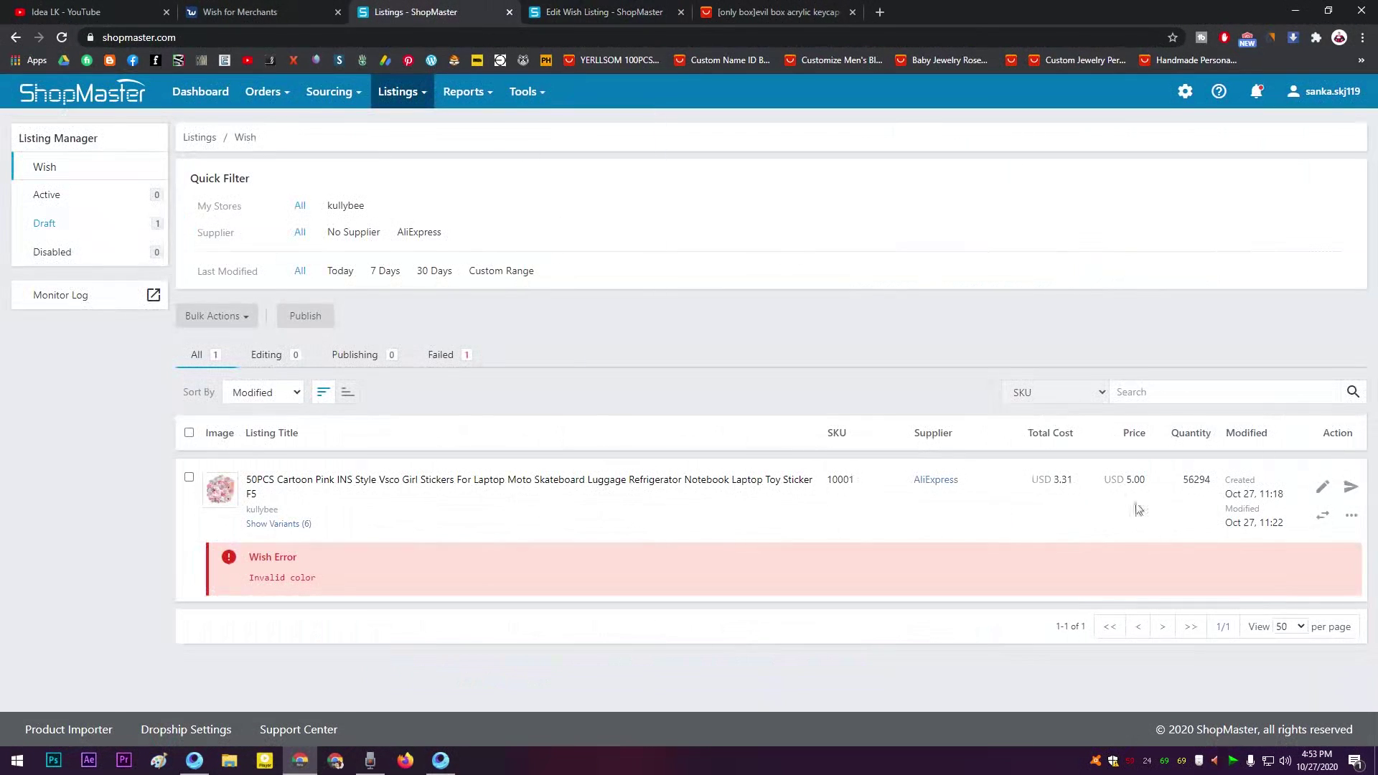
{"action": "left_click", "coordinate": [1349, 500]}
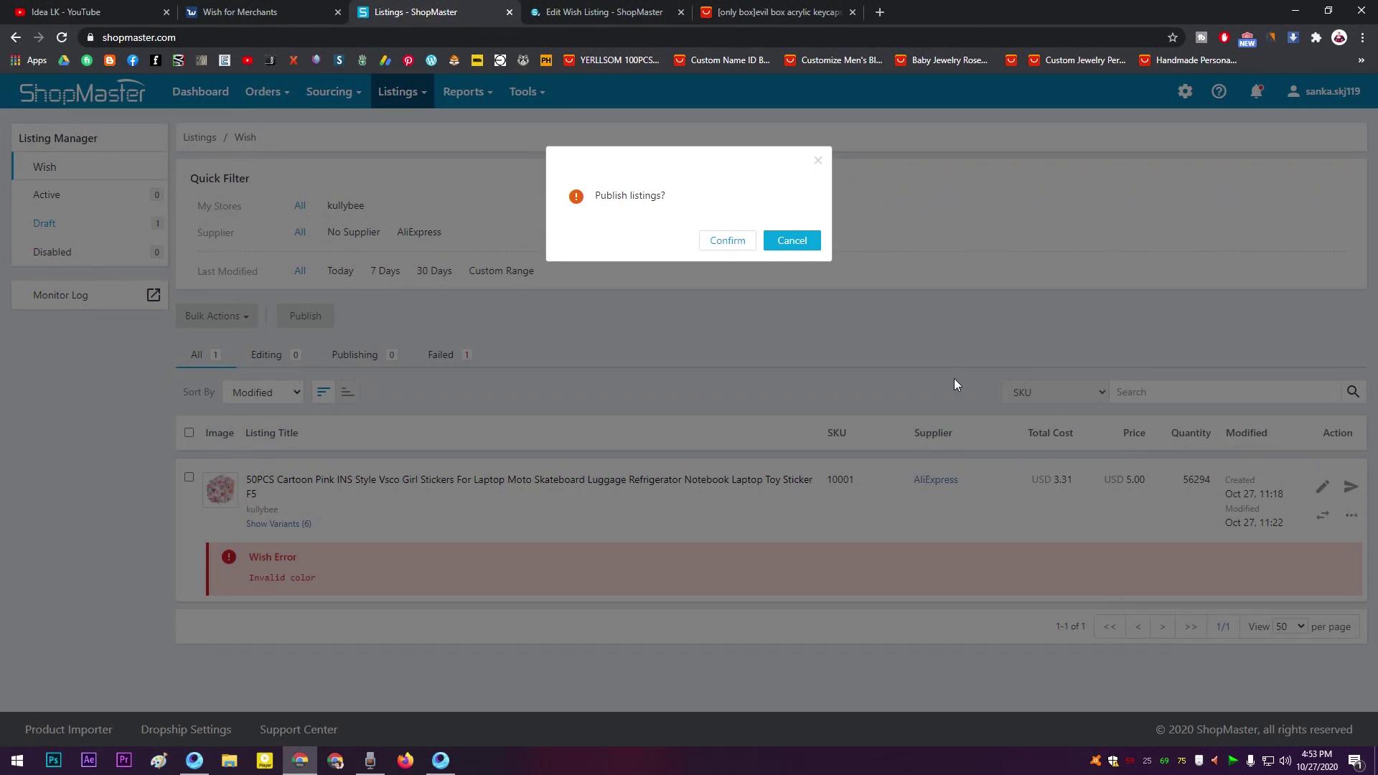
{"action": "left_click", "coordinate": [754, 242]}
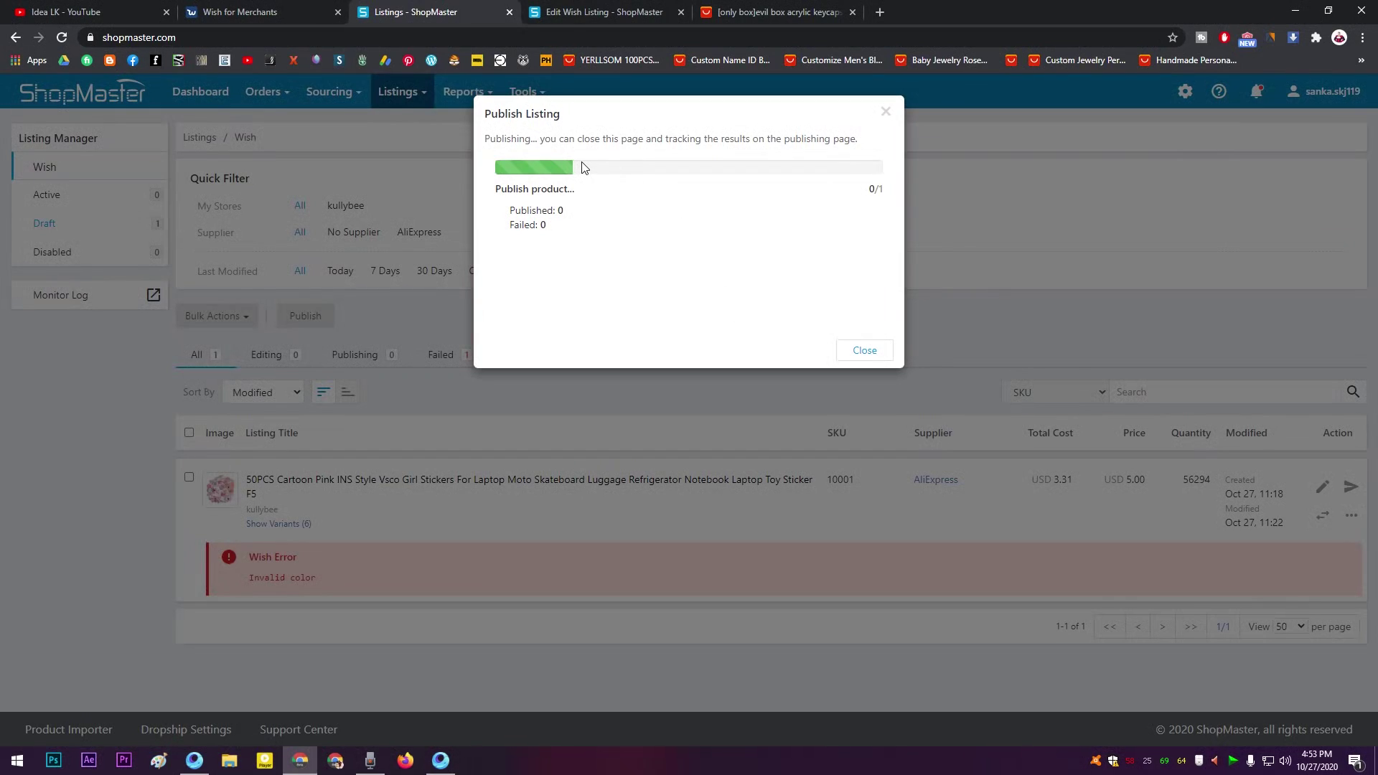
{"action": "left_click_drag", "start_coordinate": [567, 139], "coordinate": [853, 138]}
{"action": "left_click", "coordinate": [856, 156]}
- Close the listing editor, dismiss ShopMaster's review request, and check the publishing result
{"action": "left_click", "coordinate": [567, 12]}
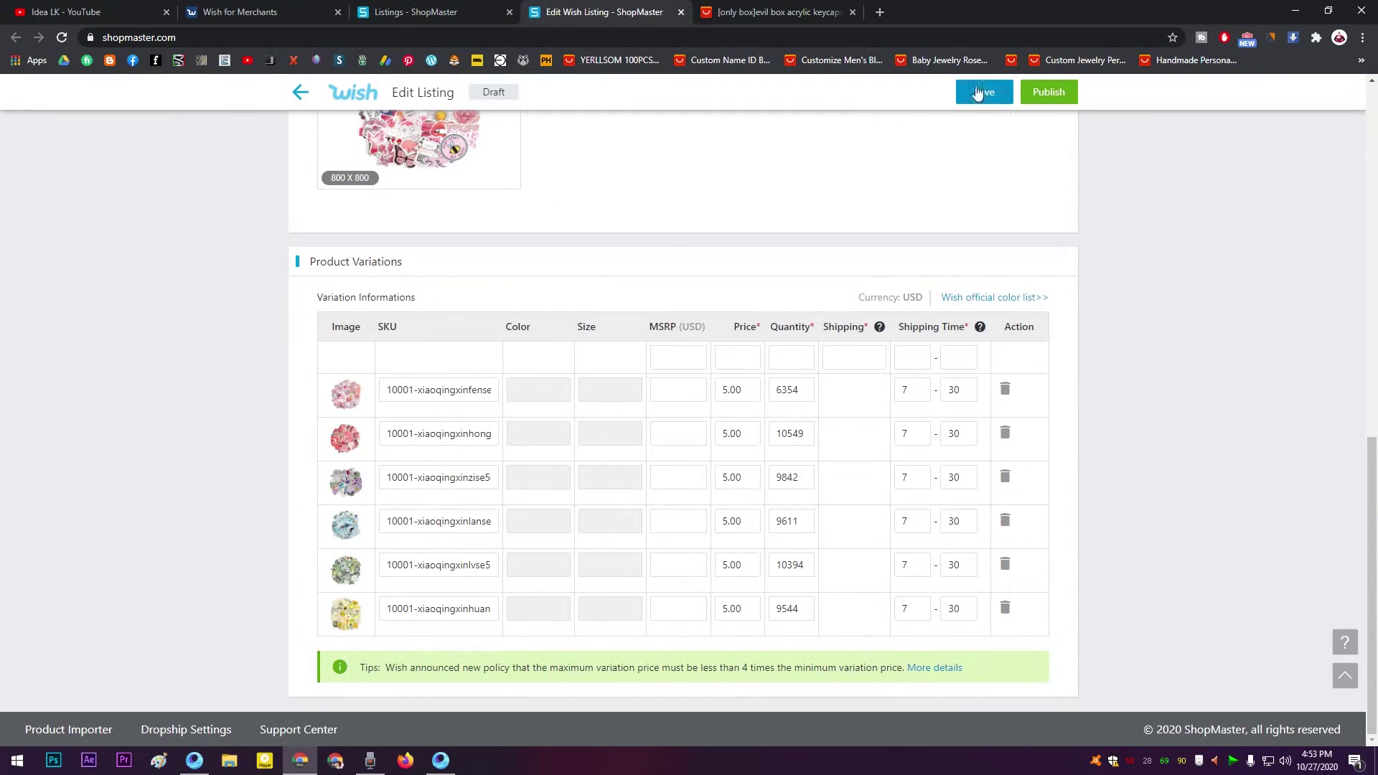
{"action": "left_click", "coordinate": [680, 12]}
{"action": "left_click", "coordinate": [431, 12]}
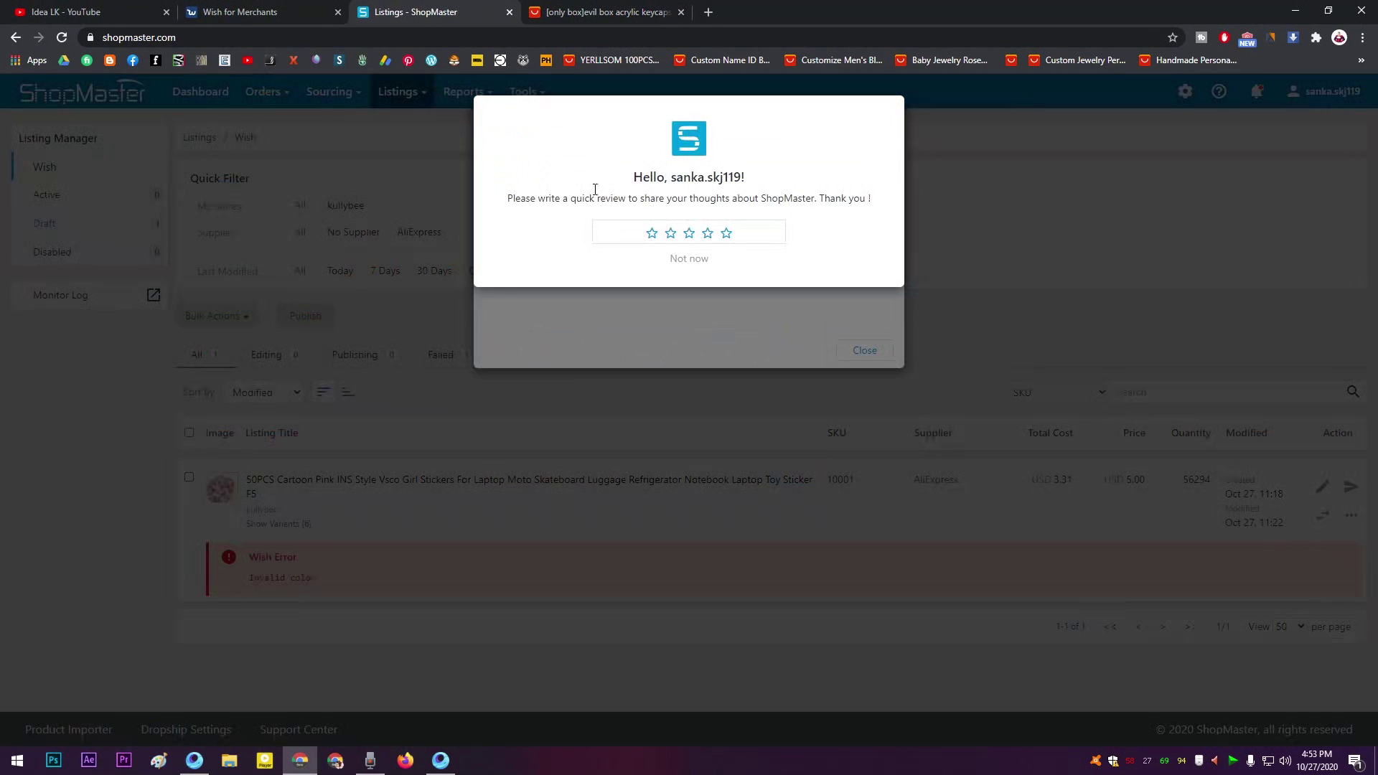
{"action": "left_click", "coordinate": [685, 260]}
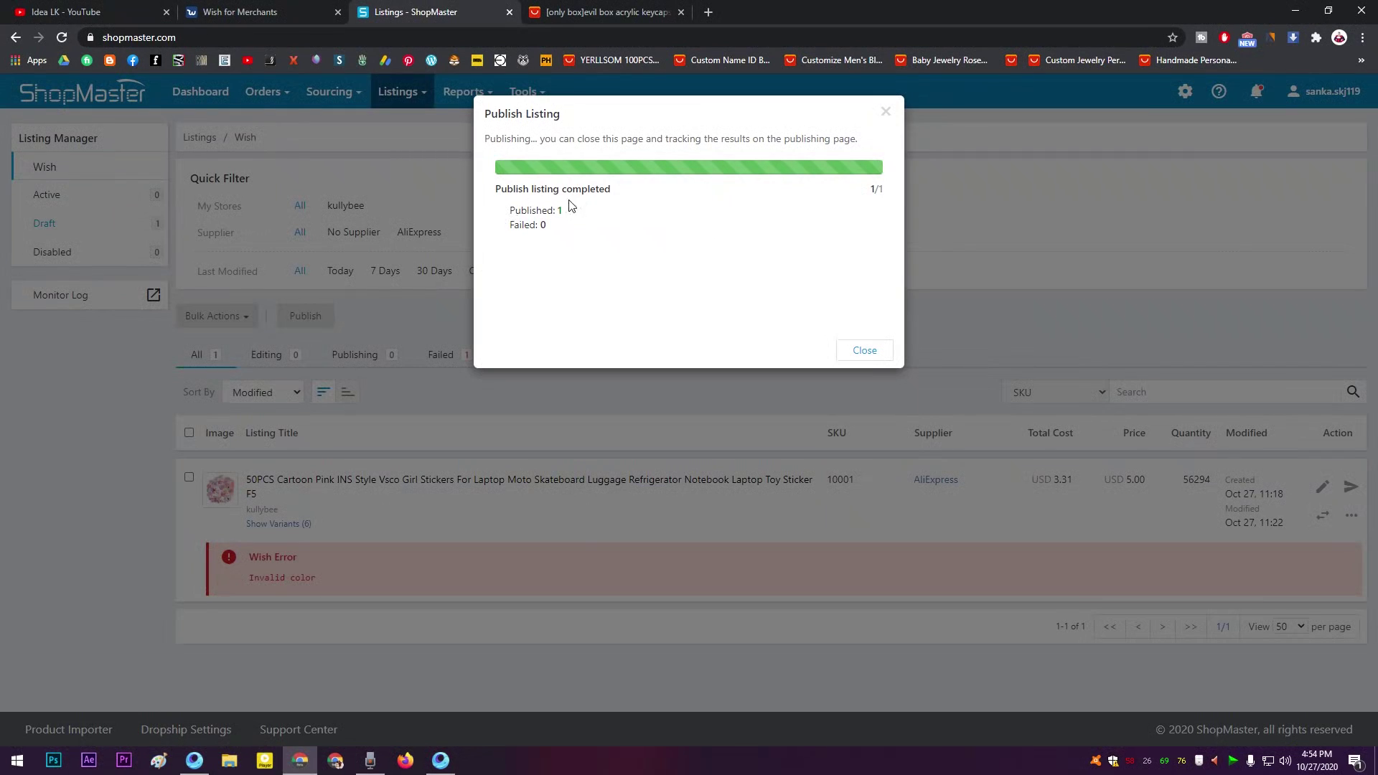
{"action": "left_click_drag", "start_coordinate": [567, 210], "coordinate": [543, 208]}
- Switch to Wish for Merchants, view all products, and examine the uploaded sticker product's row
{"action": "left_click", "coordinate": [309, 10]}
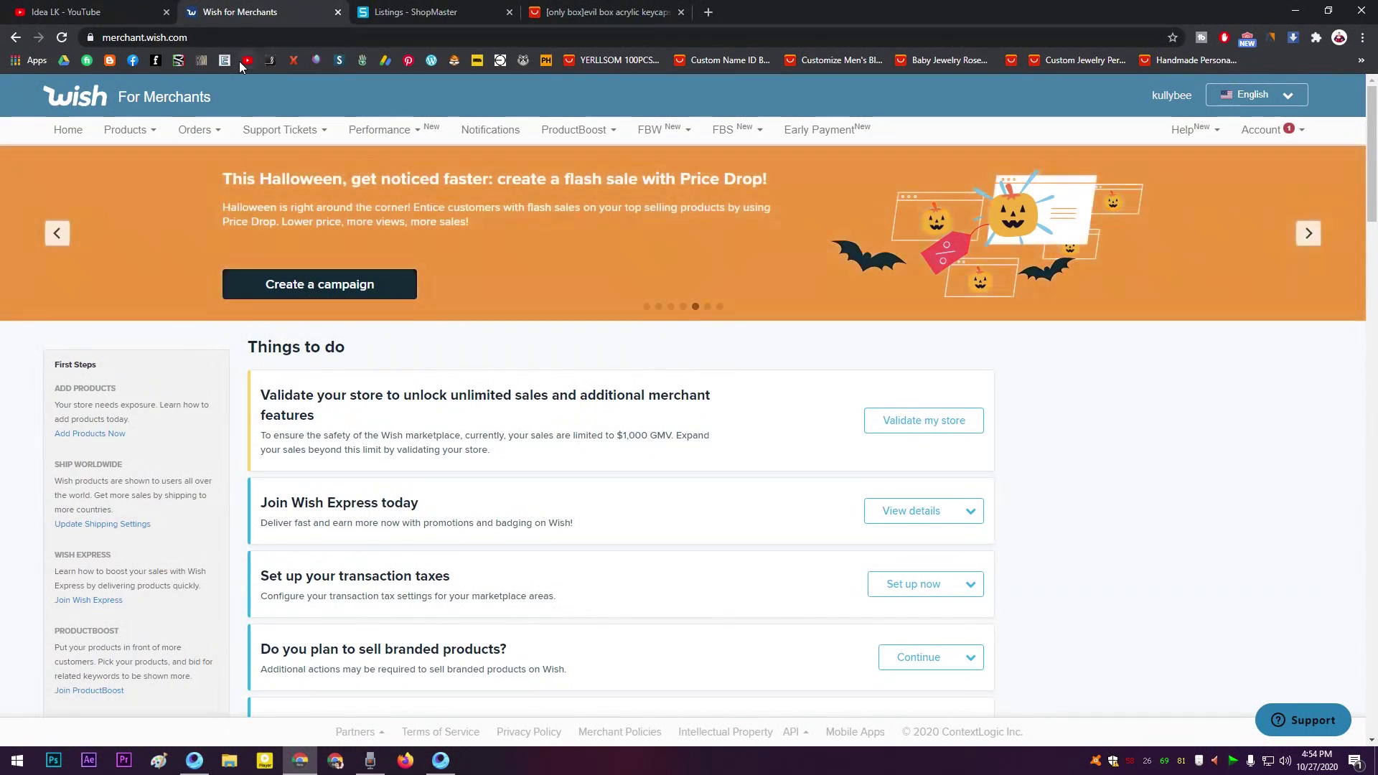
{"action": "left_click", "coordinate": [149, 133]}
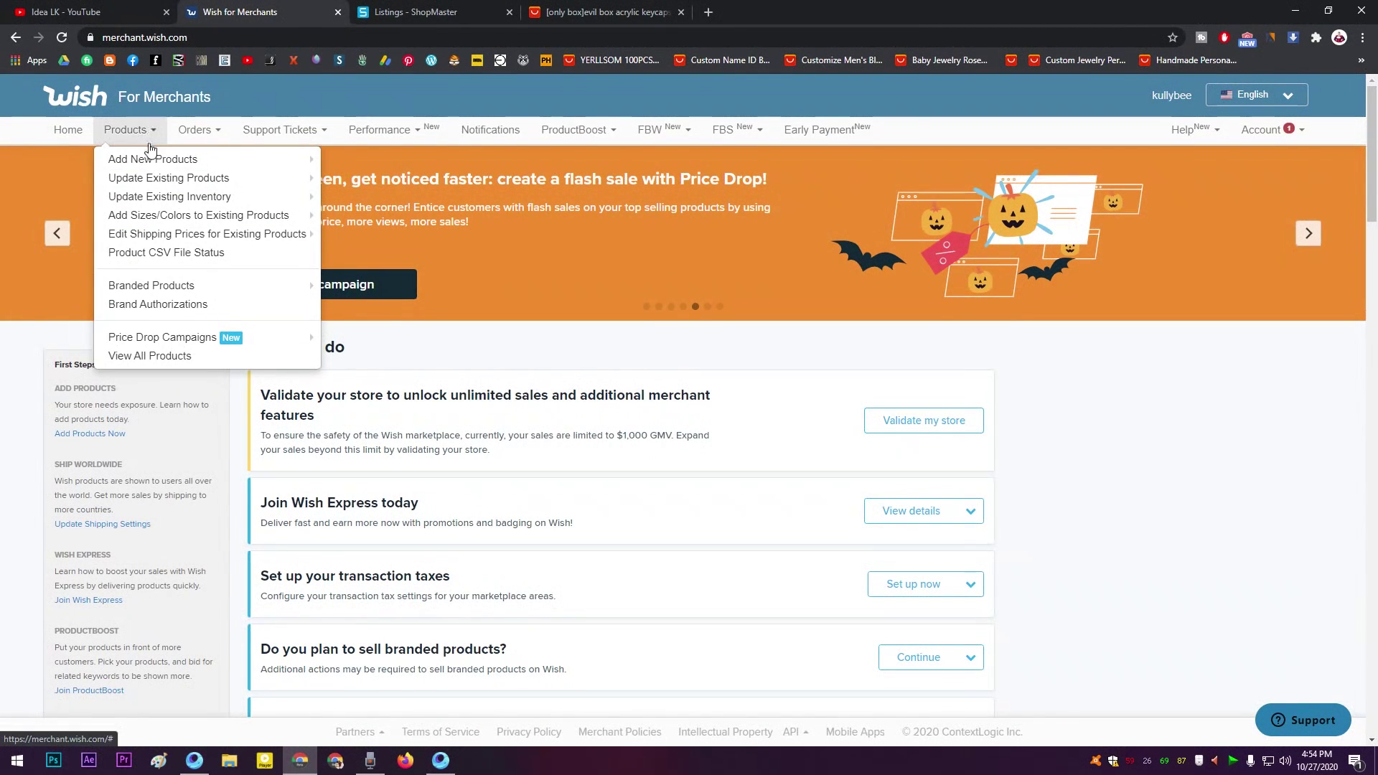
{"action": "left_click", "coordinate": [151, 356]}
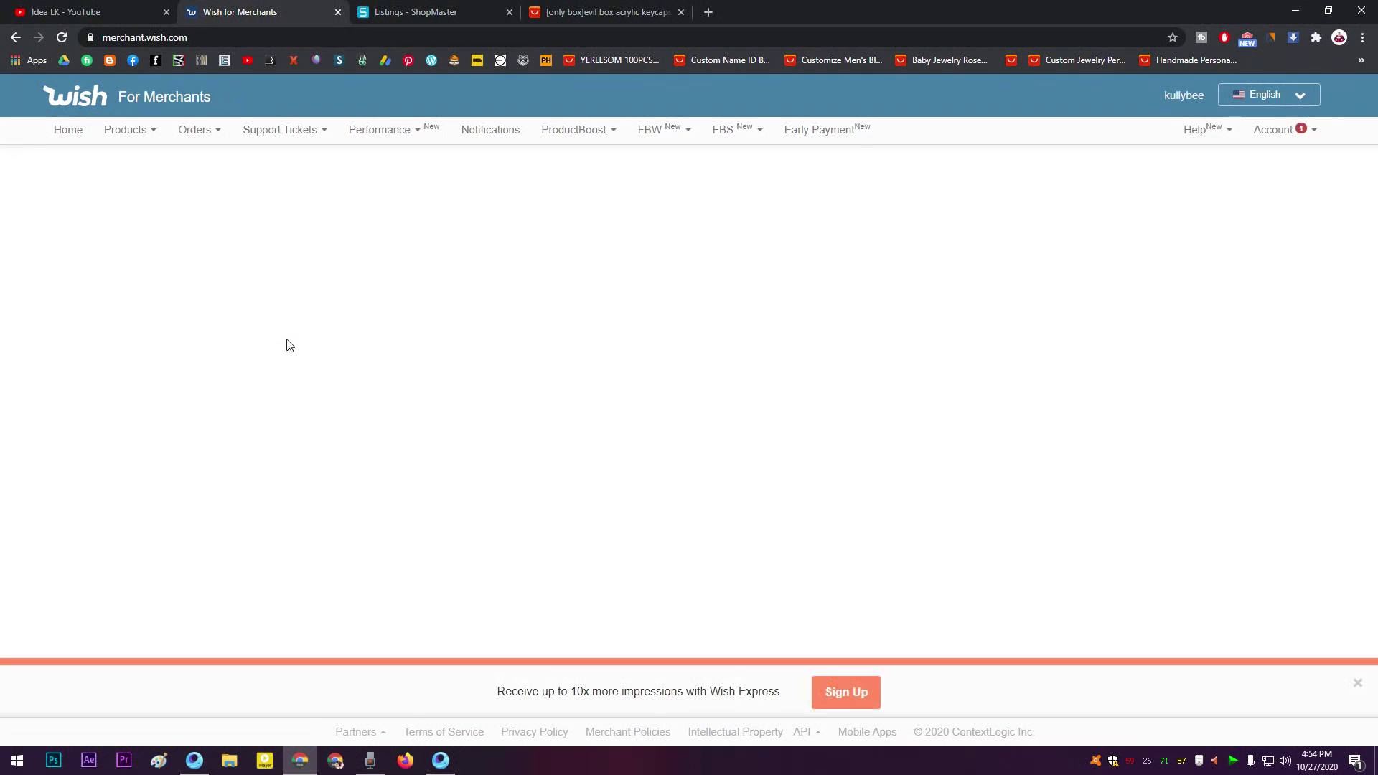
{"action": "scroll", "coordinate": [373, 545], "scroll_direction": "down", "scroll_amount": 1}
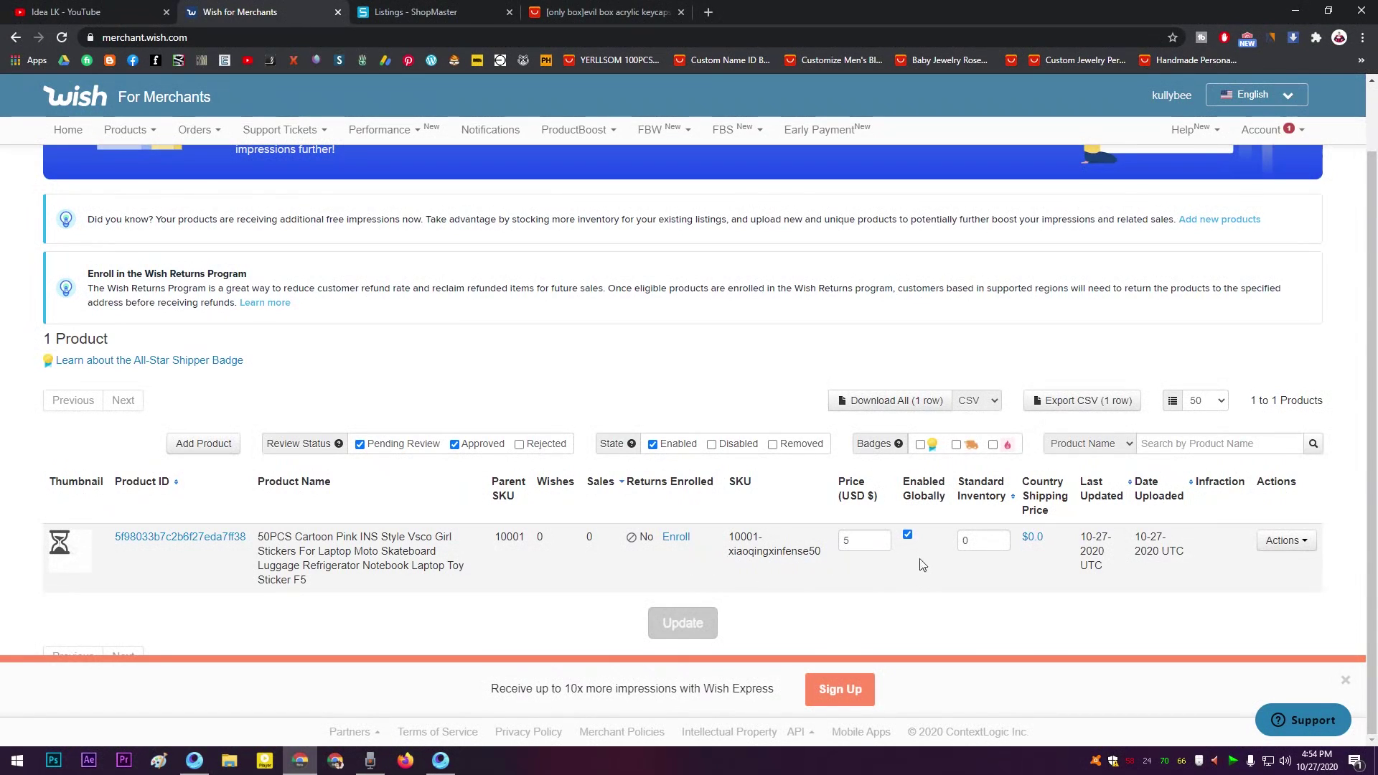
- Open the sticker product for editing, mark its main image as the Clean Image, and update the product
{"action": "left_click", "coordinate": [1294, 546]}
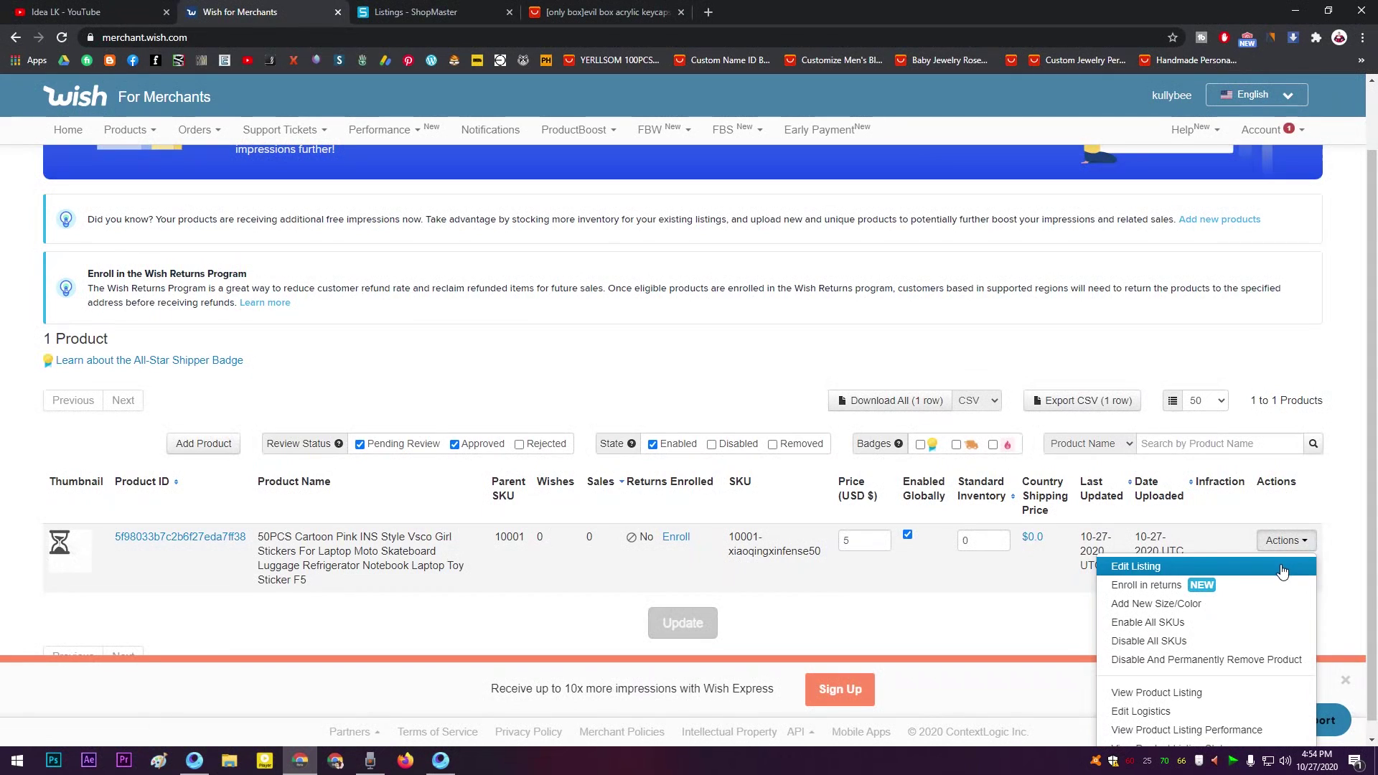
{"action": "left_click", "coordinate": [1281, 566]}
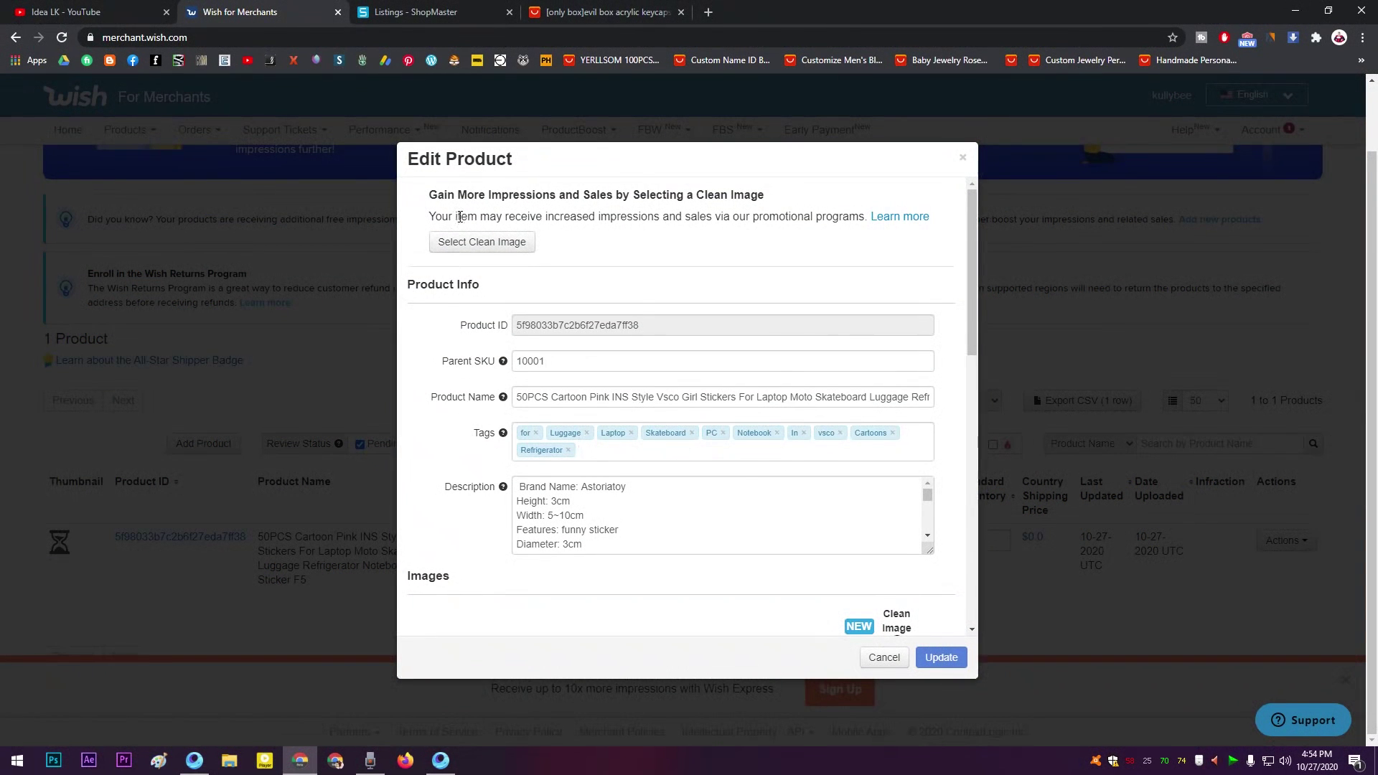
{"action": "left_click_drag", "start_coordinate": [468, 217], "coordinate": [812, 219]}
{"action": "left_click", "coordinate": [809, 252]}
{"action": "scroll", "coordinate": [479, 423], "scroll_direction": "down", "scroll_amount": 5}
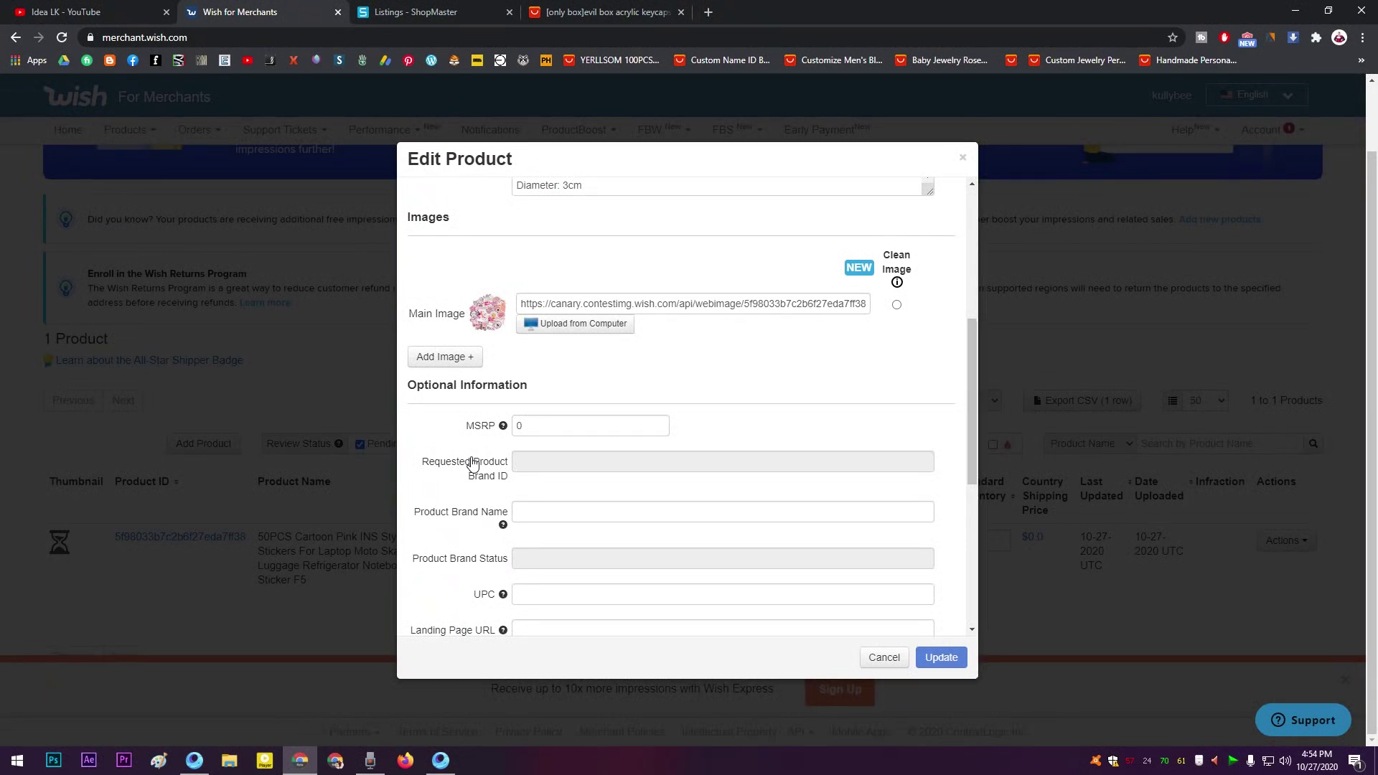
{"action": "left_click", "coordinate": [896, 304]}
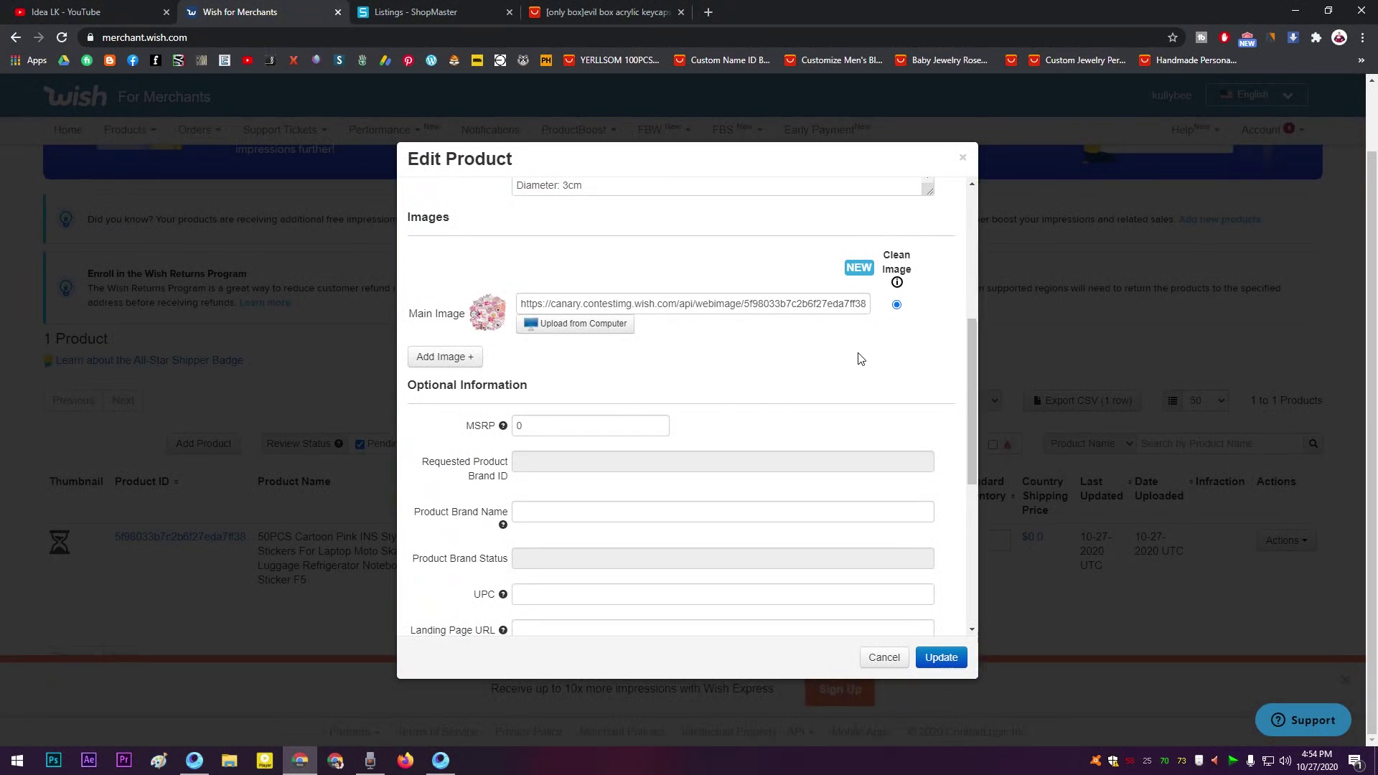
{"action": "left_click", "coordinate": [941, 657]}
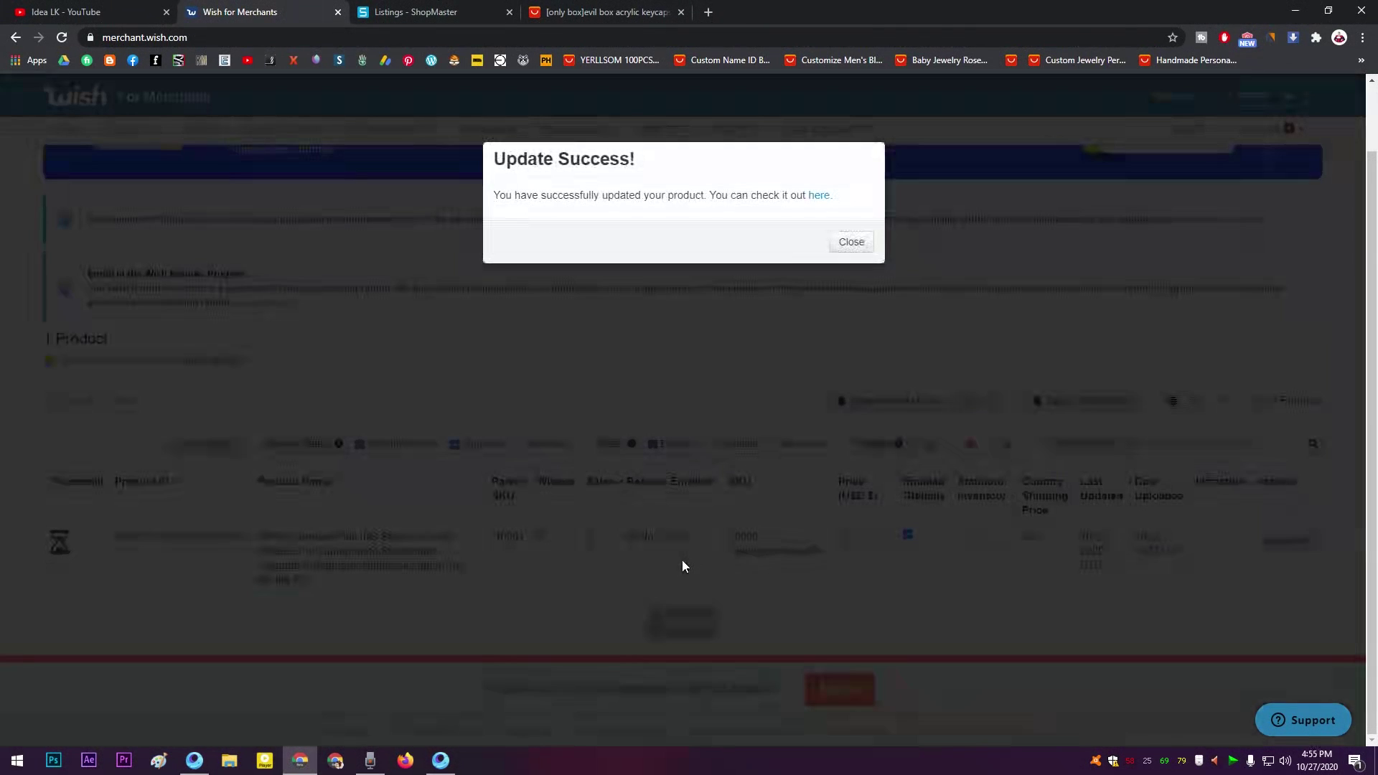
- Dismiss the update confirmation, reload the products page, and check the sticker product's thumbnail and row details
{"action": "left_click", "coordinate": [865, 248]}
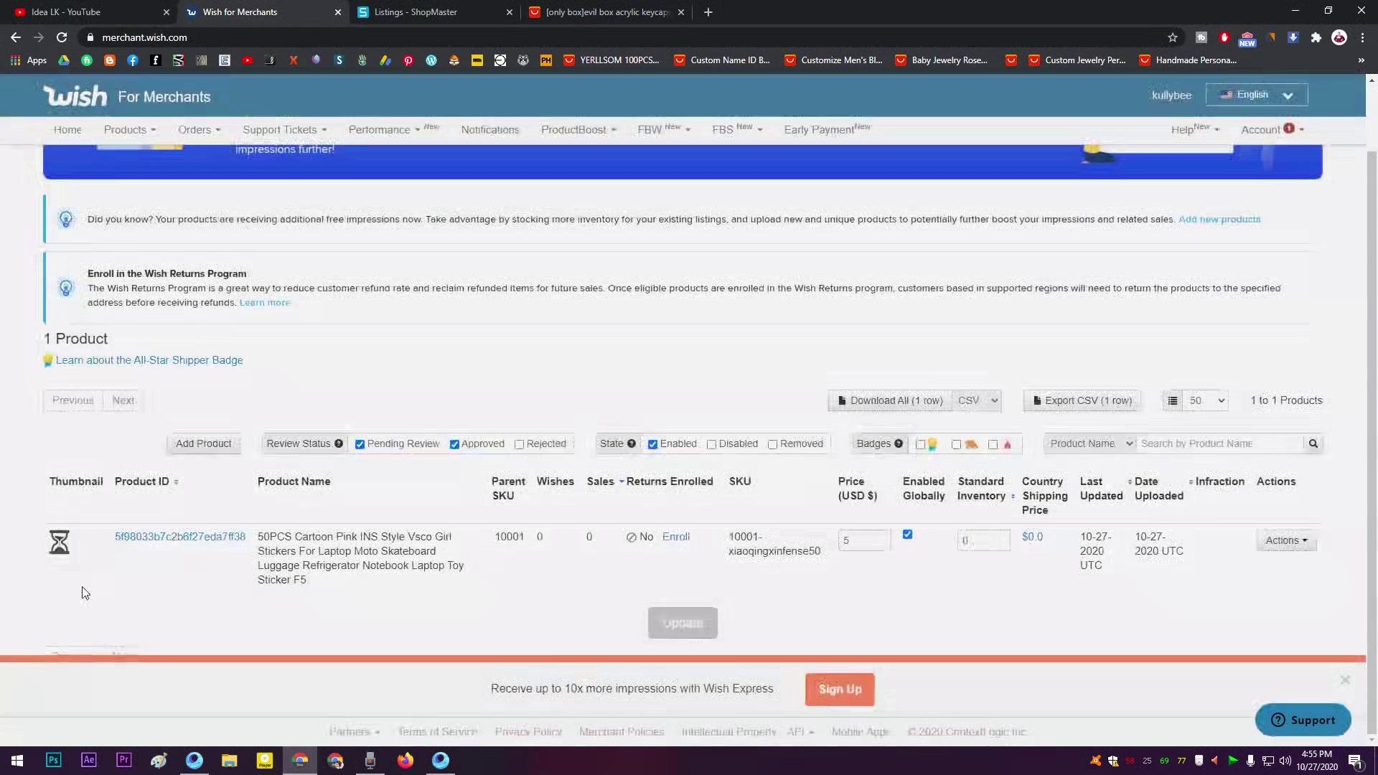
{"action": "mouse_move", "coordinate": [61, 541]}
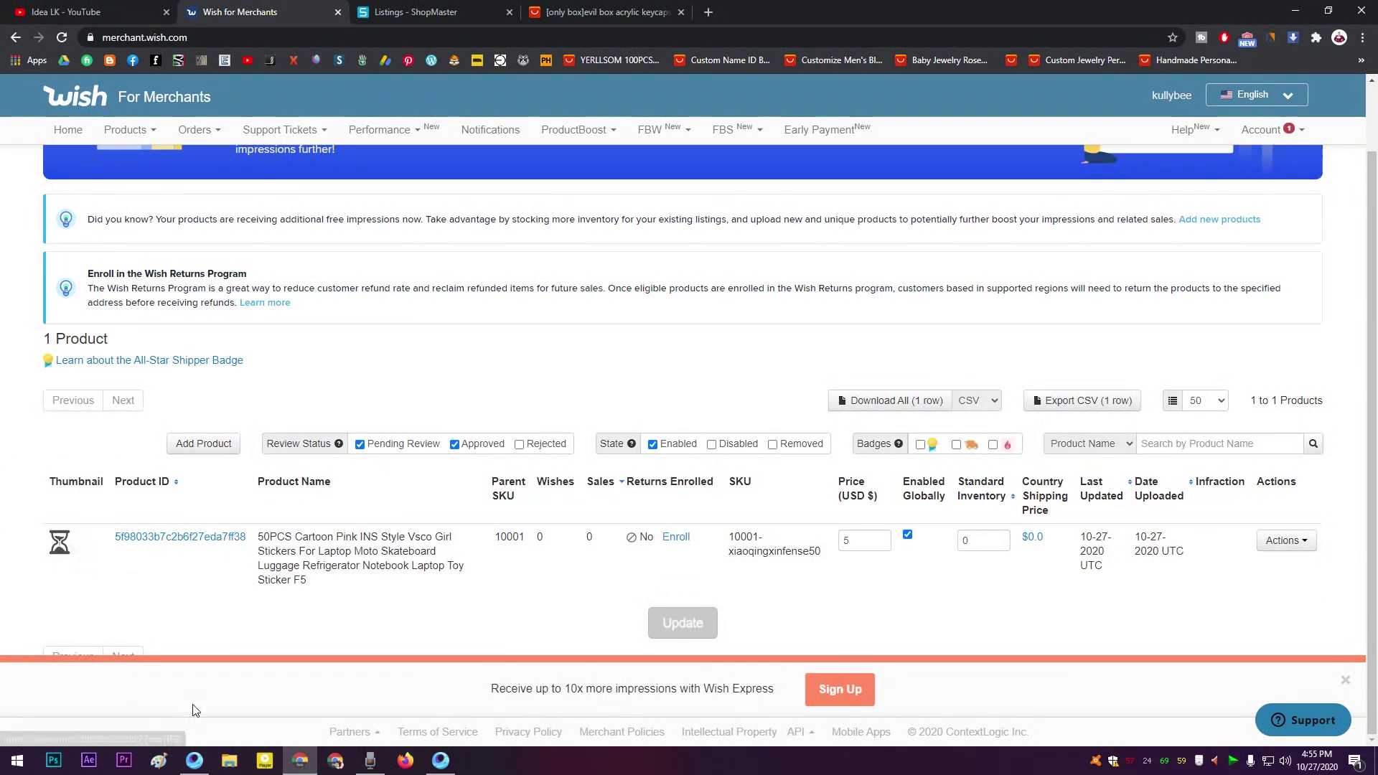
{"action": "scroll", "coordinate": [373, 596], "scroll_direction": "up", "scroll_amount": 1}
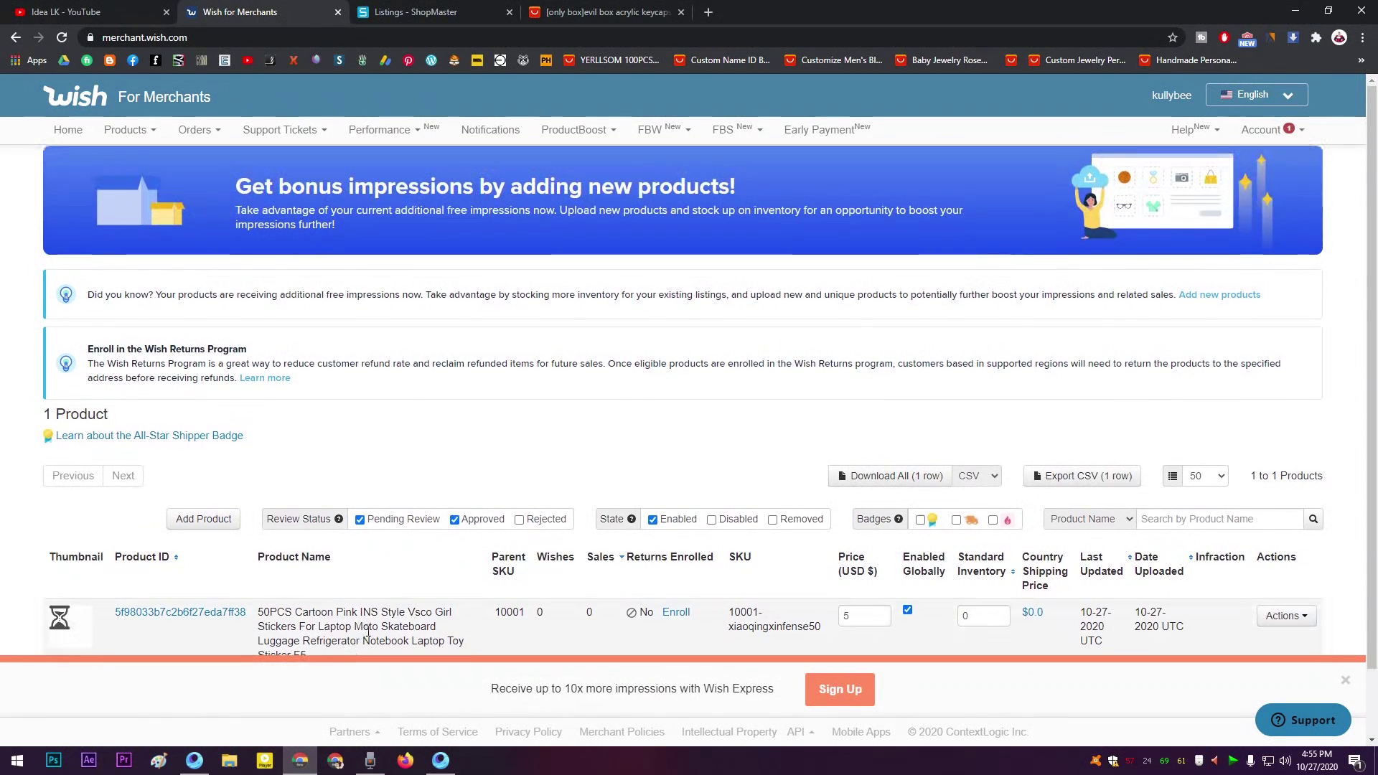
{"action": "scroll", "coordinate": [968, 391], "scroll_direction": "down", "scroll_amount": 1}
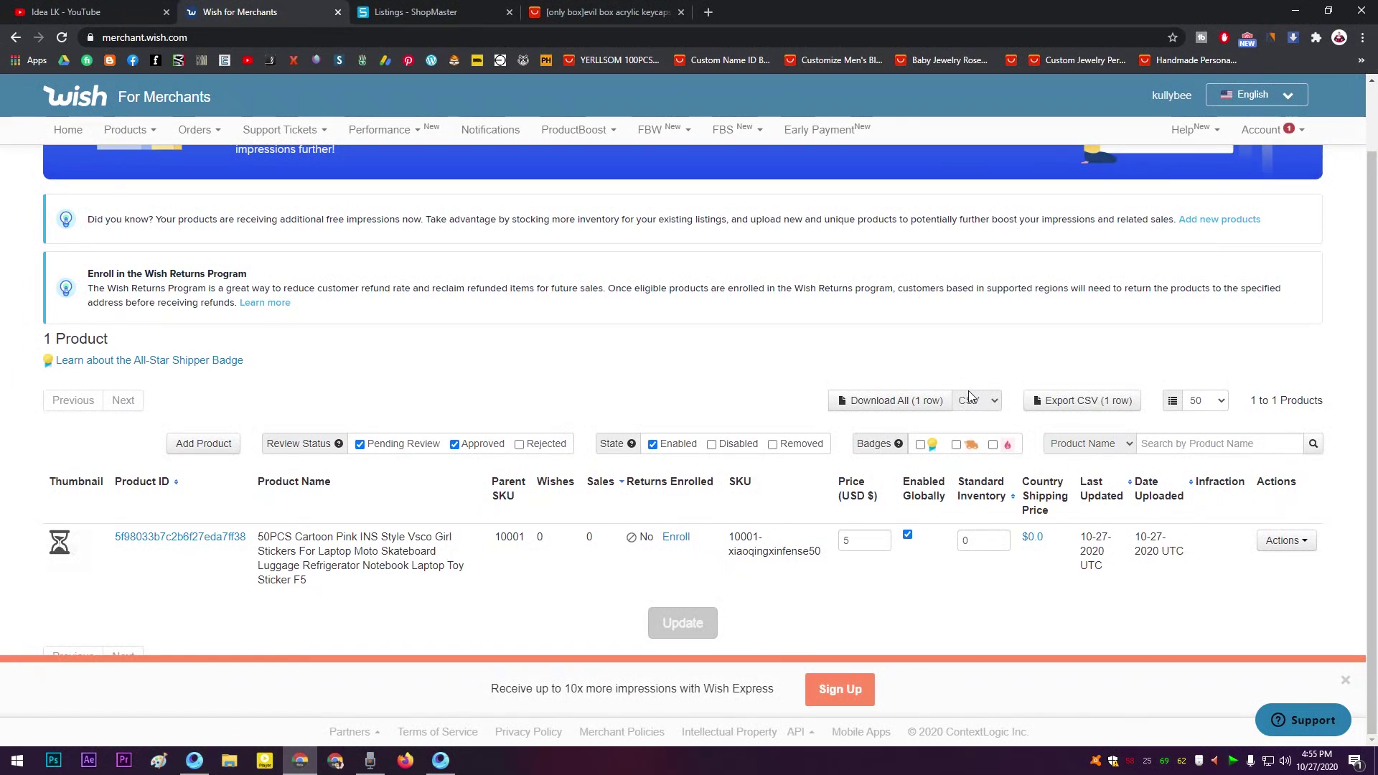
{"action": "left_click", "coordinate": [61, 37]}
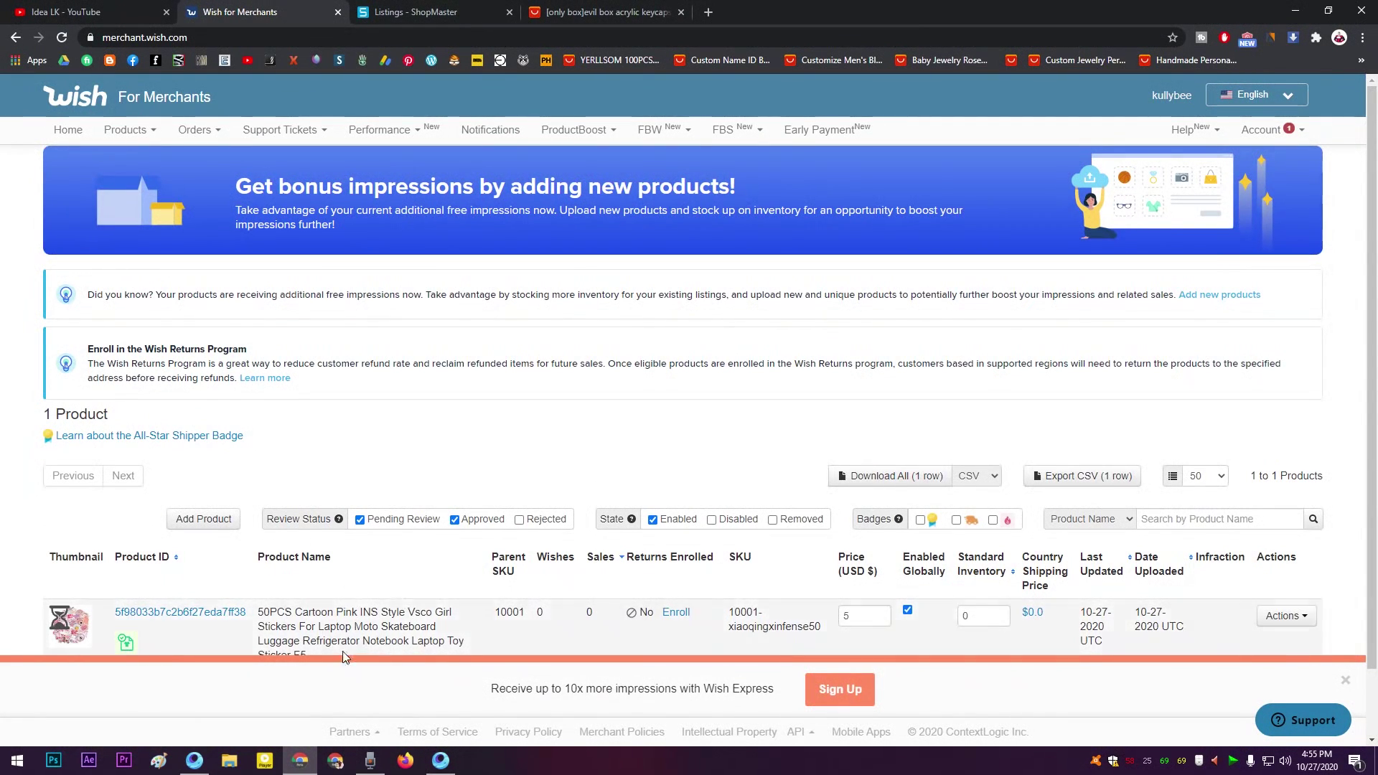
{"action": "scroll", "coordinate": [563, 628], "scroll_direction": "down", "scroll_amount": 1}
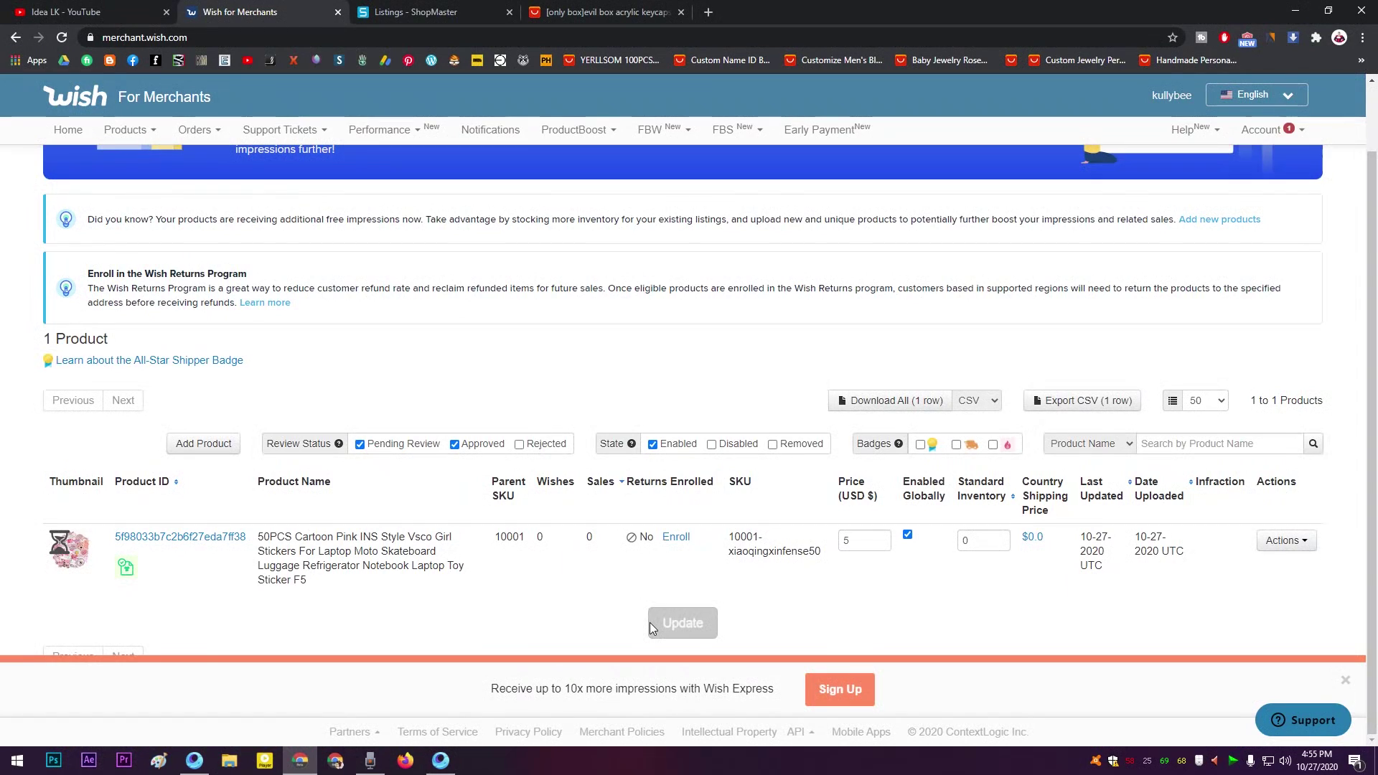
{"action": "scroll", "coordinate": [649, 622], "scroll_direction": "up", "scroll_amount": 1}
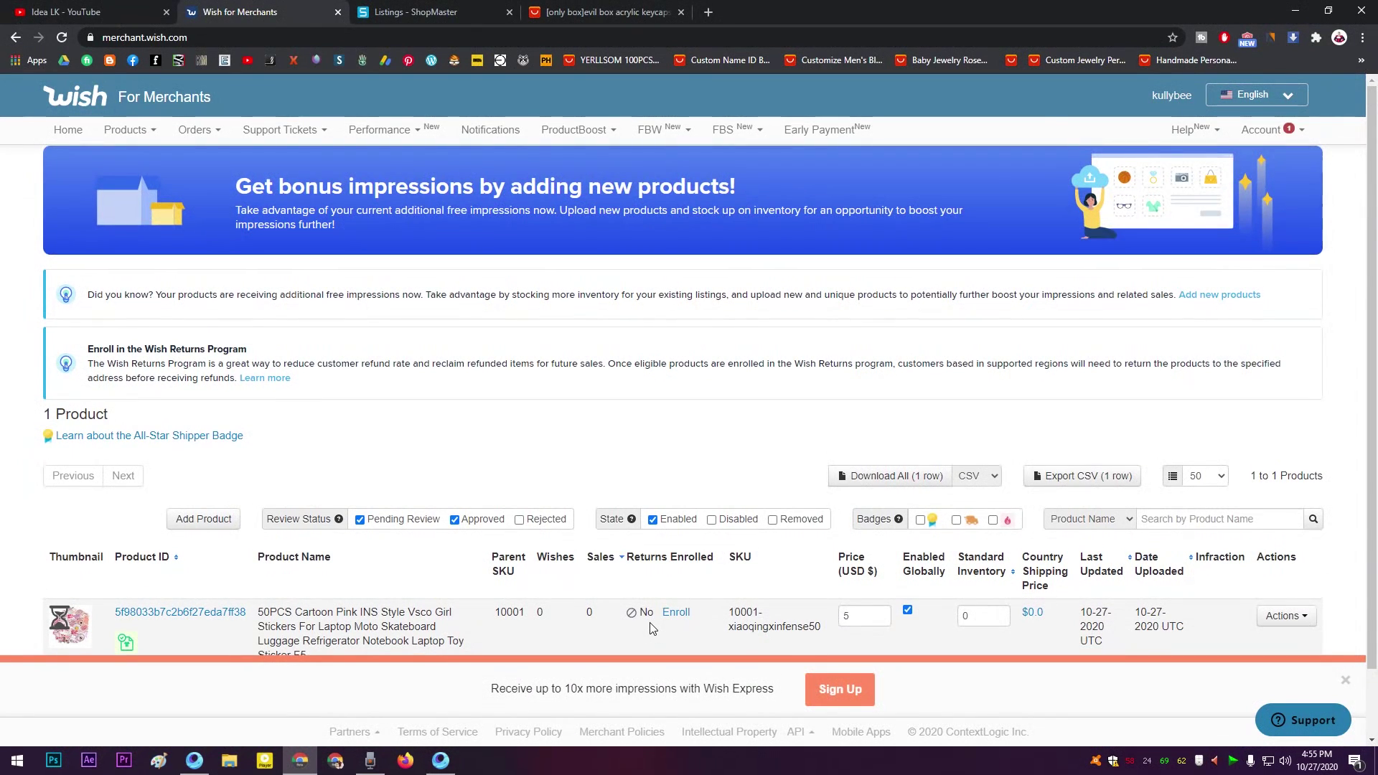
{"action": "scroll", "coordinate": [637, 407], "scroll_direction": "down", "scroll_amount": 1}
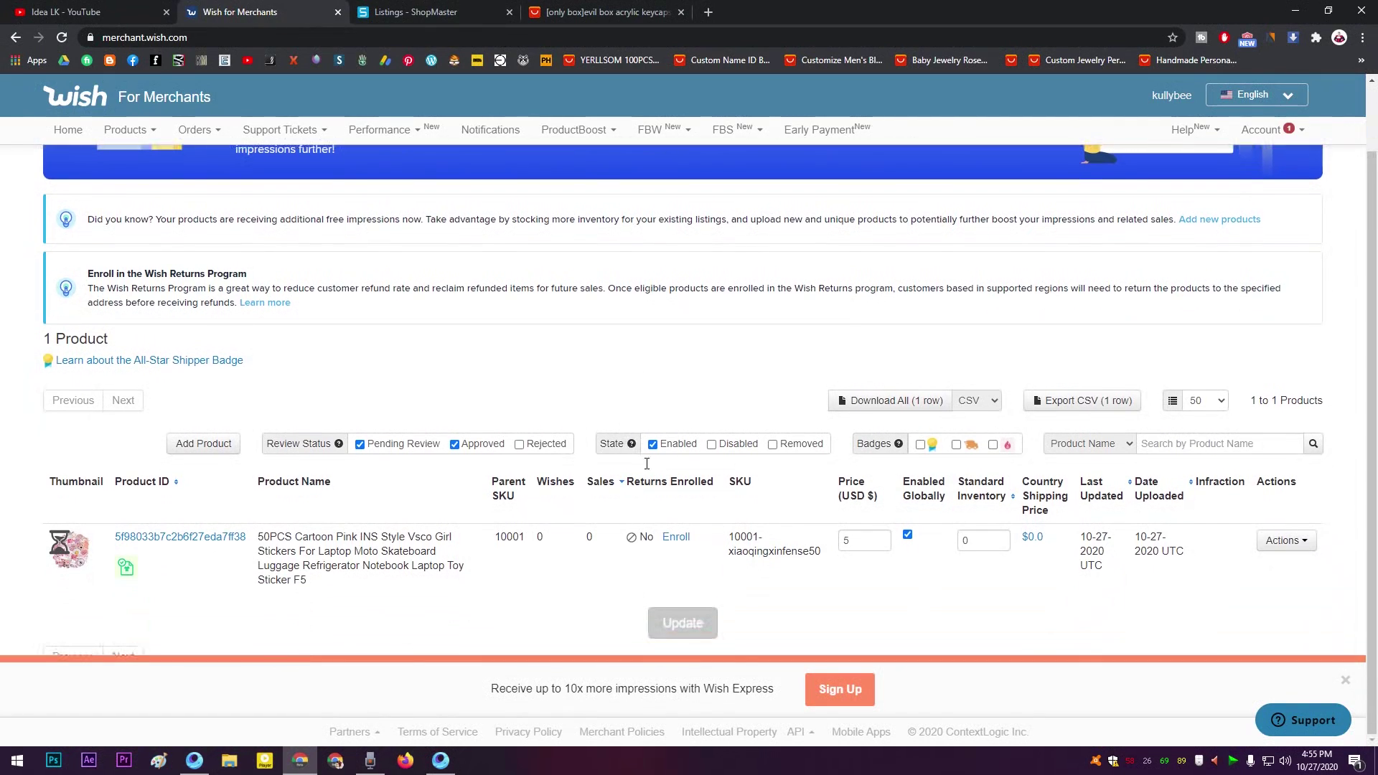